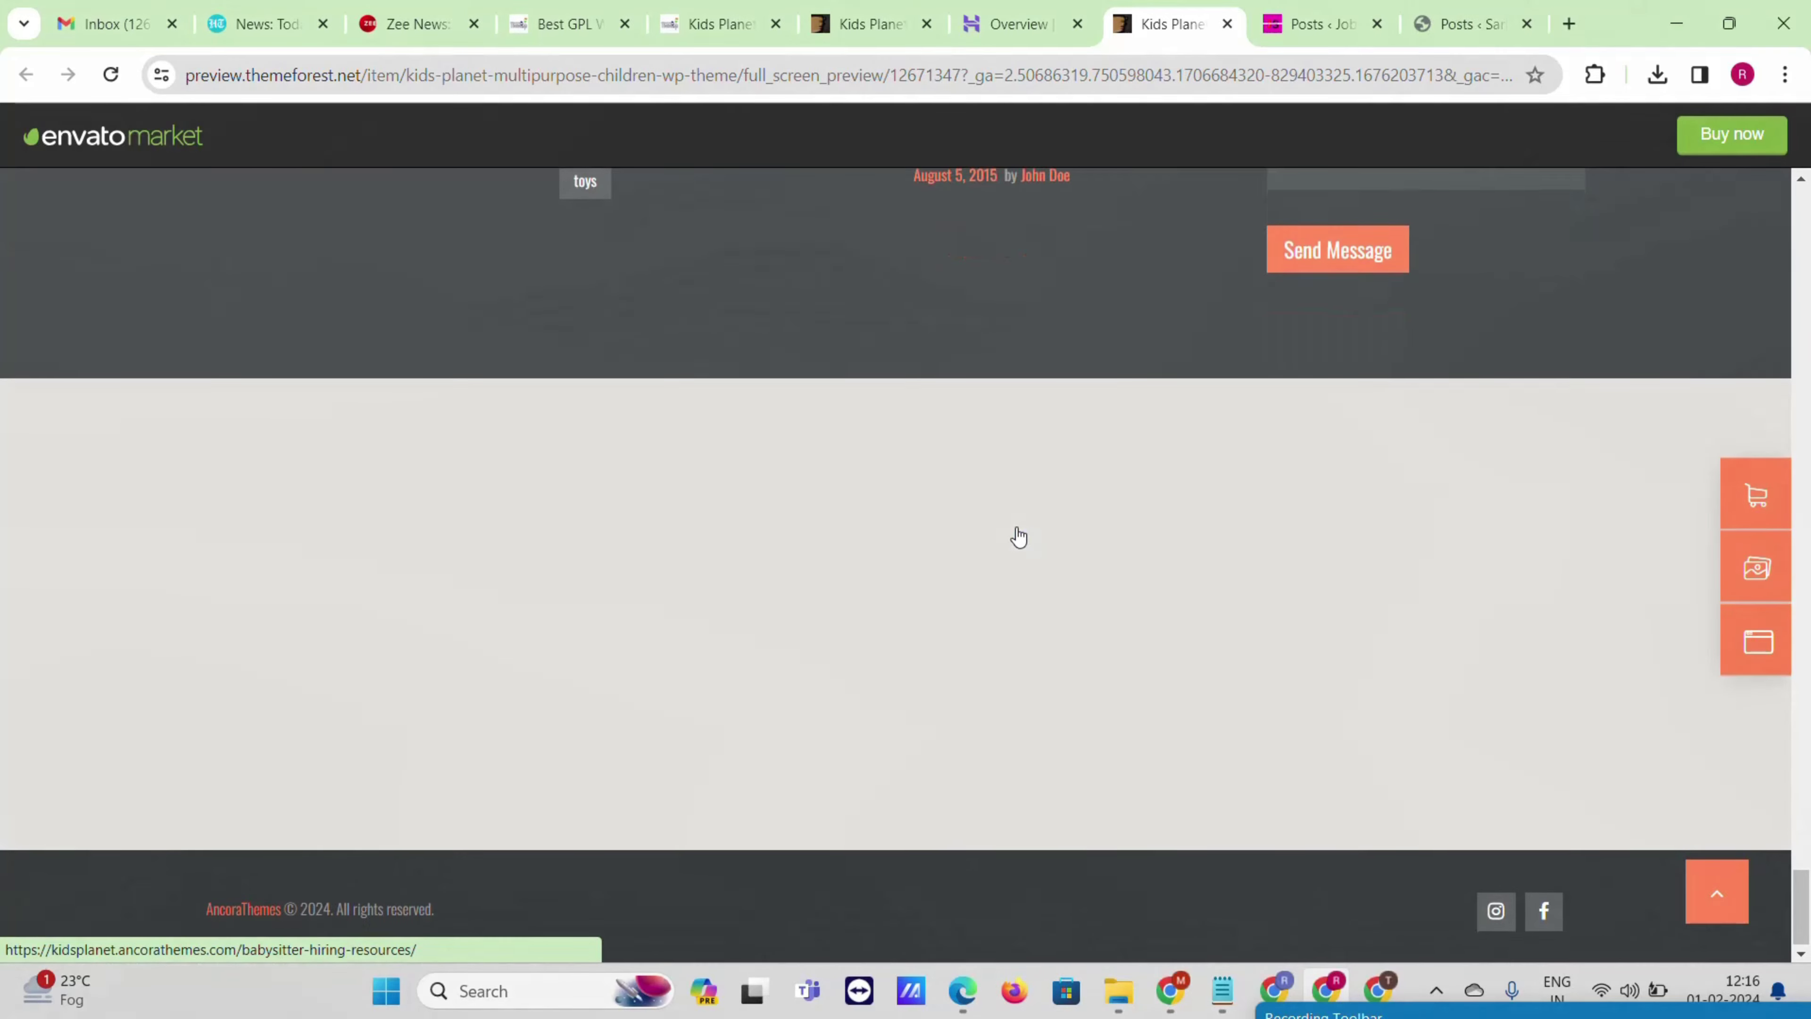
- Scroll the Kids Planet demo from the footer up to its header, then return to Hostinger's website overview
scroll(854, 543, up, 15)
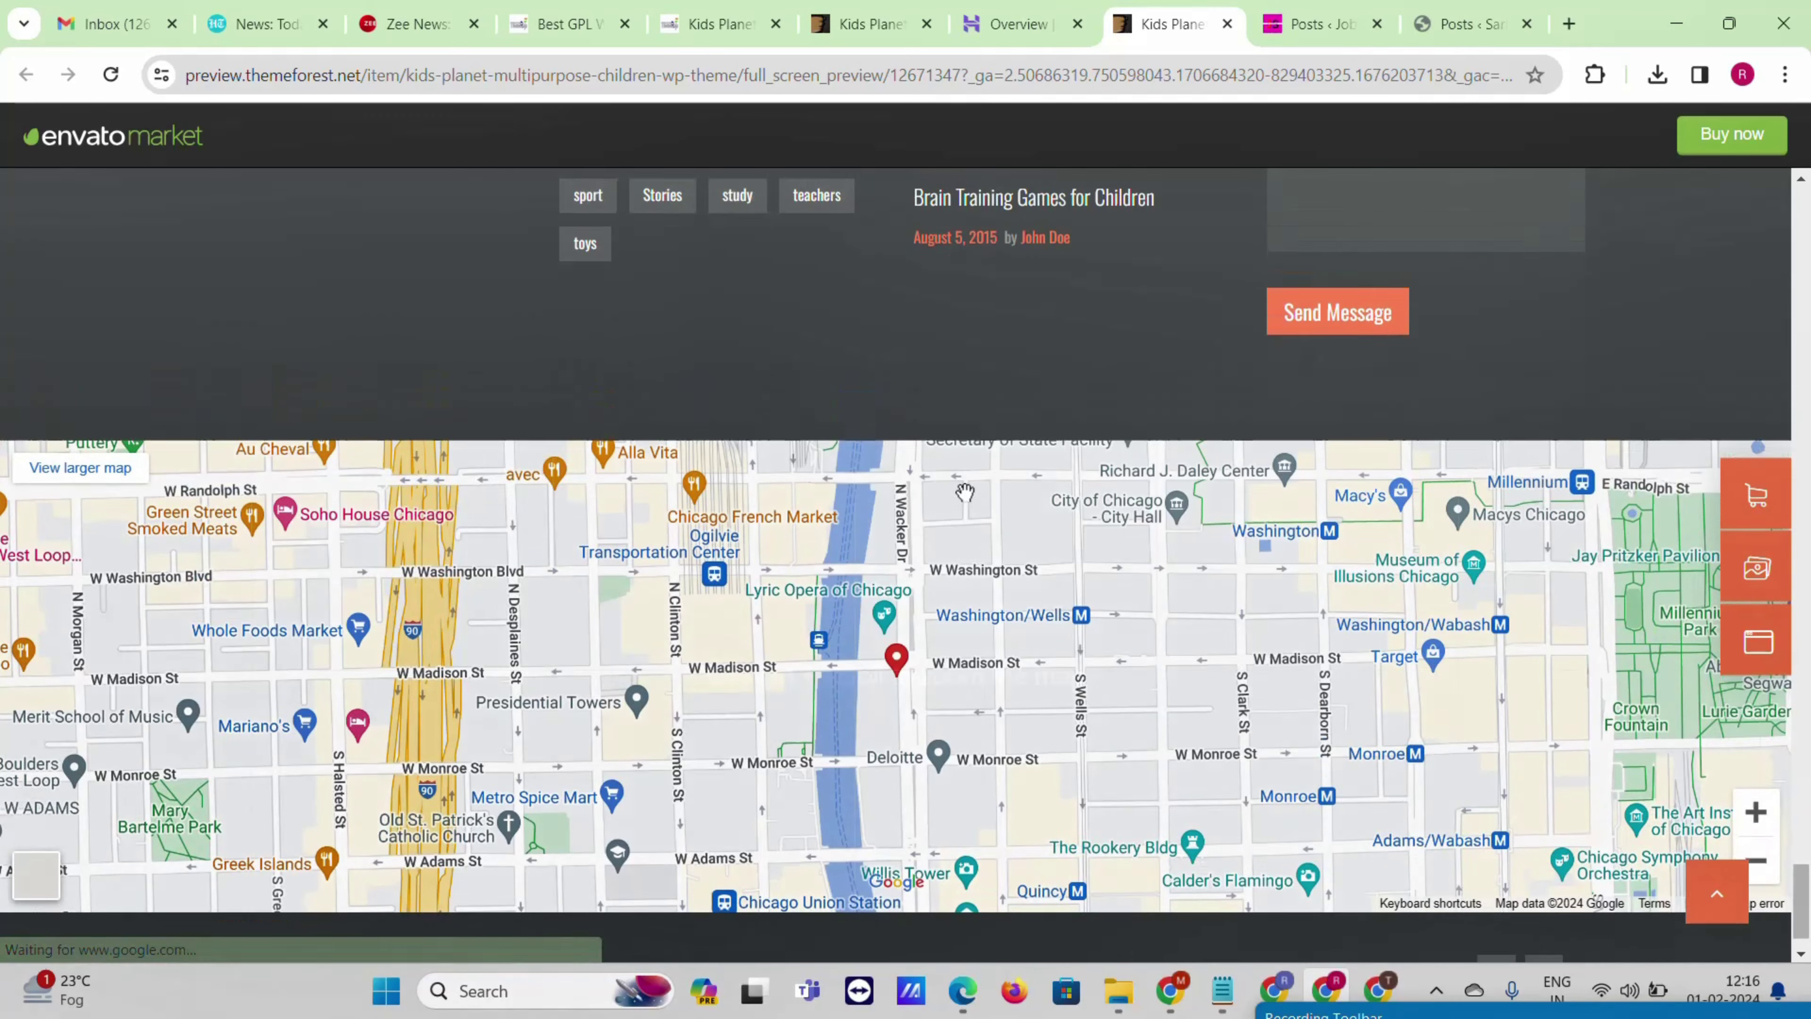
scroll(971, 503, up, 8)
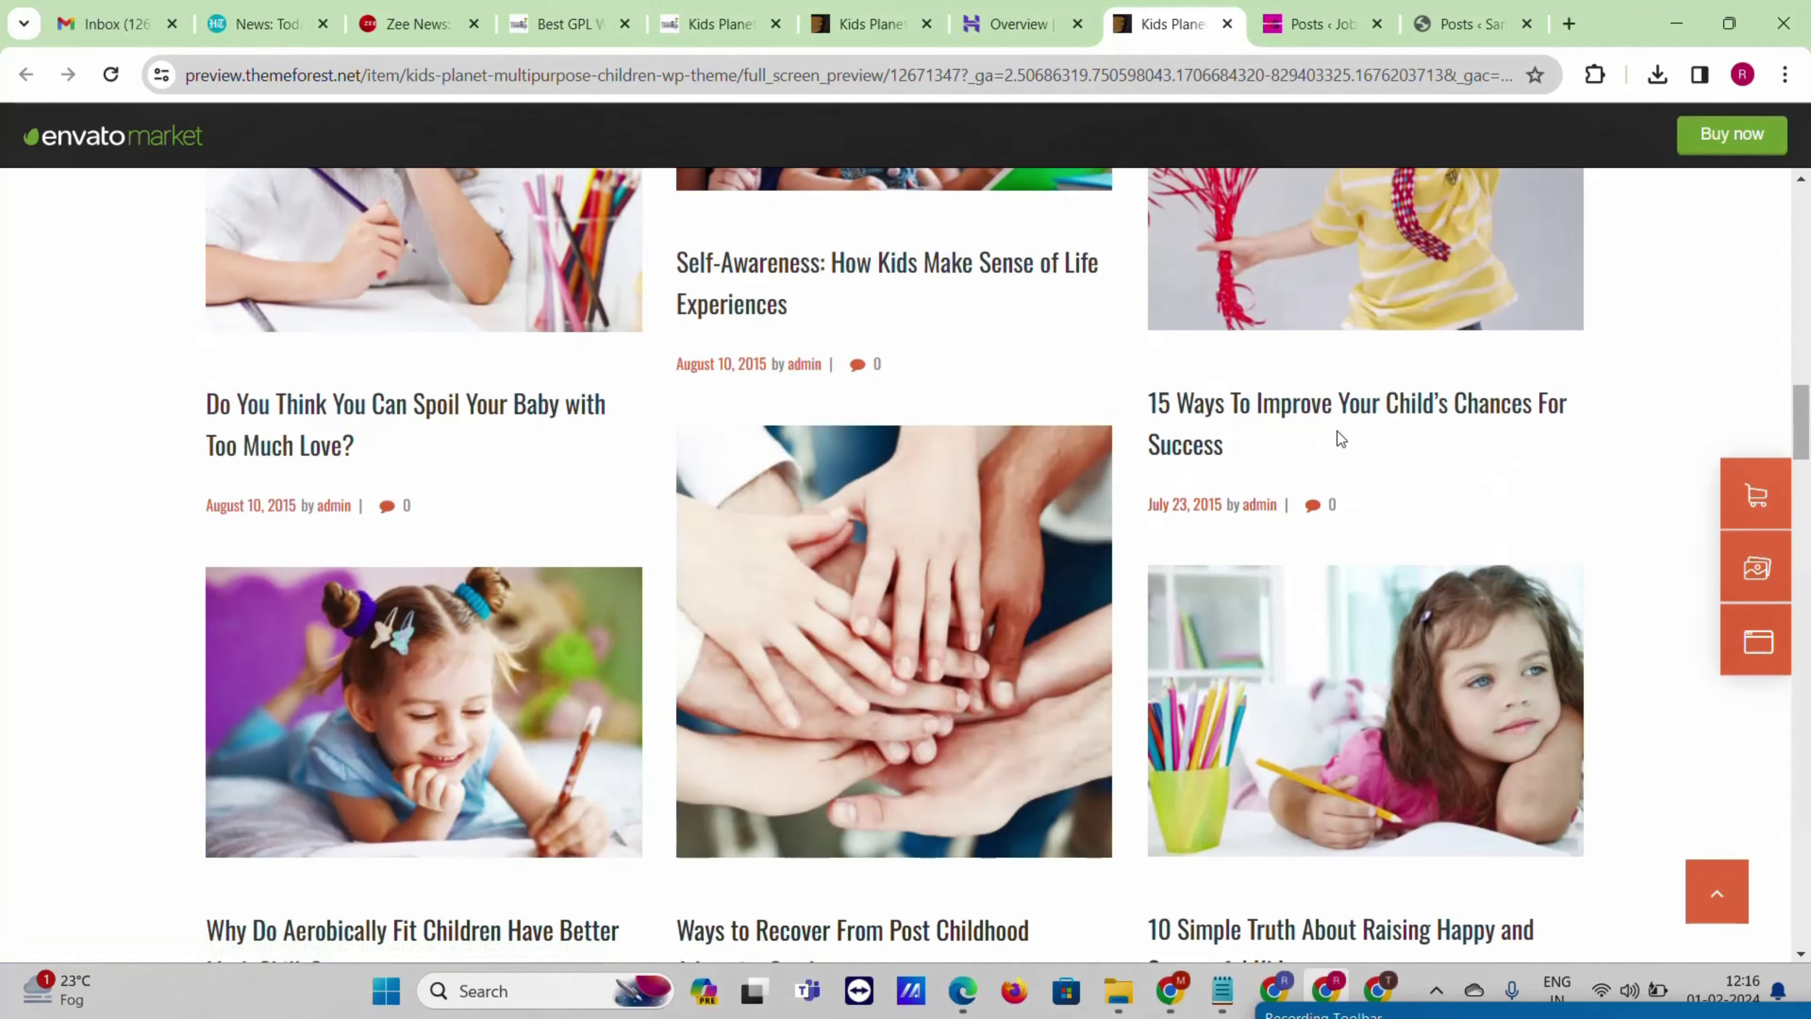
scroll(993, 398, up, 10)
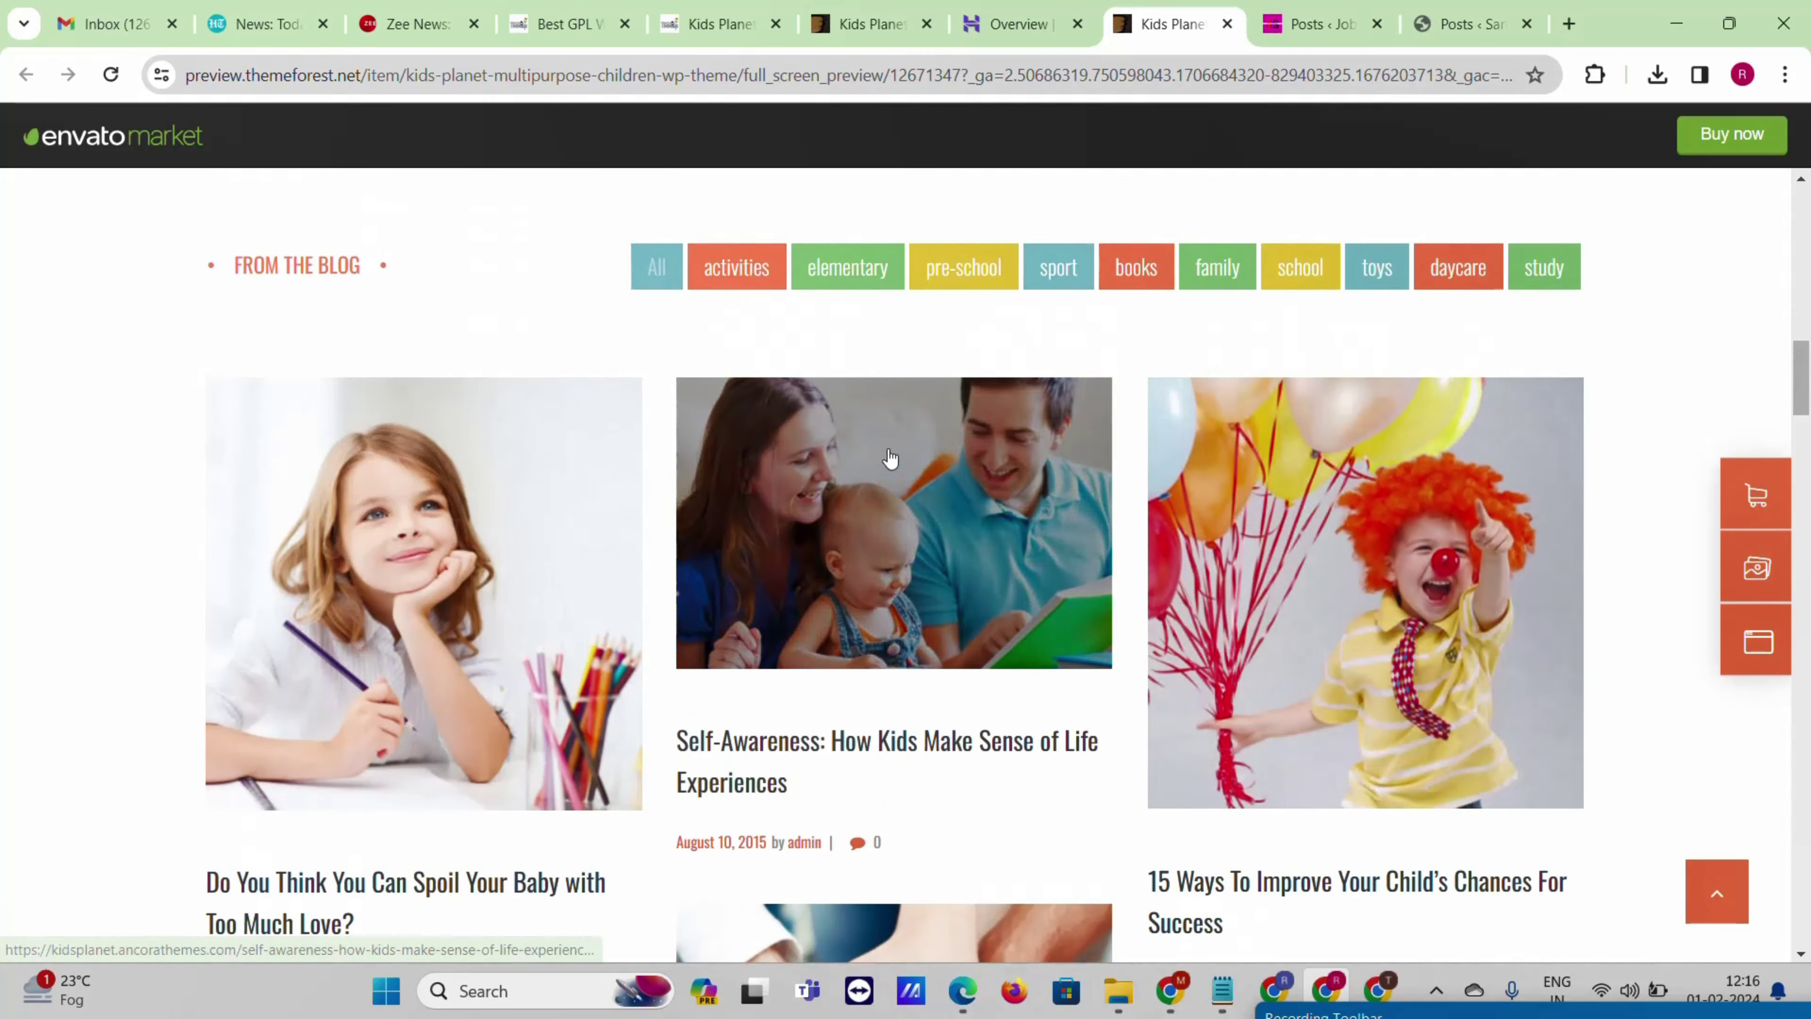
scroll(943, 394, up, 3)
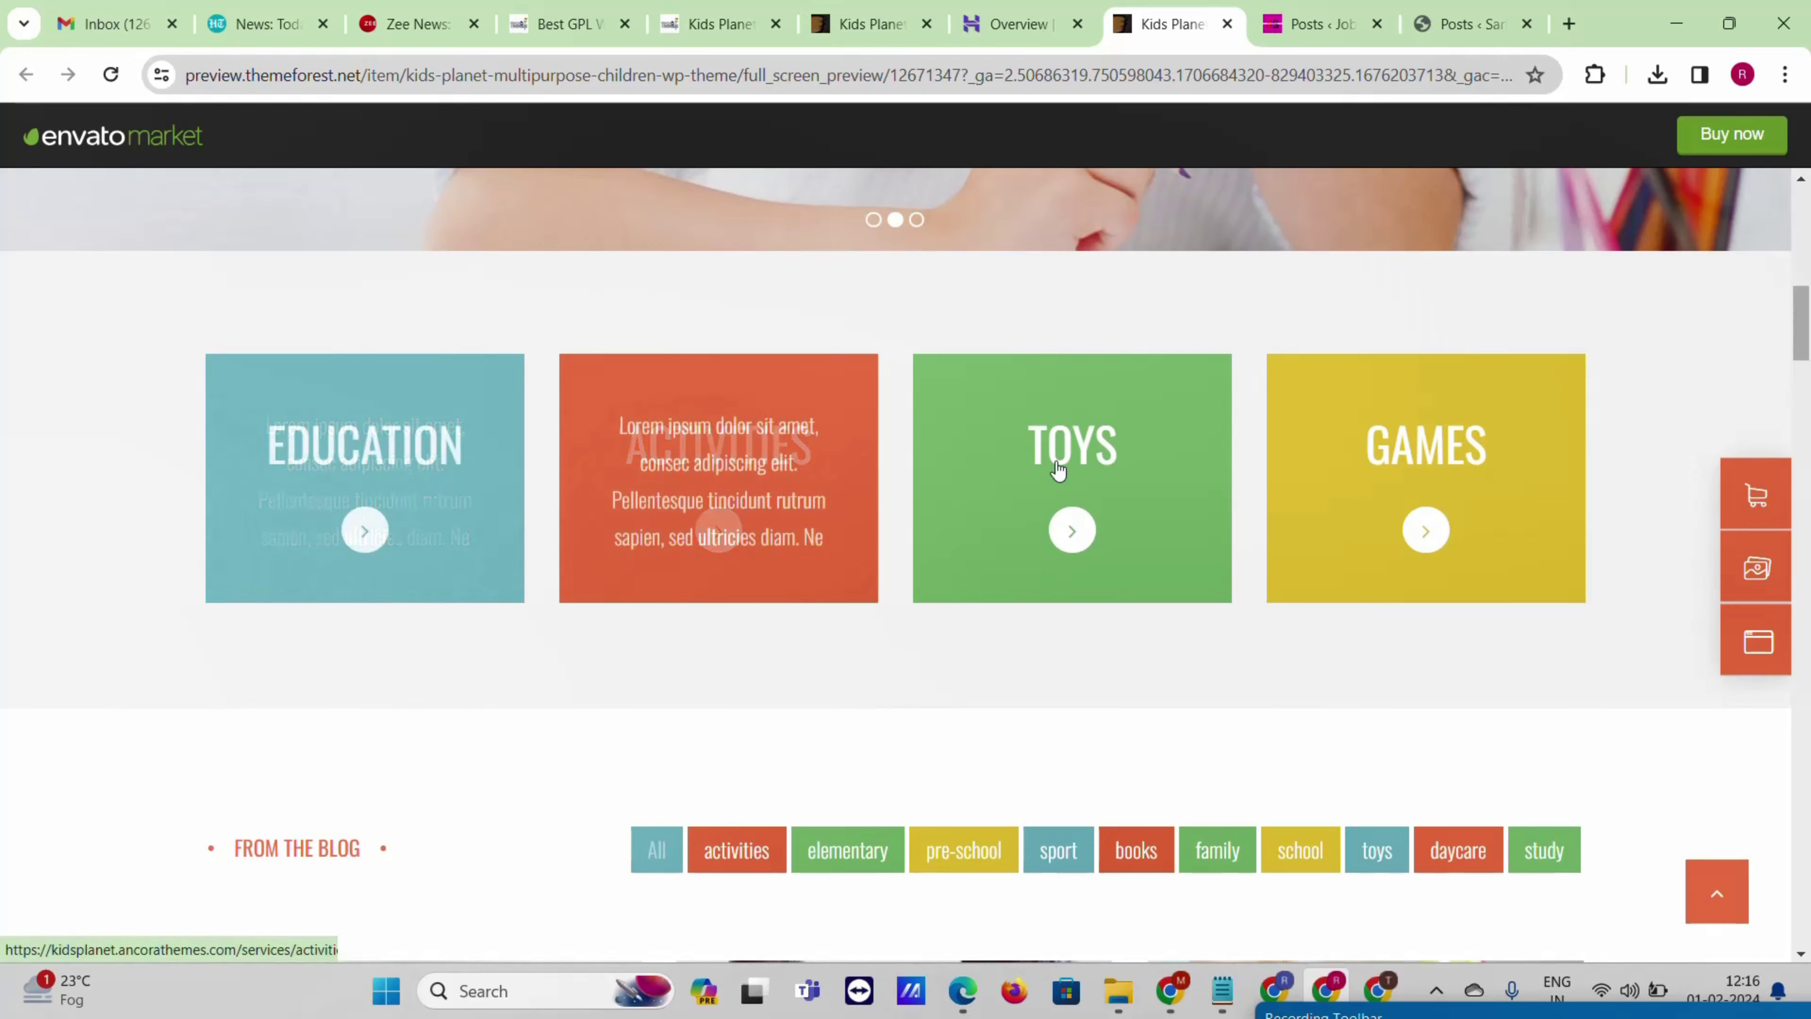
scroll(1164, 436, up, 5)
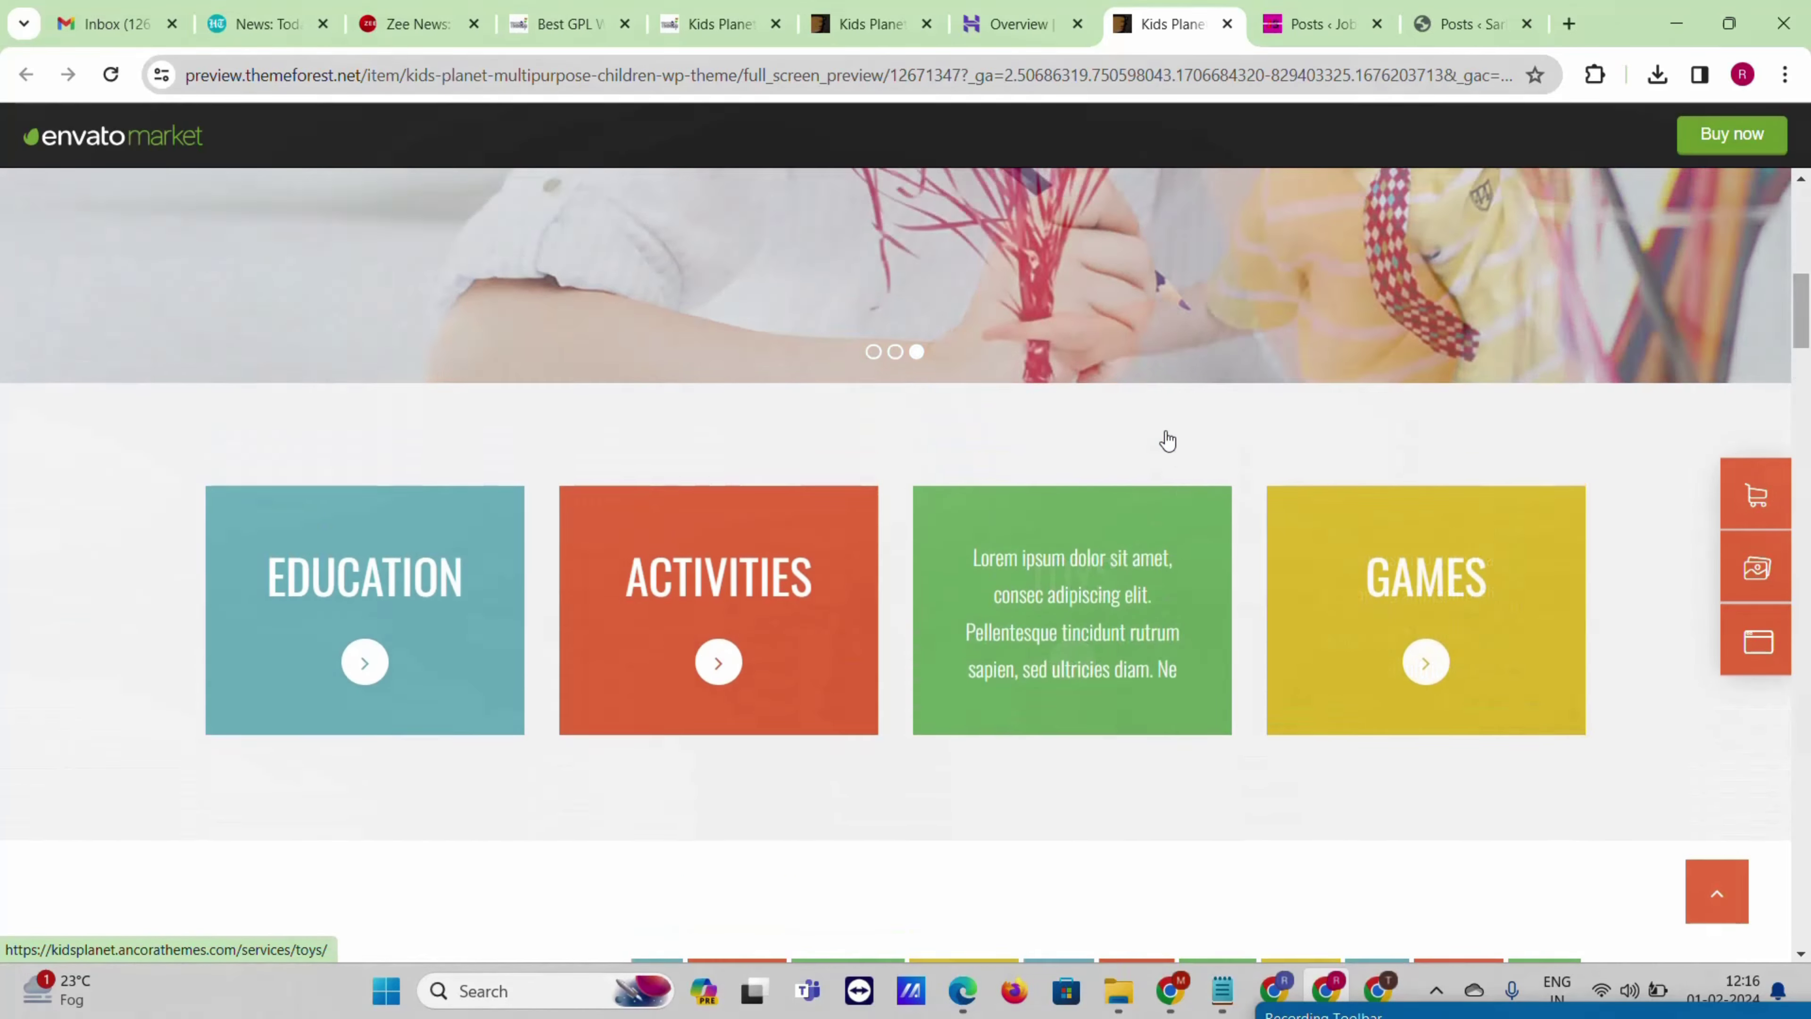
scroll(1153, 432, up, 5)
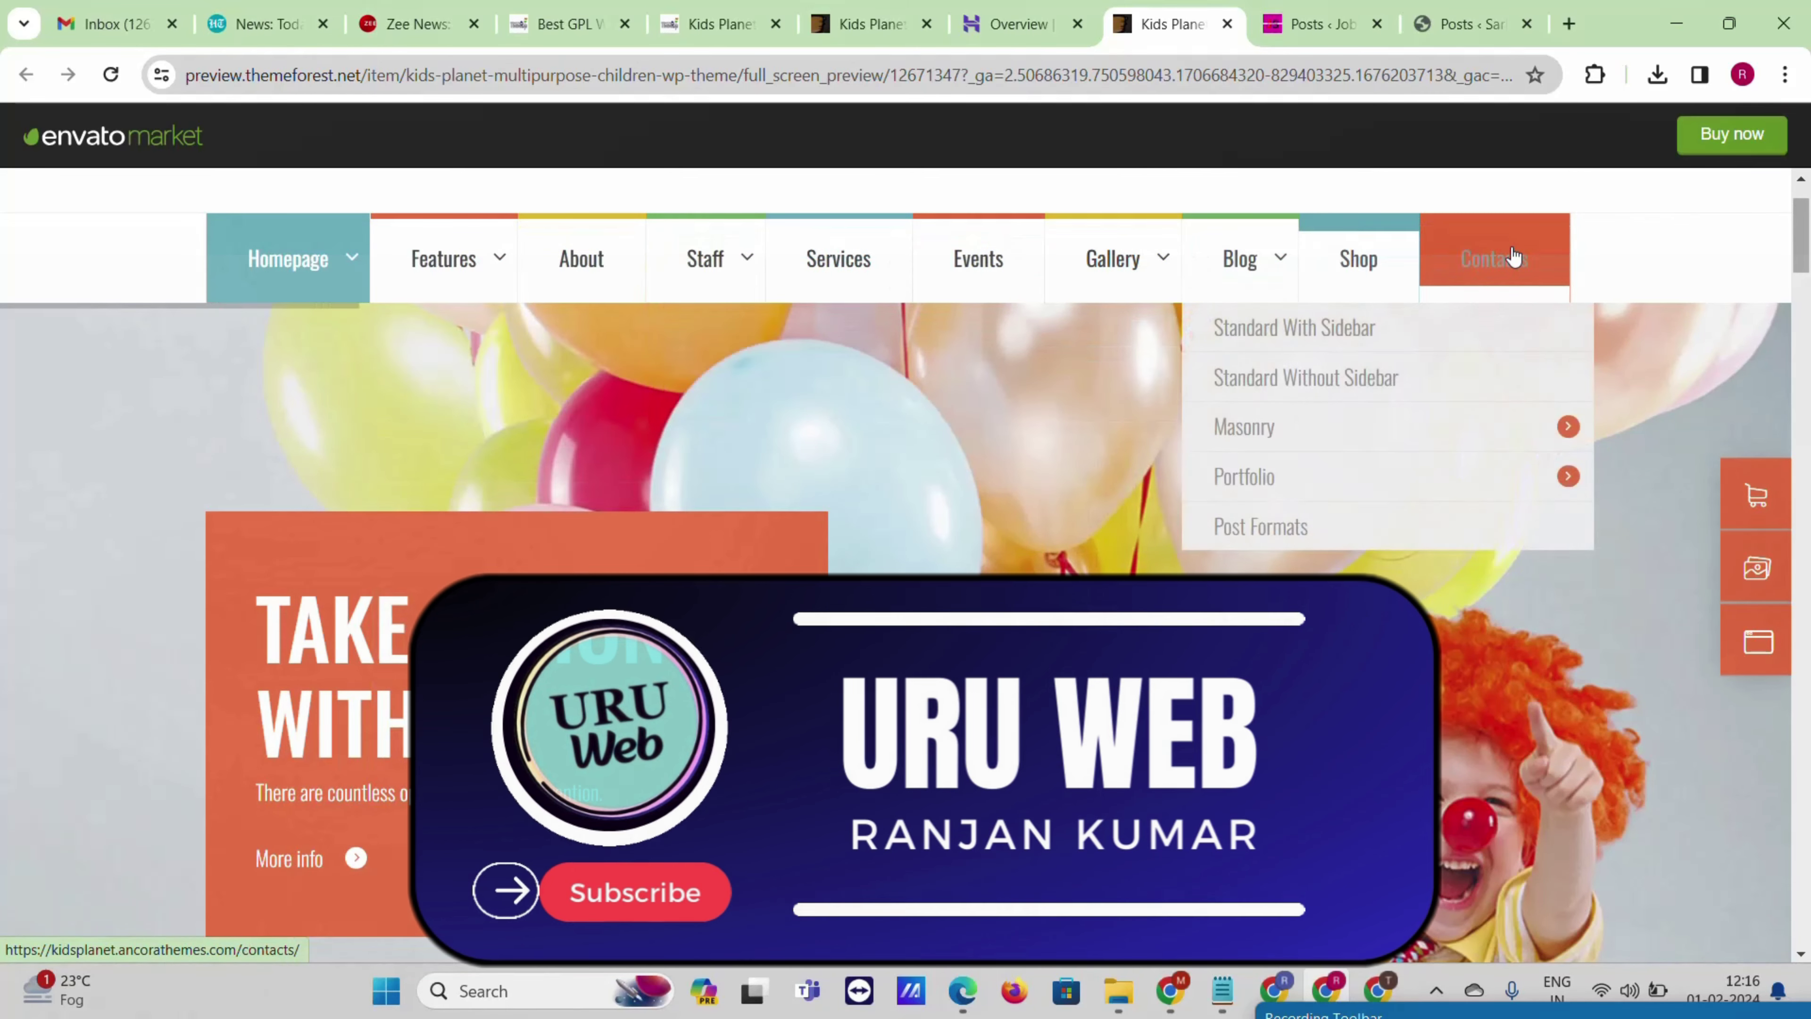
scroll(934, 346, up, 2)
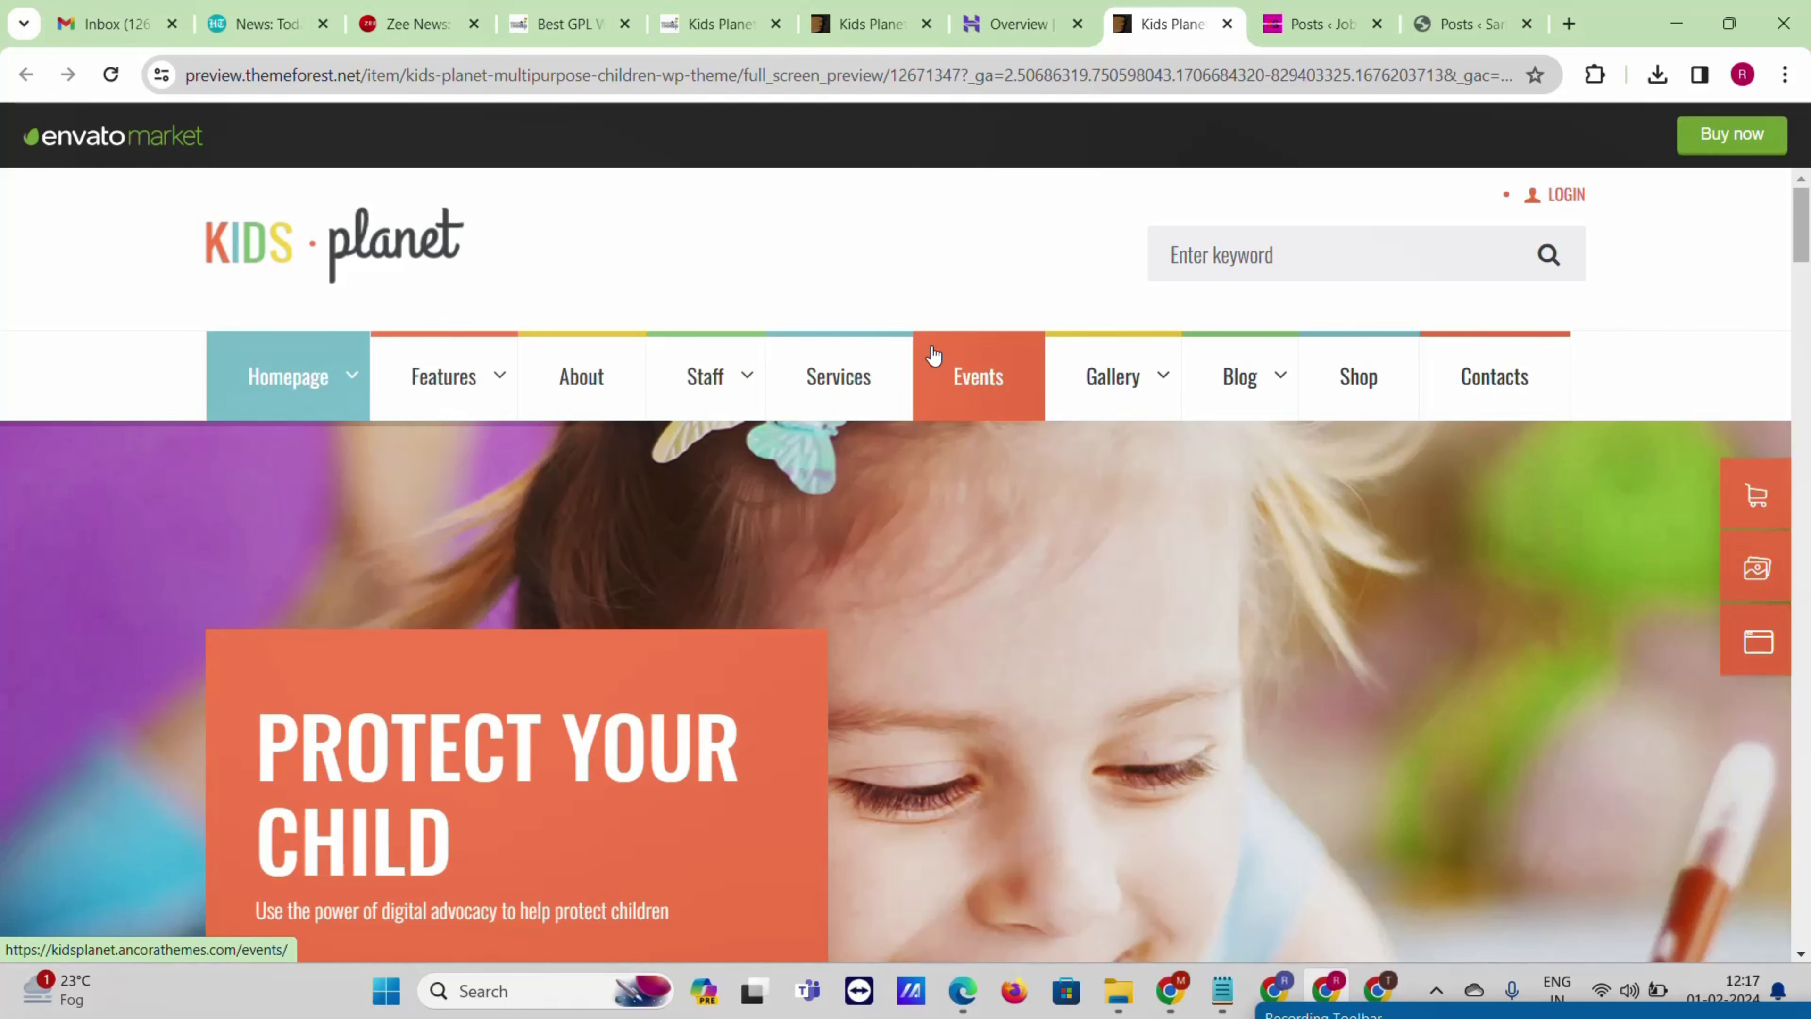
click(1013, 23)
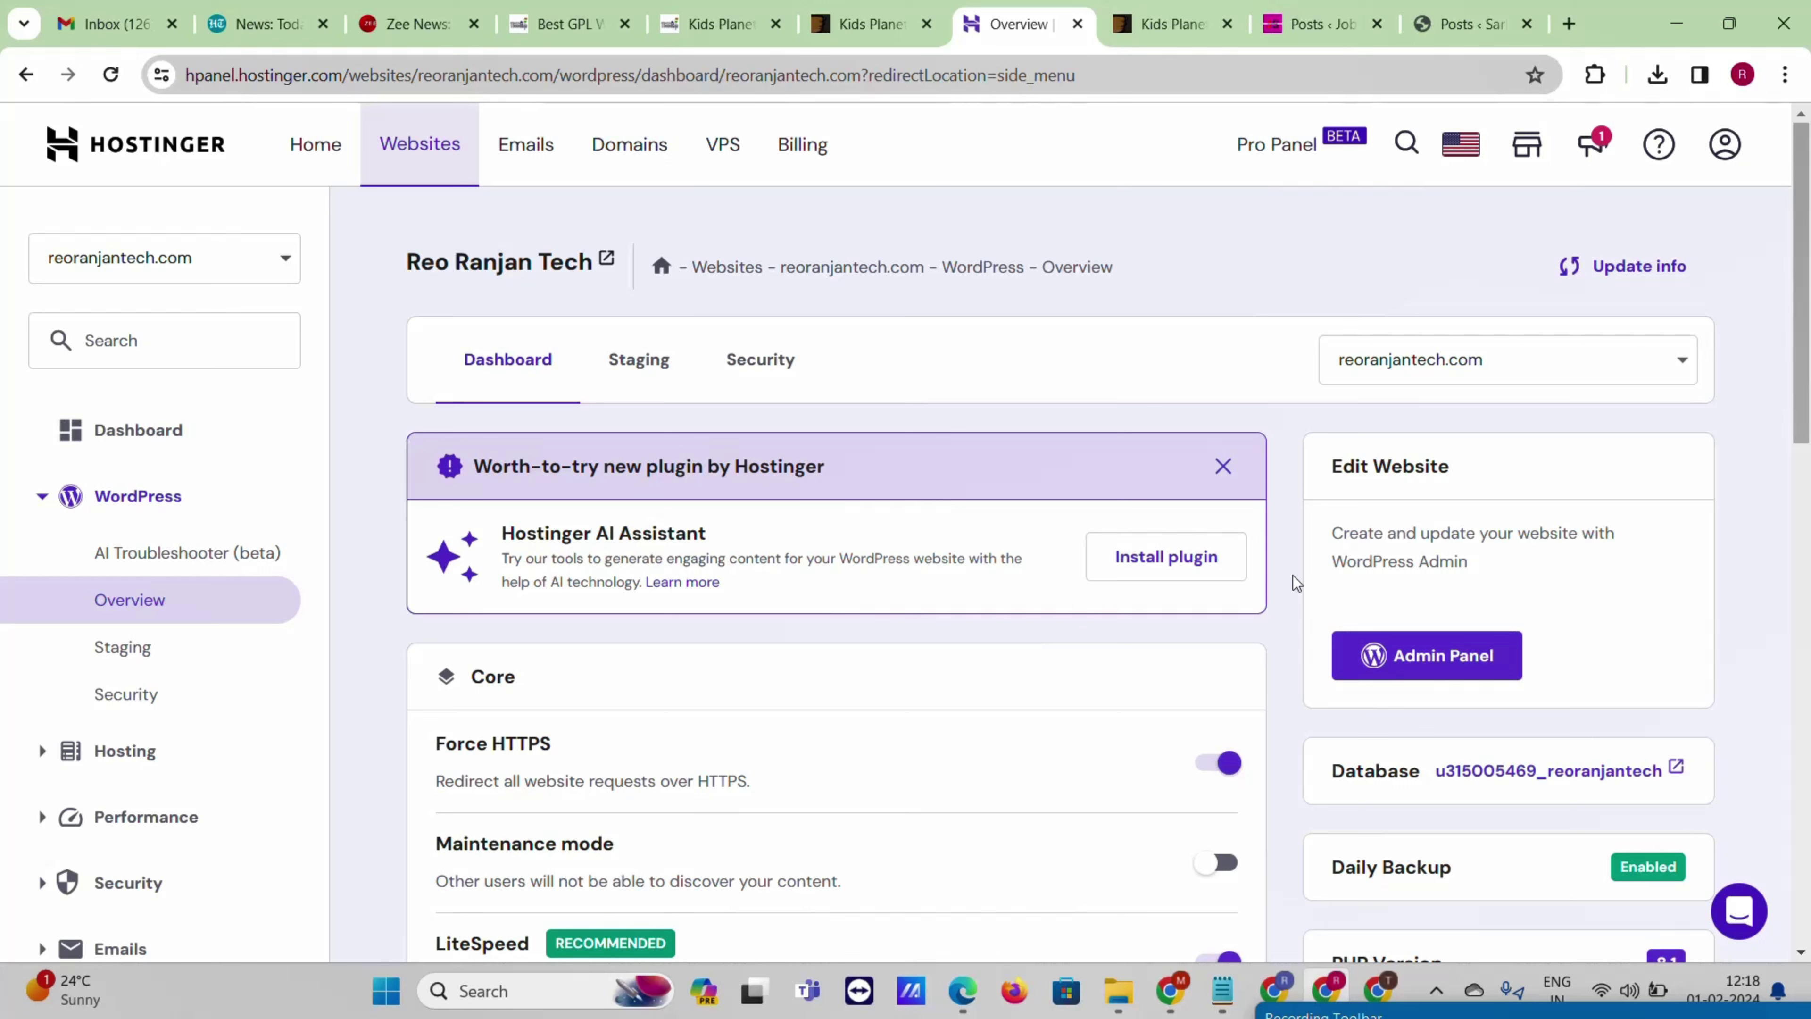
- Switch hPanel to test.reoranjantech.com and start 'Install another WordPress' under Site Installs
click(1549, 355)
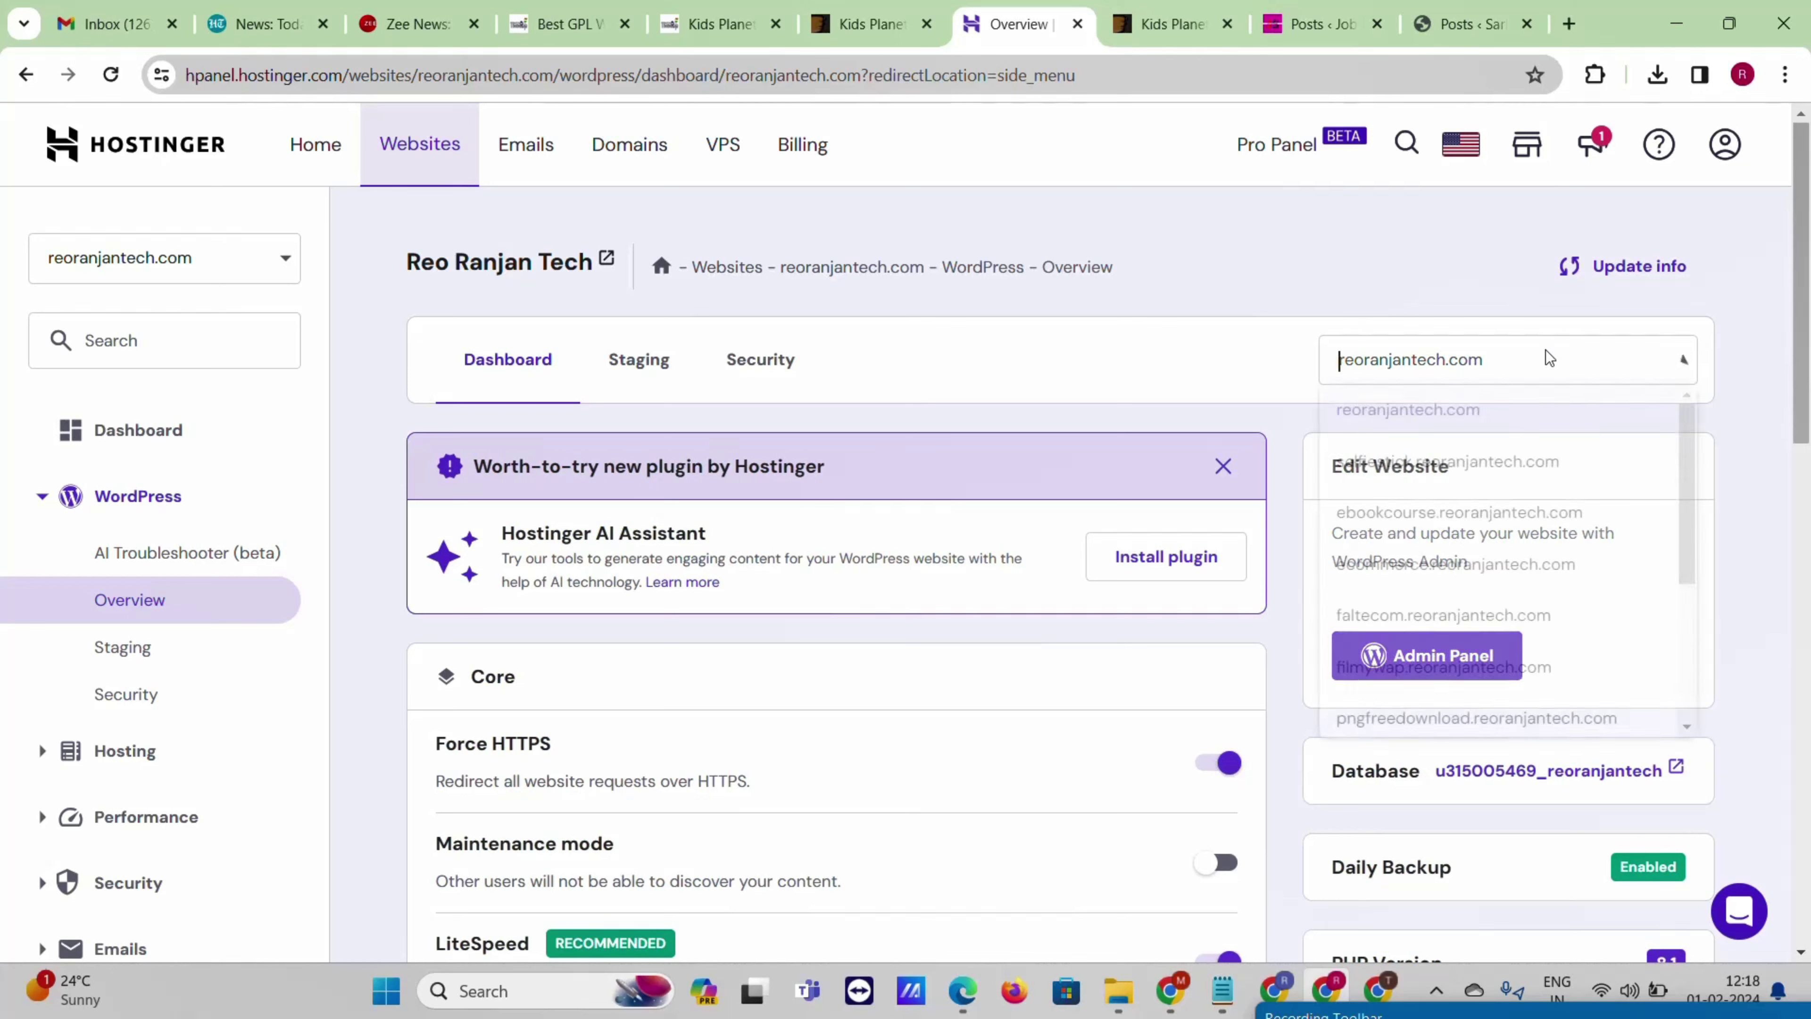
scroll(1448, 648, down, 4)
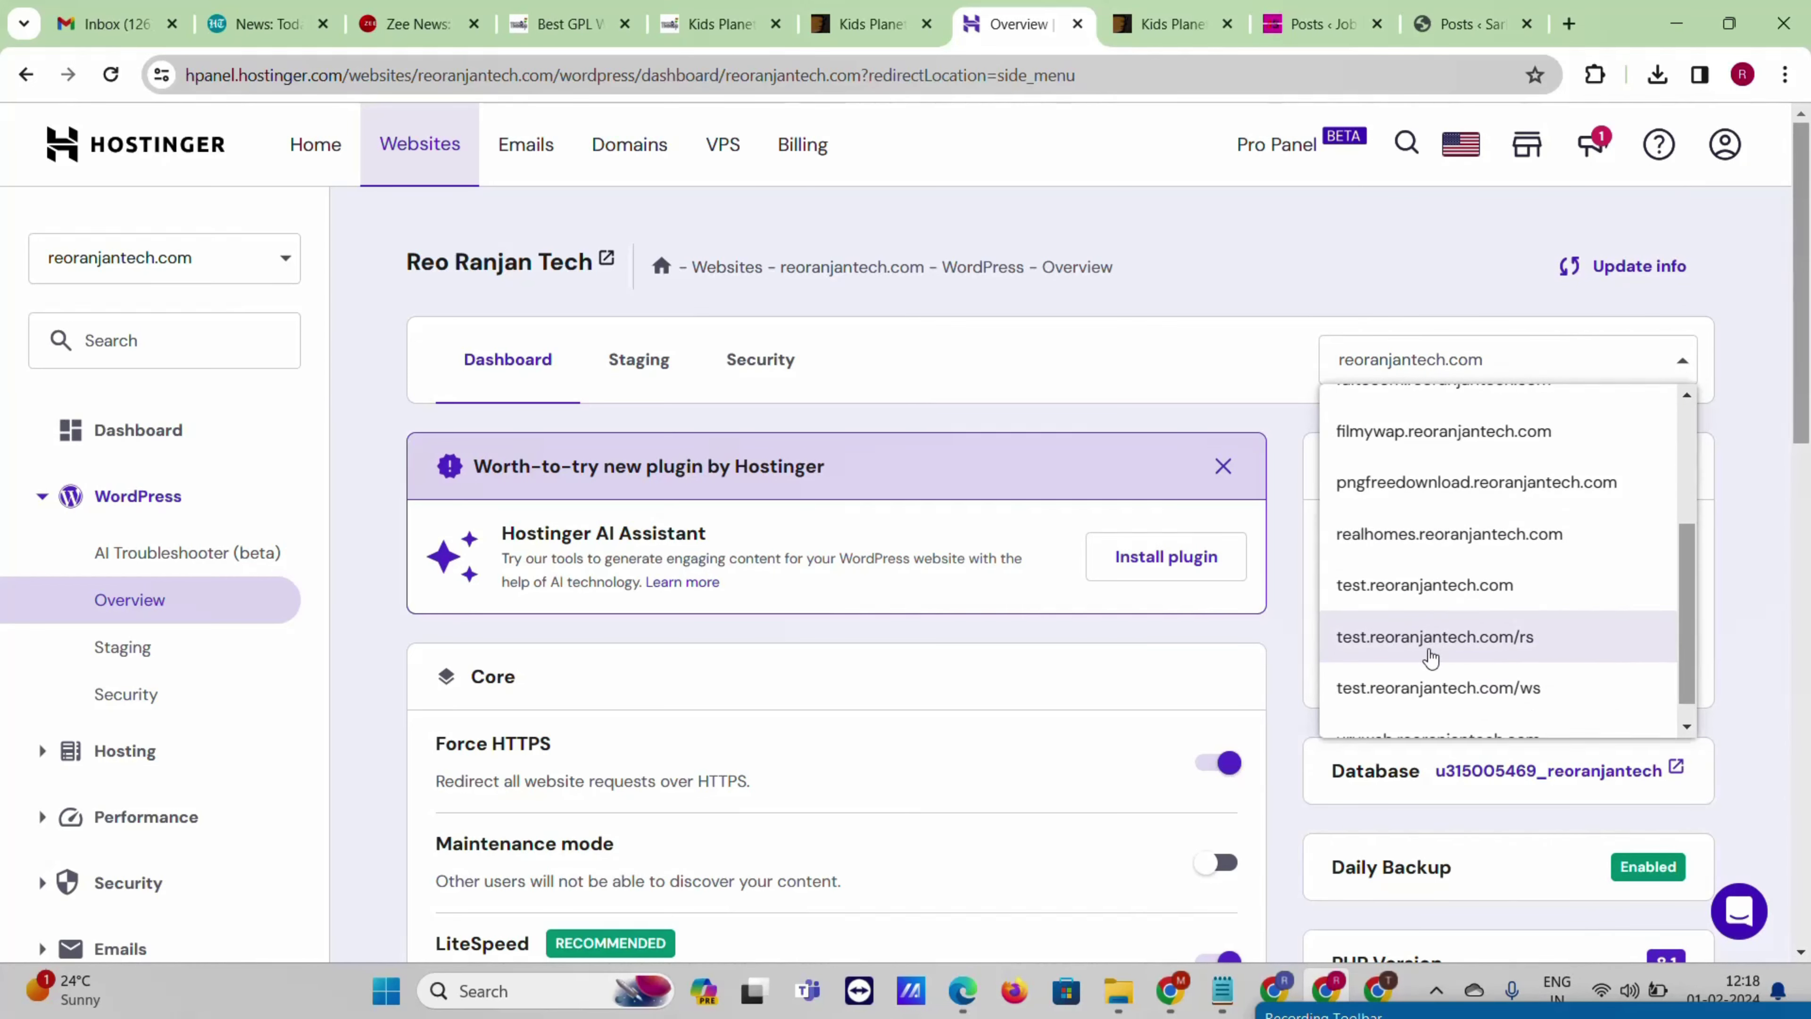
click(1482, 649)
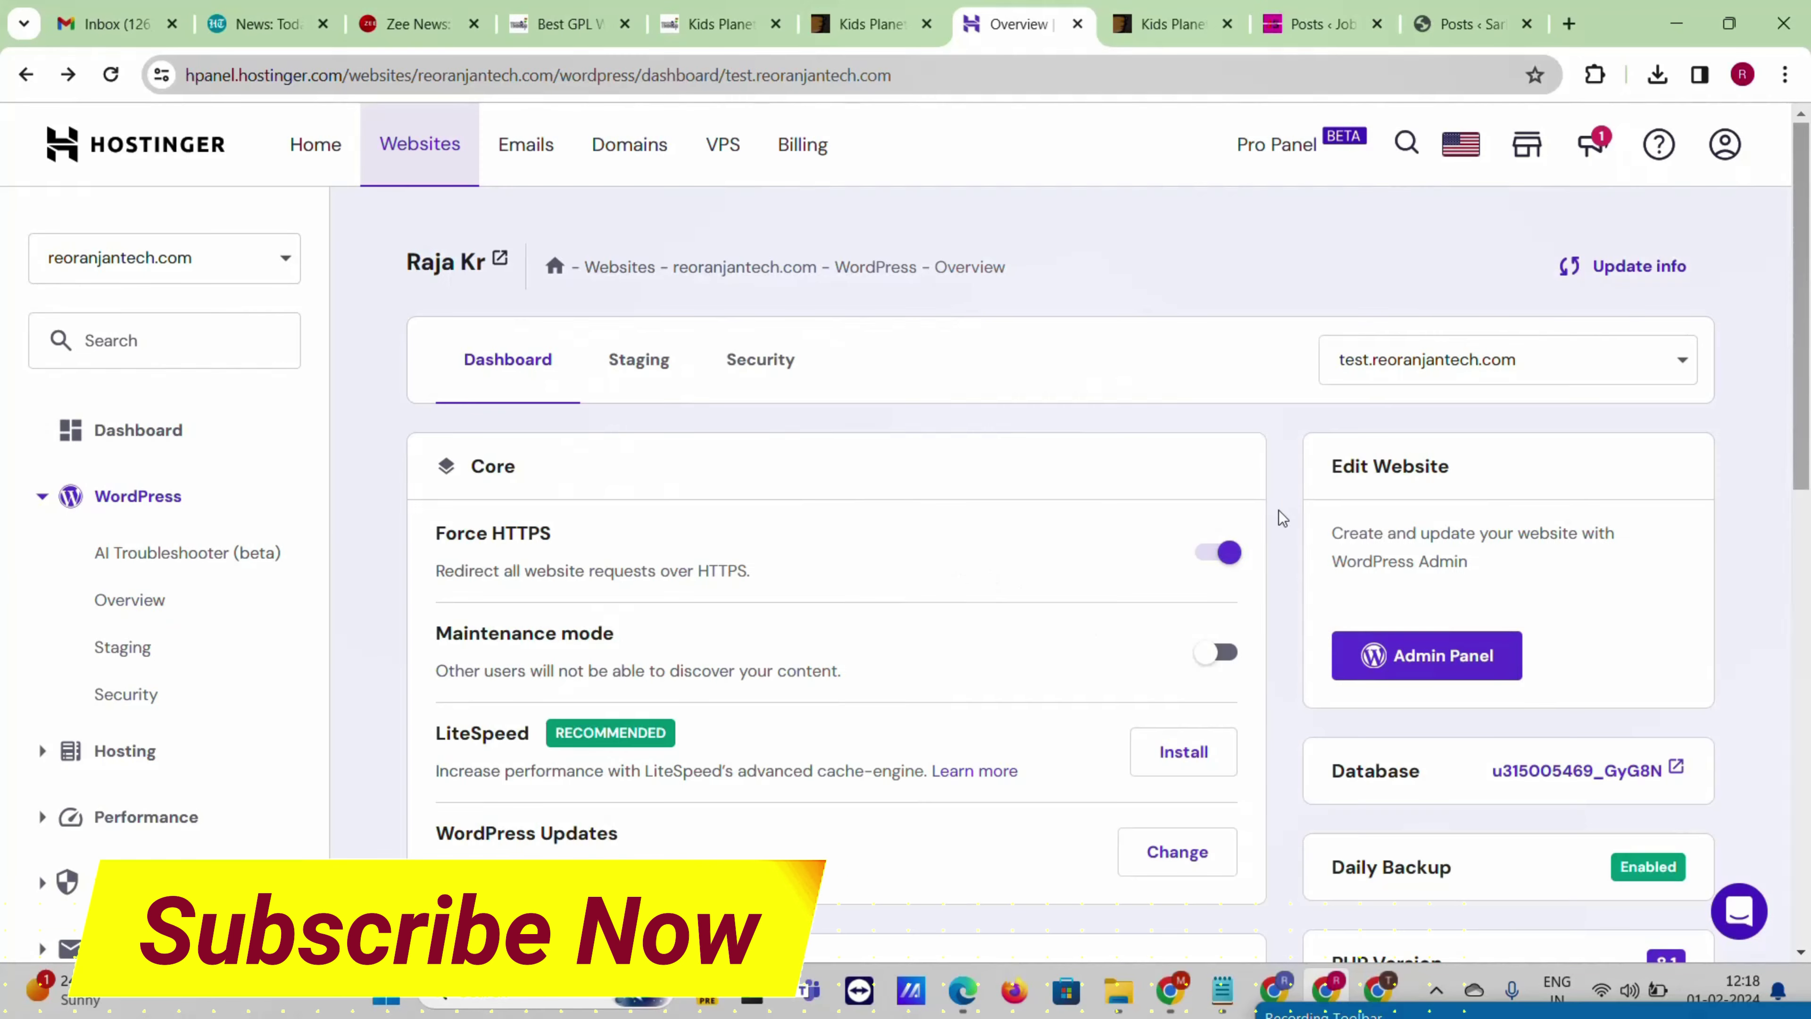
scroll(990, 562, down, 10)
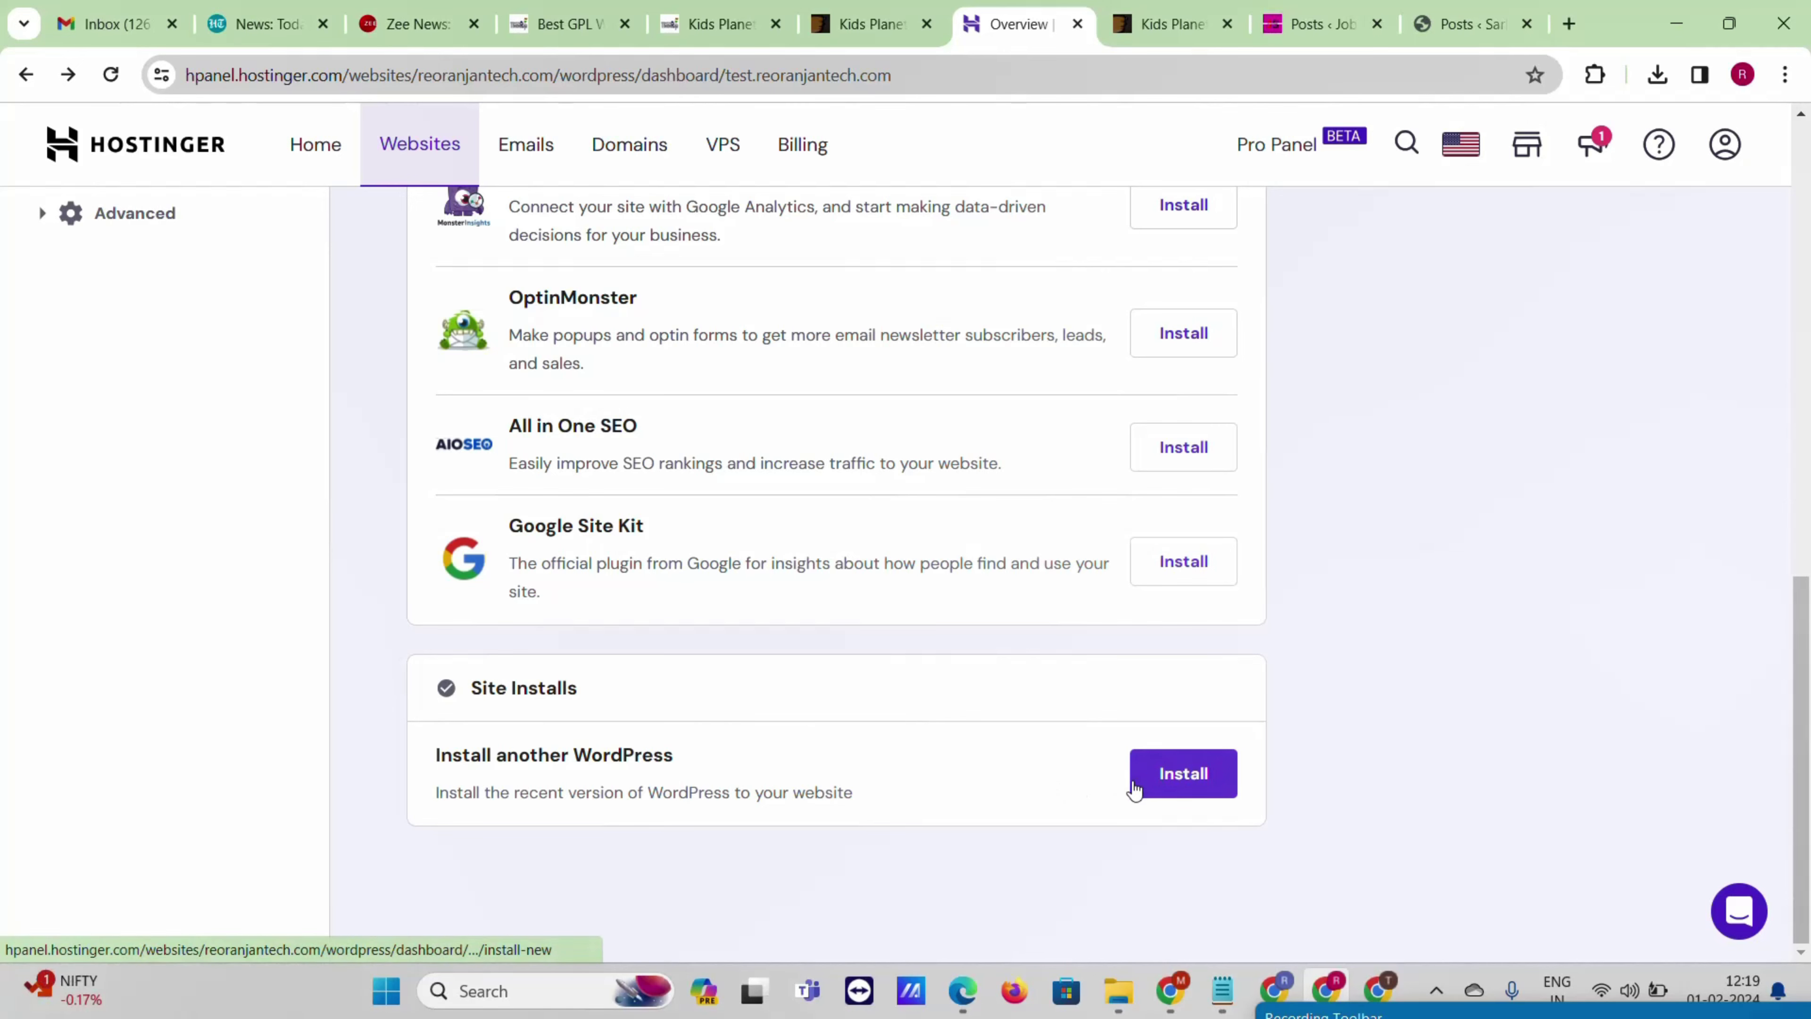
click(1156, 787)
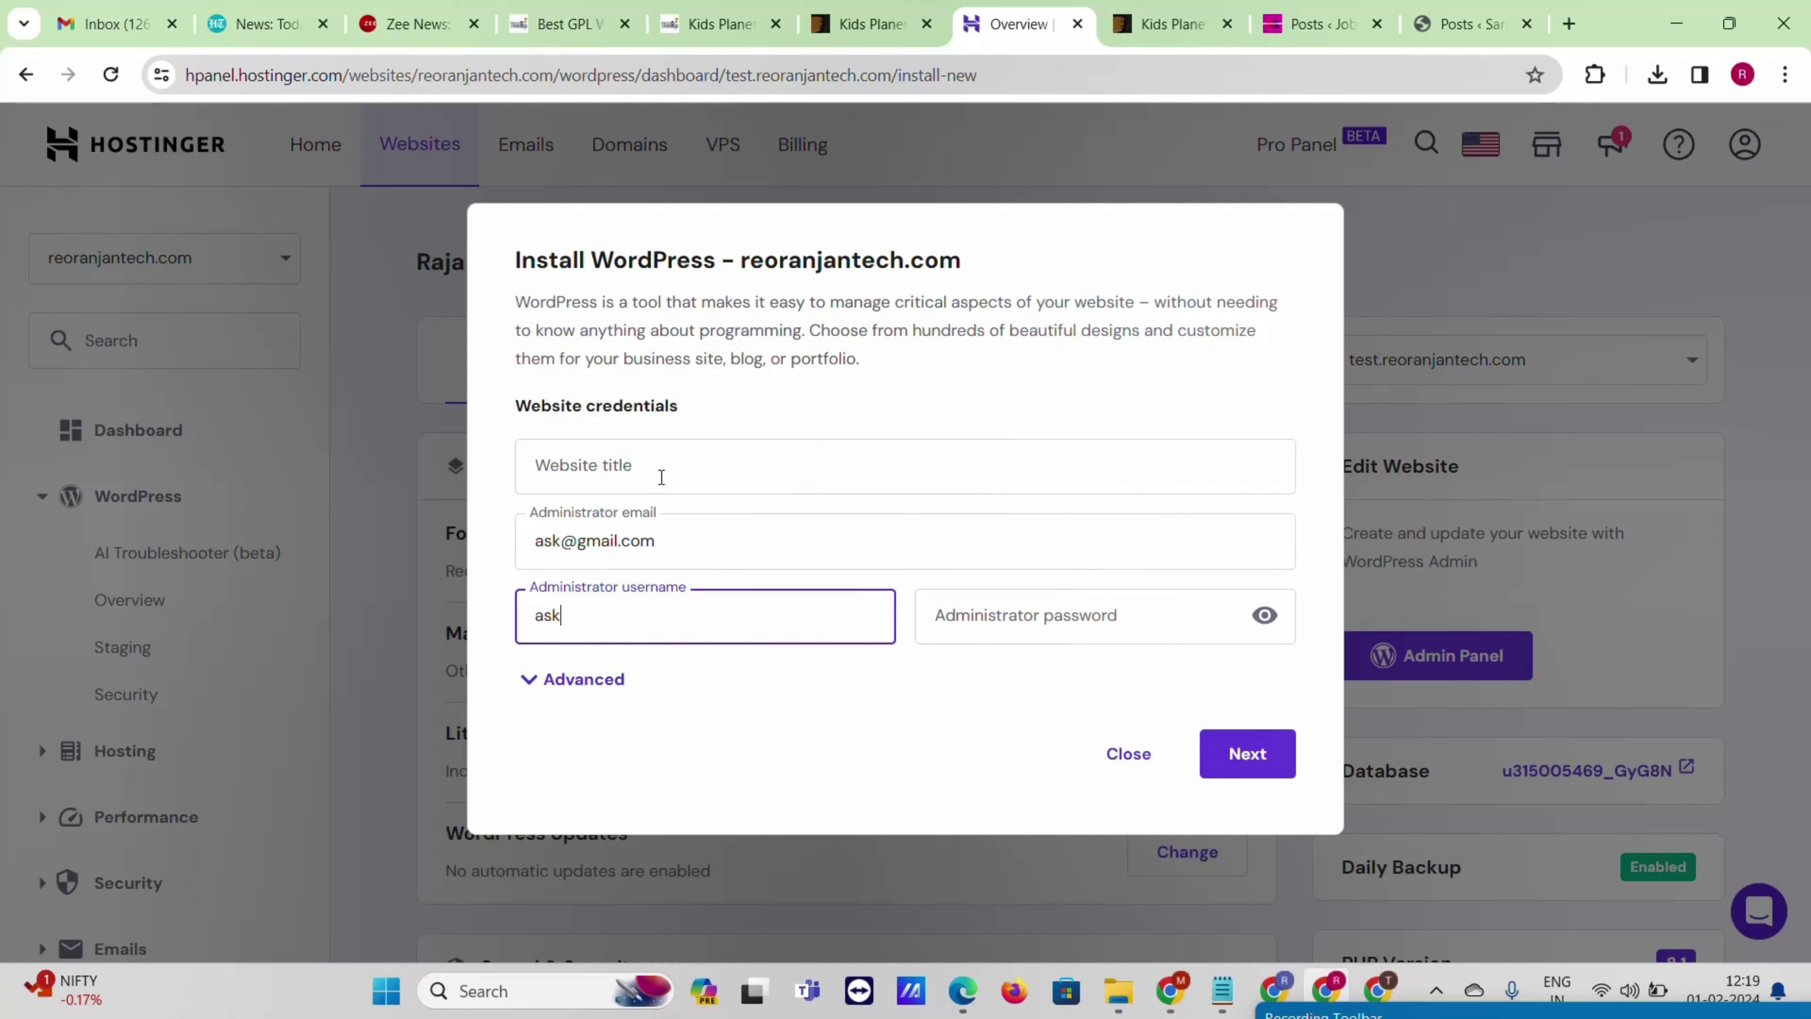
- Install WordPress at test.reoranjantech.com/rs with the suggested site title and an administrator password
click(660, 477)
click(695, 529)
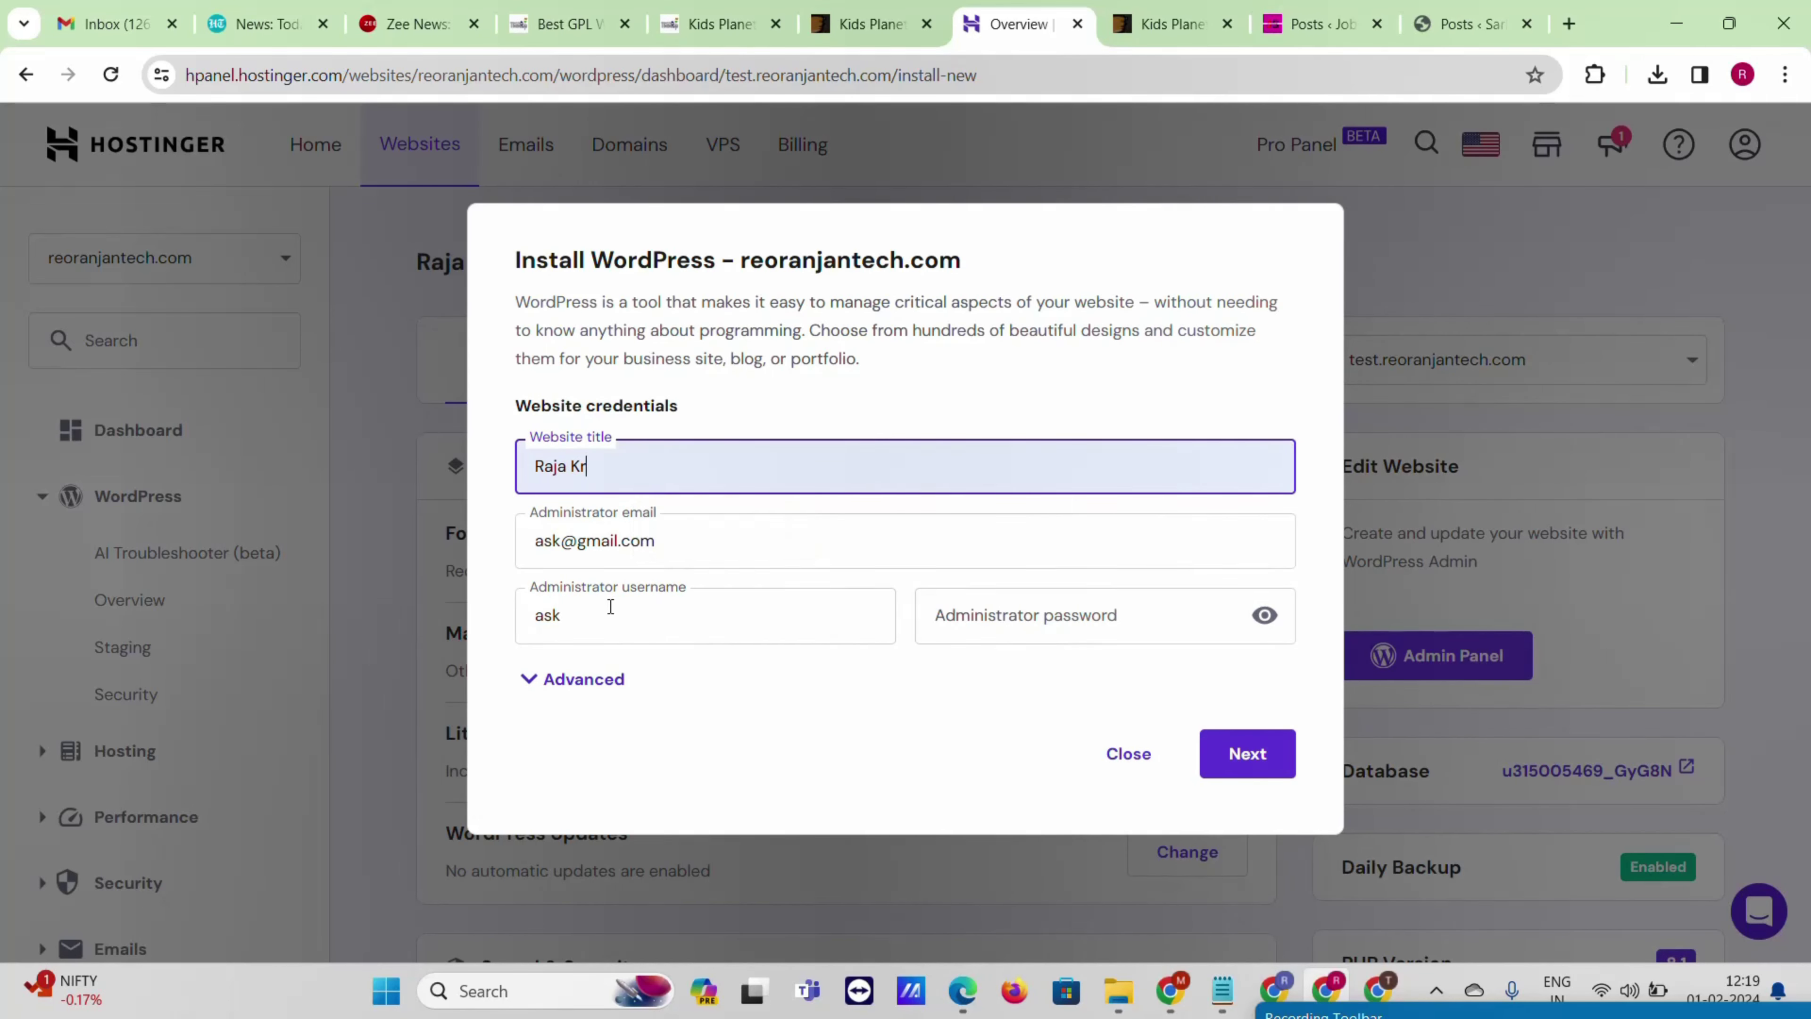
click(945, 614)
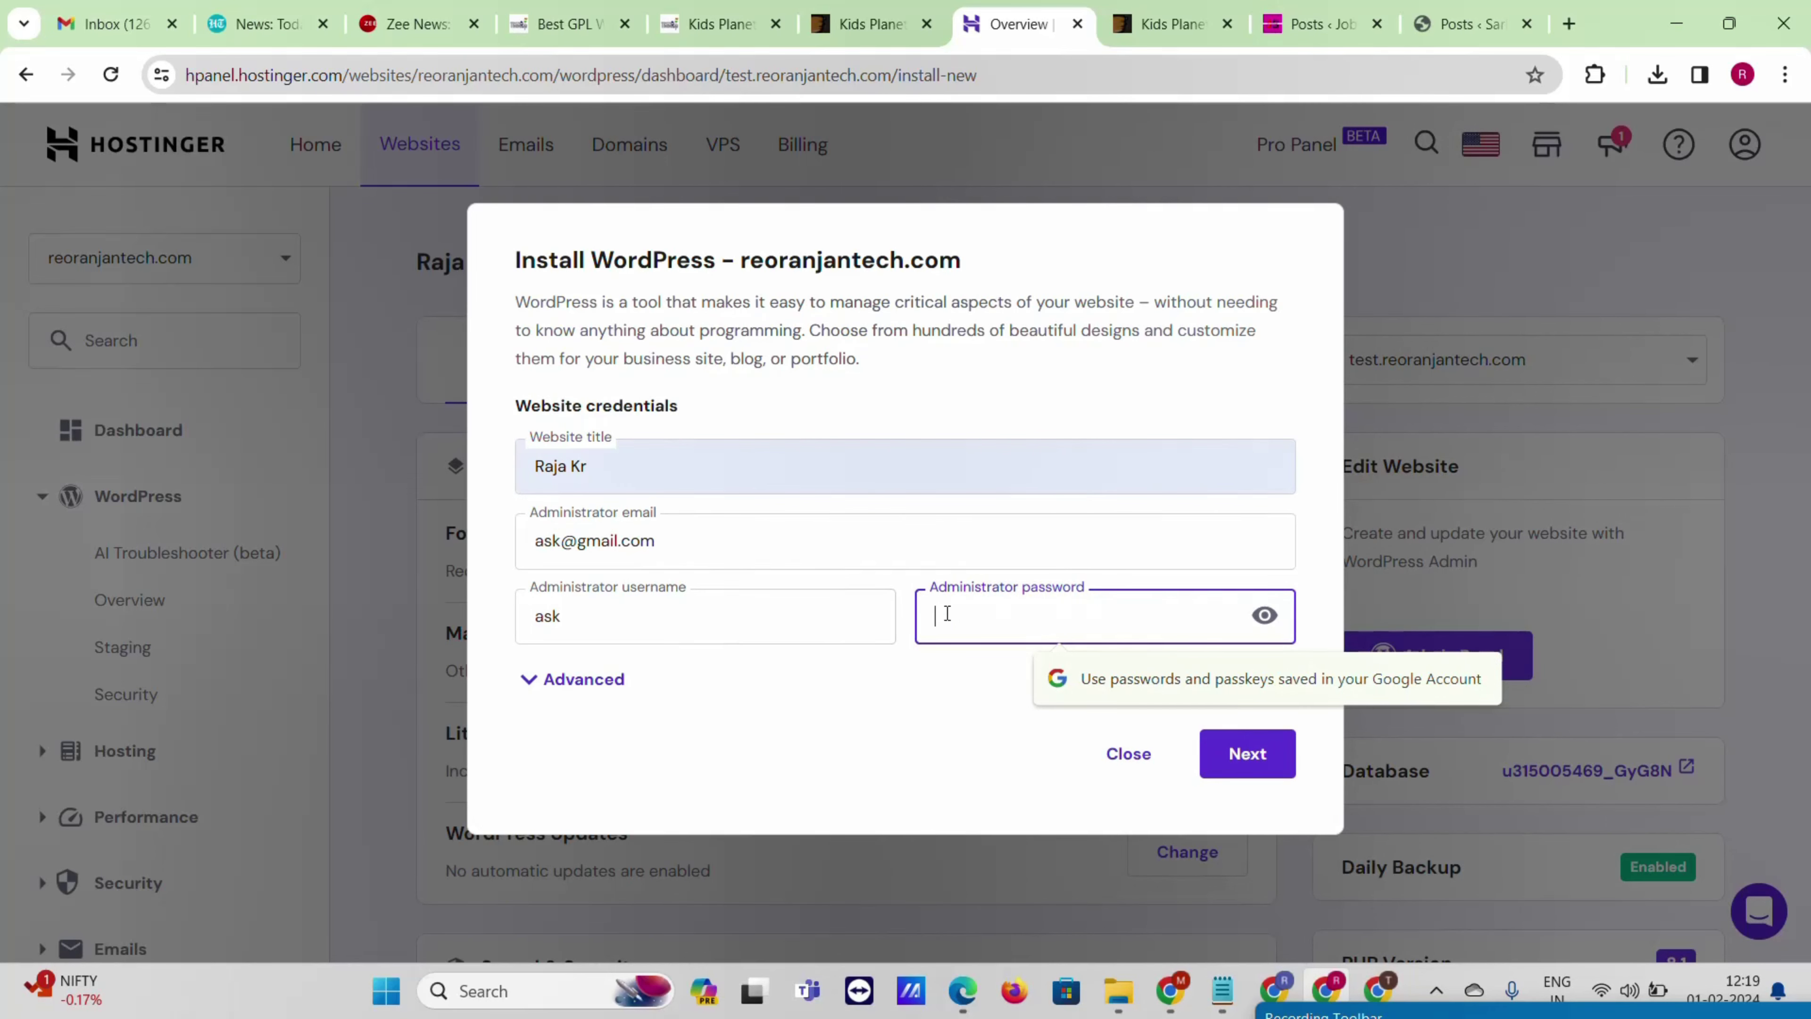
text(Raja)
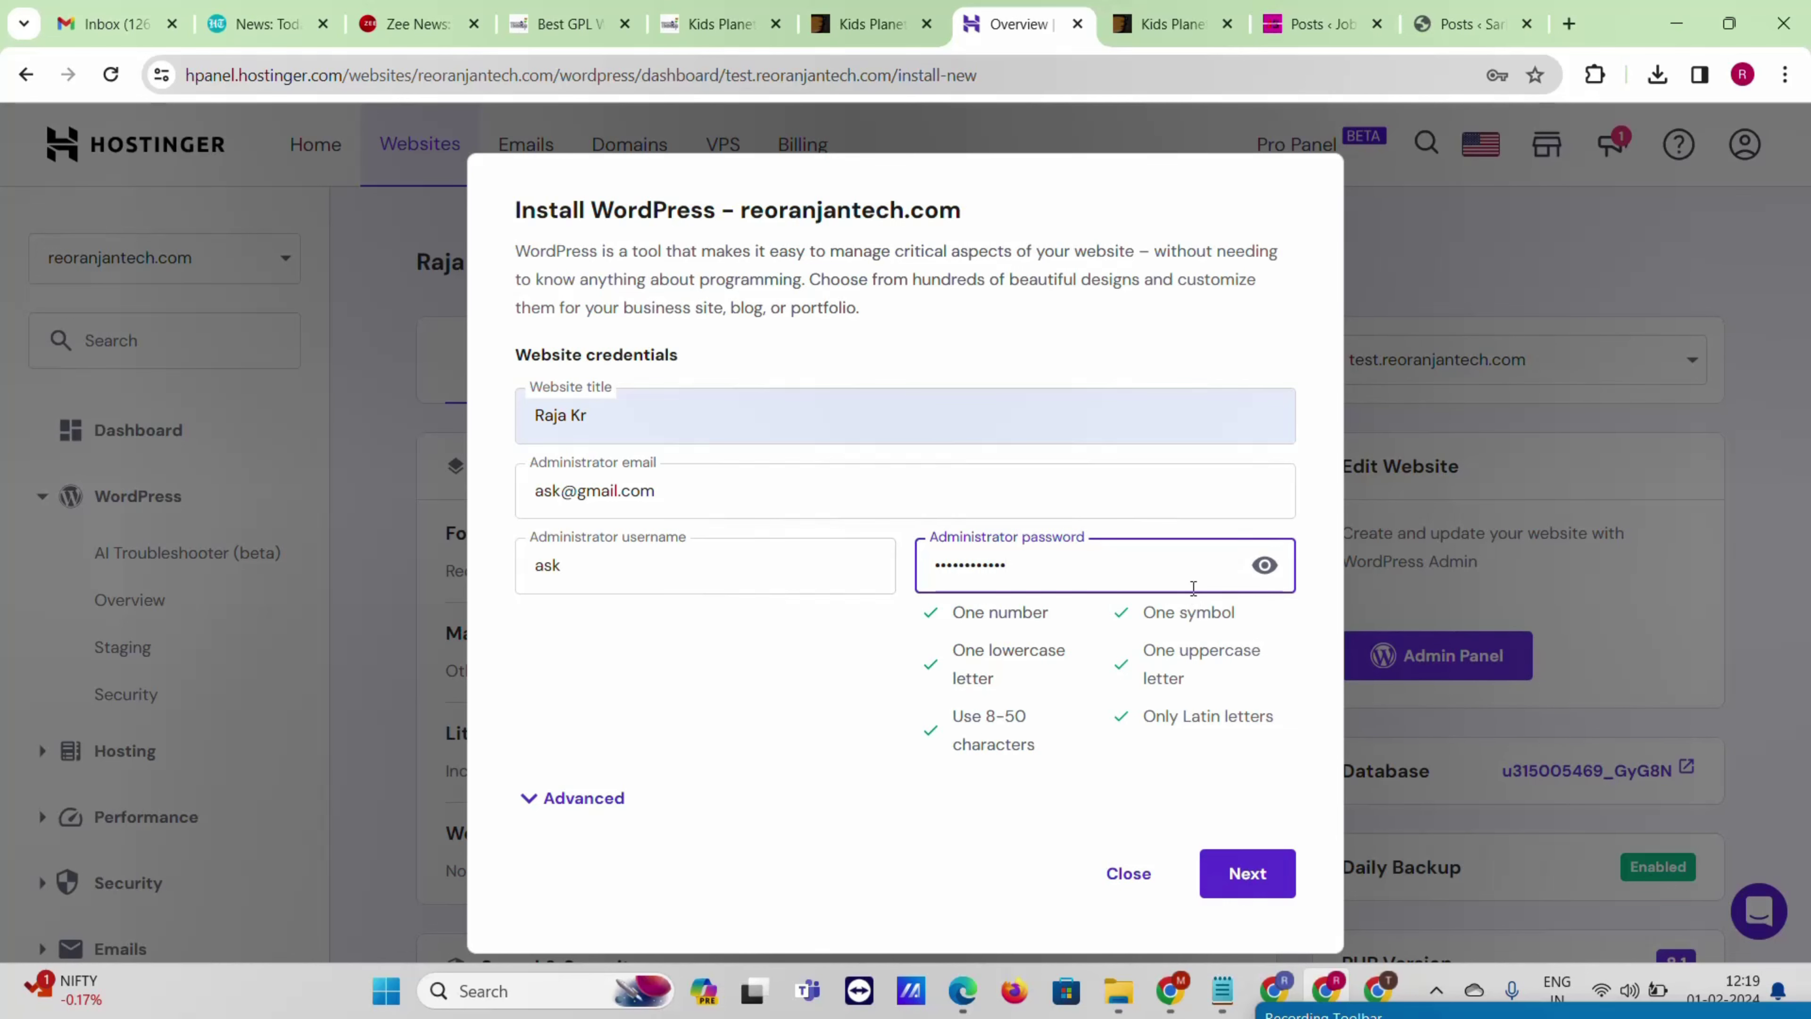
click(1247, 873)
click(1241, 804)
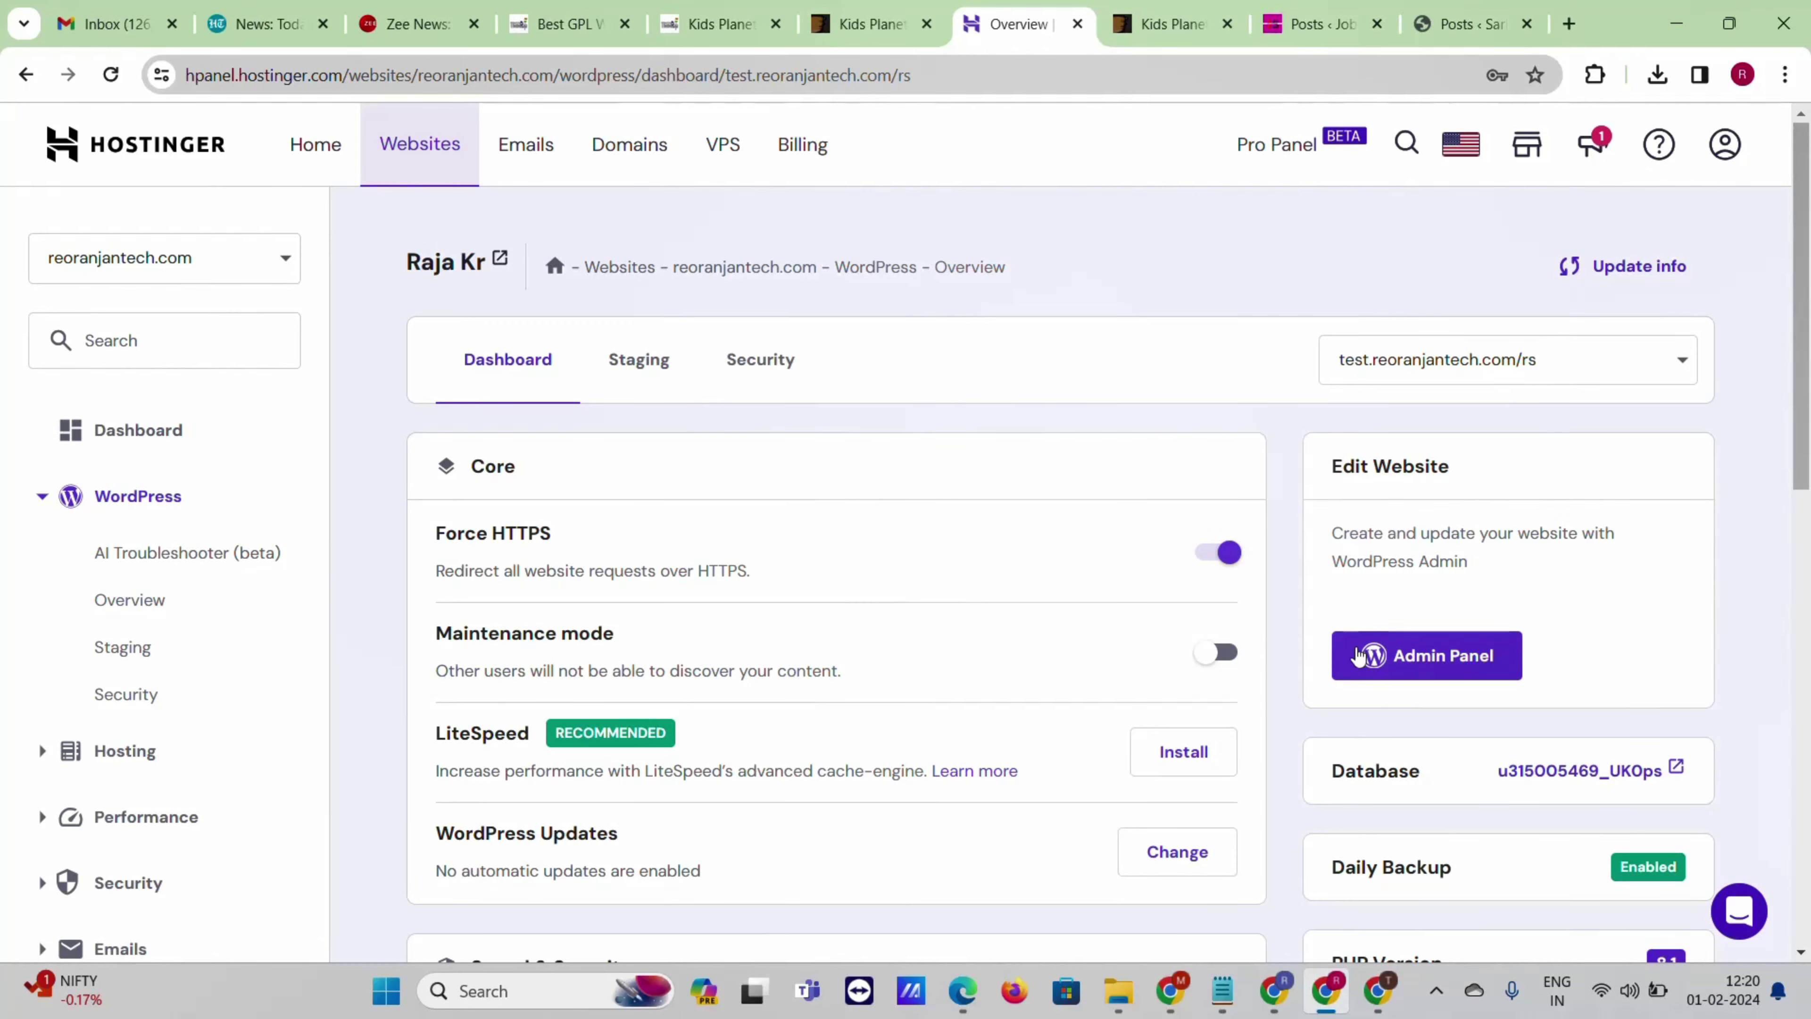
- Open the /rs site's WordPress admin, check its subdirectory address, and go to Settings > General
click(1438, 674)
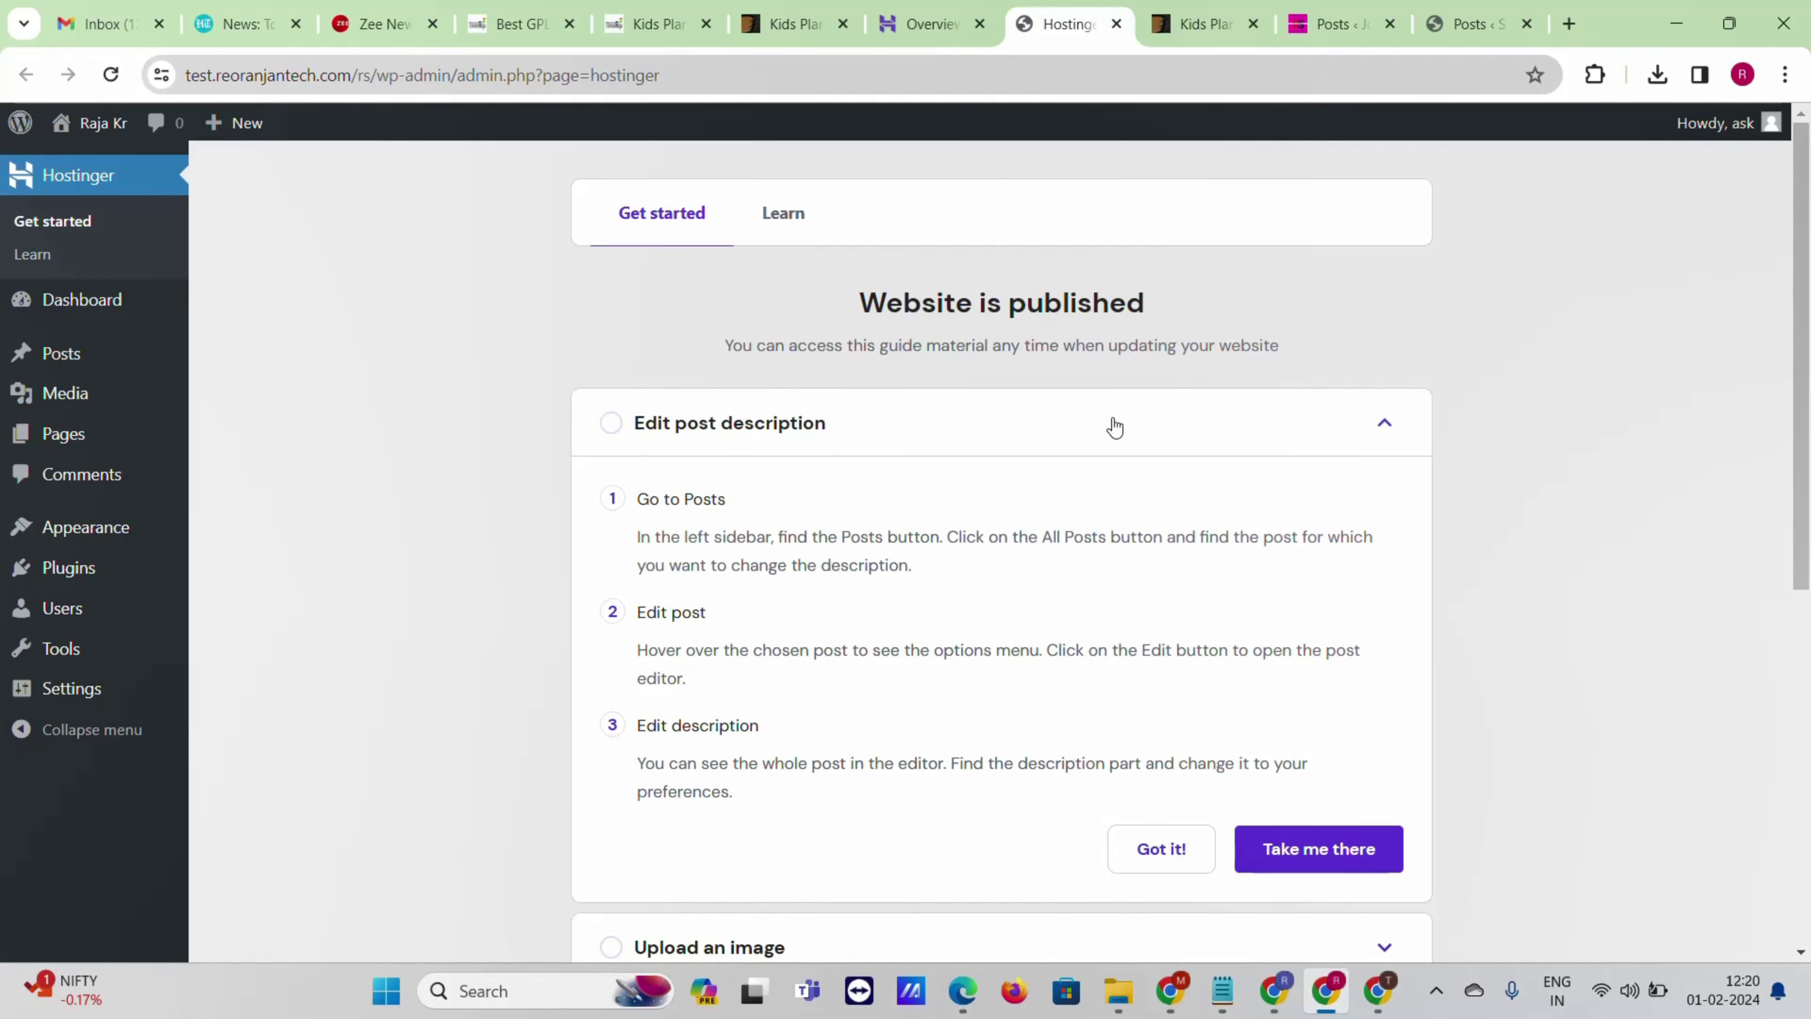
drag(357, 77, 510, 84)
key(Left)
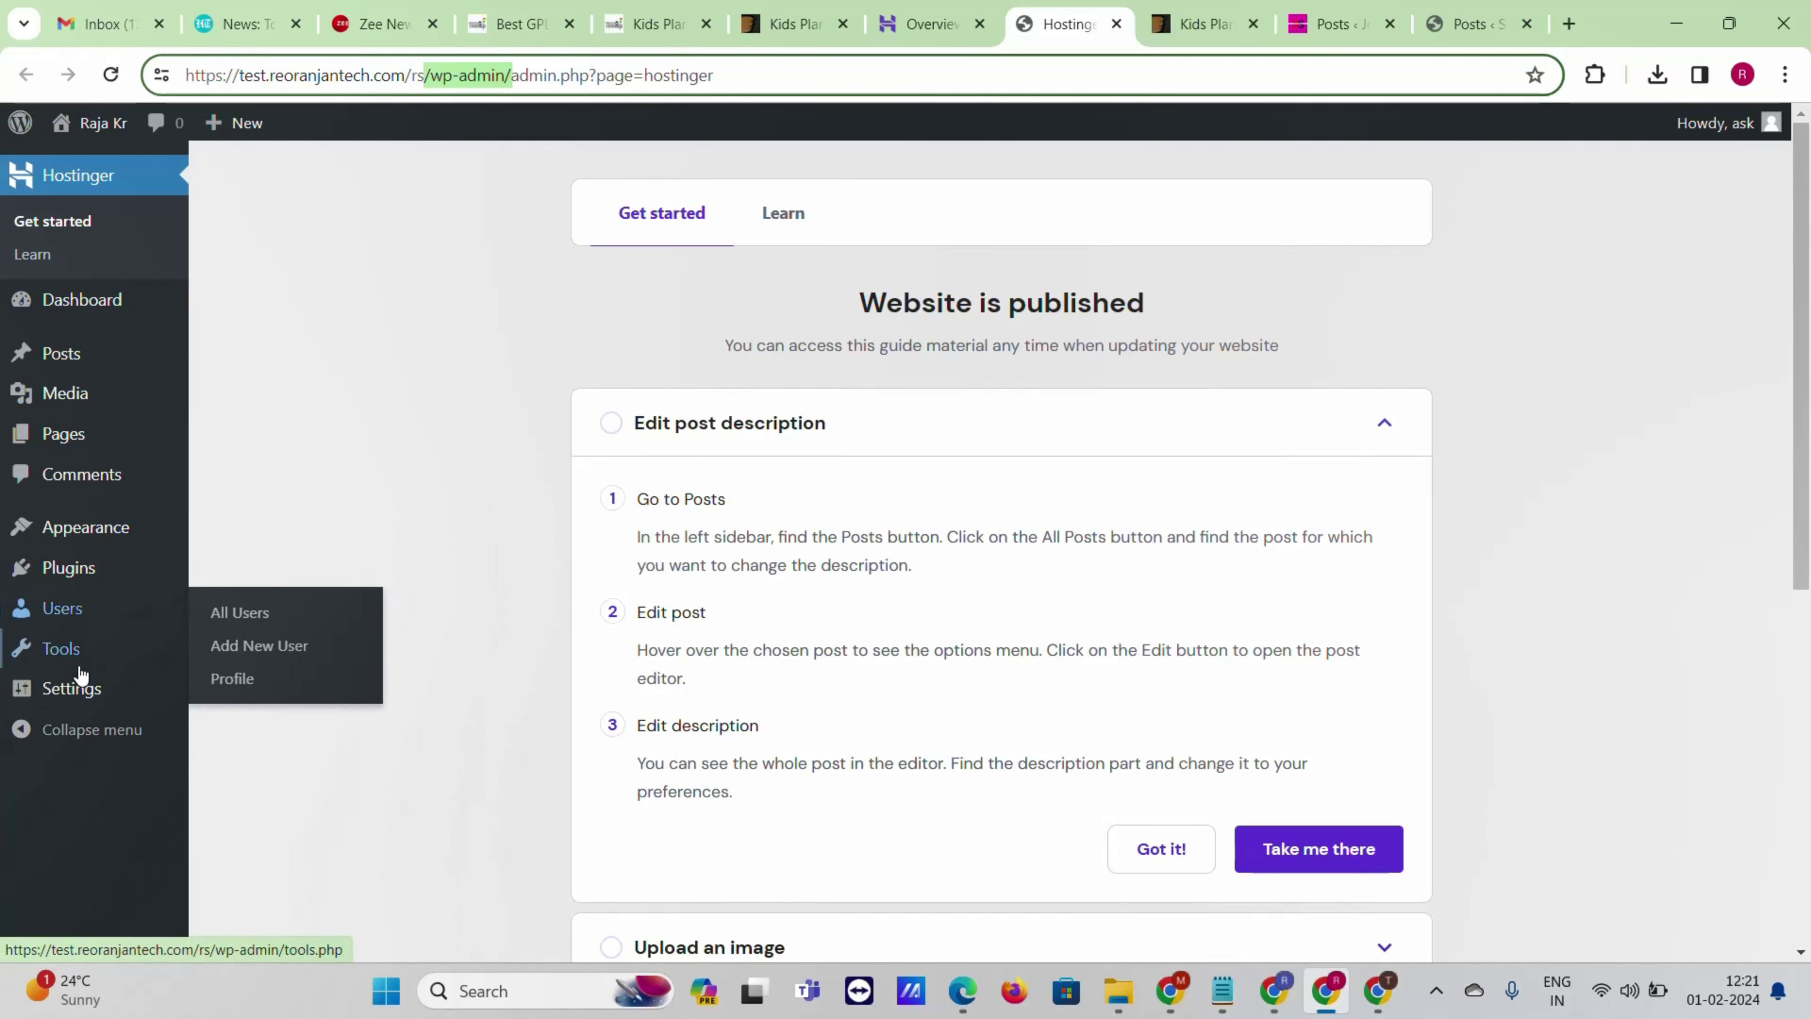
mouse_move(80, 706)
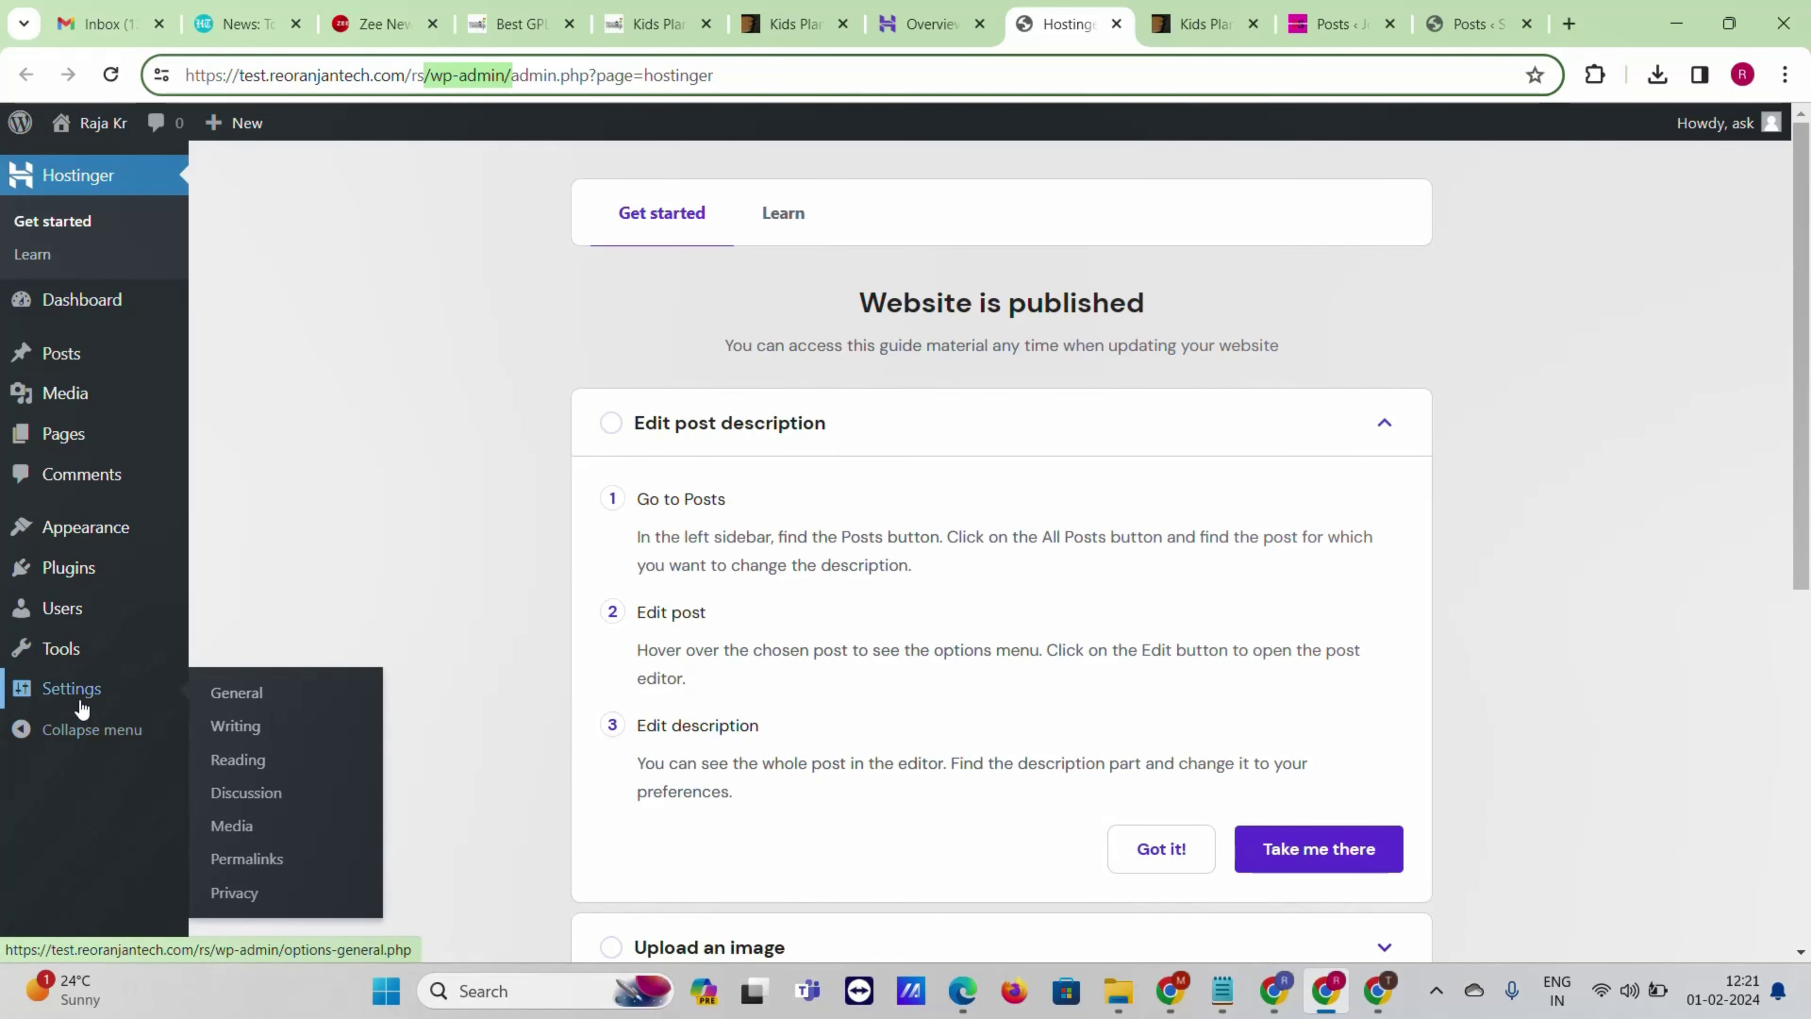
click(235, 699)
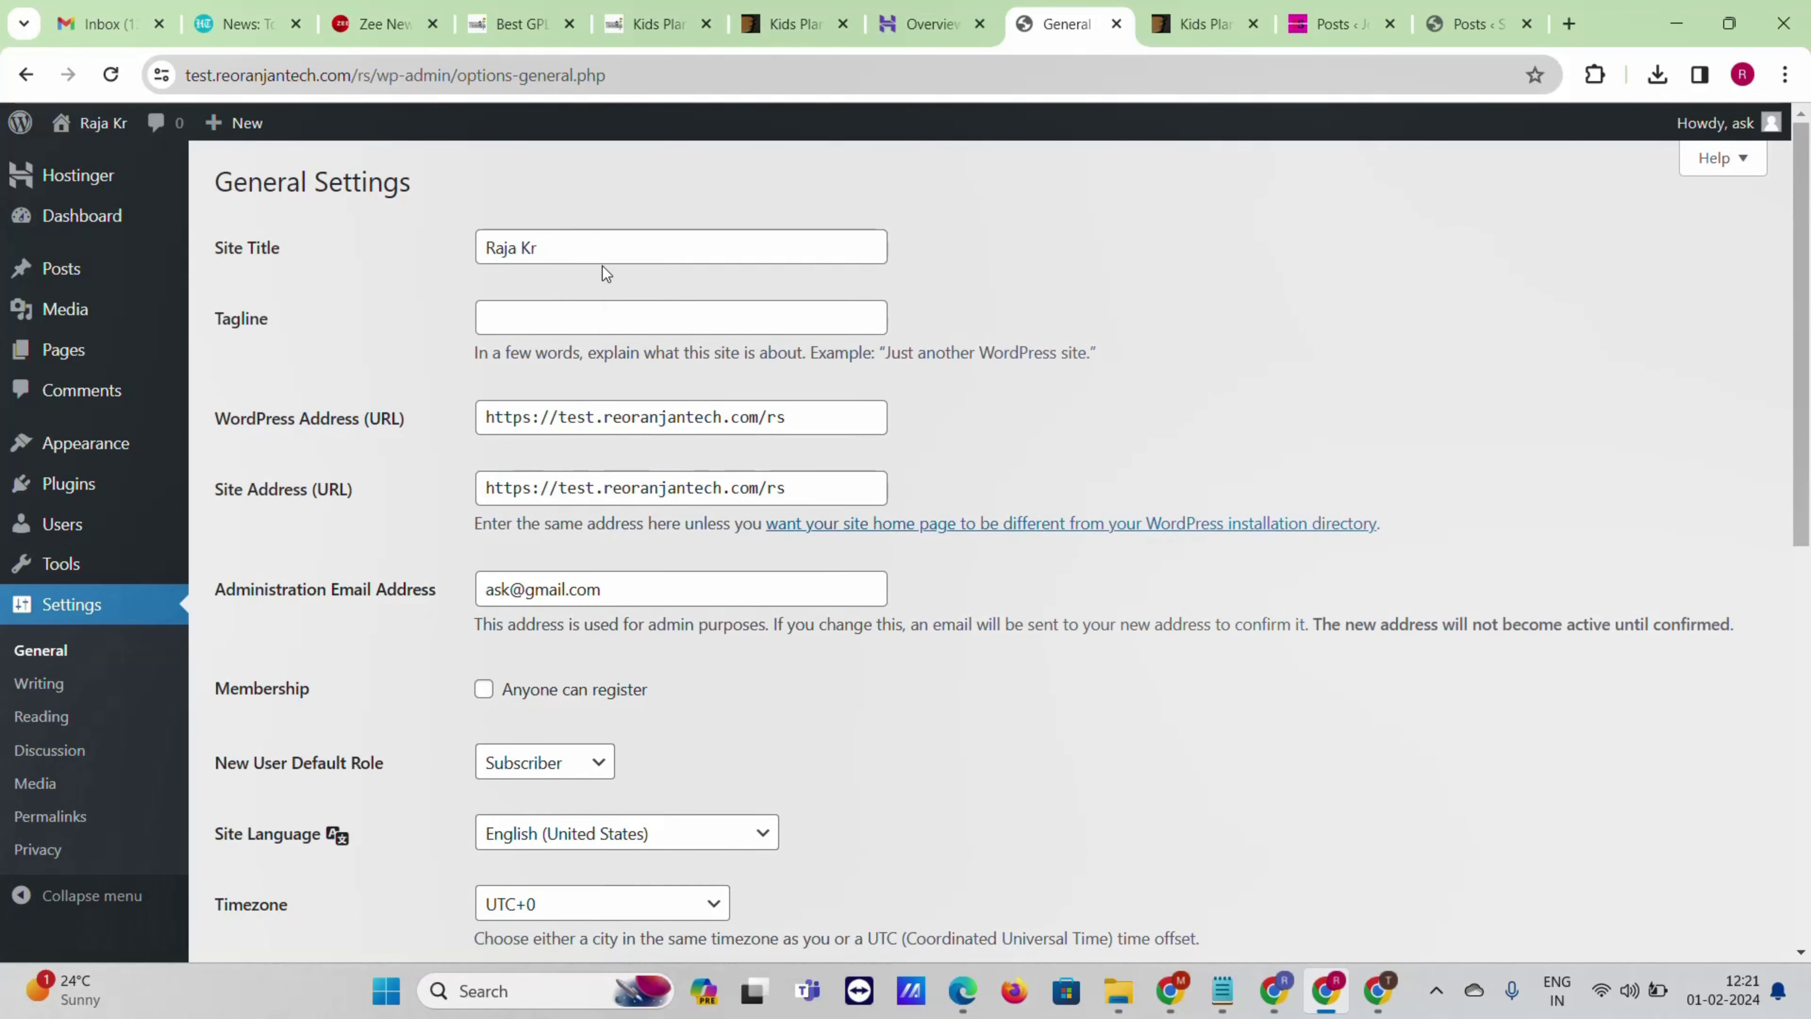
- Set tagline 'Sarkari Naukri Result Sabse Tej', allow anyone to register, timezone UTC+5:30, and save
click(566, 333)
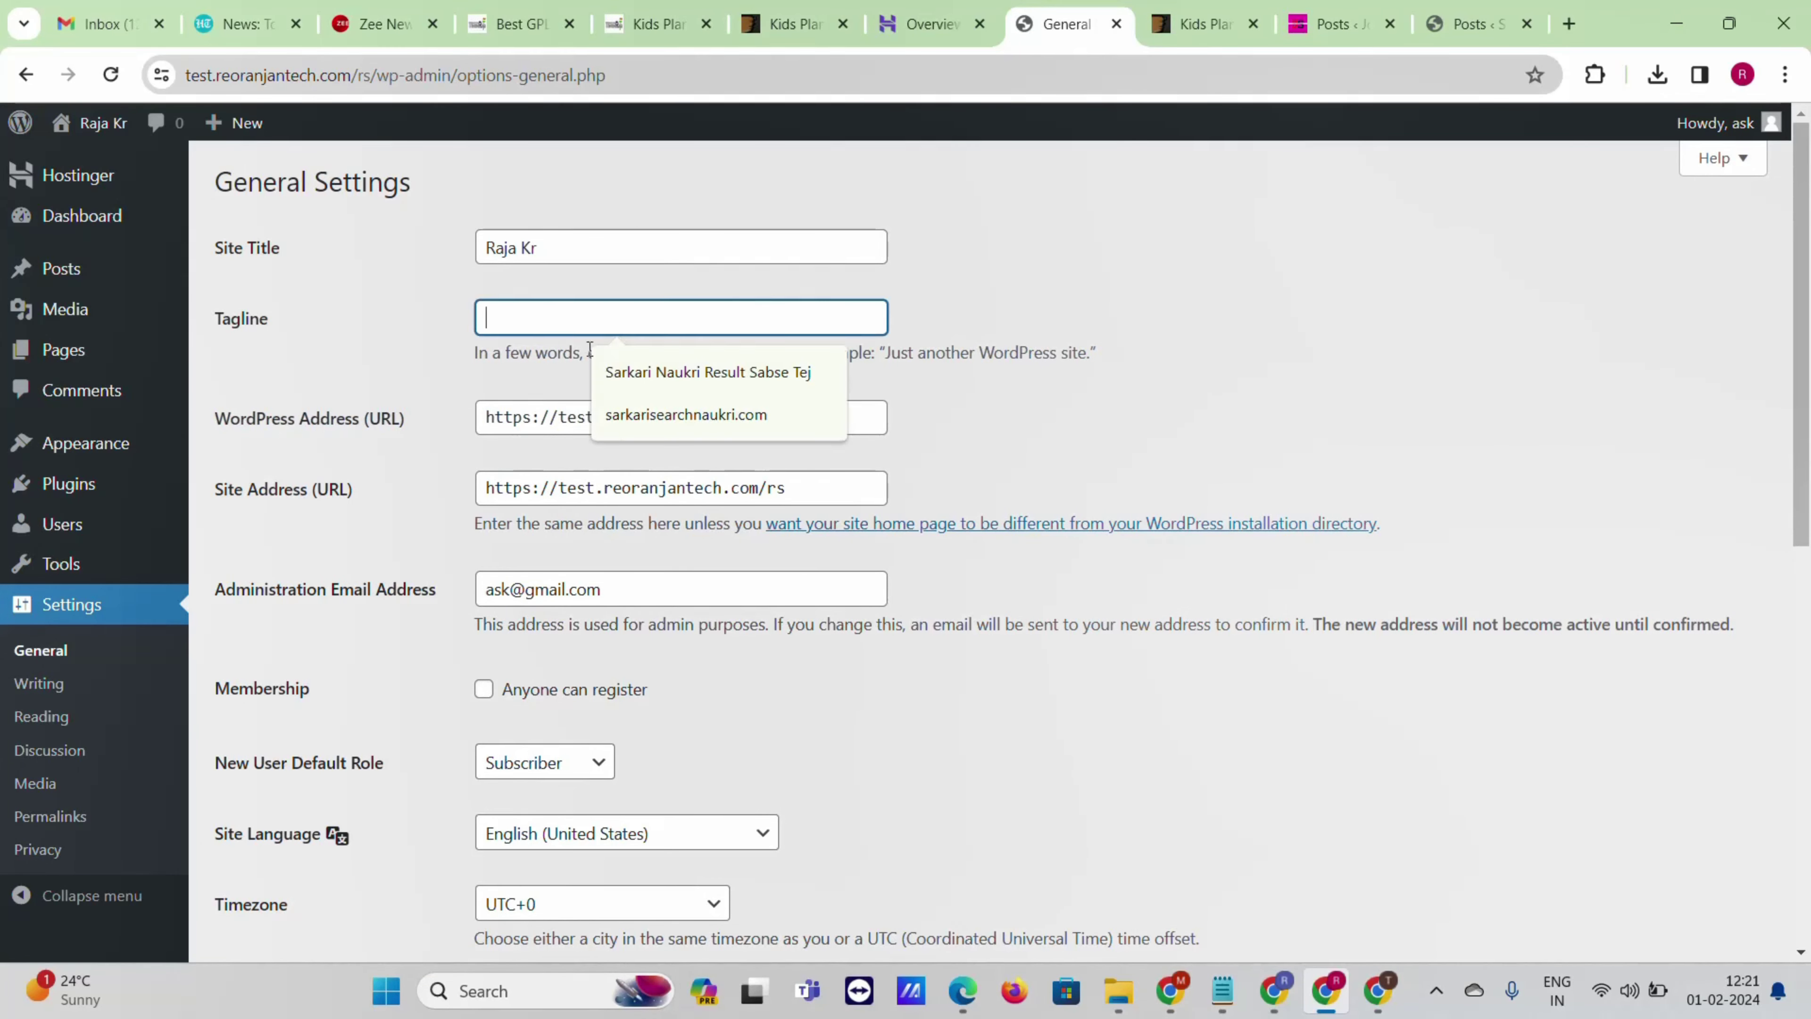
click(640, 374)
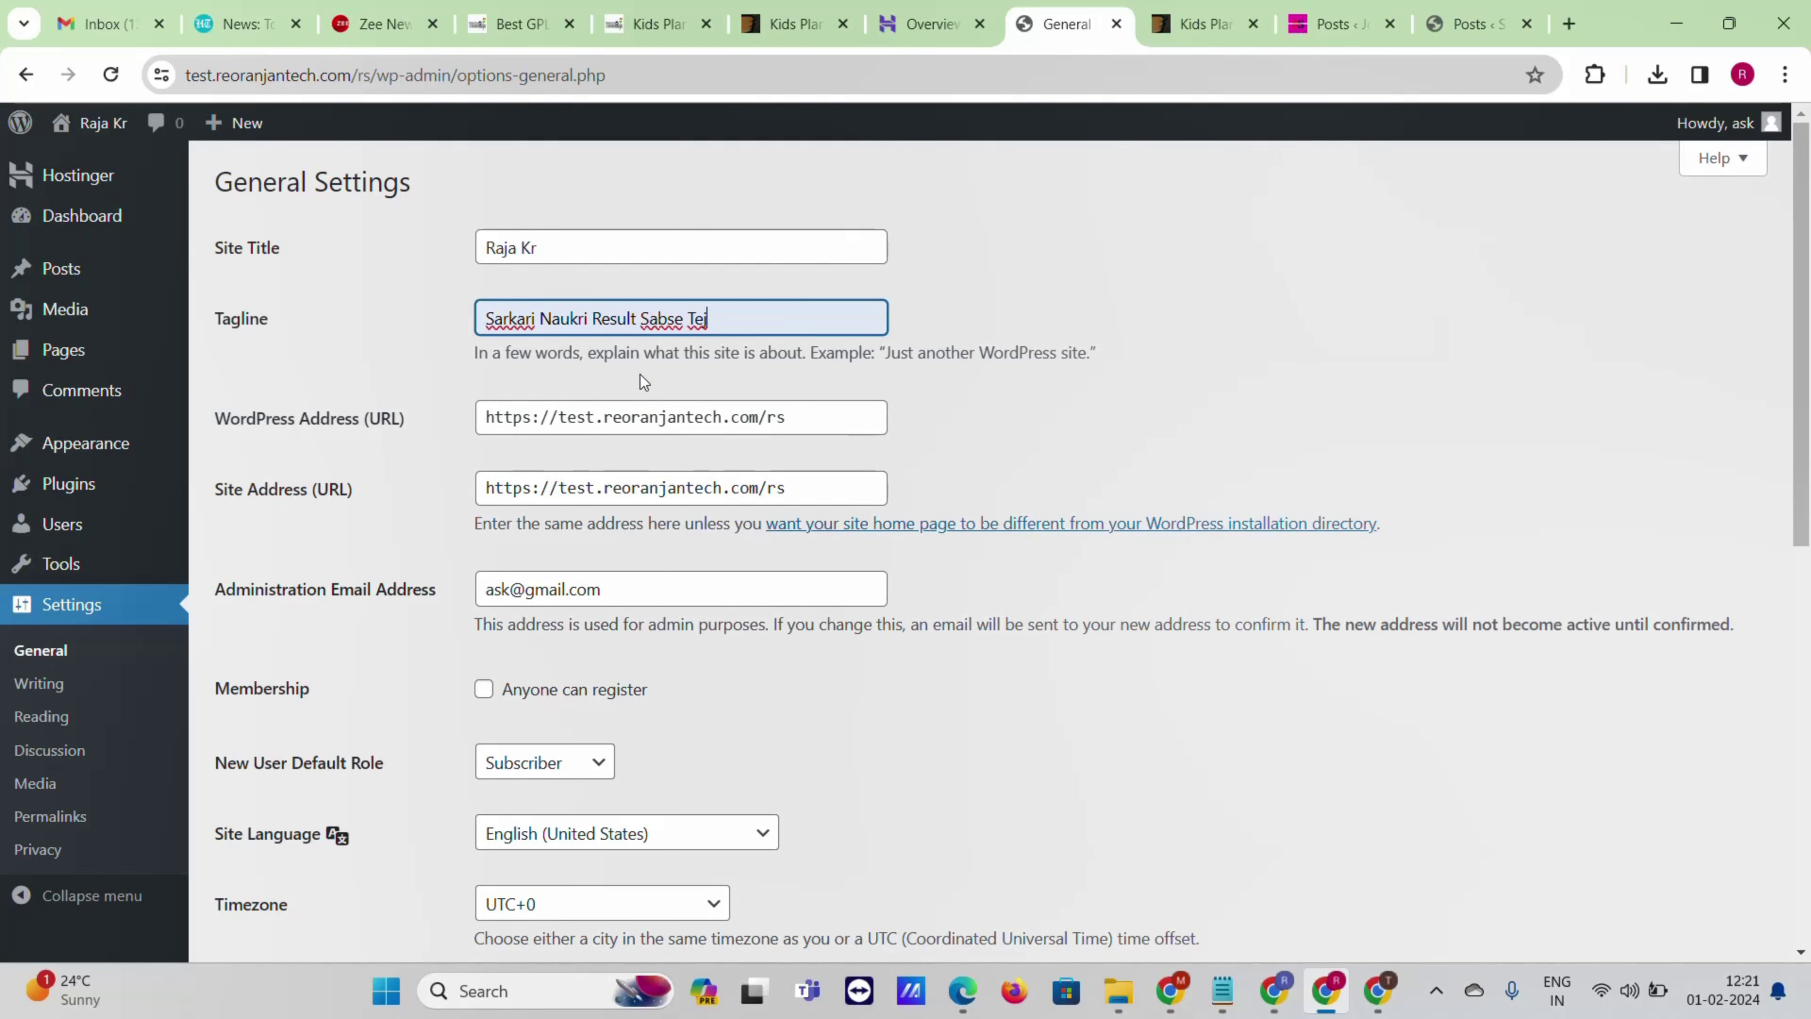
scroll(617, 343, down, 1)
scroll(612, 359, down, 4)
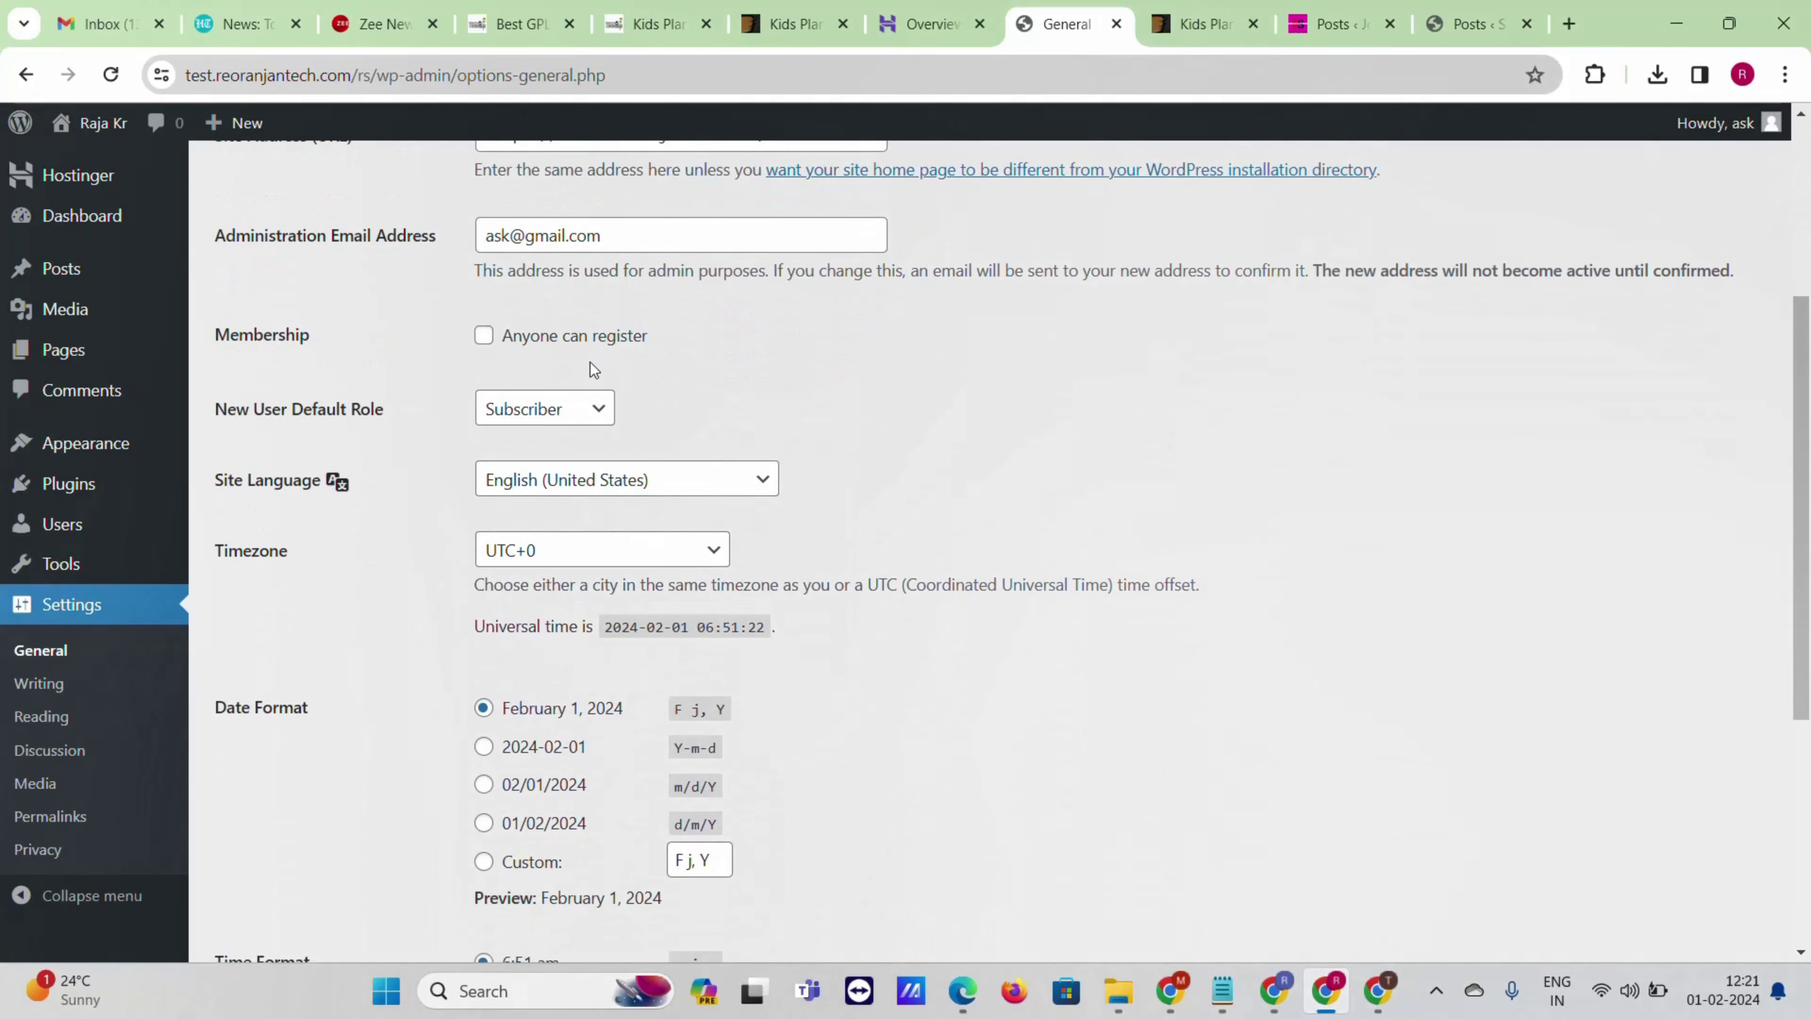
click(485, 344)
scroll(614, 355, down, 3)
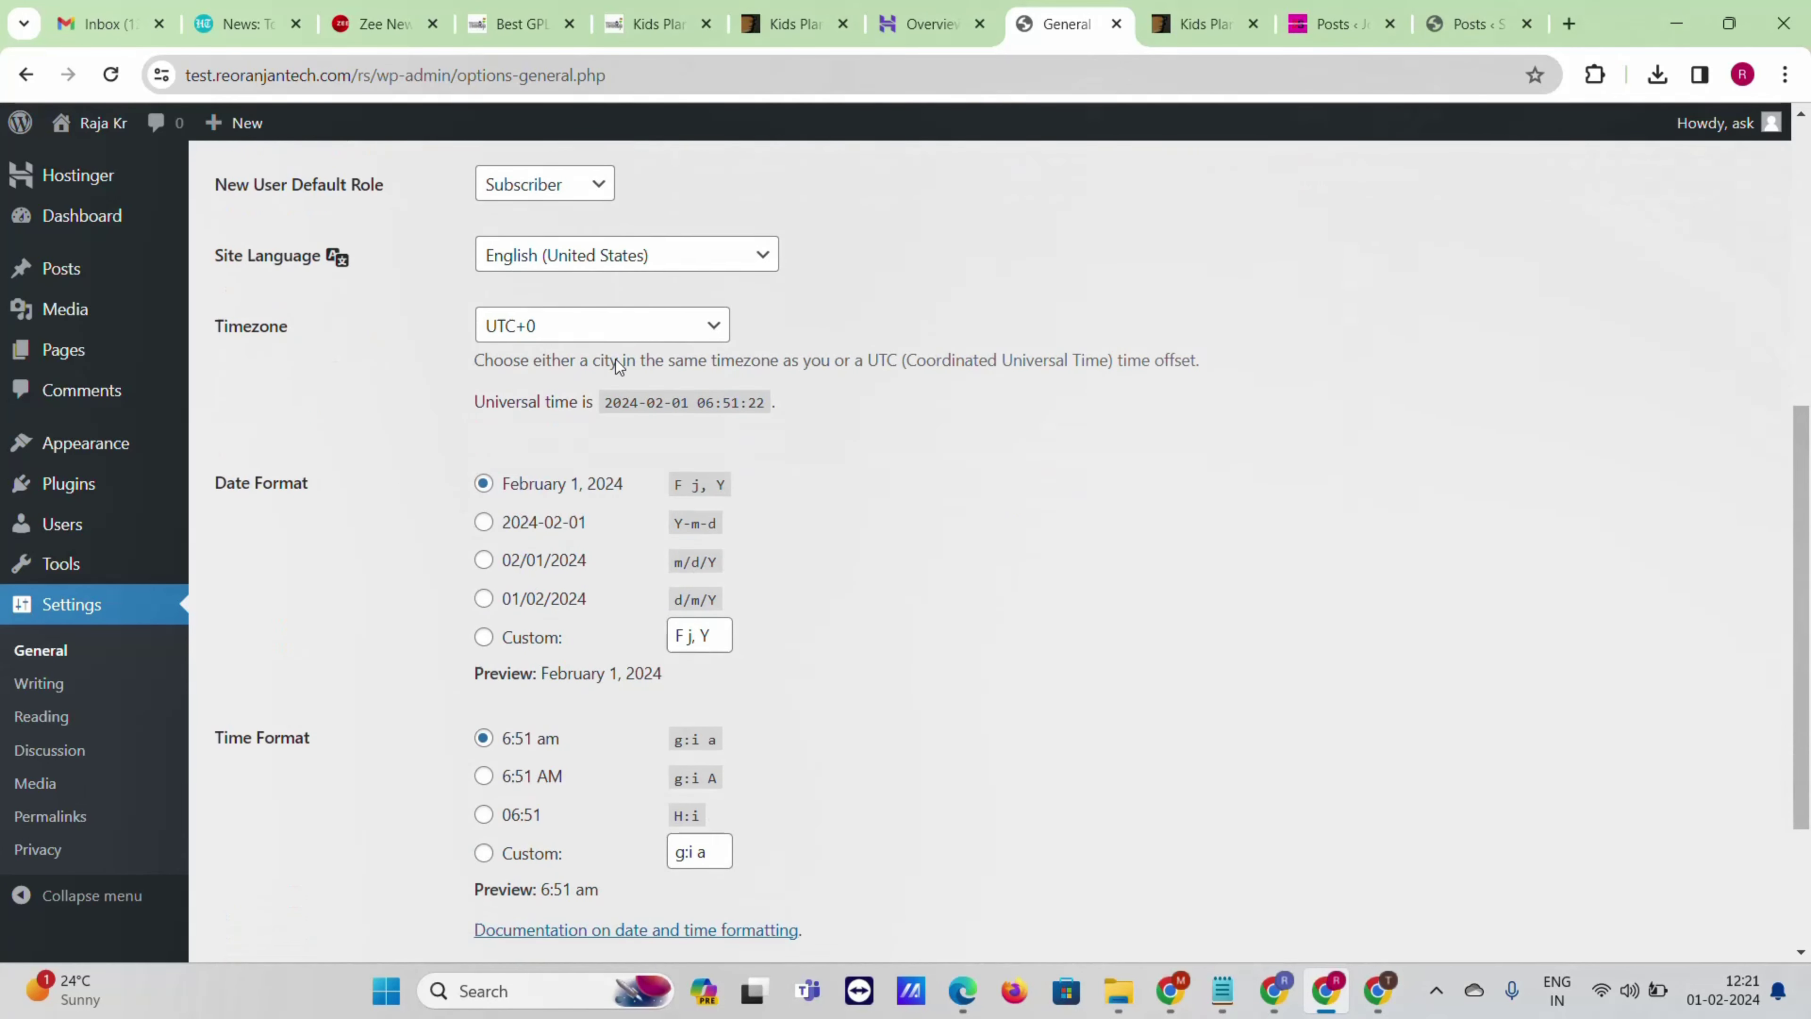
click(592, 325)
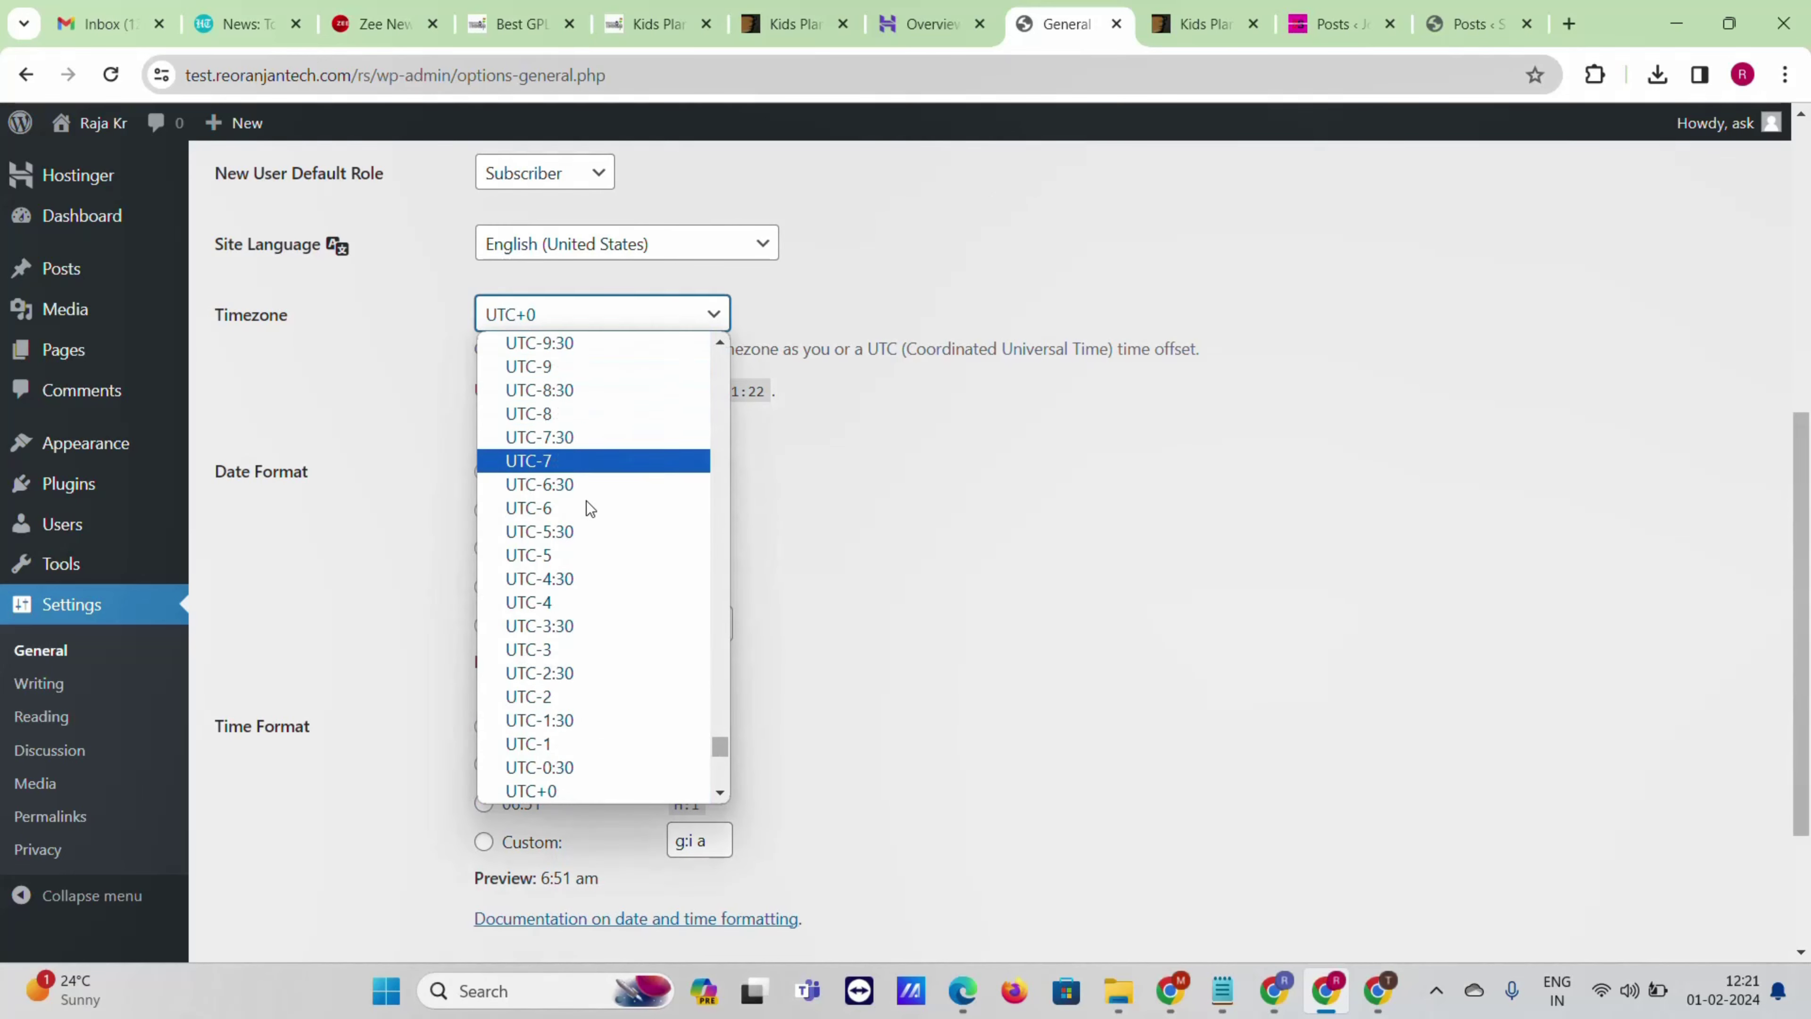
scroll(587, 564, down, 5)
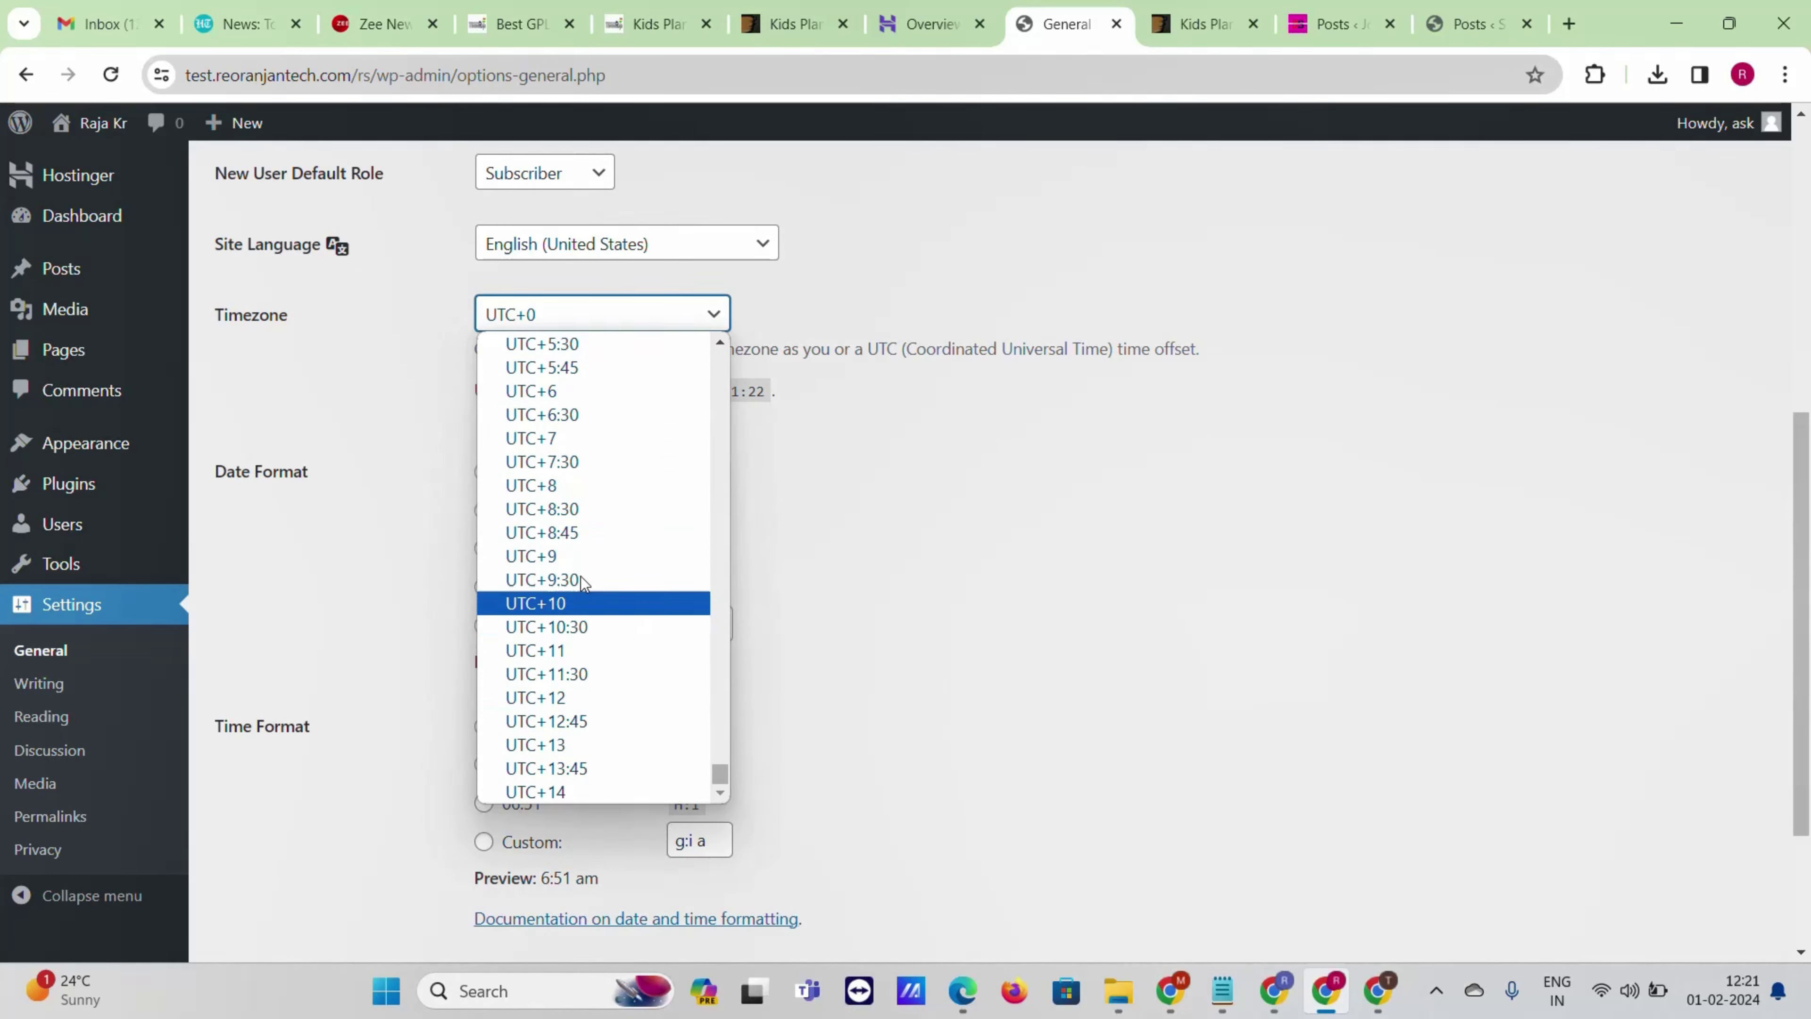
click(595, 346)
scroll(409, 627, down, 1)
scroll(409, 627, down, 2)
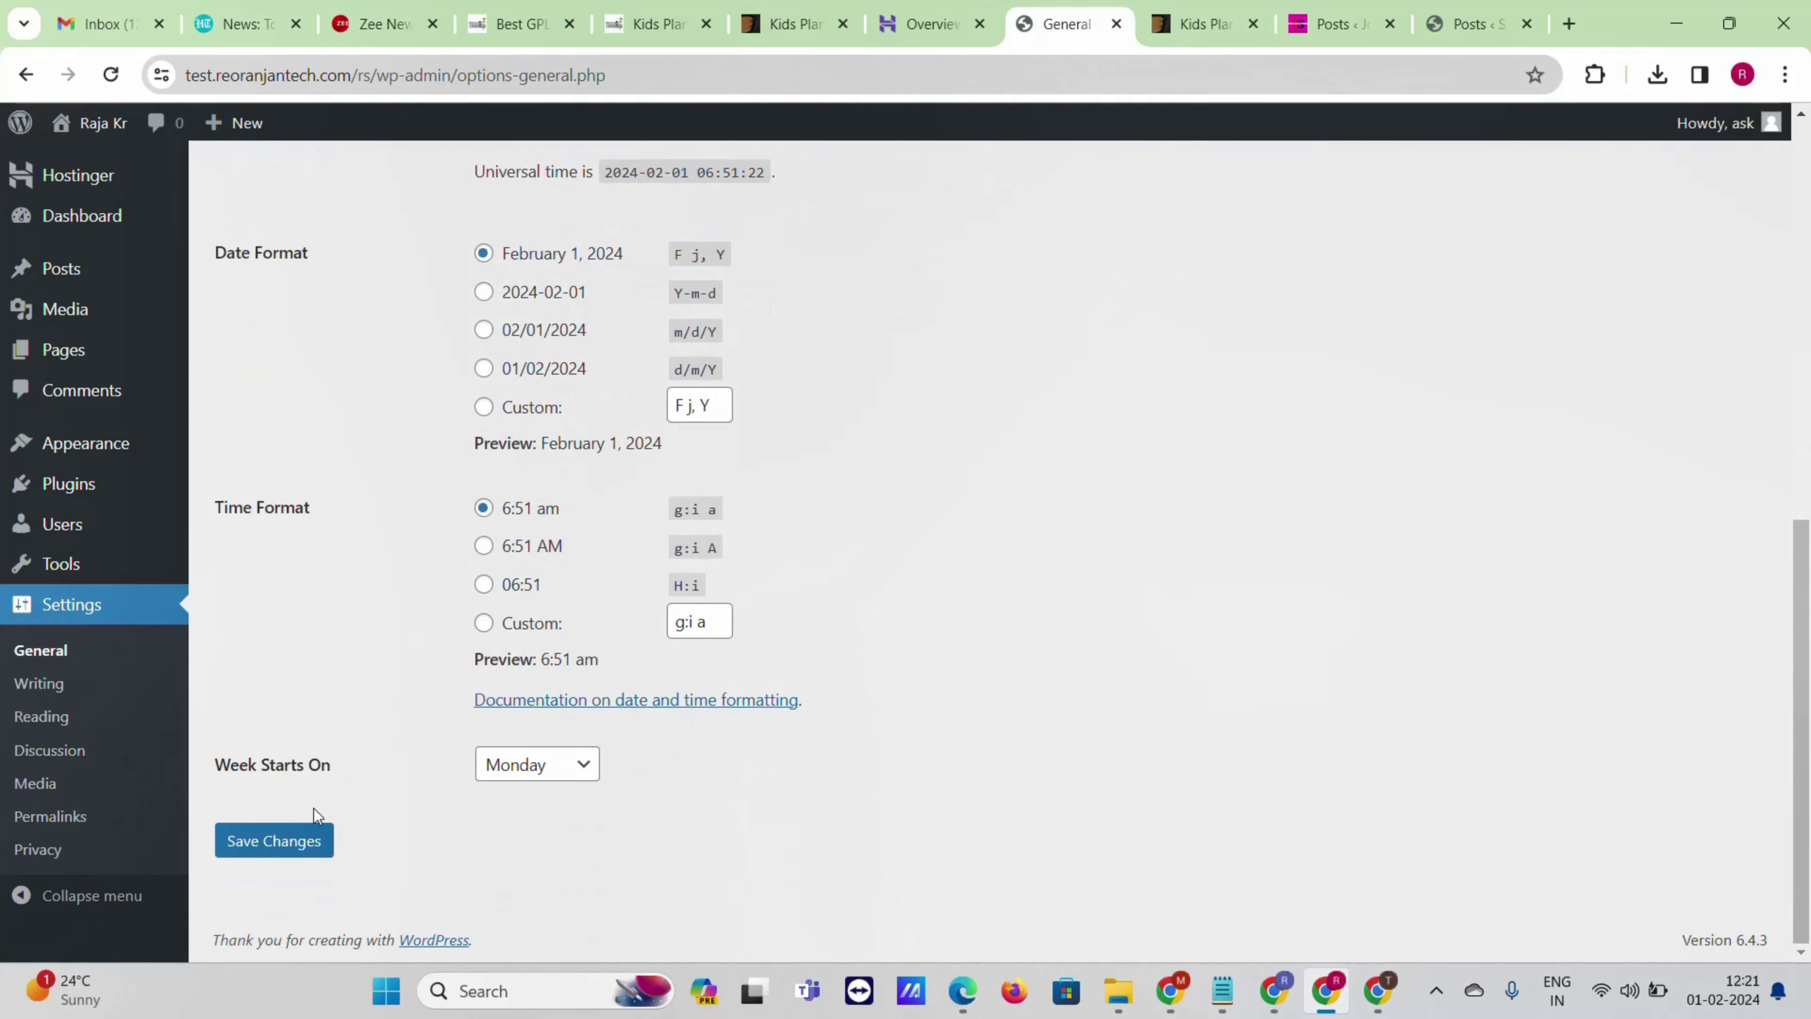
click(300, 856)
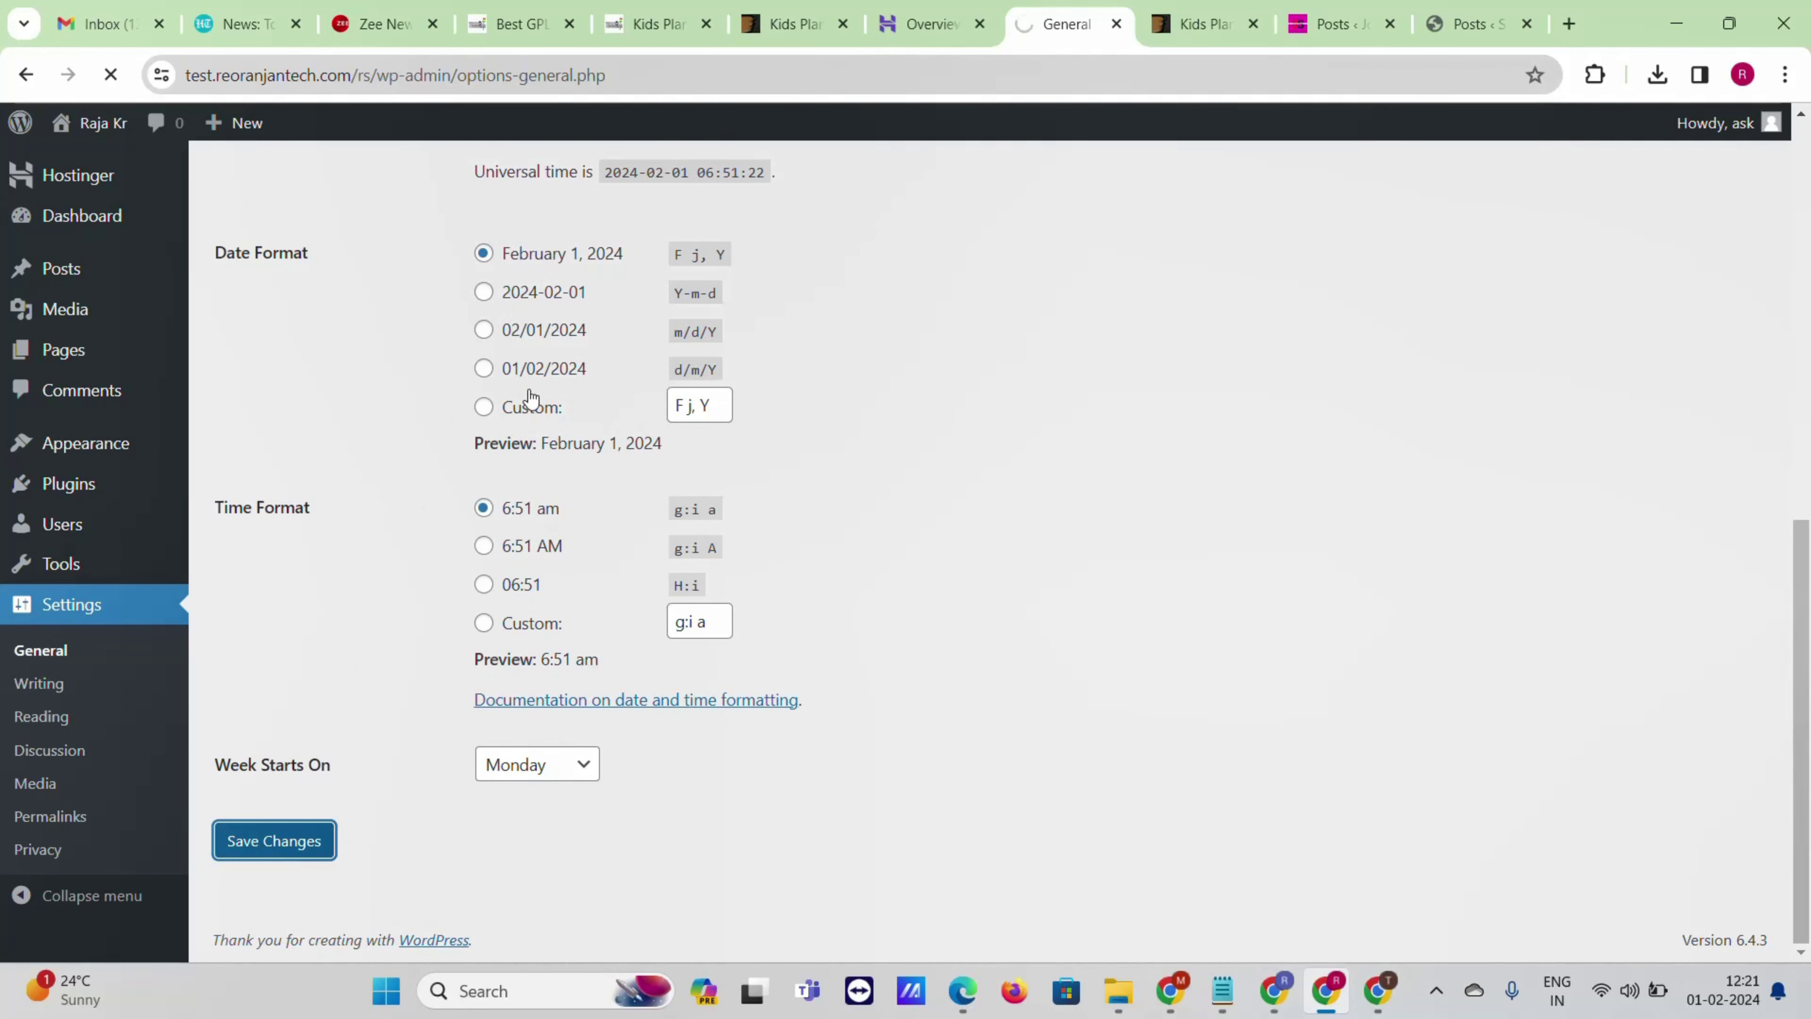
- Change the permalink structure to Post name (/%postname%/) and save it
scroll(549, 499, down, 3)
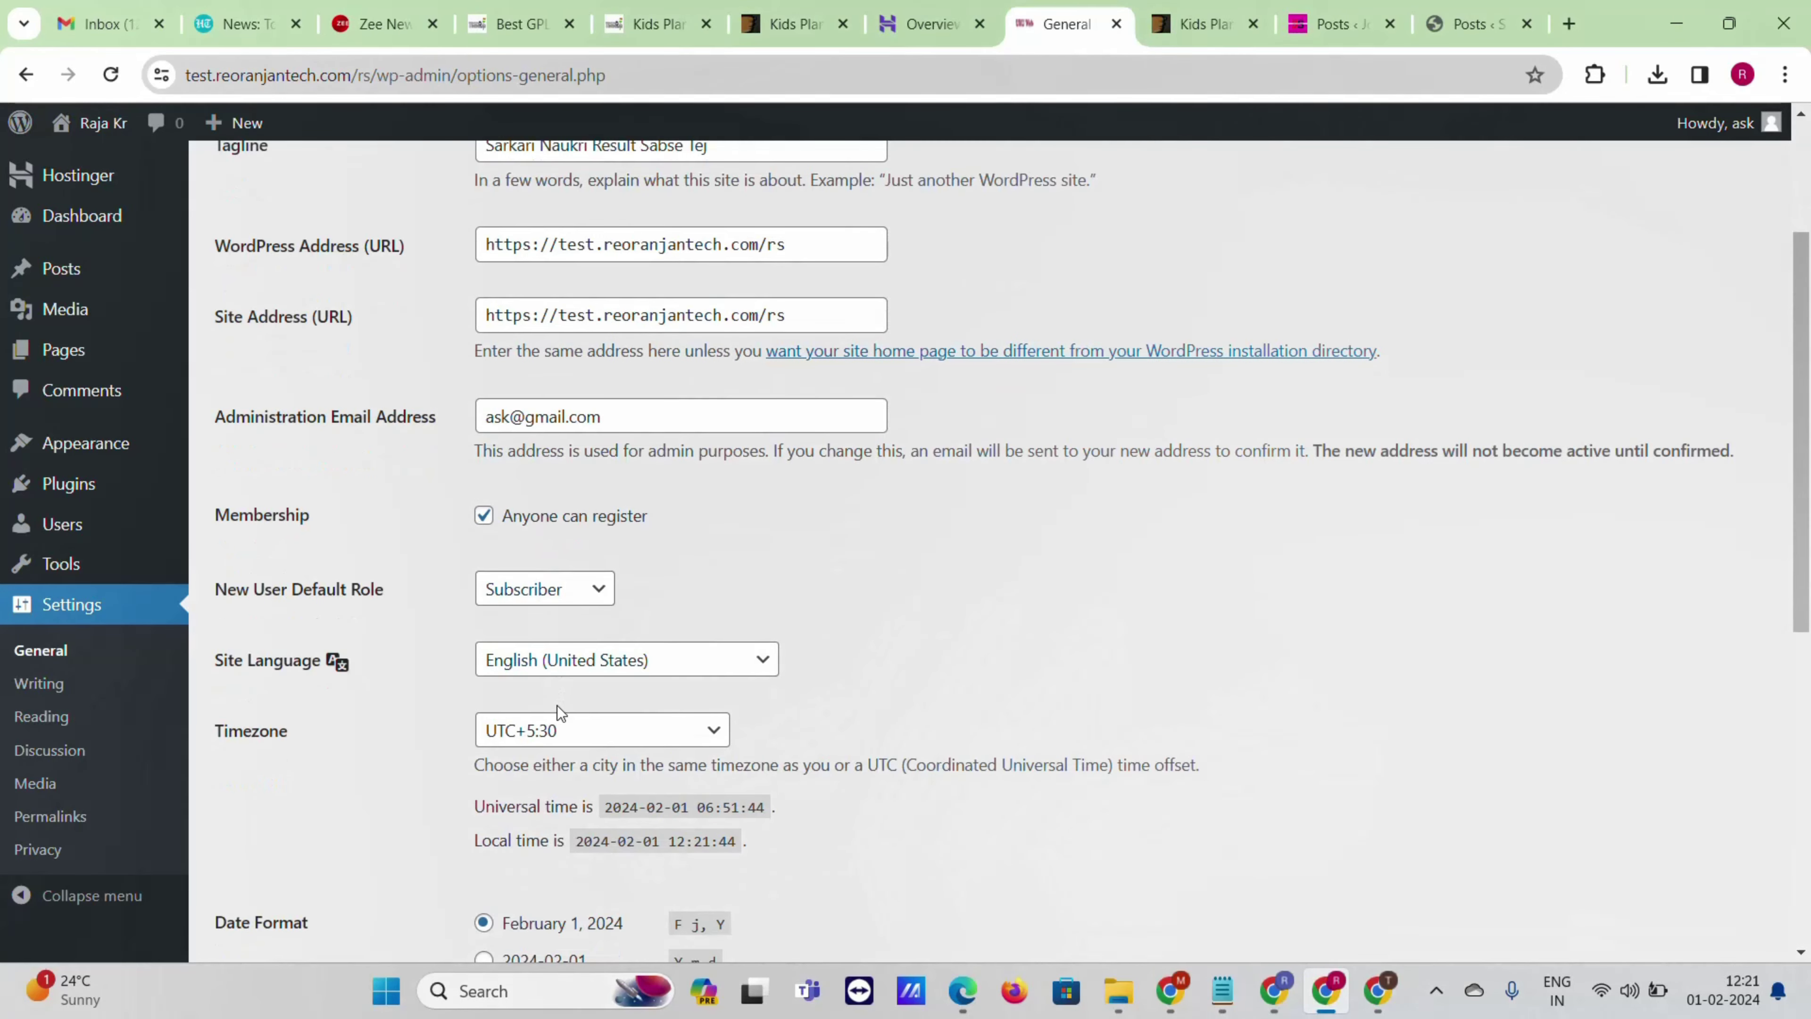
scroll(505, 615, down, 5)
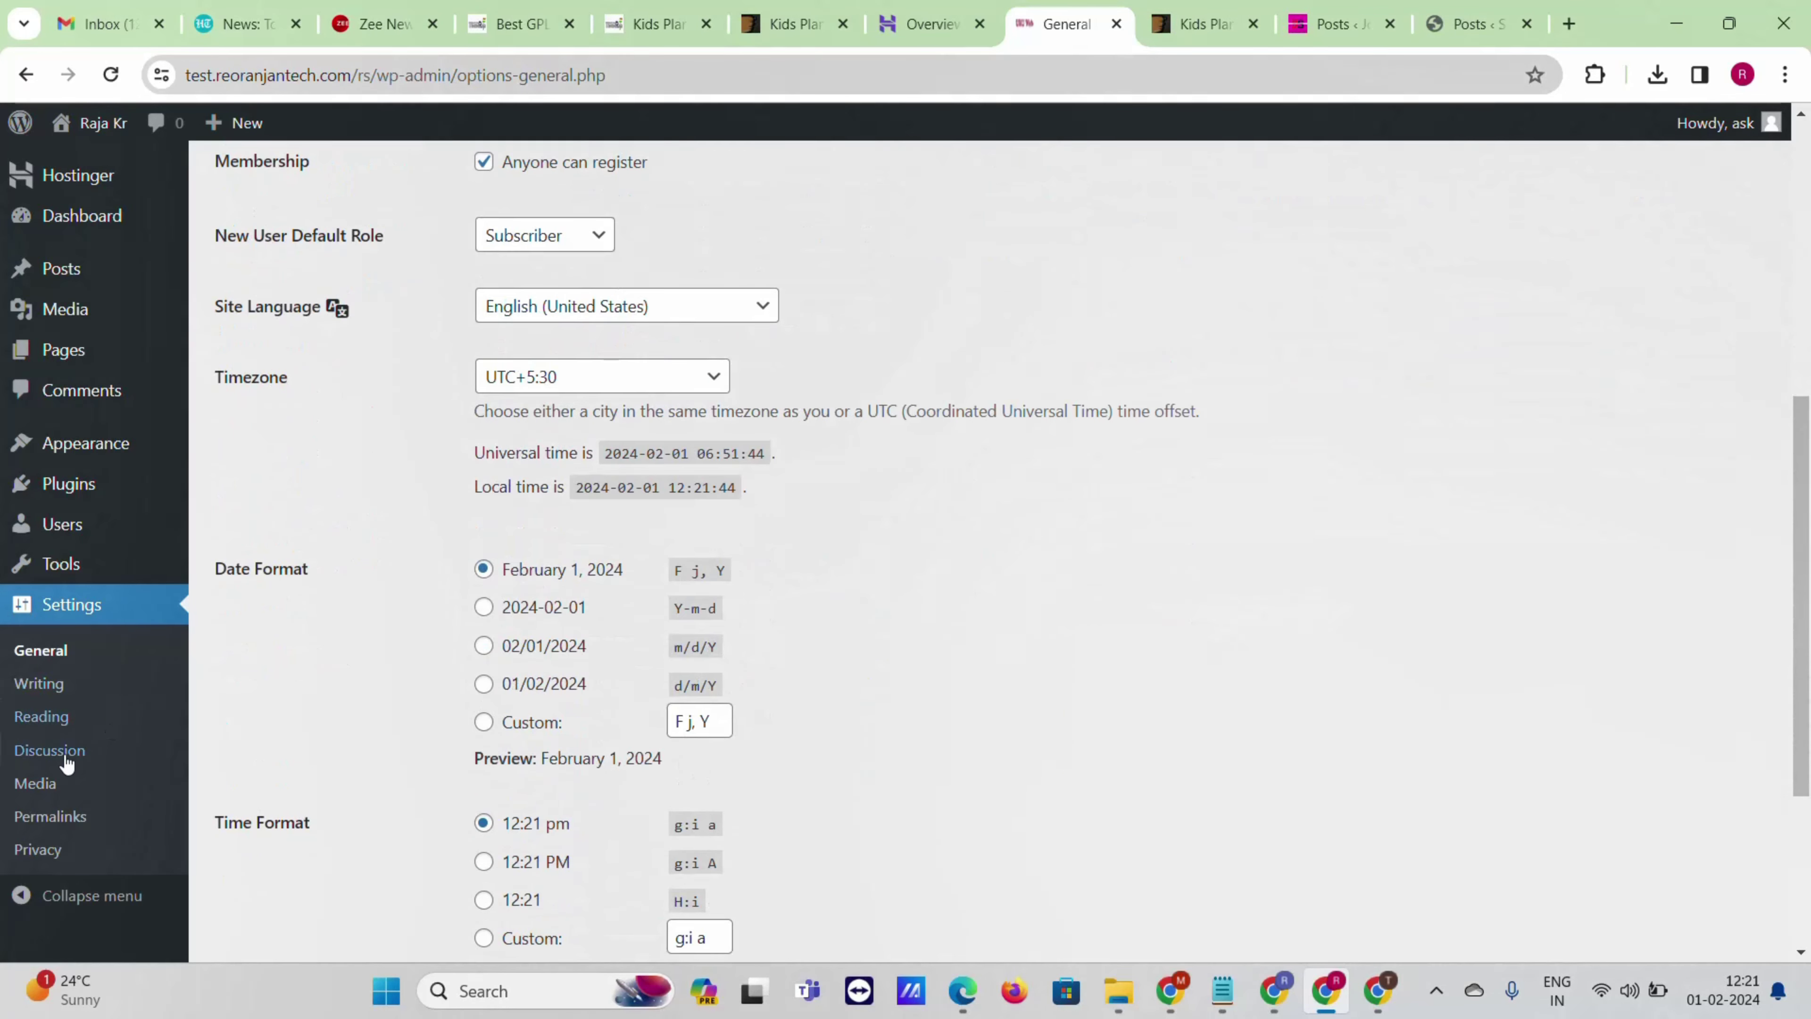
click(63, 826)
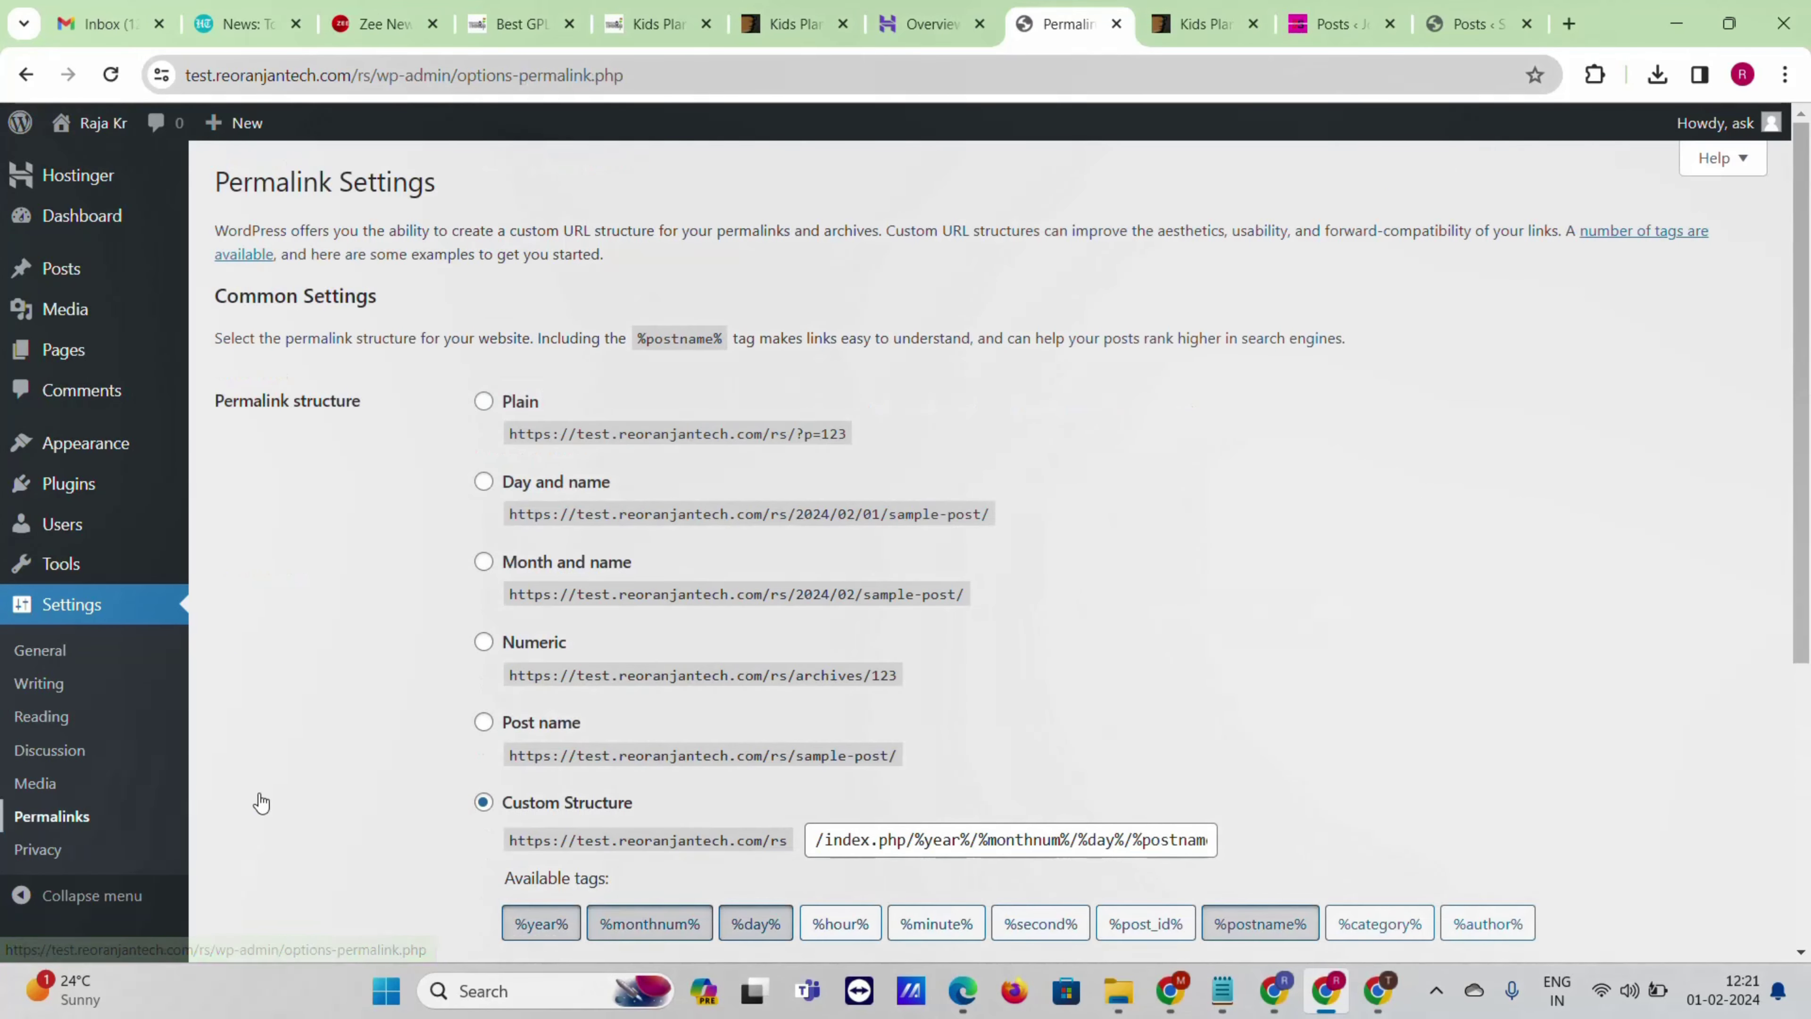
scroll(497, 508, down, 3)
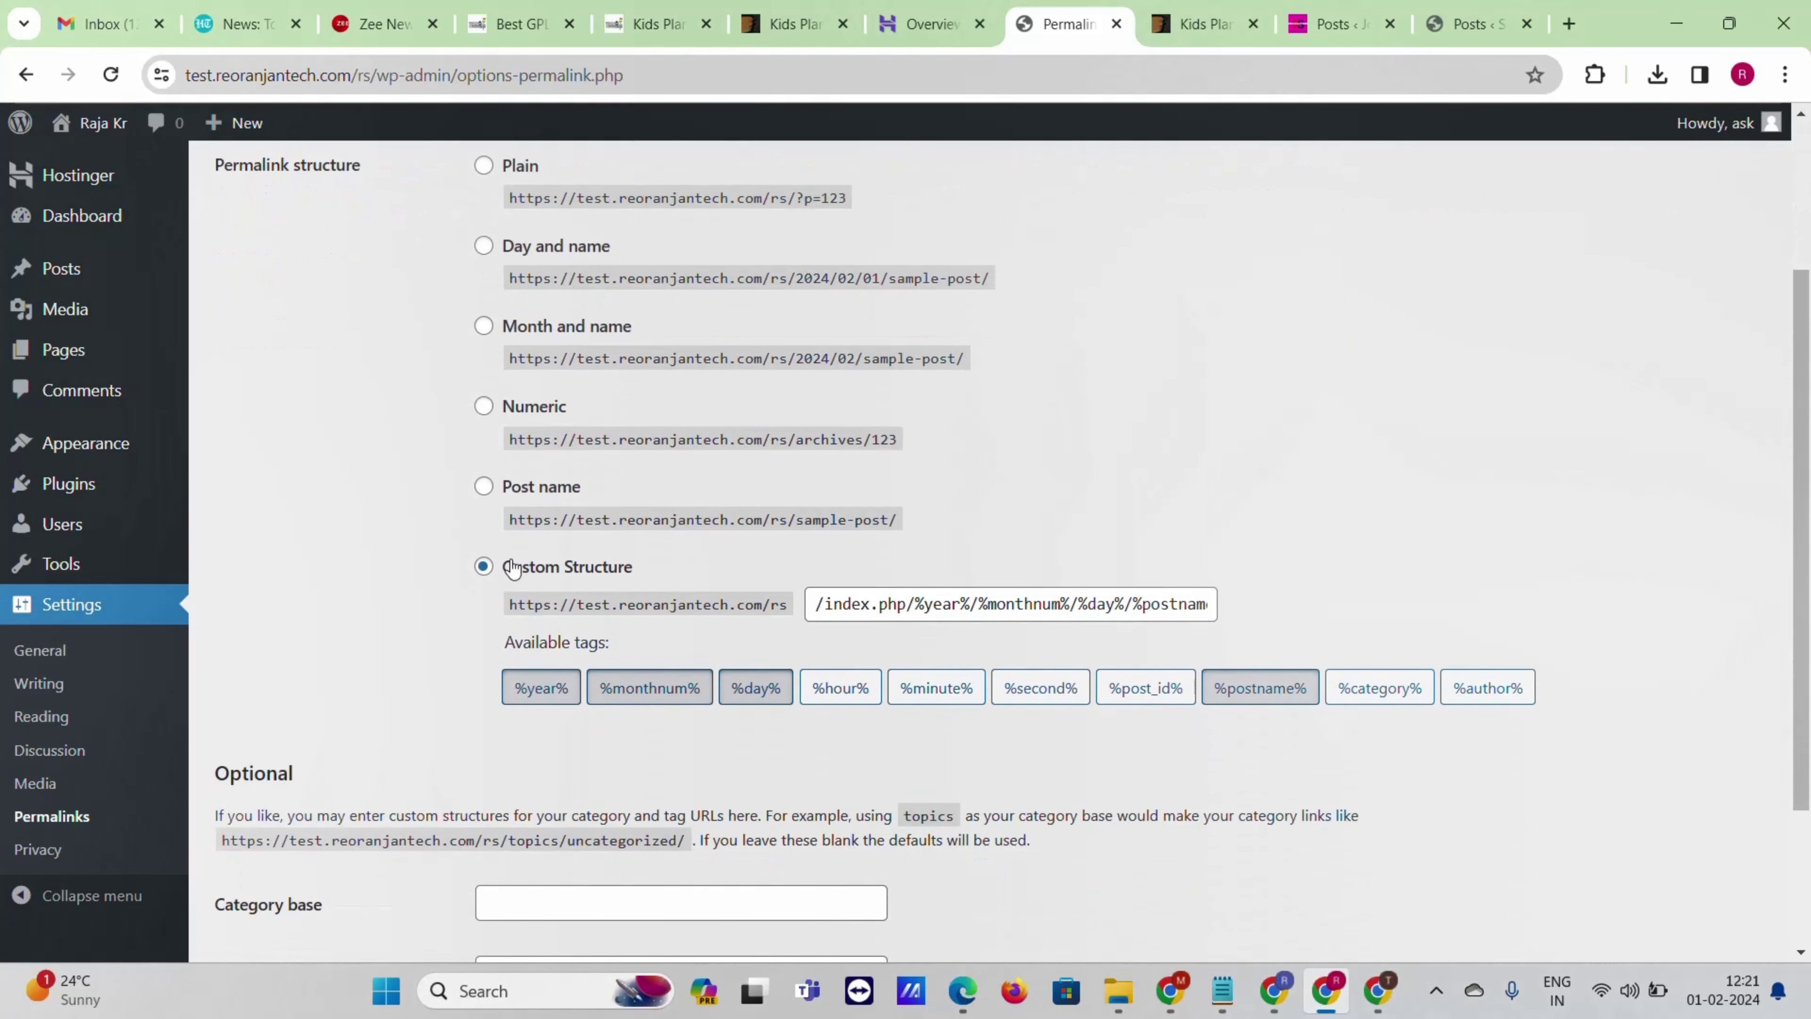
click(493, 492)
scroll(392, 675, down, 3)
click(292, 853)
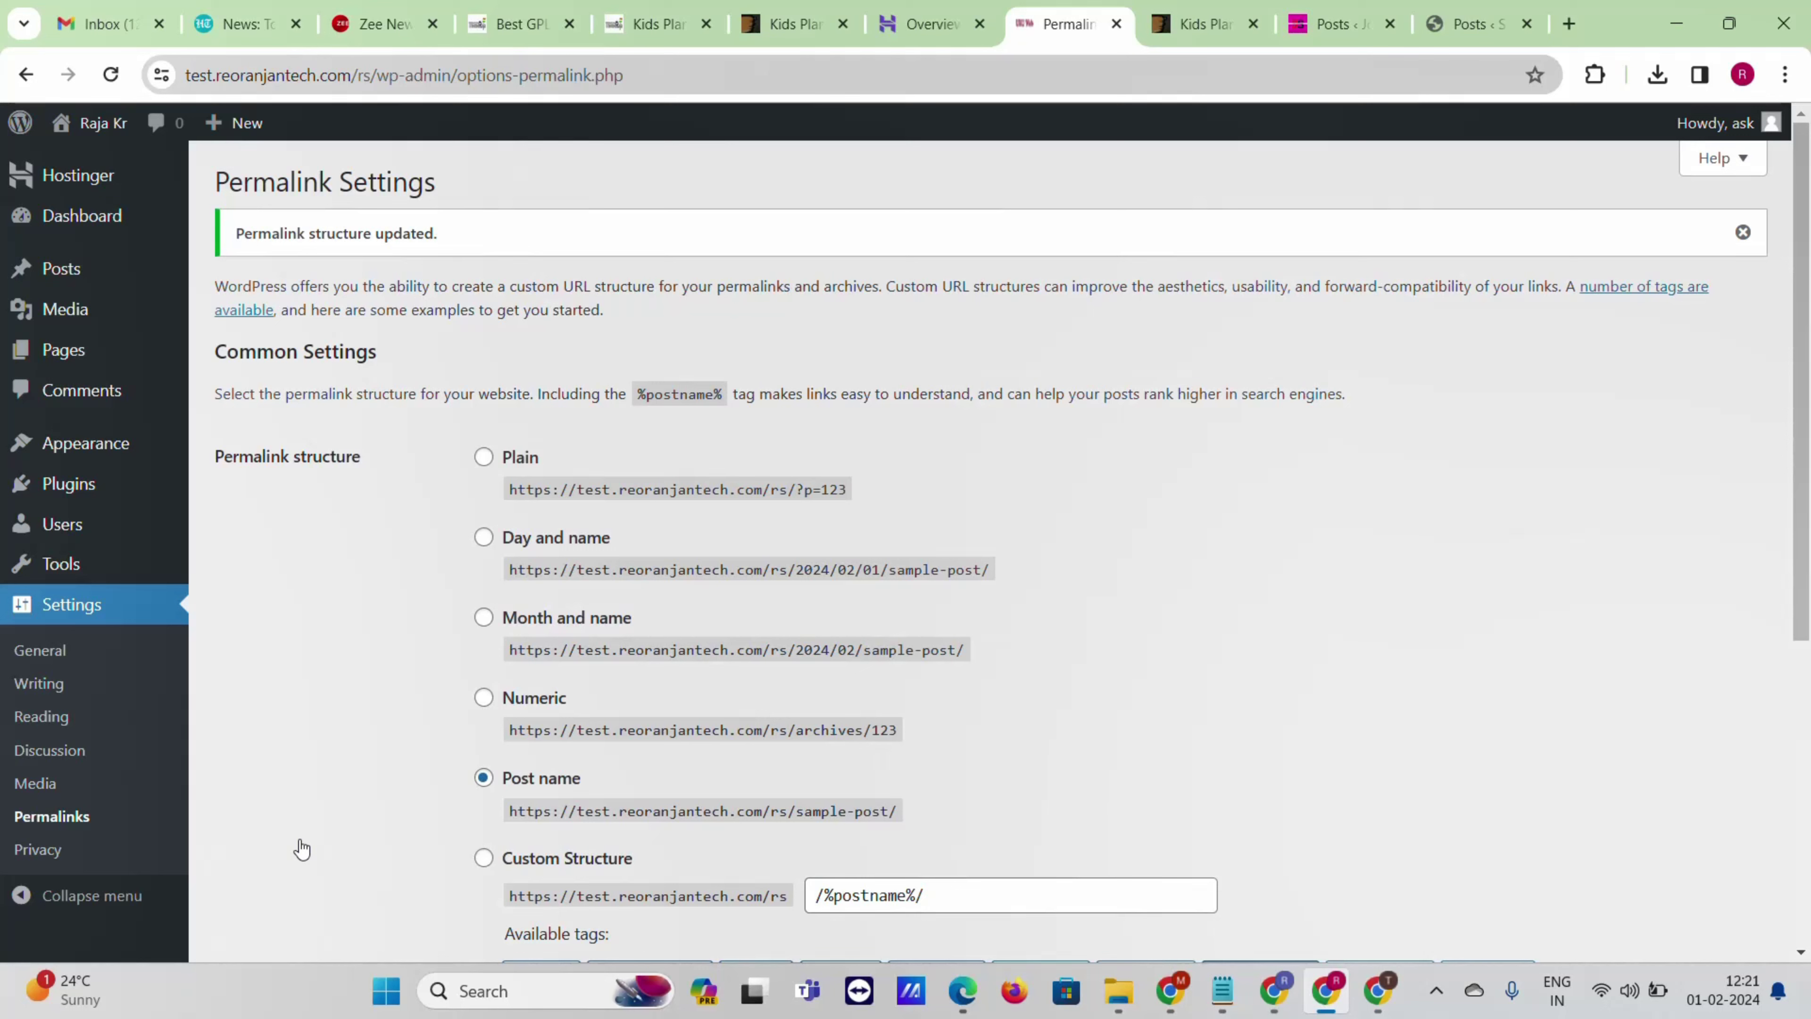
mouse_move(120, 449)
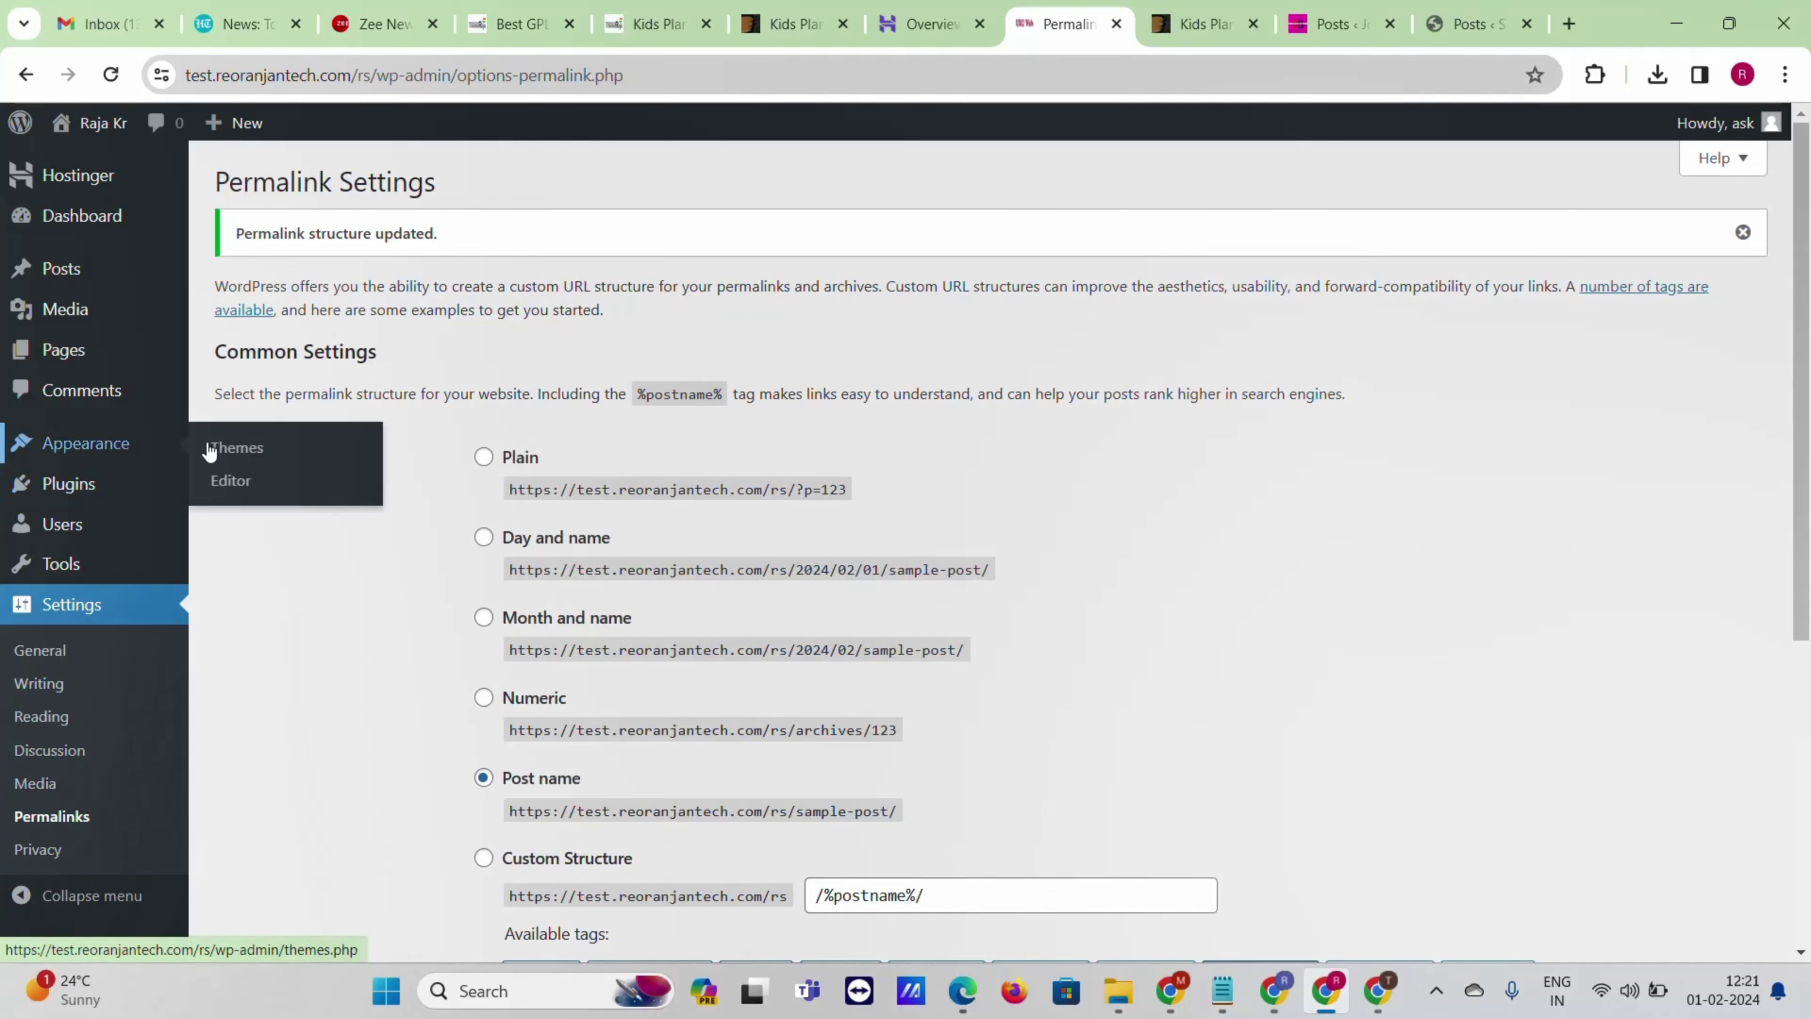
- From Appearance > Themes, open the live /rs homepage in a new tab and browse it
click(247, 460)
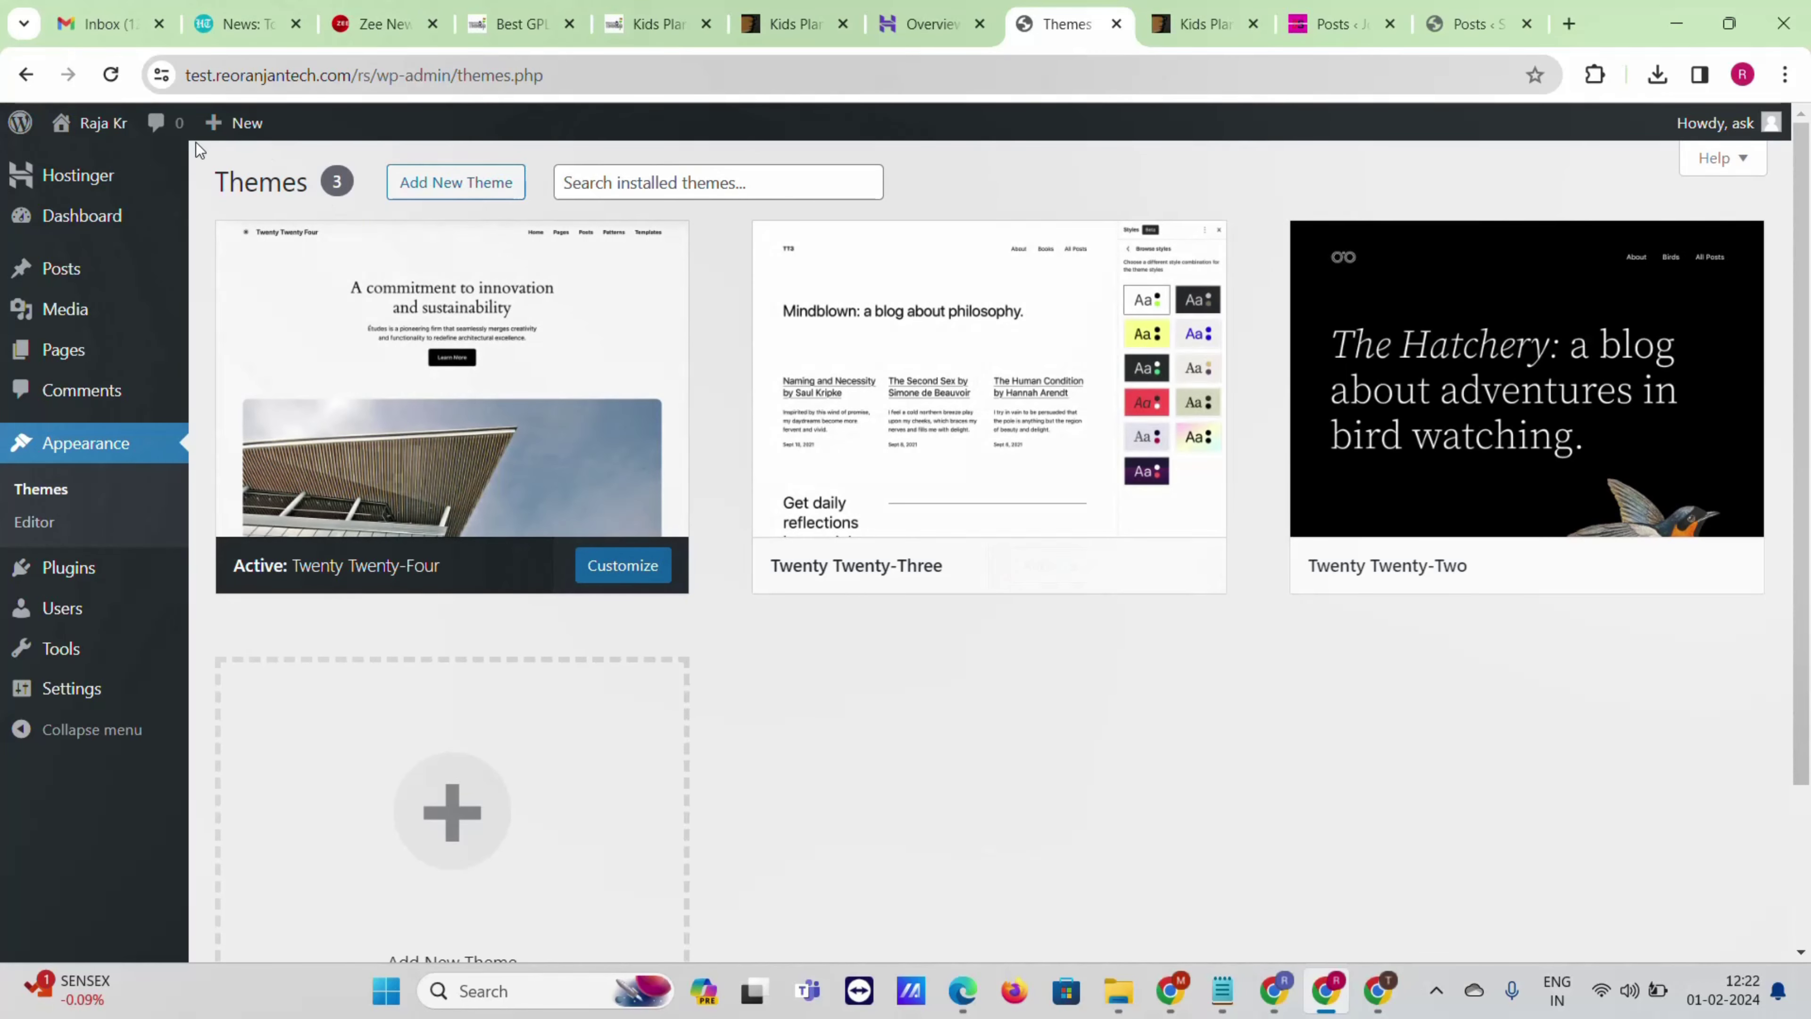
mouse_move(89, 125)
right_click(76, 172)
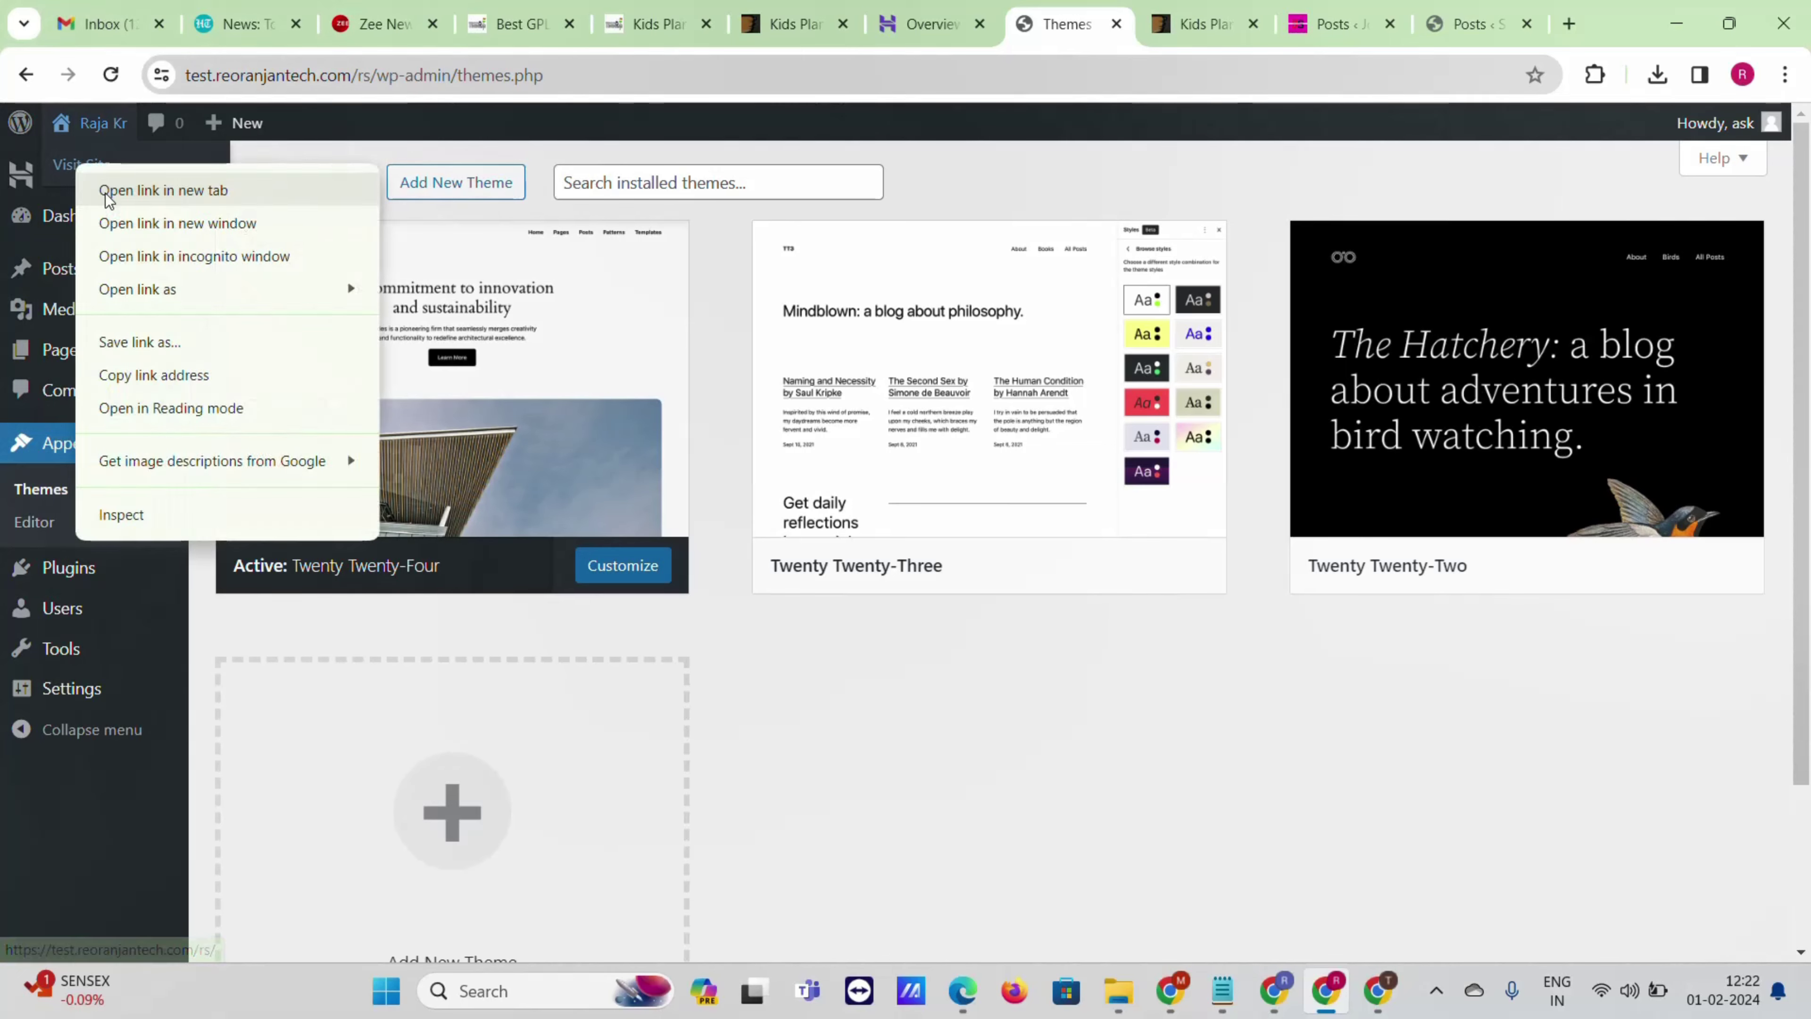
click(149, 190)
click(1105, 24)
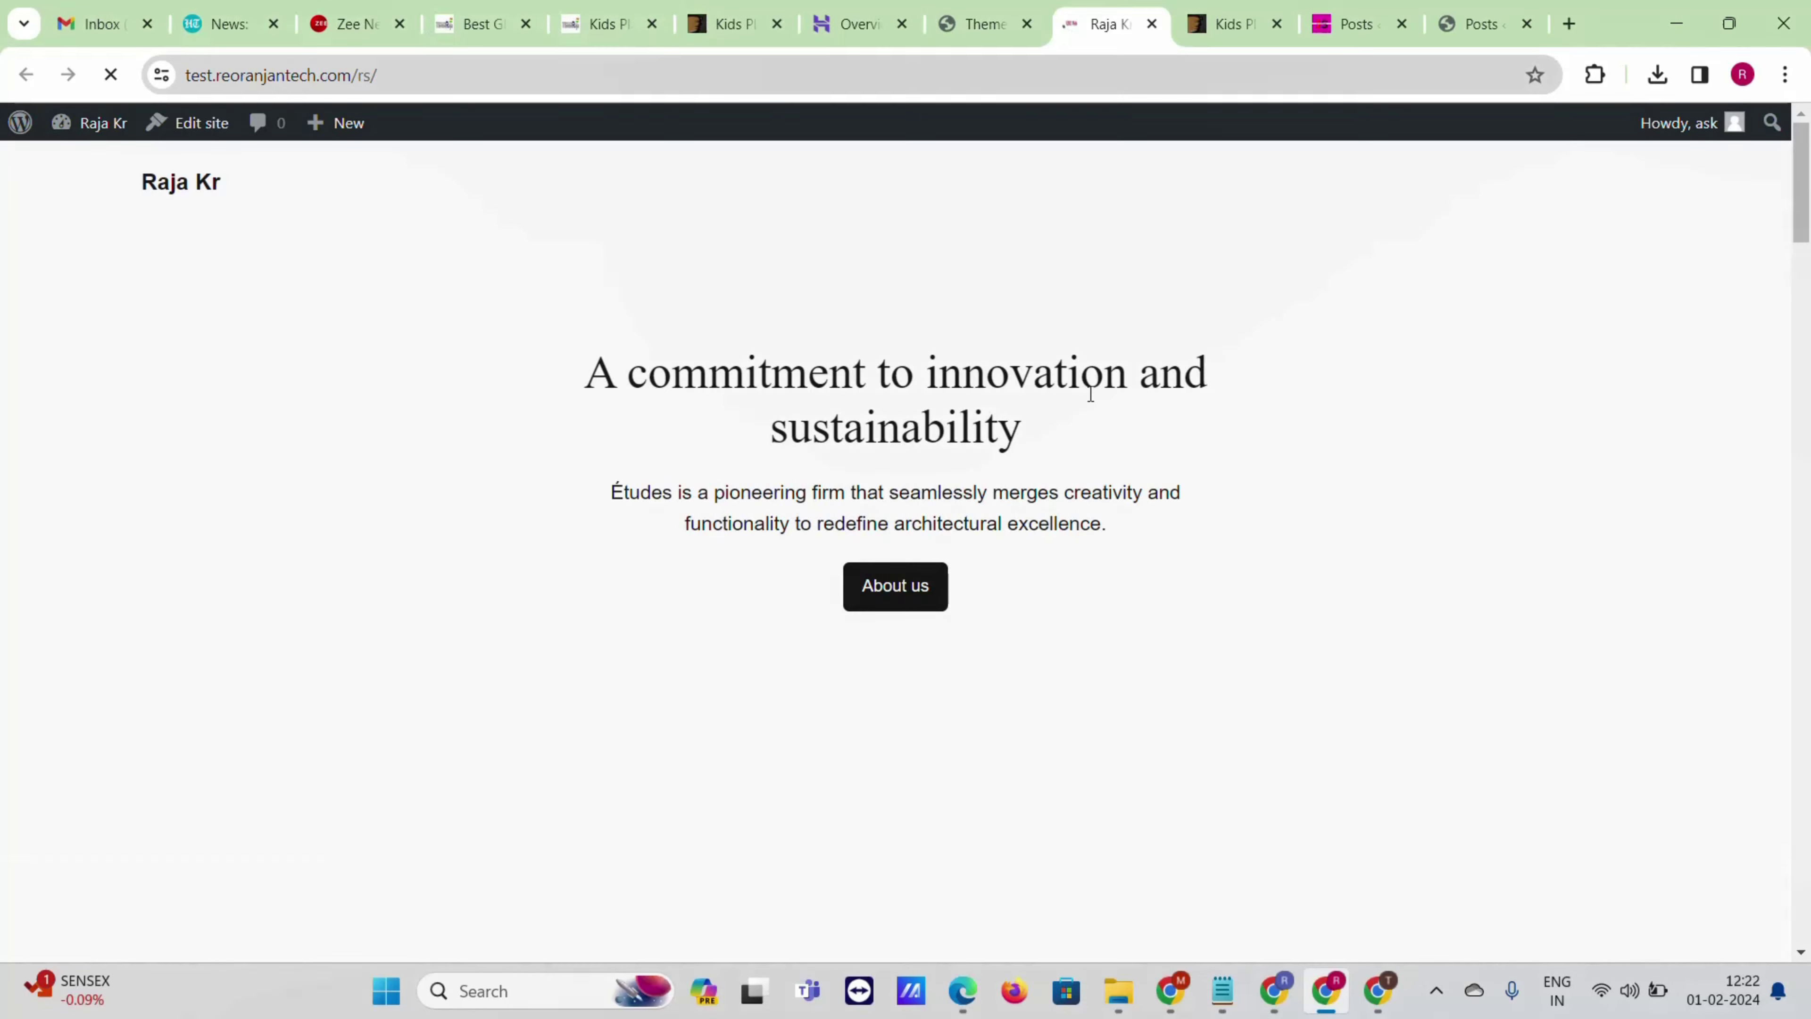
scroll(682, 403, down, 5)
scroll(681, 403, down, 15)
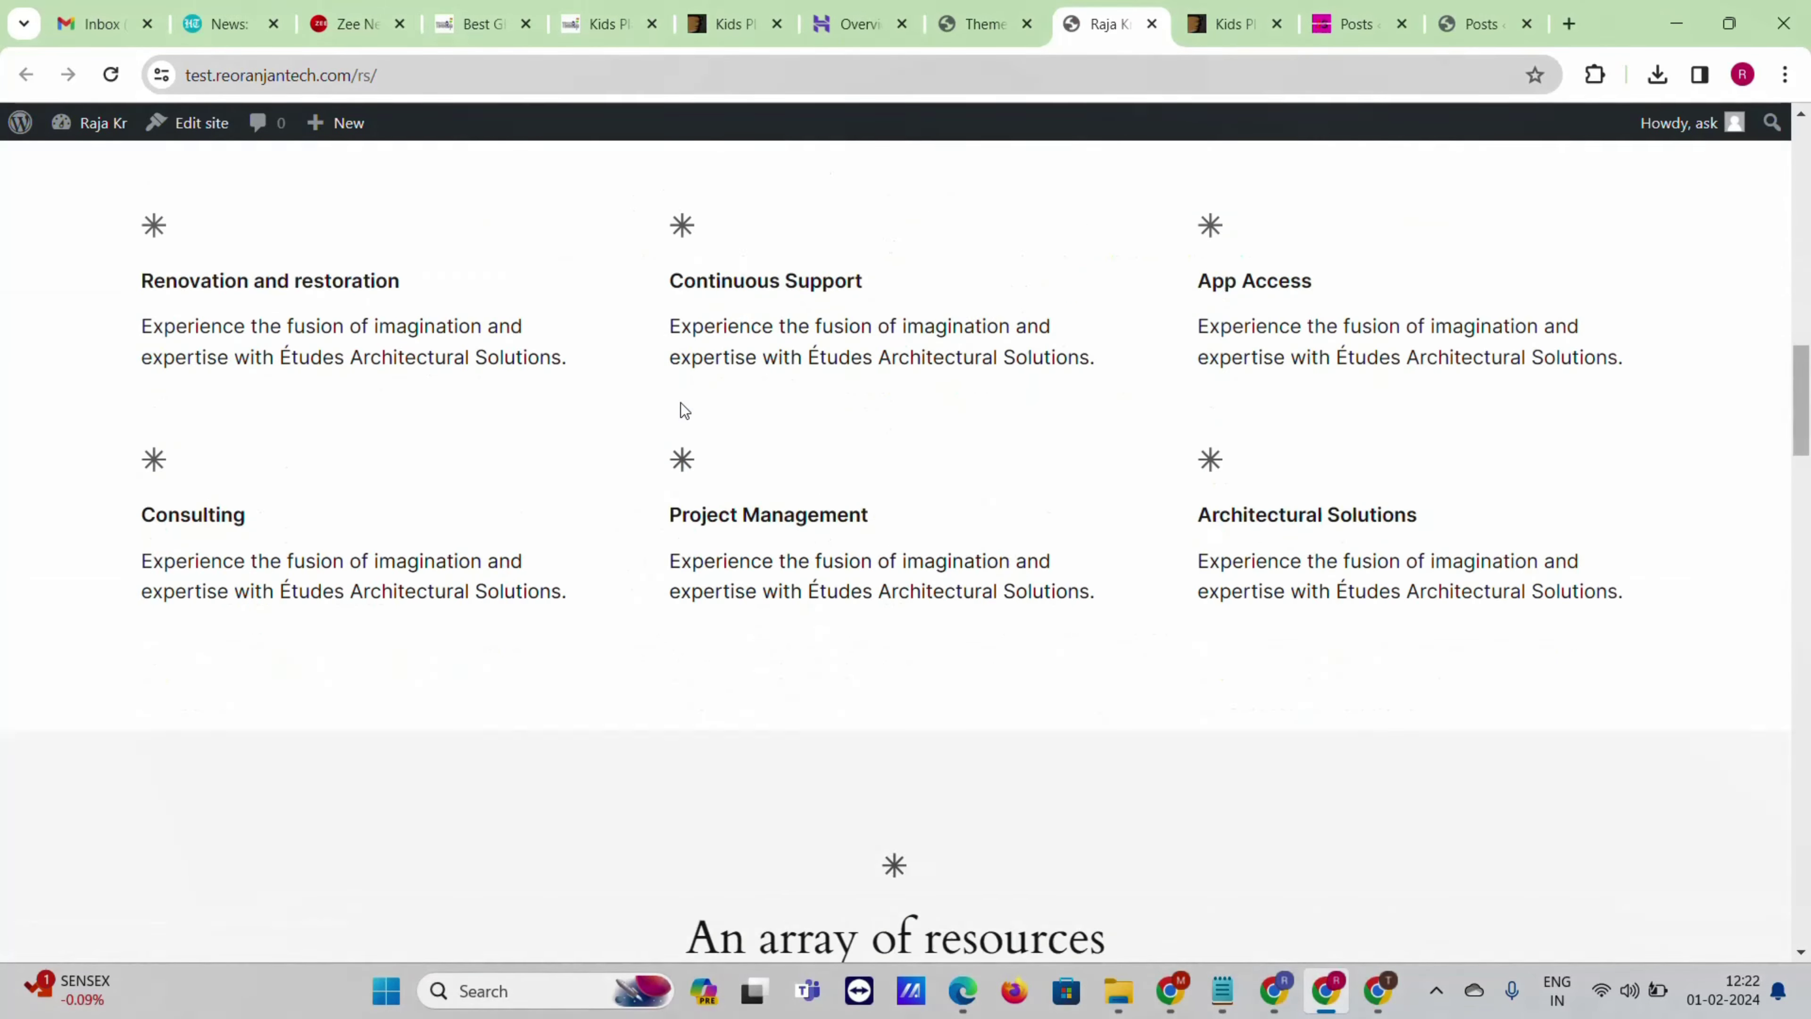
scroll(747, 518, up, 10)
scroll(761, 529, up, 10)
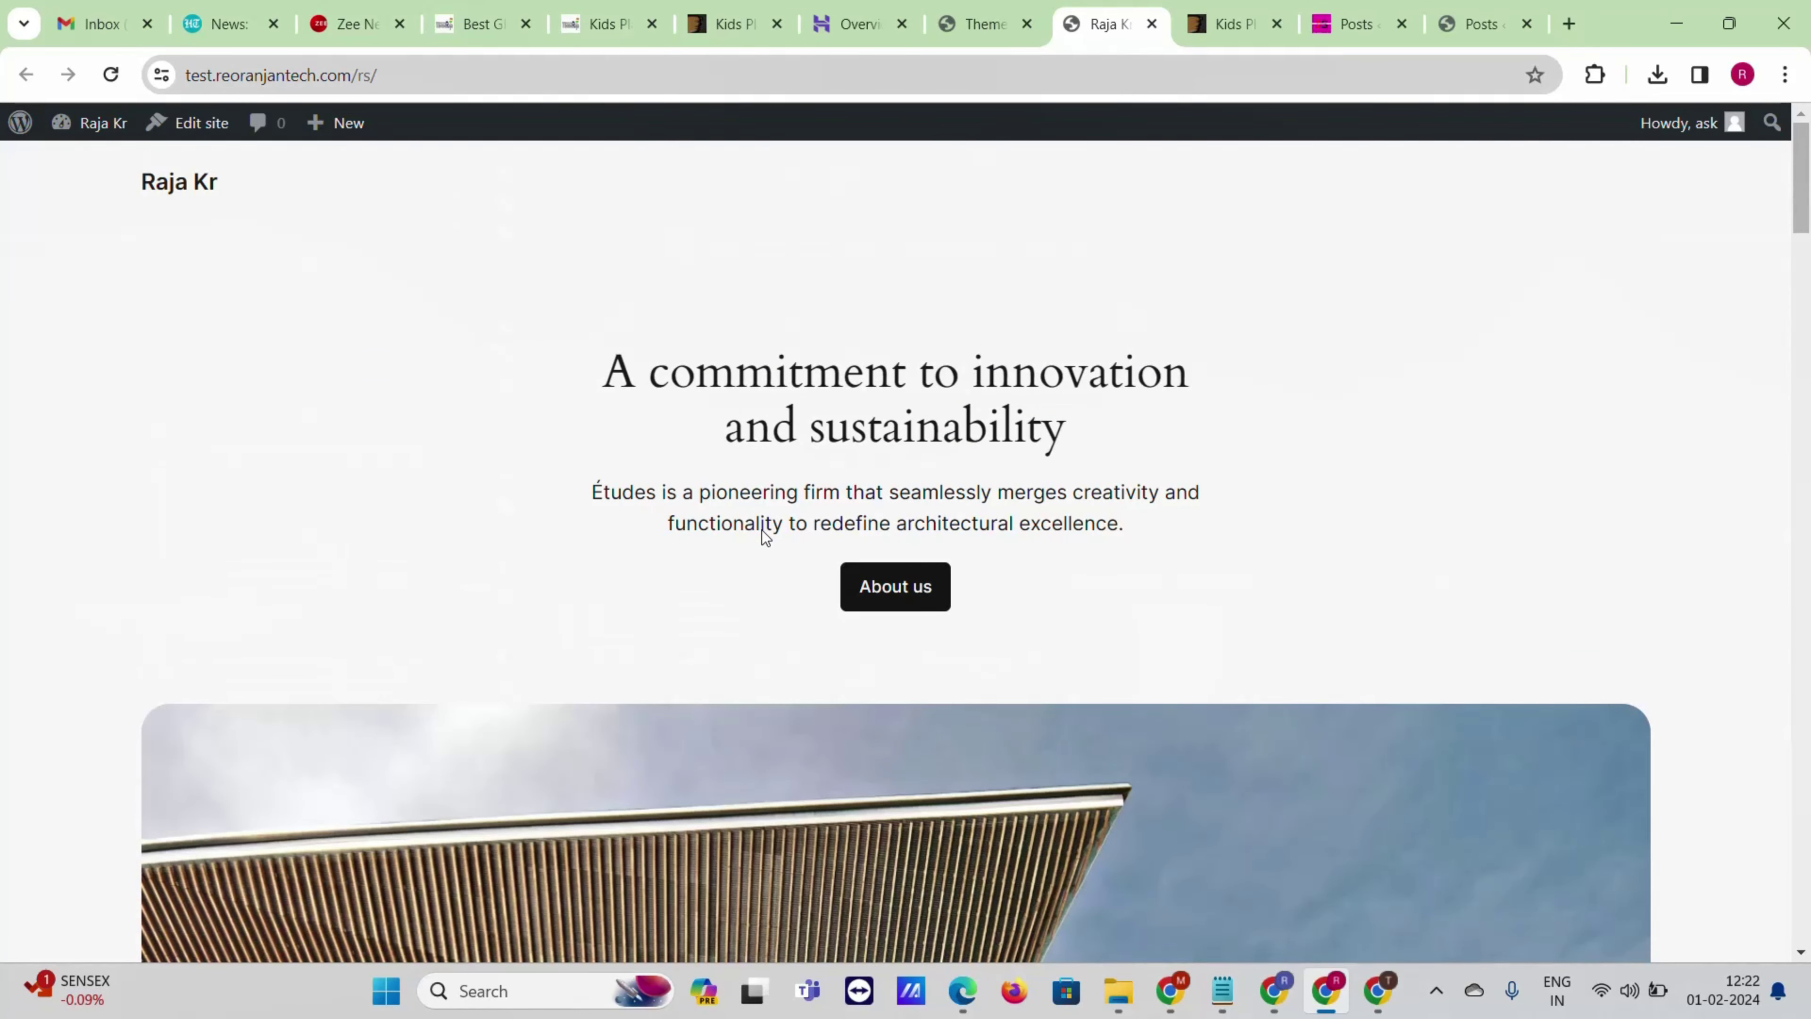
- Go back to the Kids Planet live preview tab and skim it
key(ctrl+Tab)
scroll(713, 494, down, 3)
scroll(713, 494, up, 10)
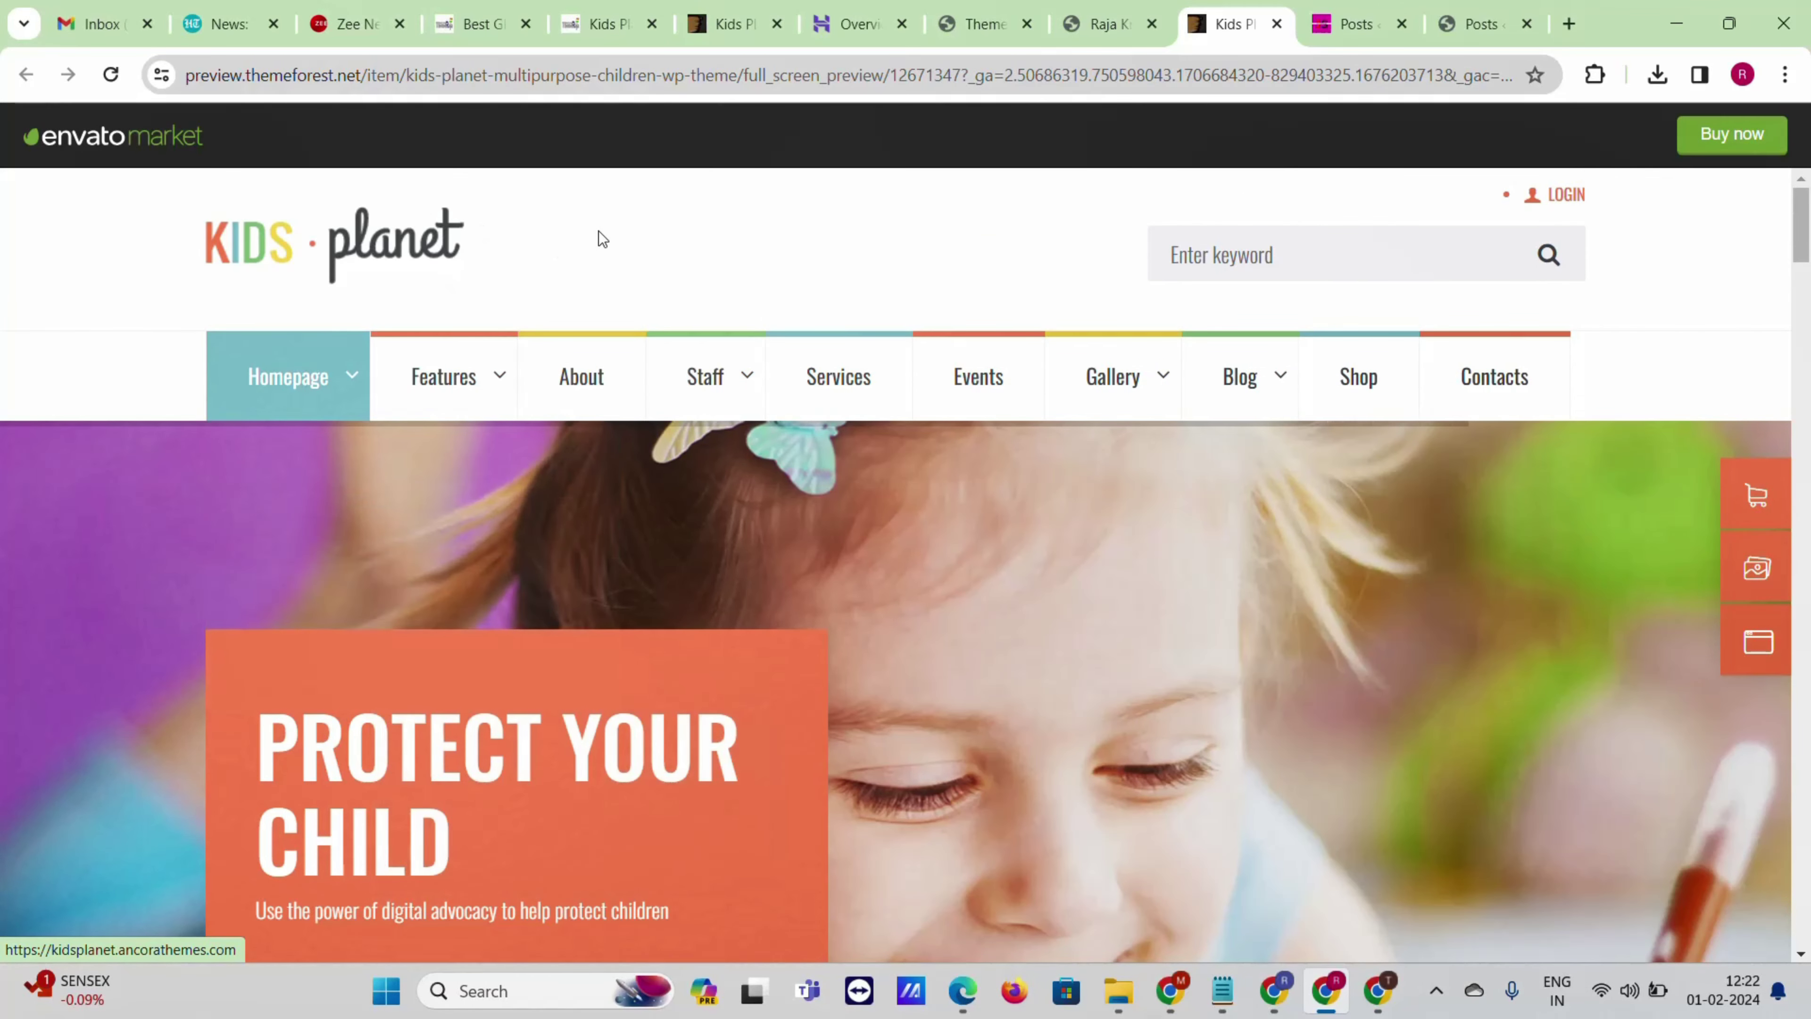
- Compare the $69 ThemeForest Kids Planet listing with ThemeRaja's ₹0.00 Kids Planet 2.2.10 GPL page, ending on ThemeRaja
click(733, 21)
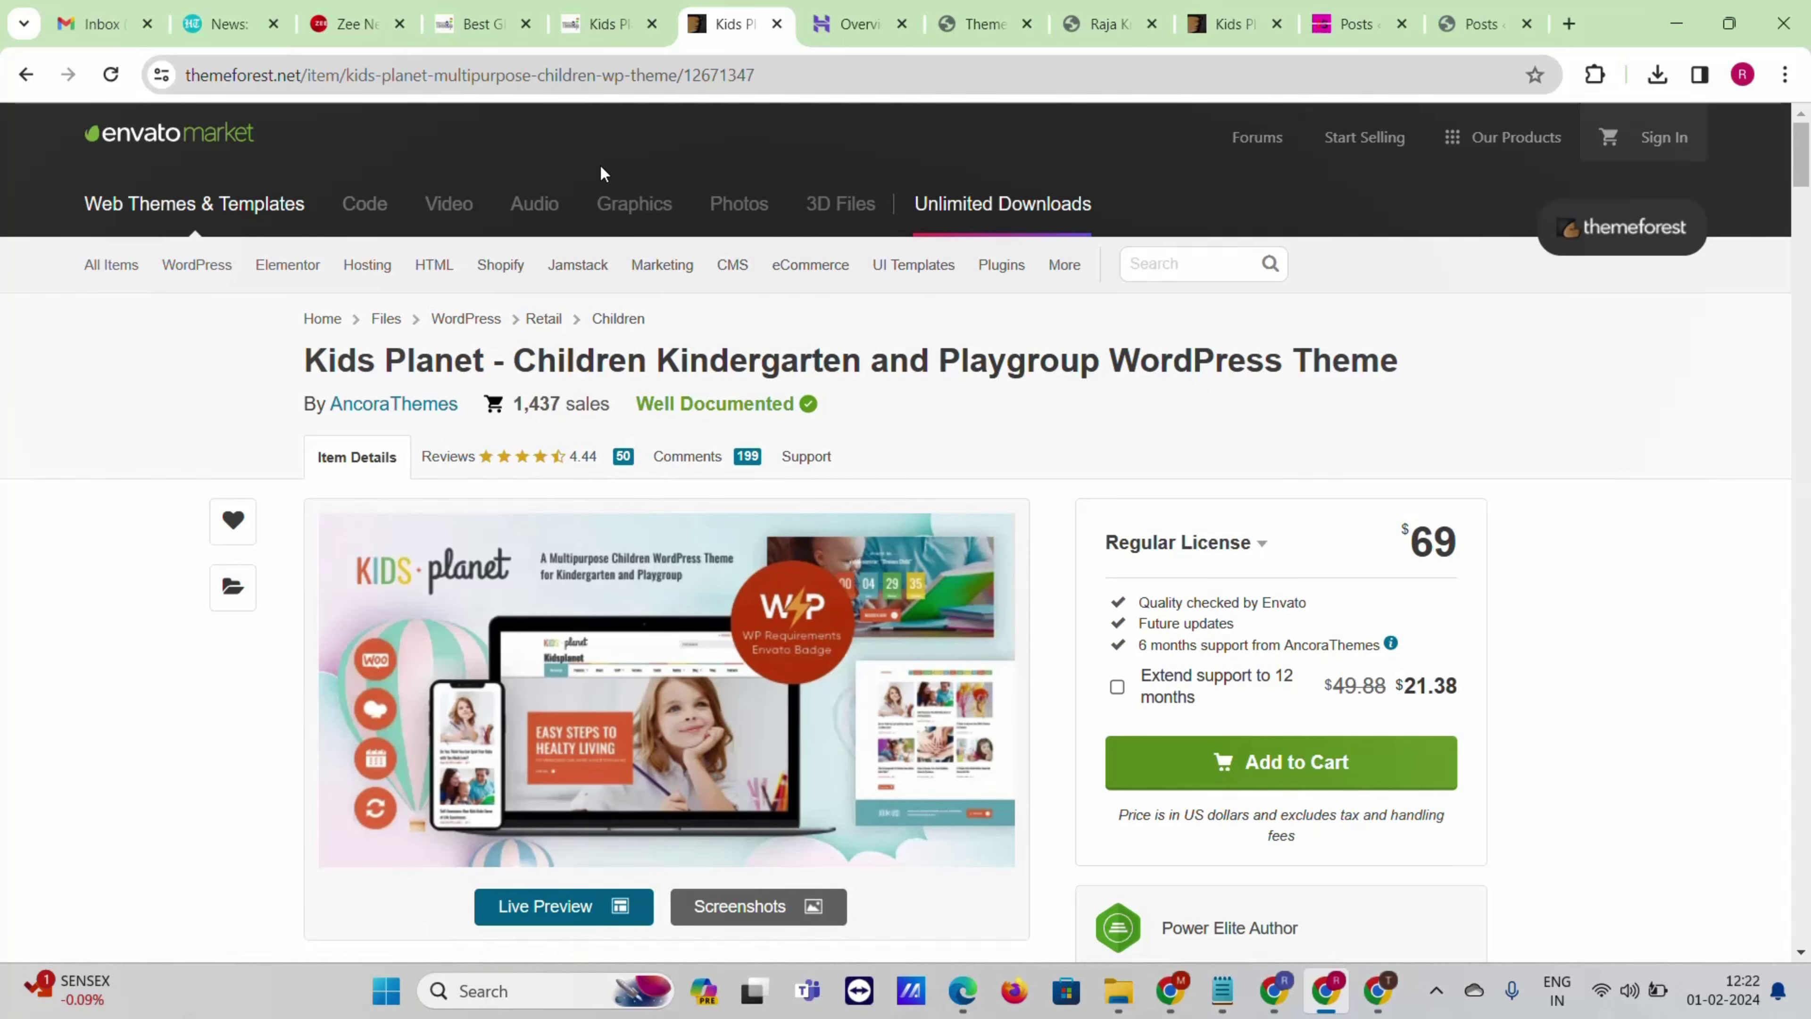
click(481, 7)
click(602, 24)
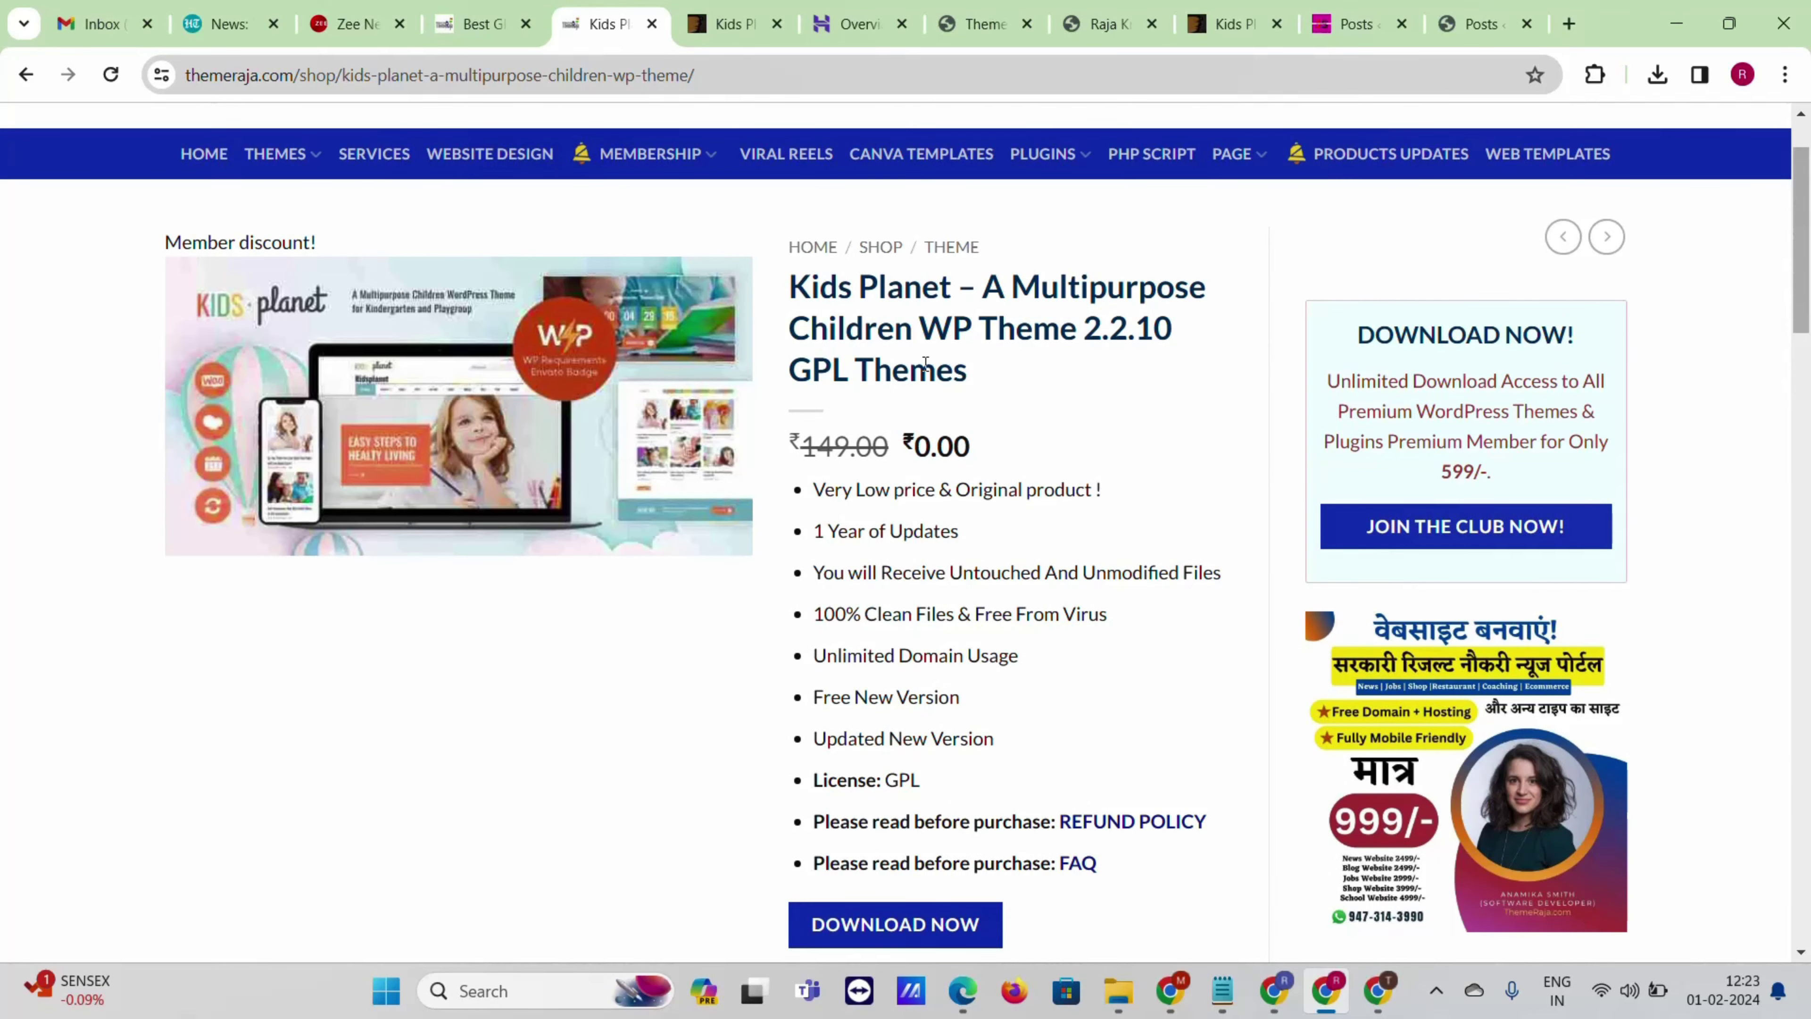
scroll(666, 235, up, 2)
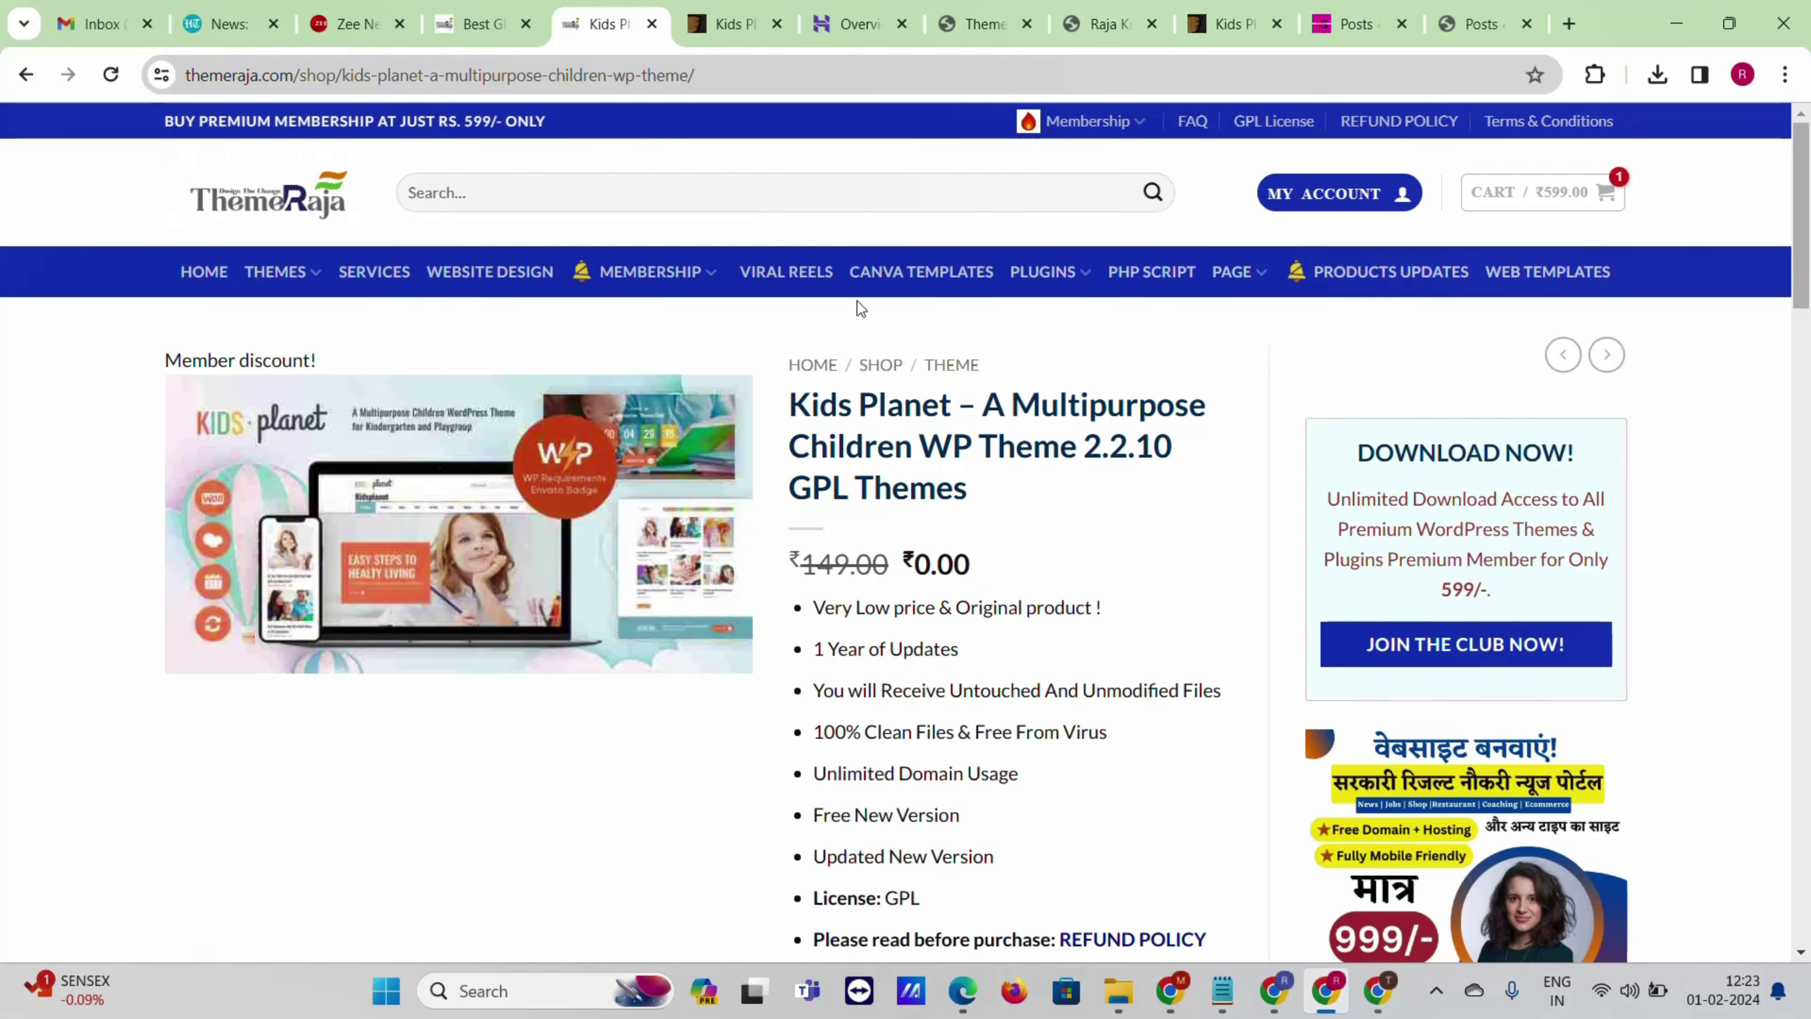
click(735, 23)
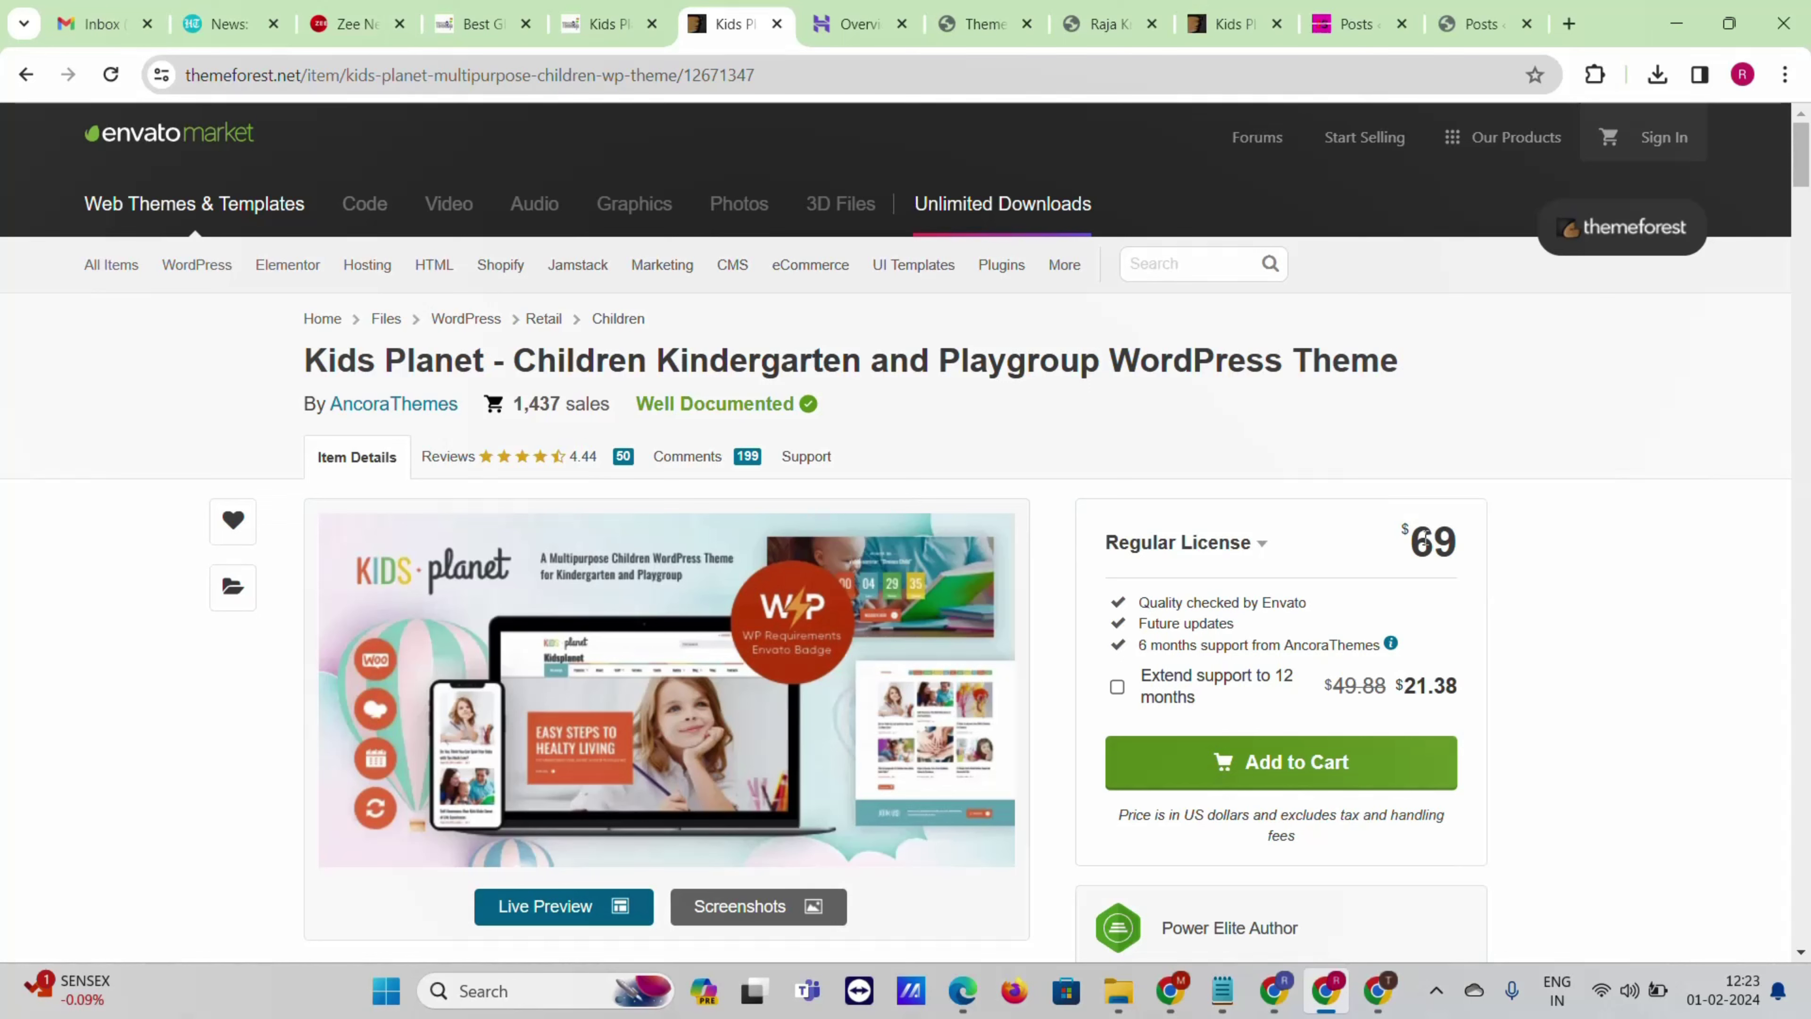
click(609, 24)
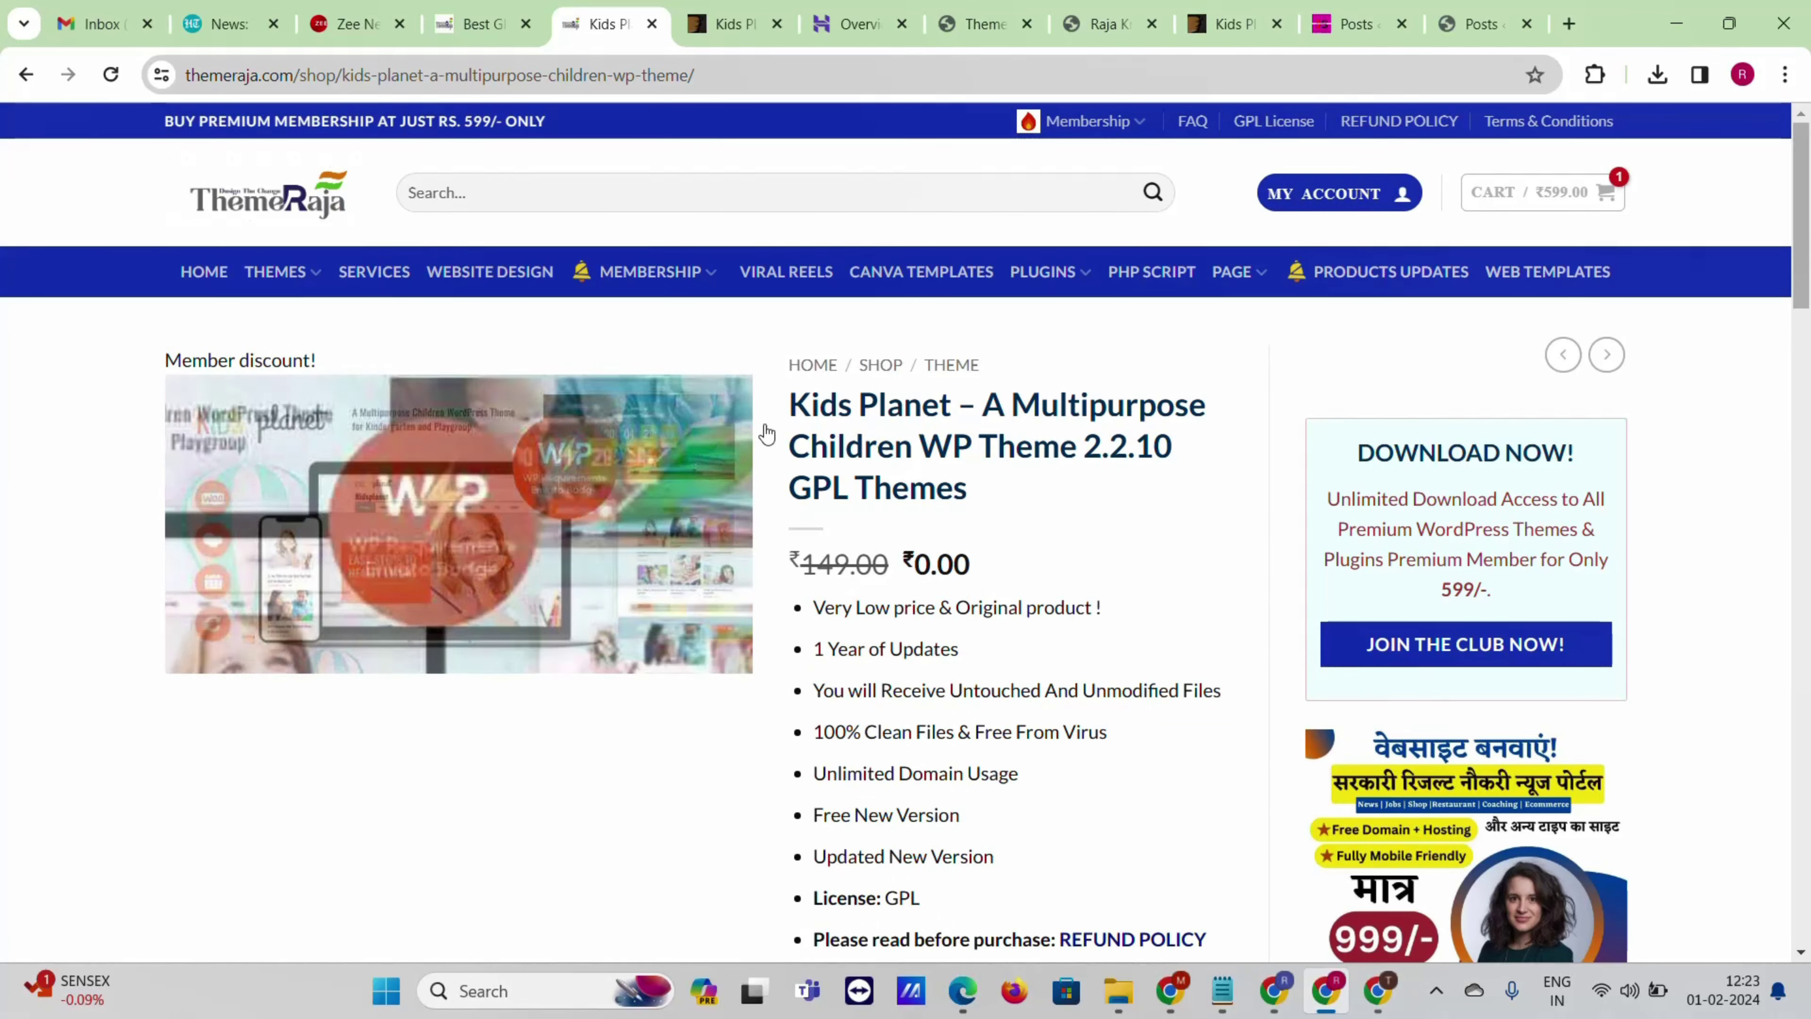
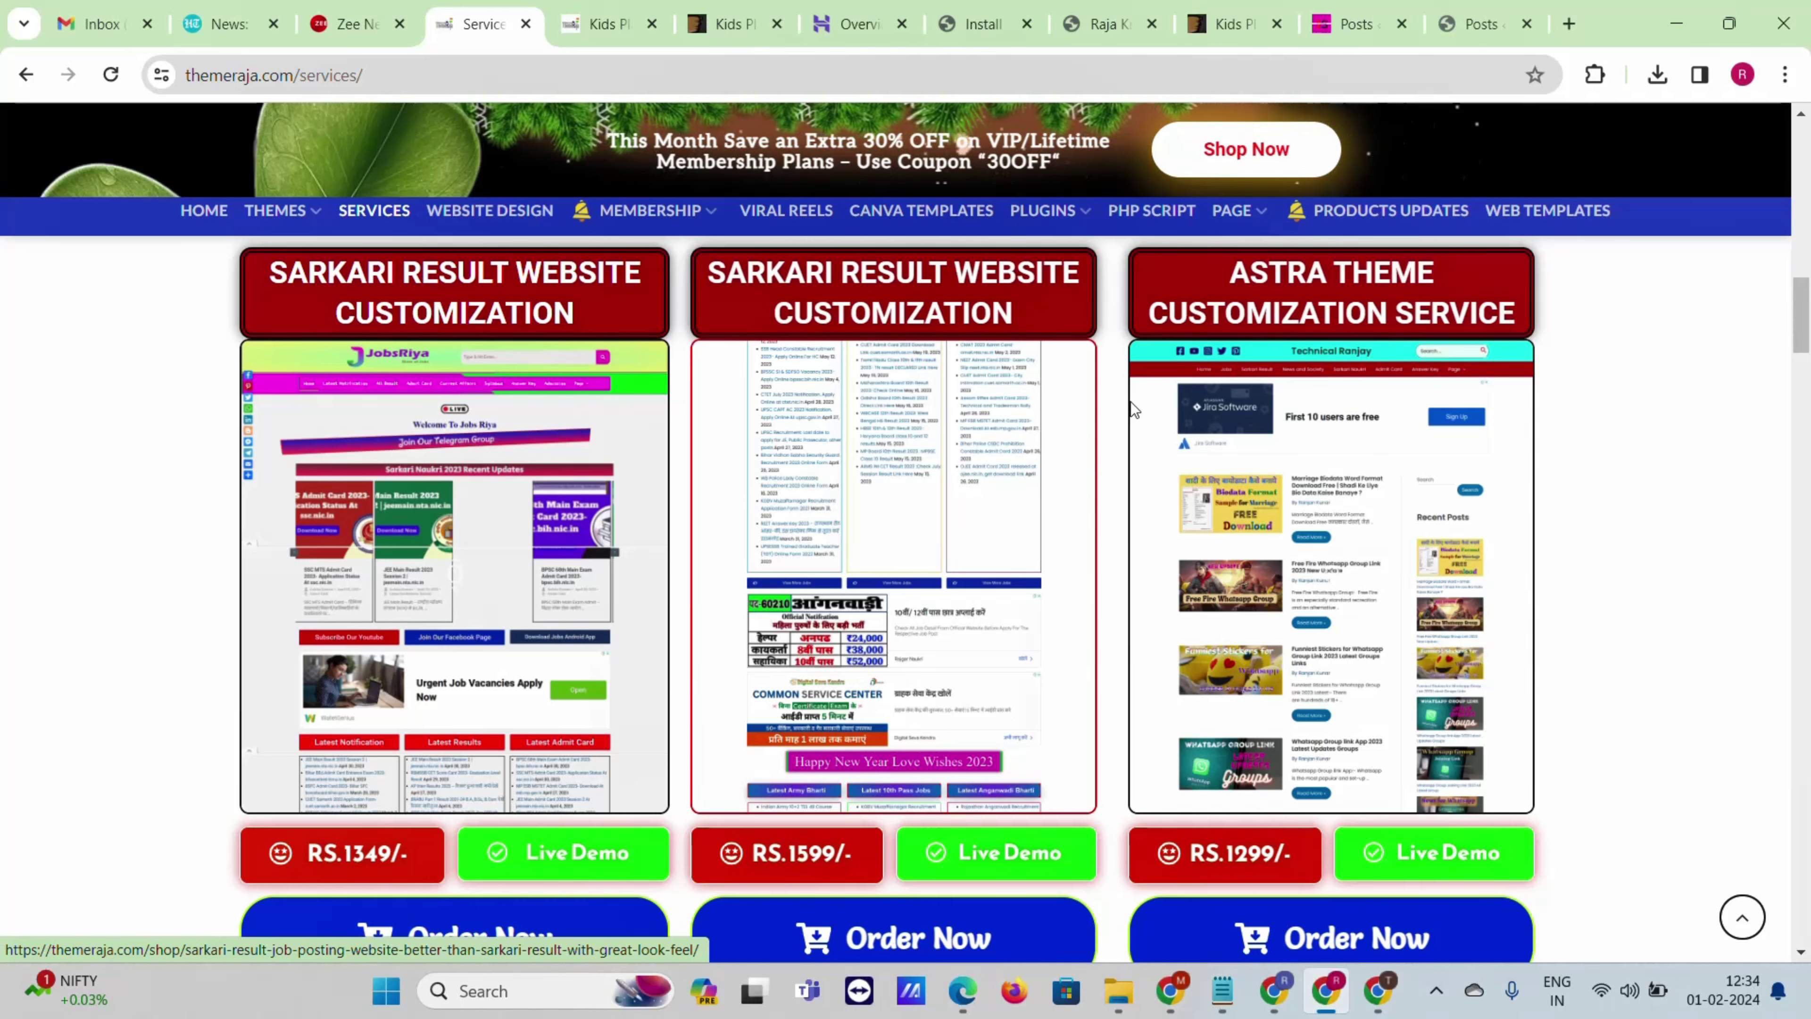
- Confirm the WordPress demo data import finished, then switch to the site's front page
click(981, 23)
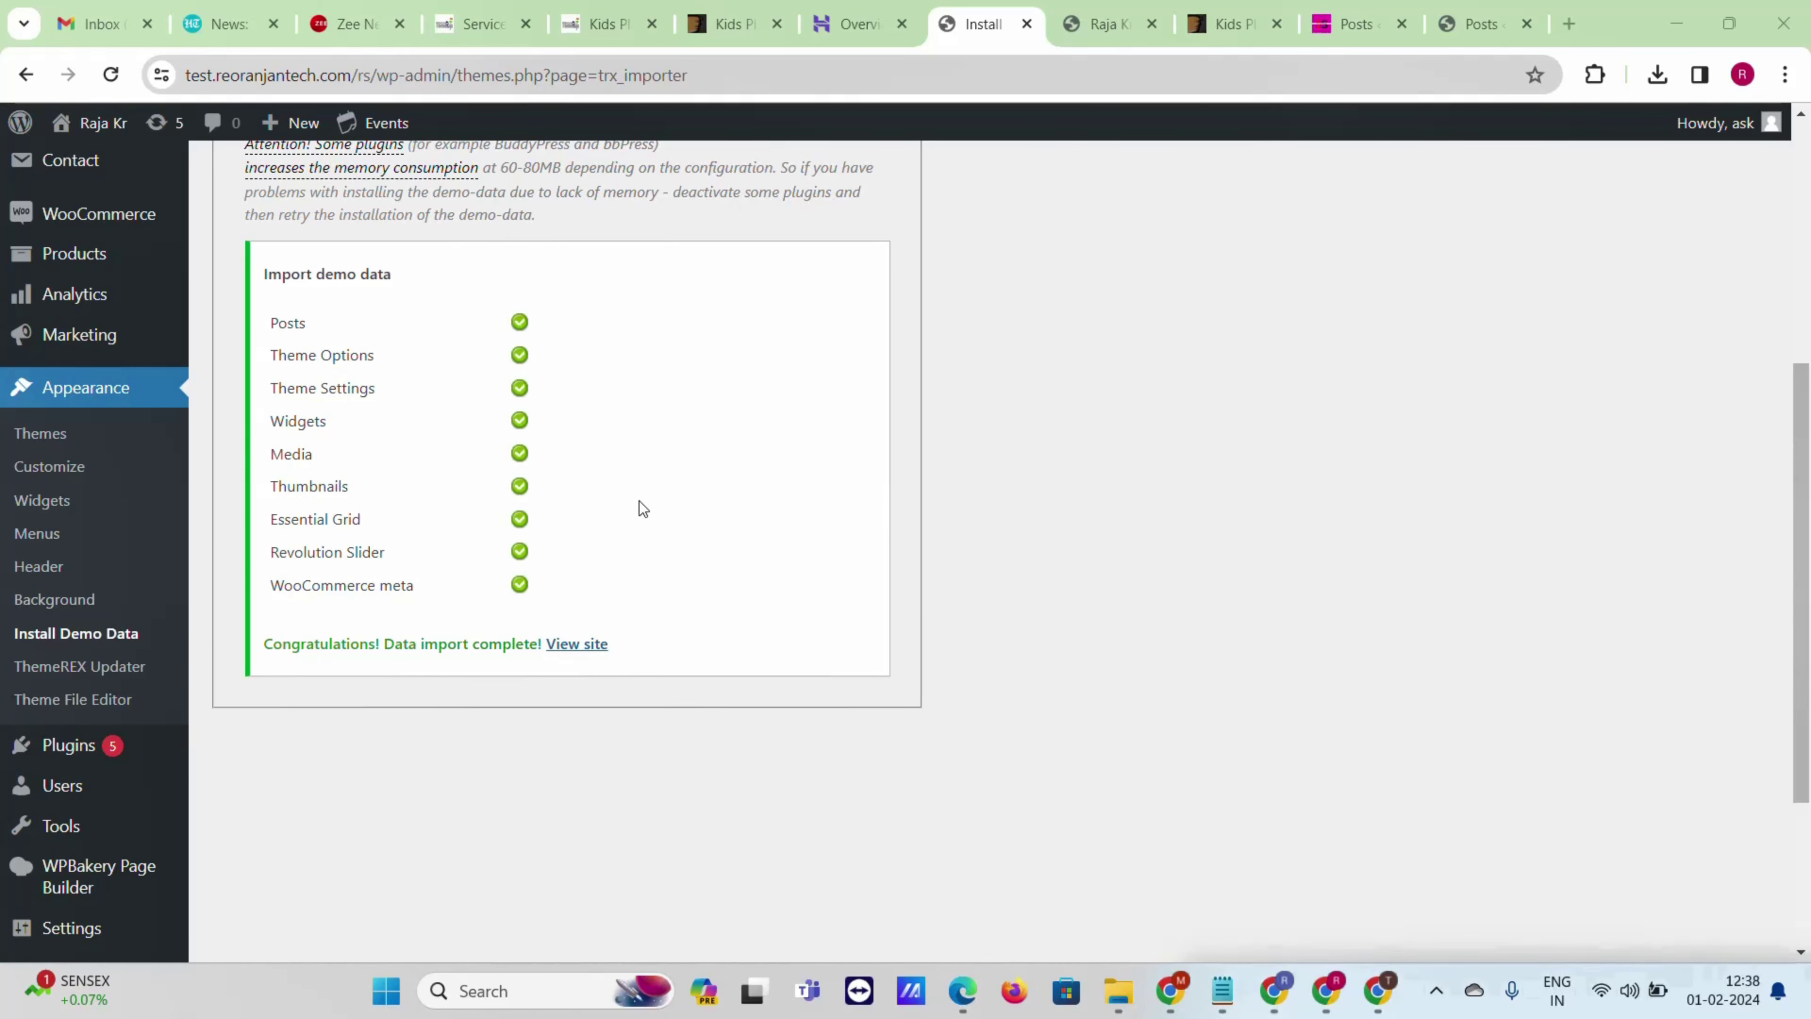
click(1109, 23)
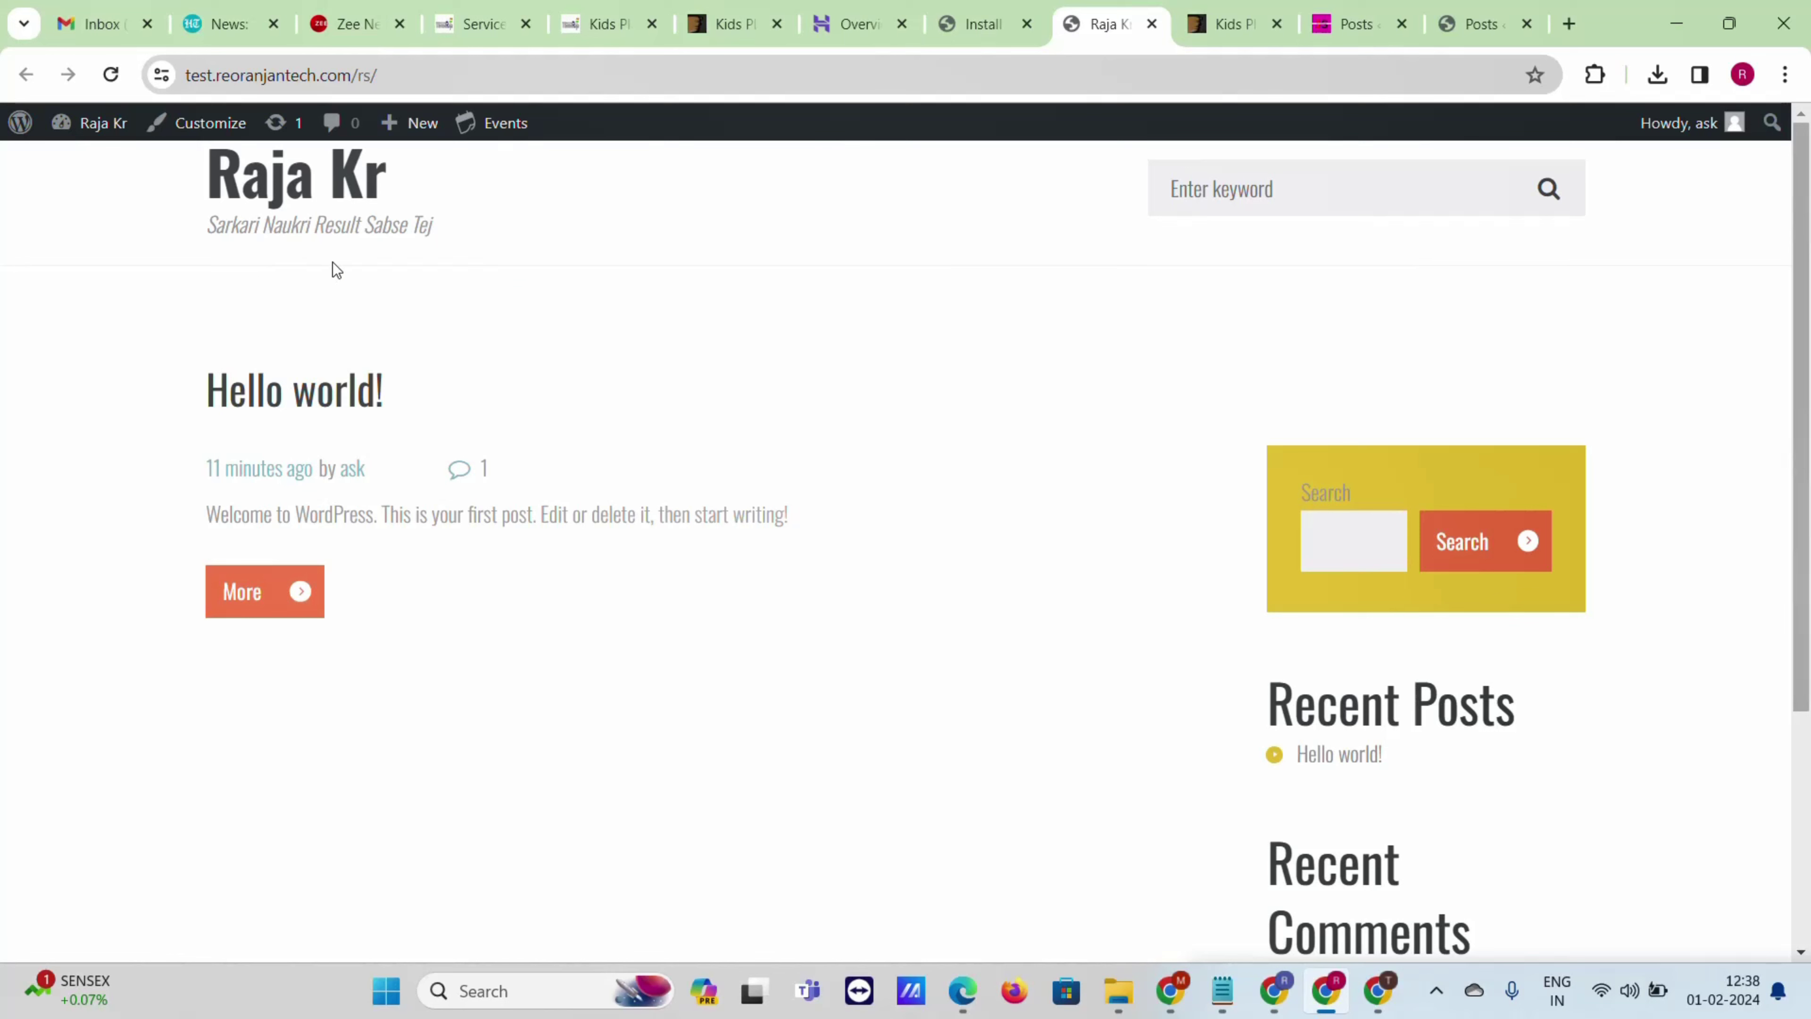
- Reload the front page to see the imported Kids Planet design, browse it, and open the Customizer
click(111, 75)
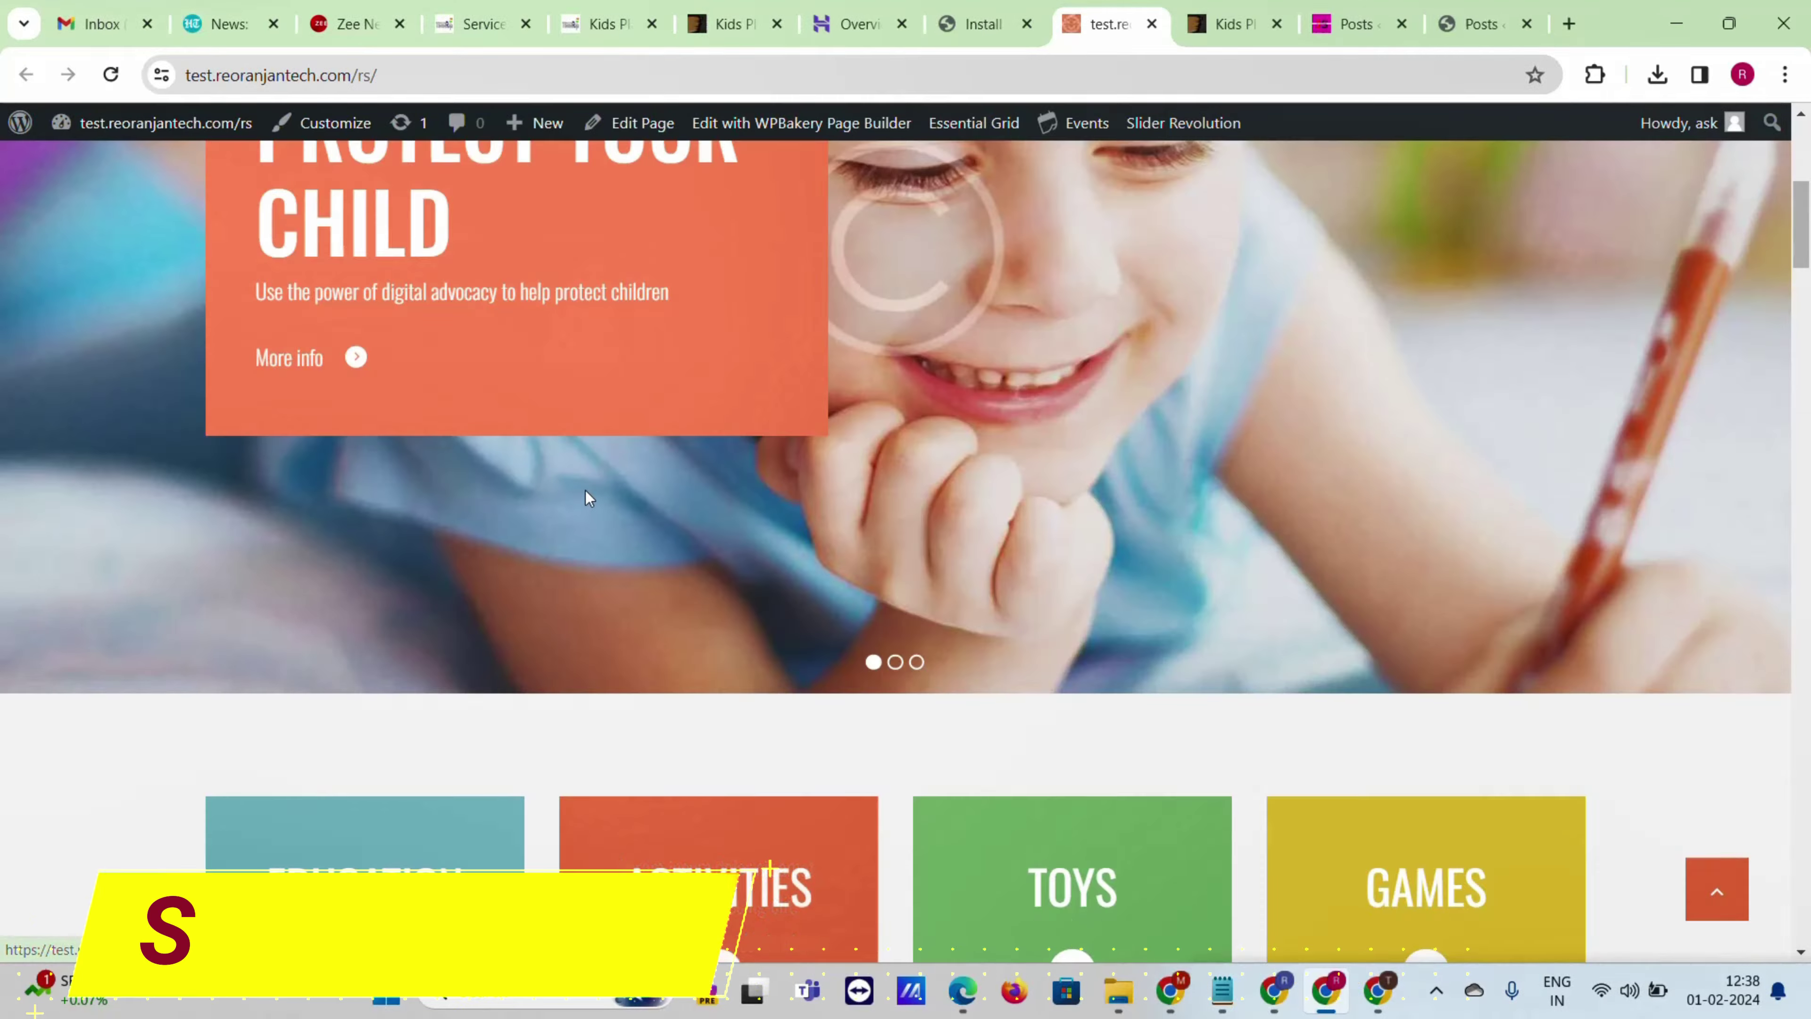
scroll(576, 484, down, 15)
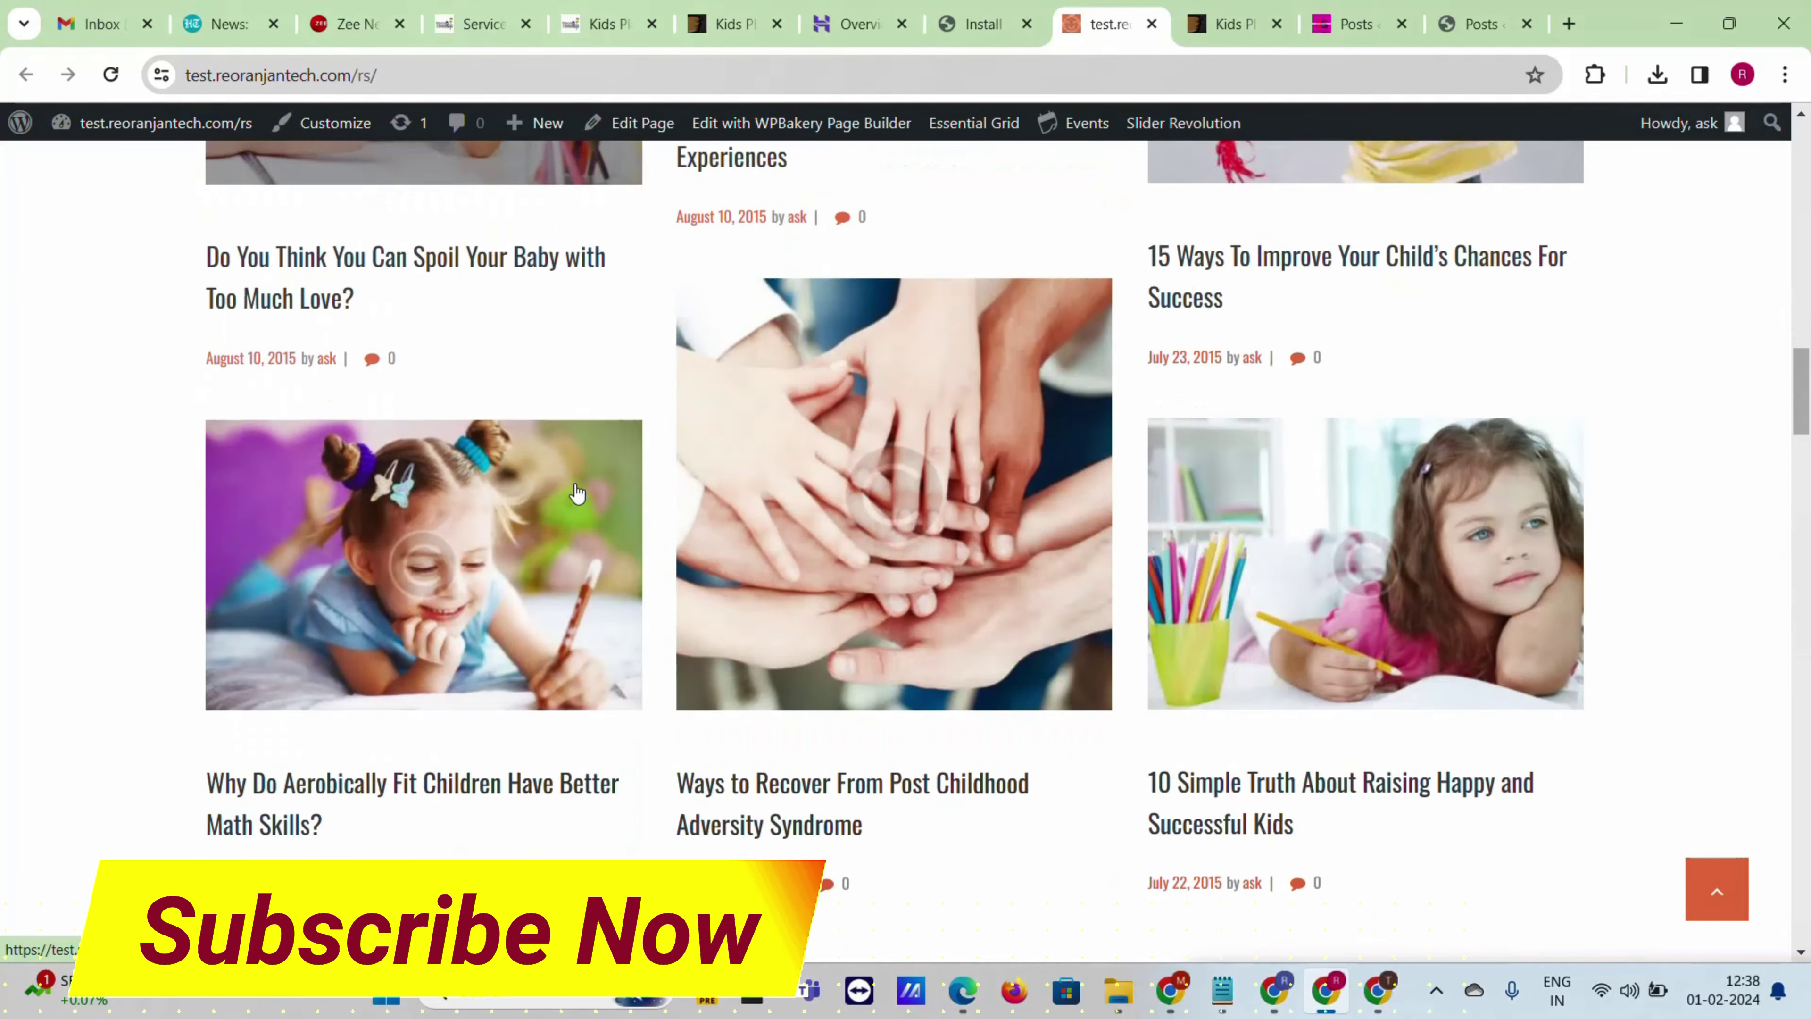
scroll(576, 492, down, 20)
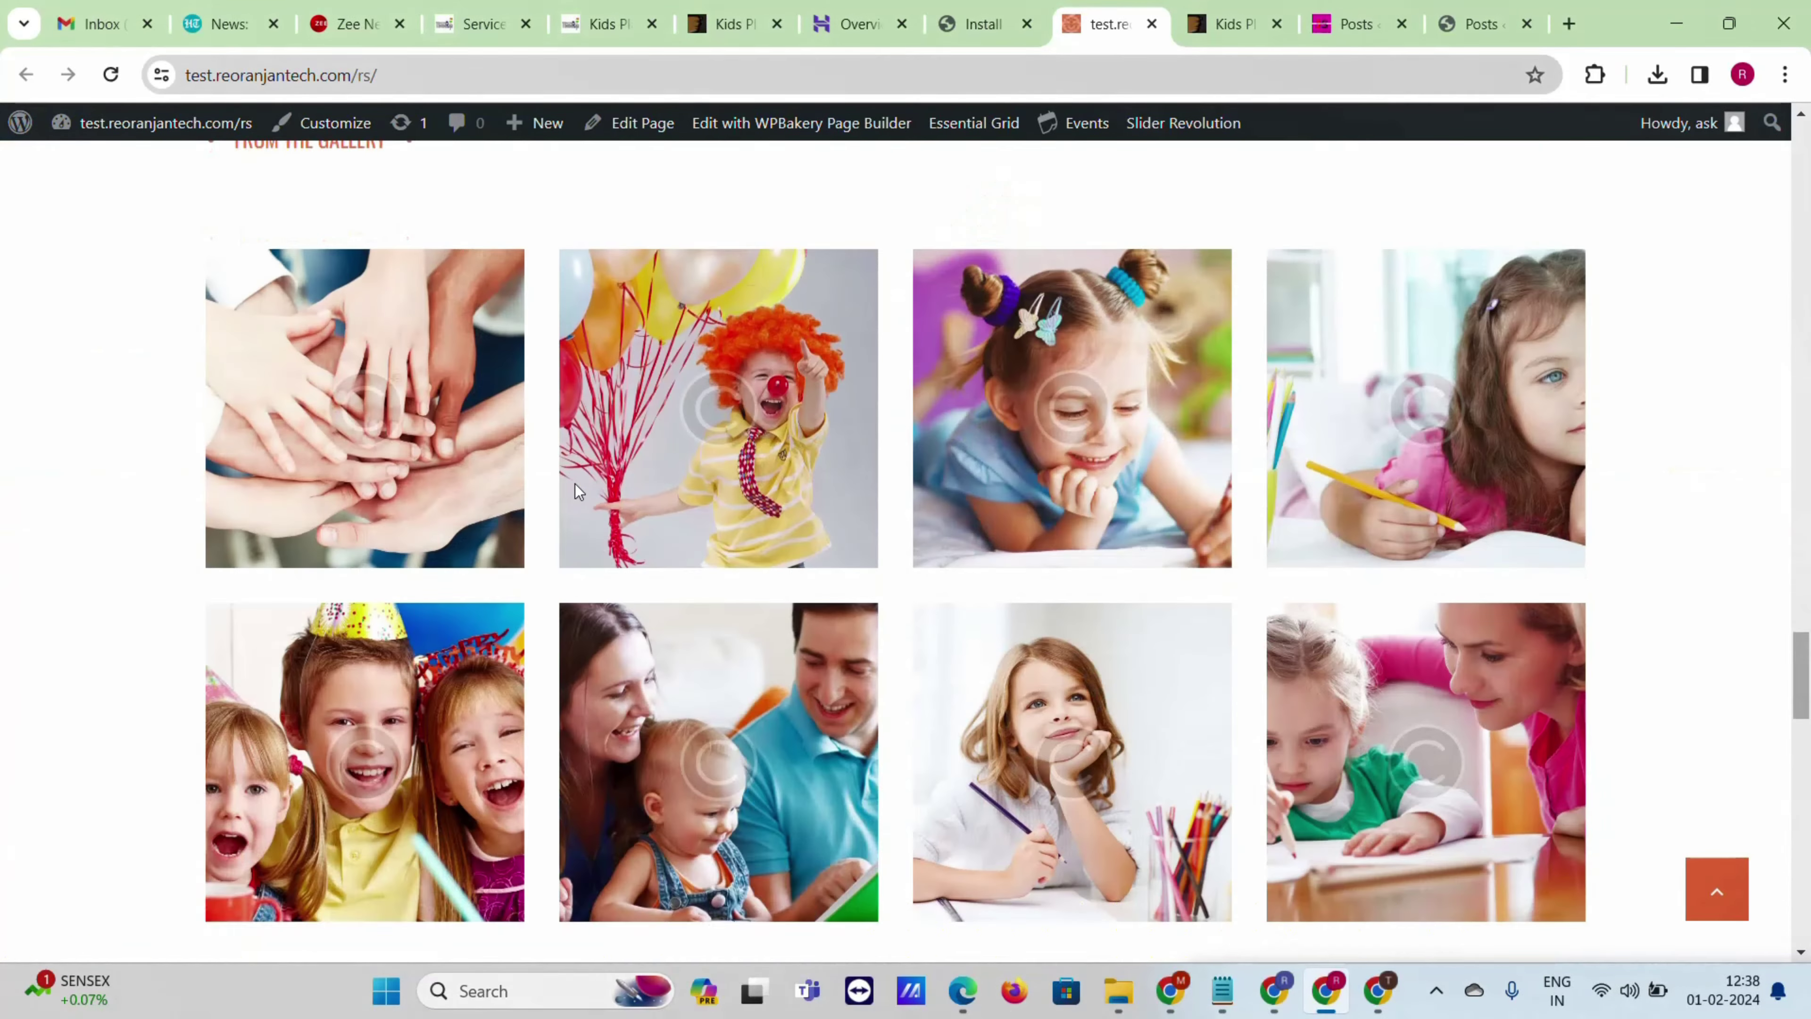
scroll(575, 485, down, 20)
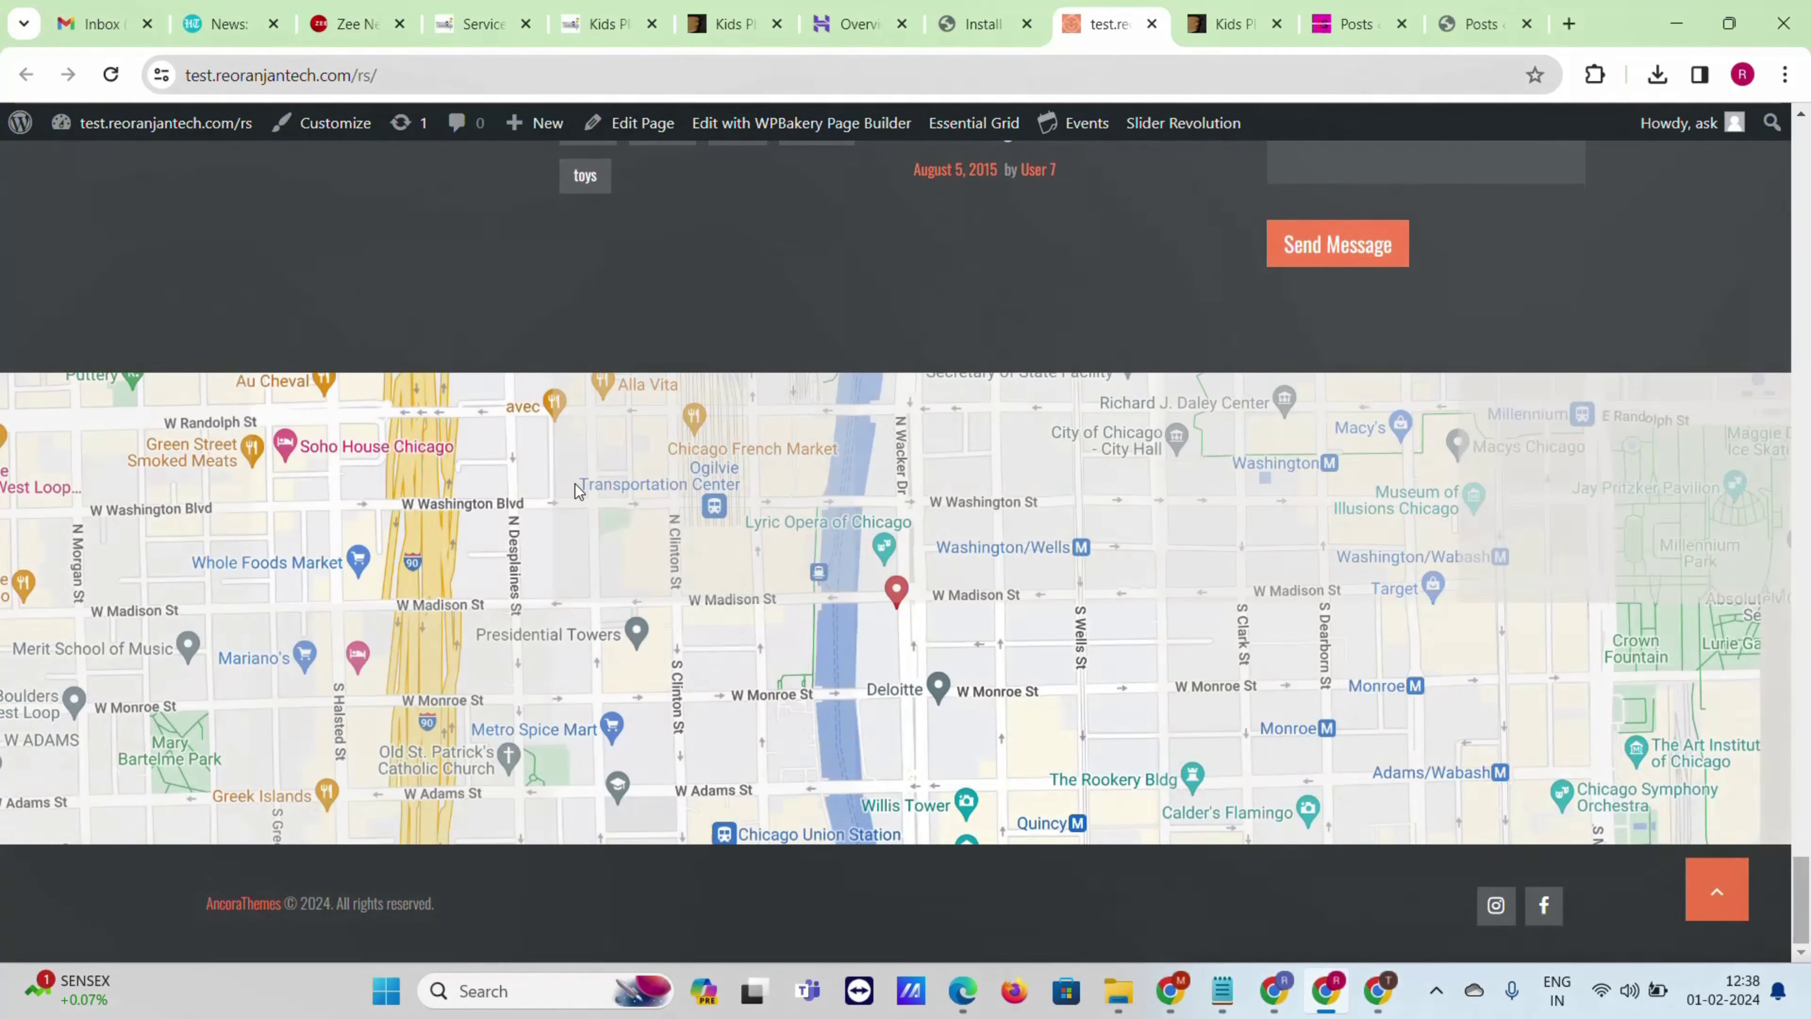
scroll(575, 485, up, 10)
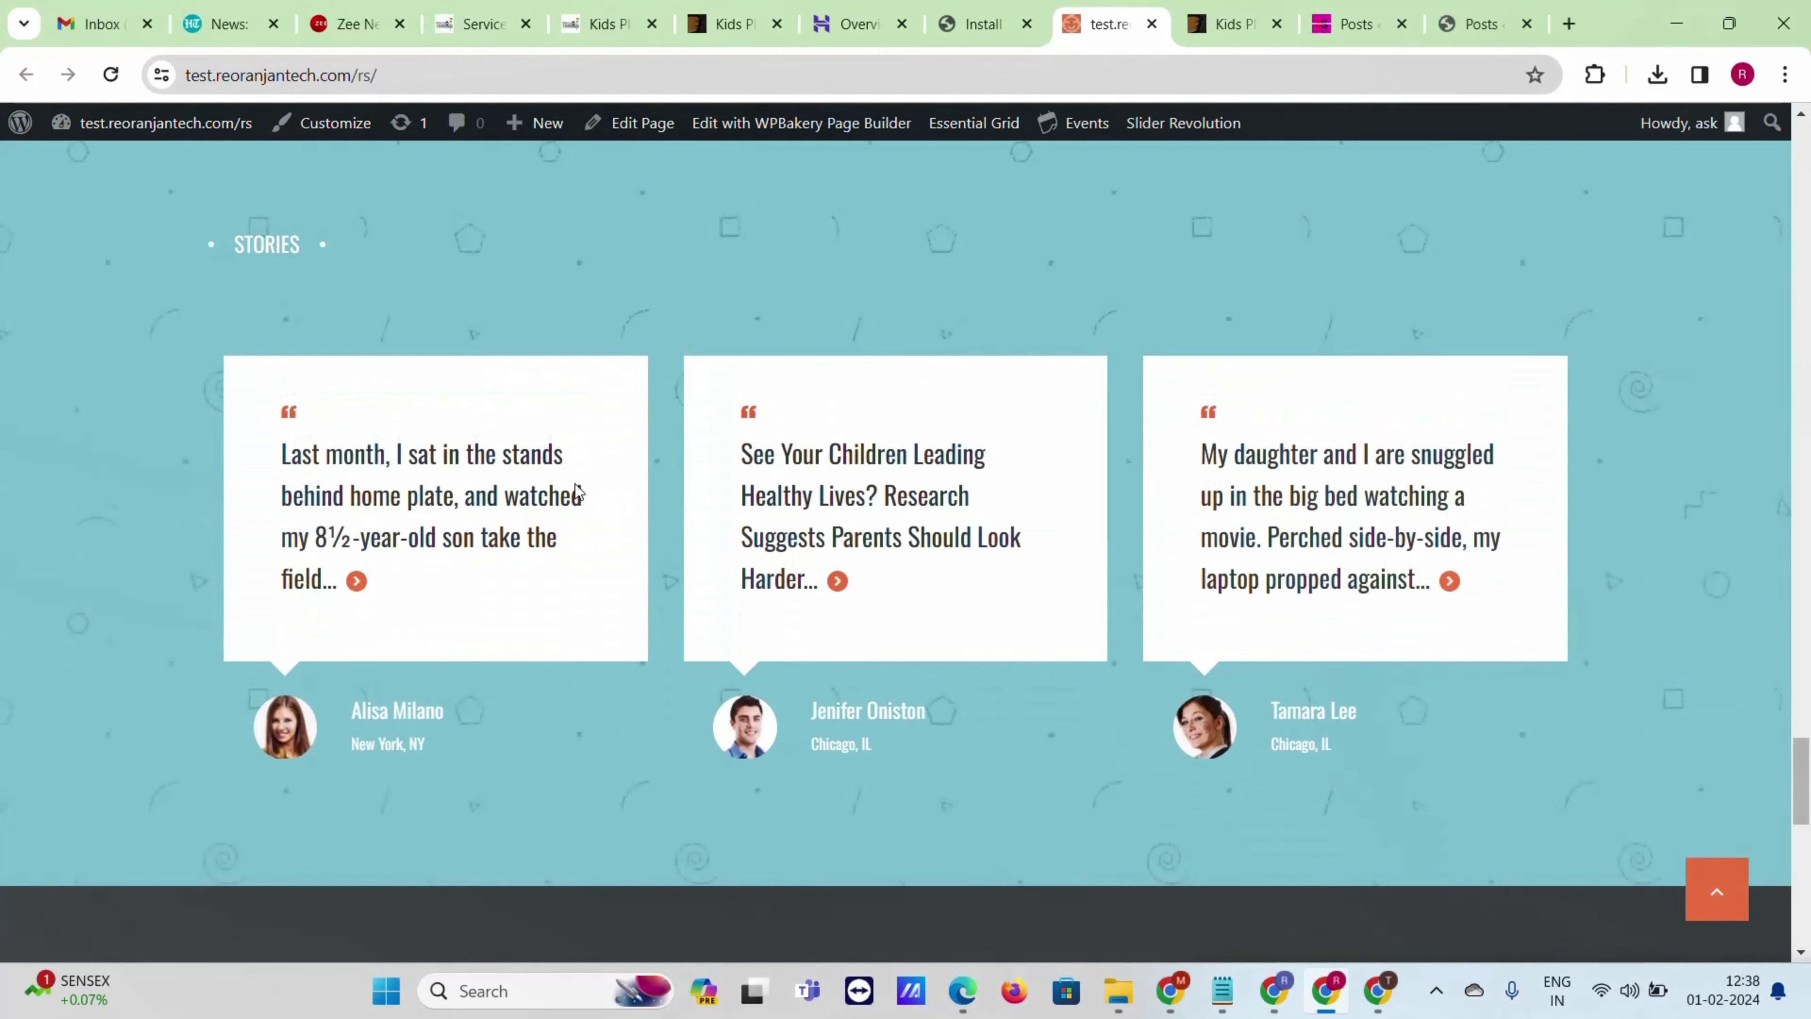
scroll(576, 491, up, 15)
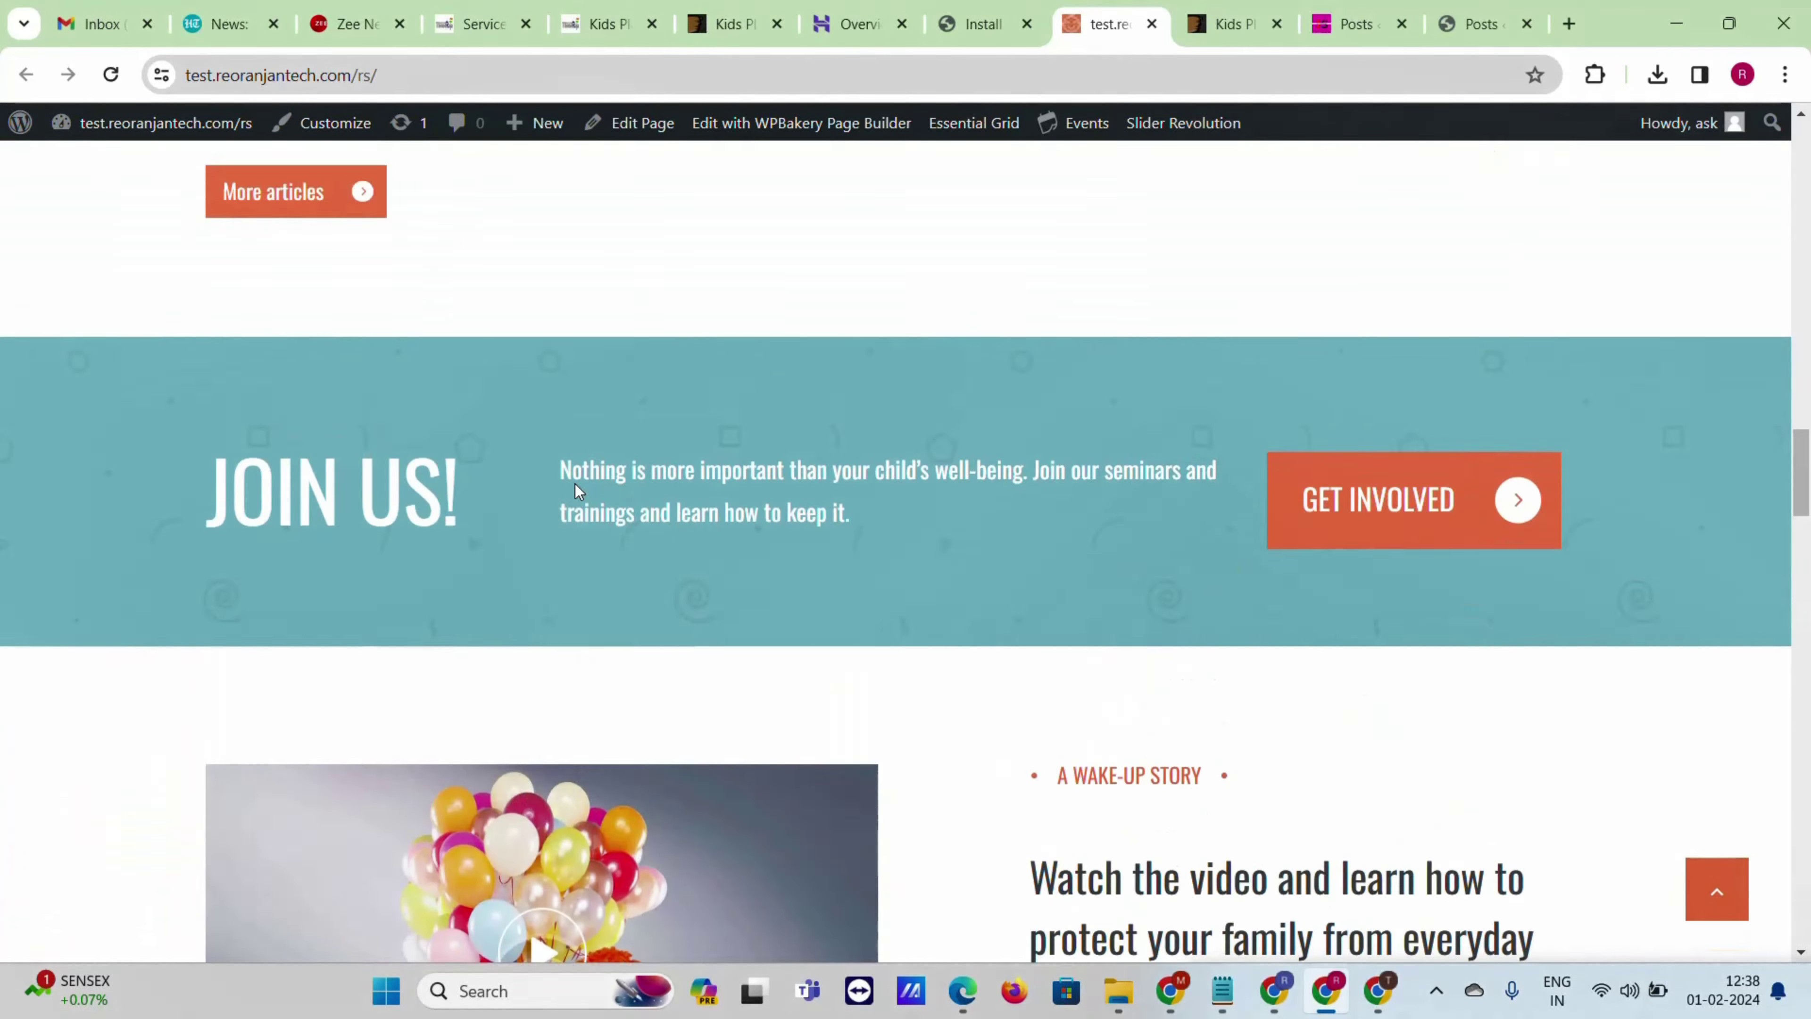
scroll(575, 485, up, 10)
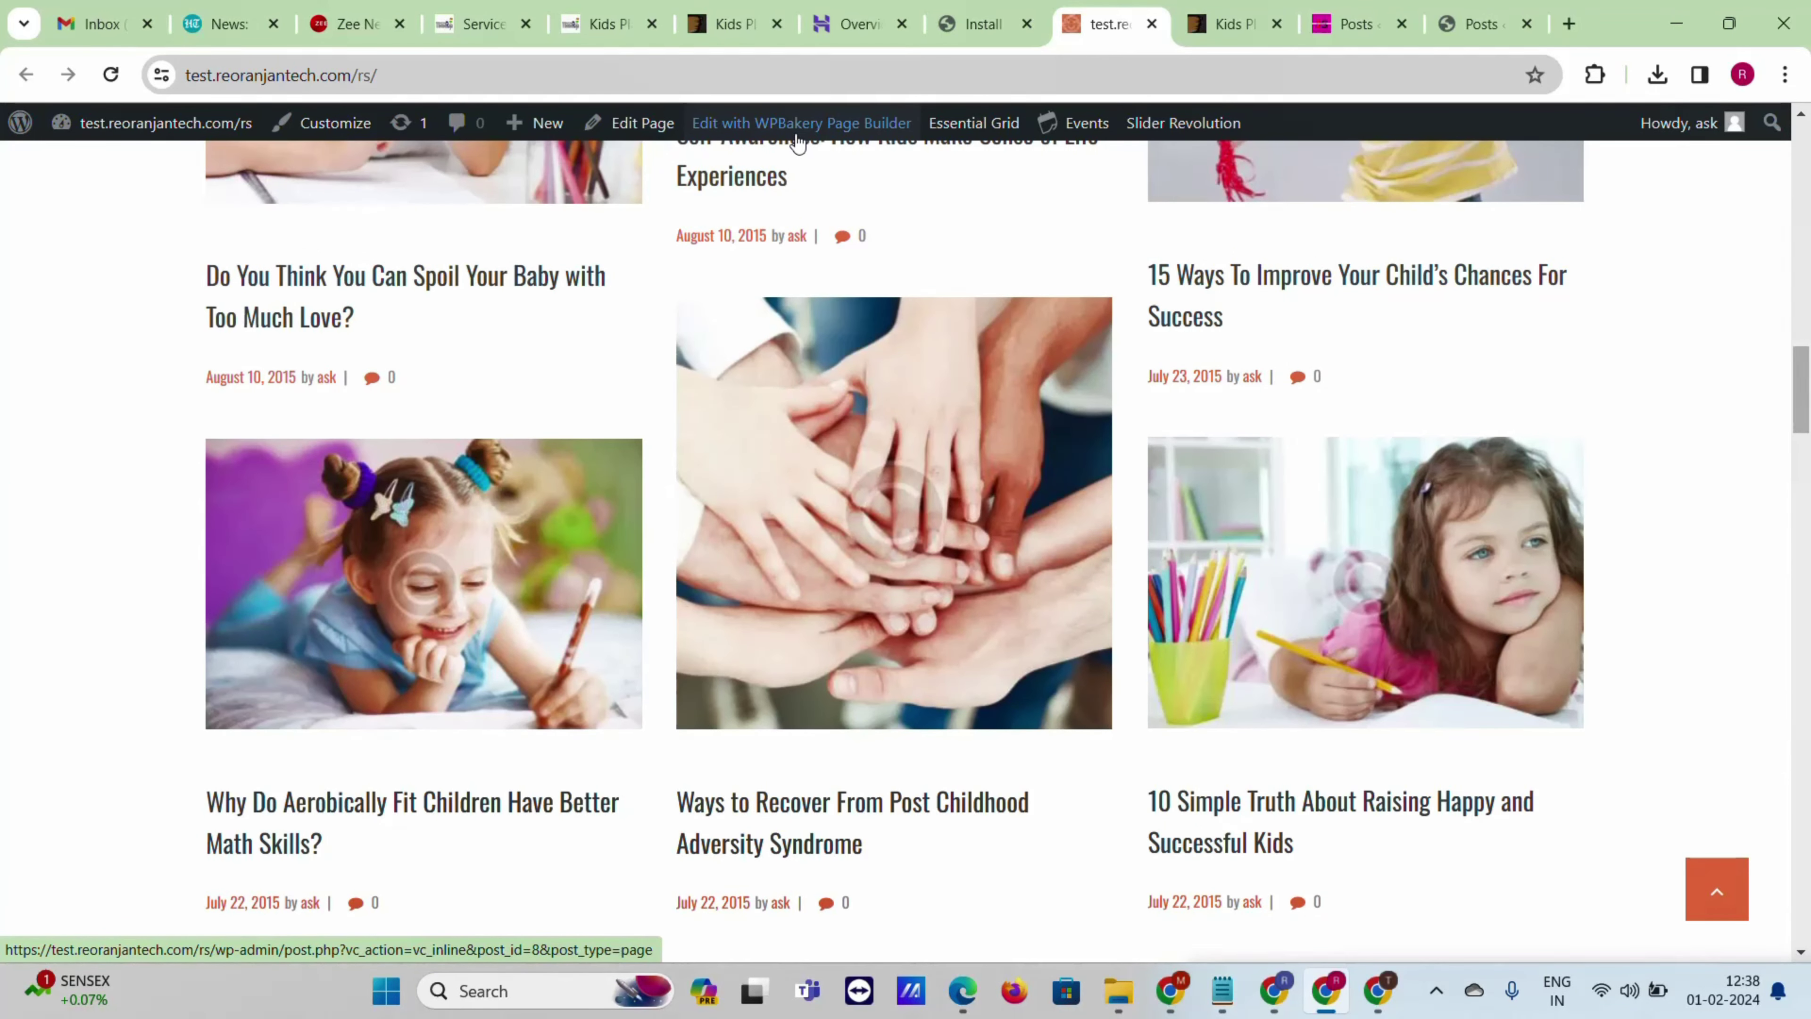
scroll(798, 141, up, 5)
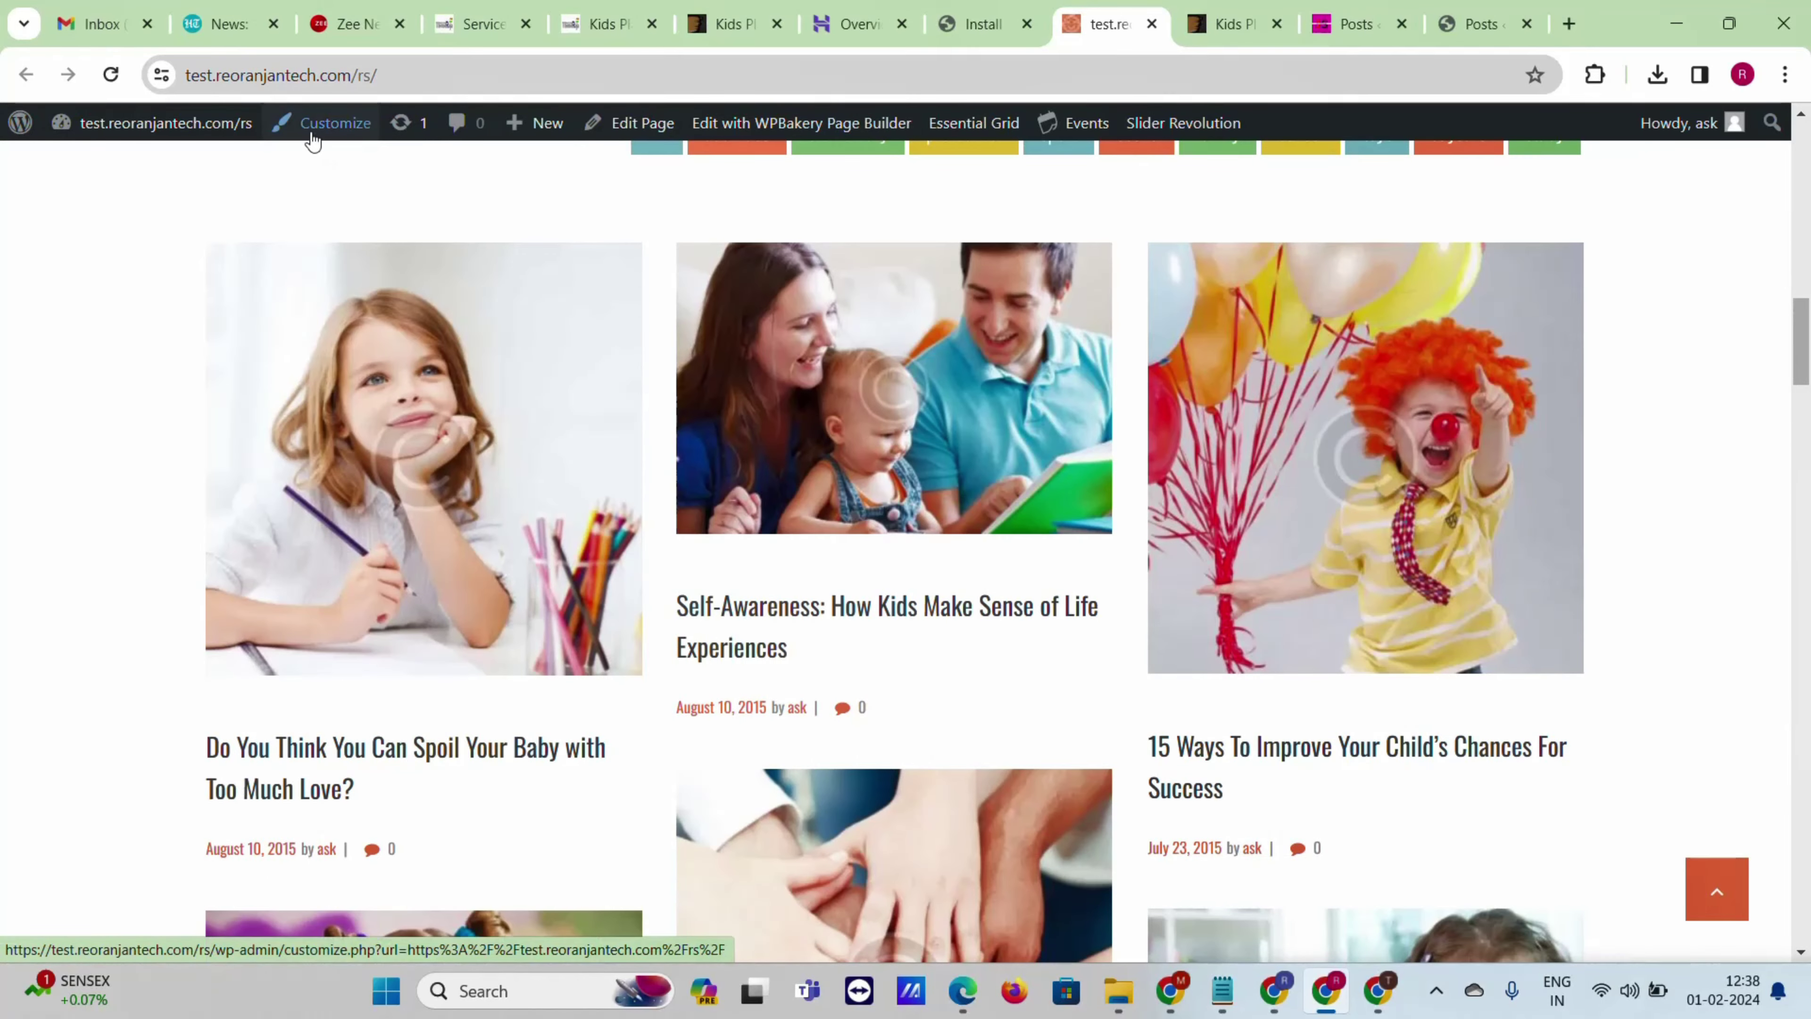
scroll(312, 140, up, 2)
scroll(326, 134, up, 10)
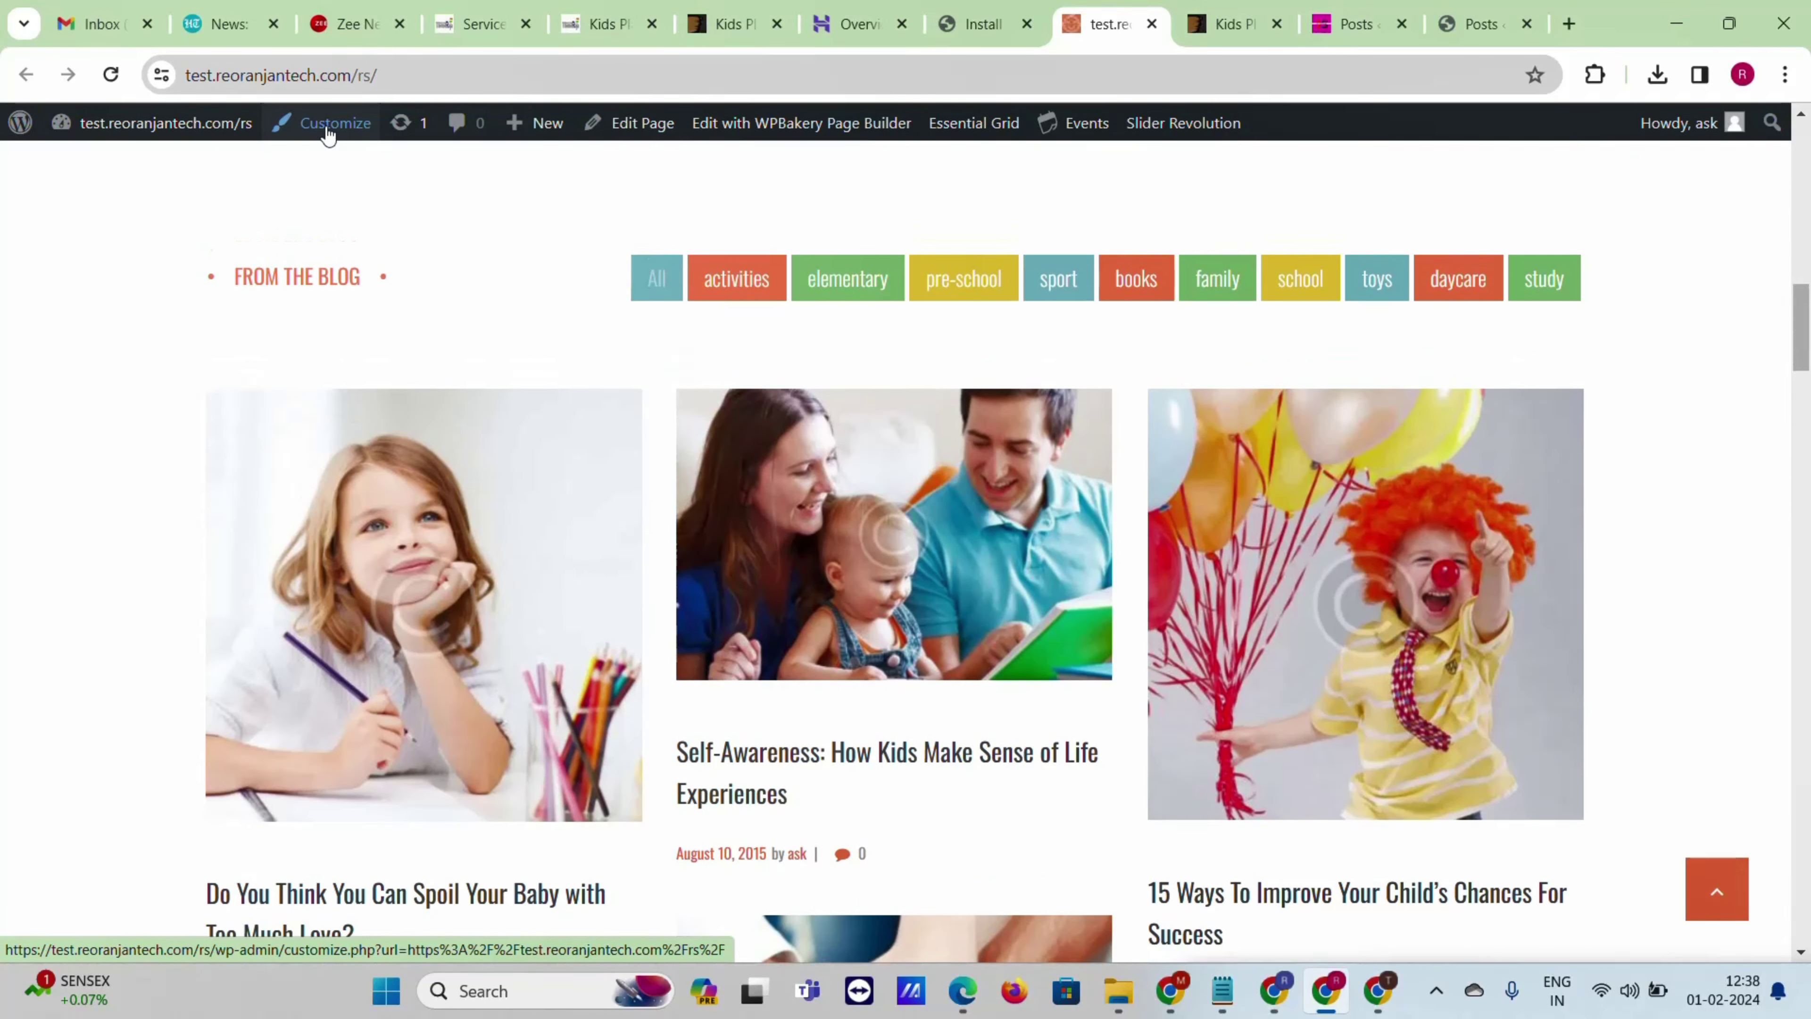
scroll(332, 135, up, 7)
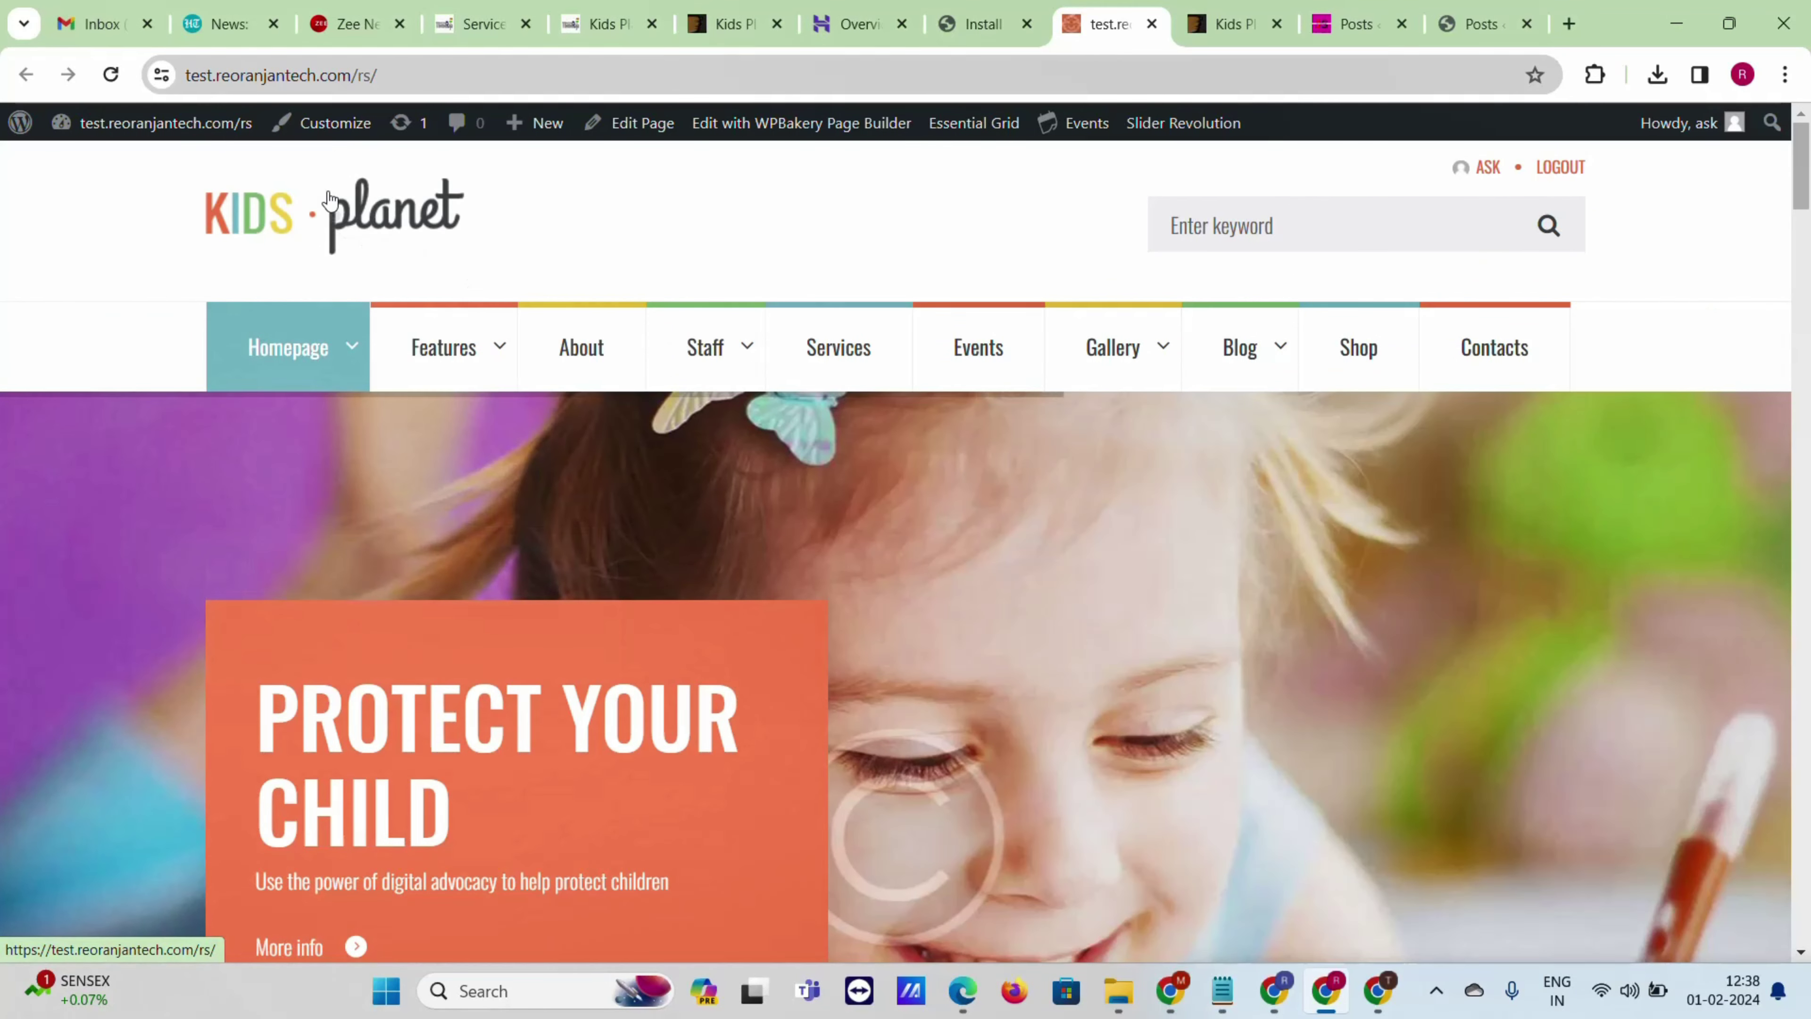
click(328, 134)
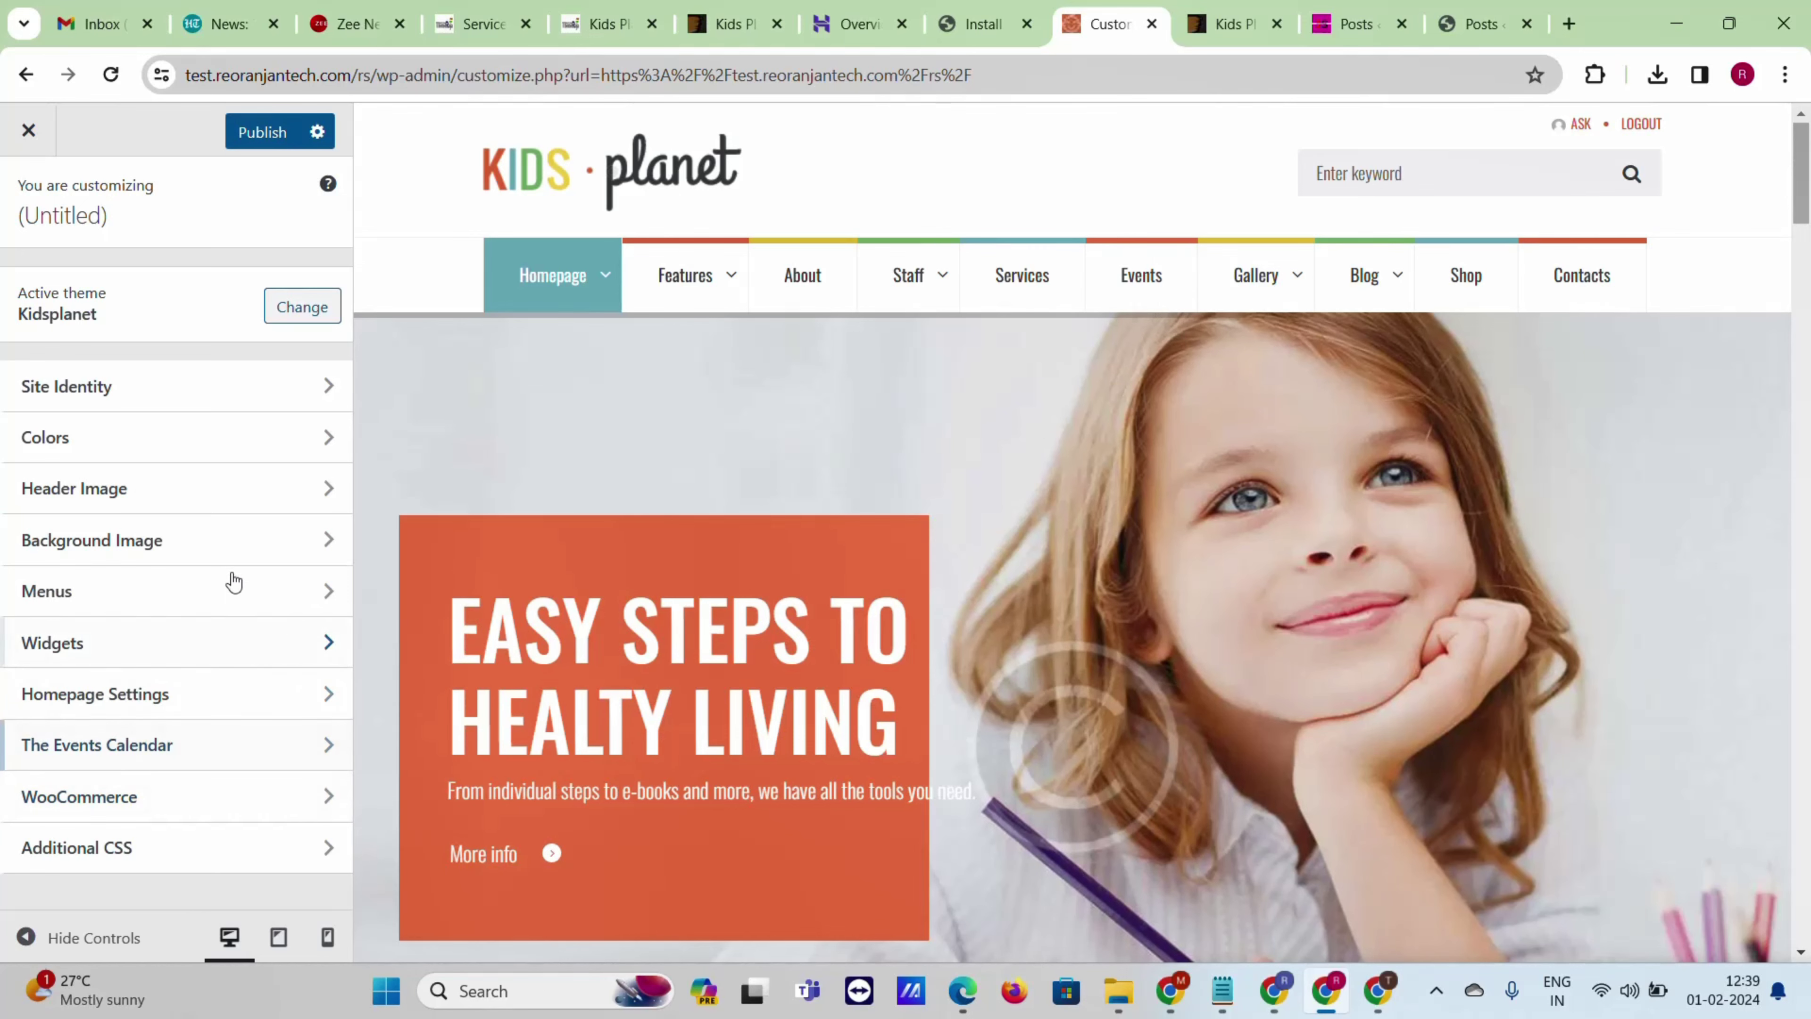
- Remove the current site icon in Site Identity and start picking a new uploaded image
click(211, 389)
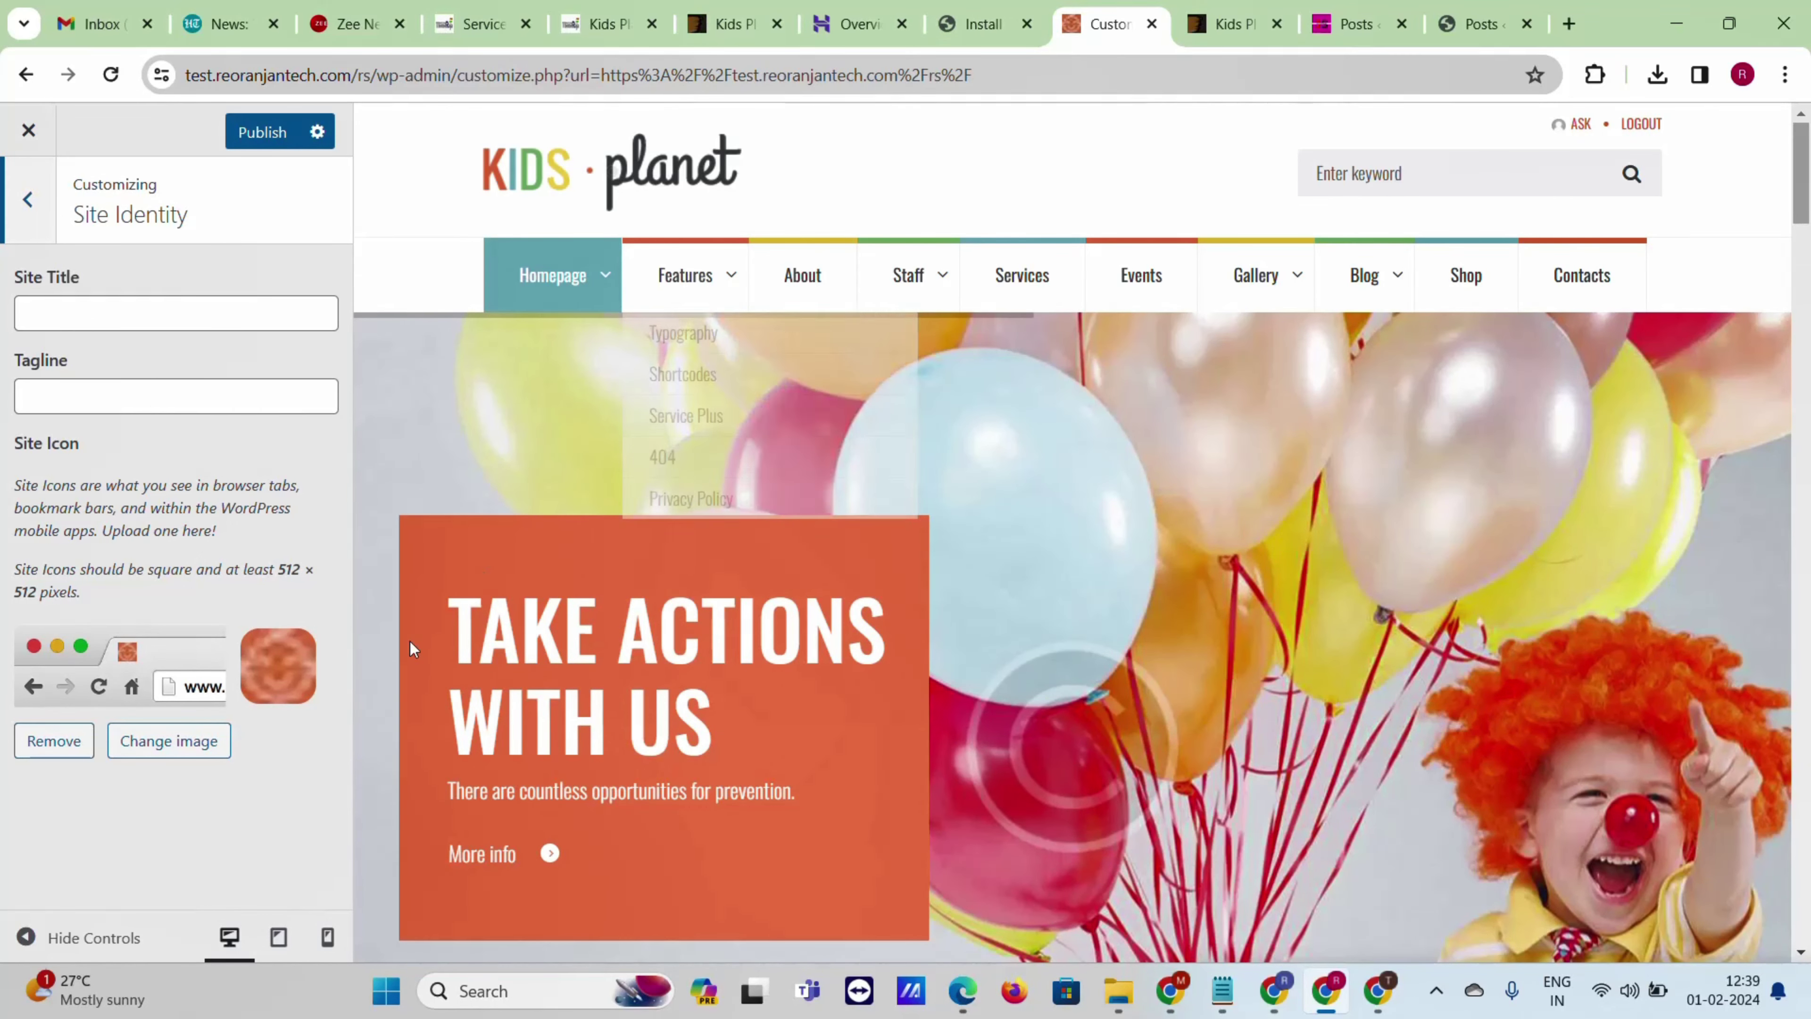
click(56, 743)
click(191, 654)
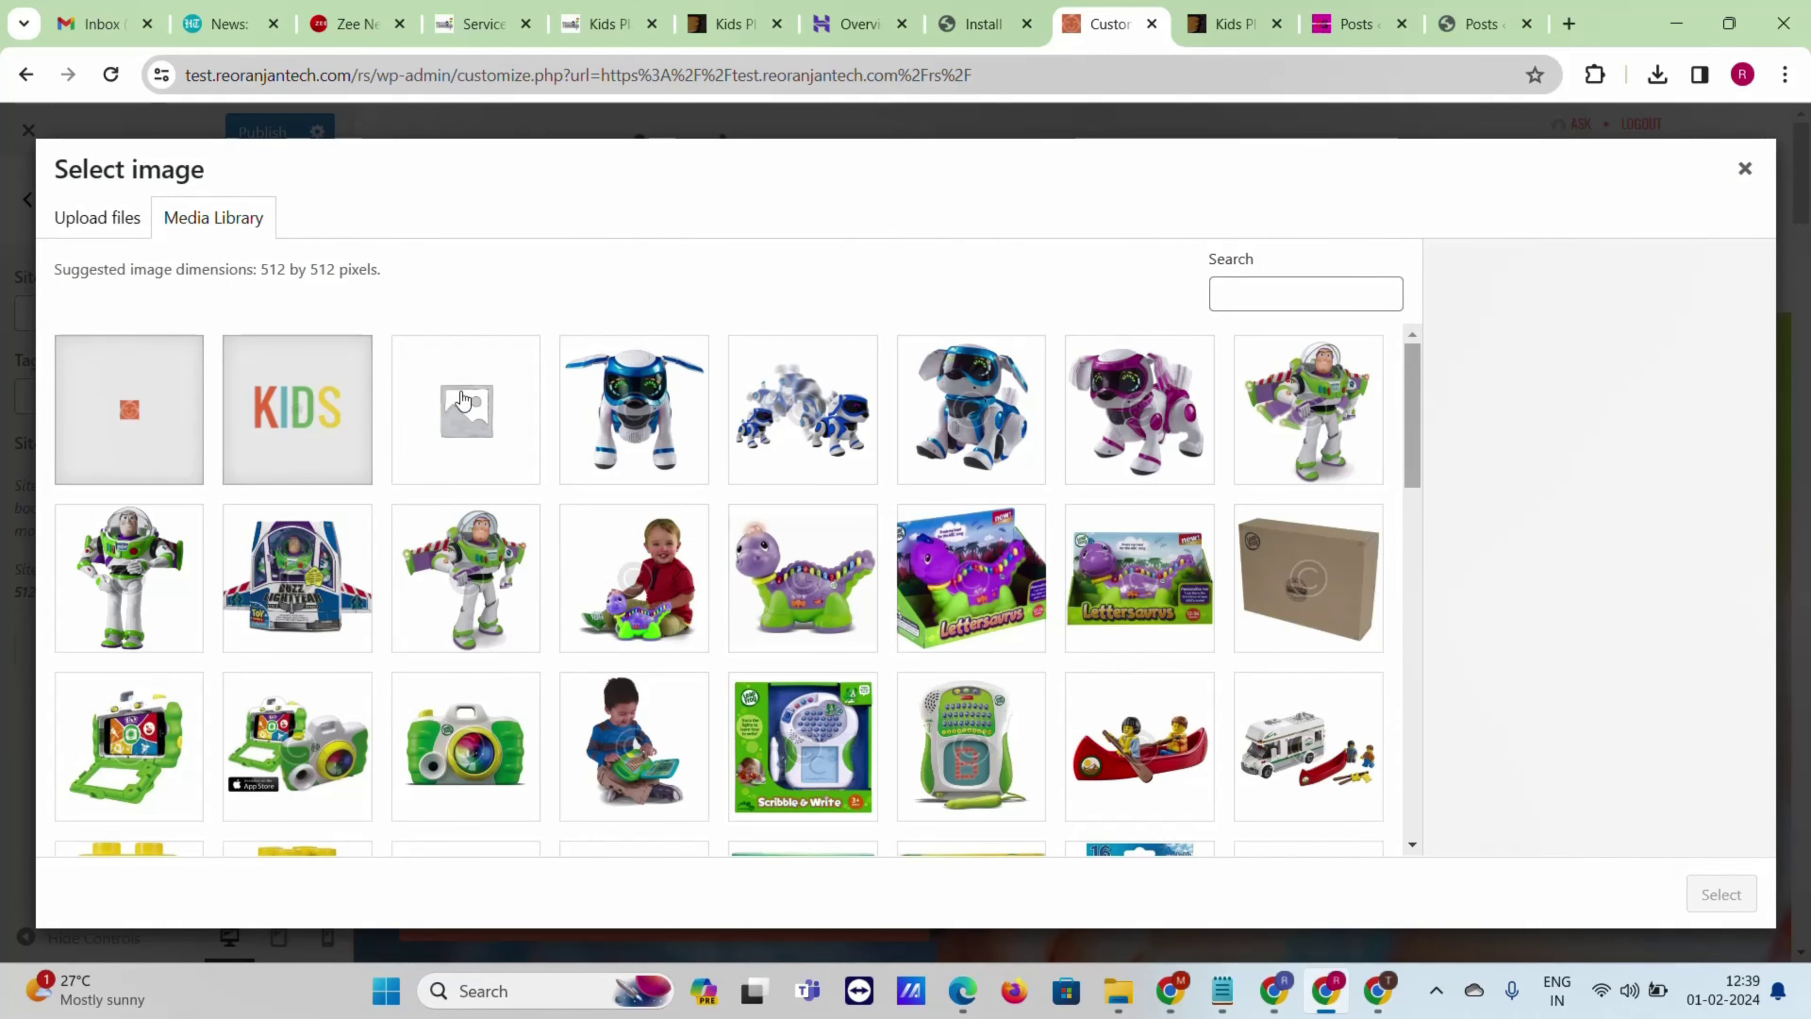
scroll(864, 526, down, 10)
scroll(206, 417, up, 10)
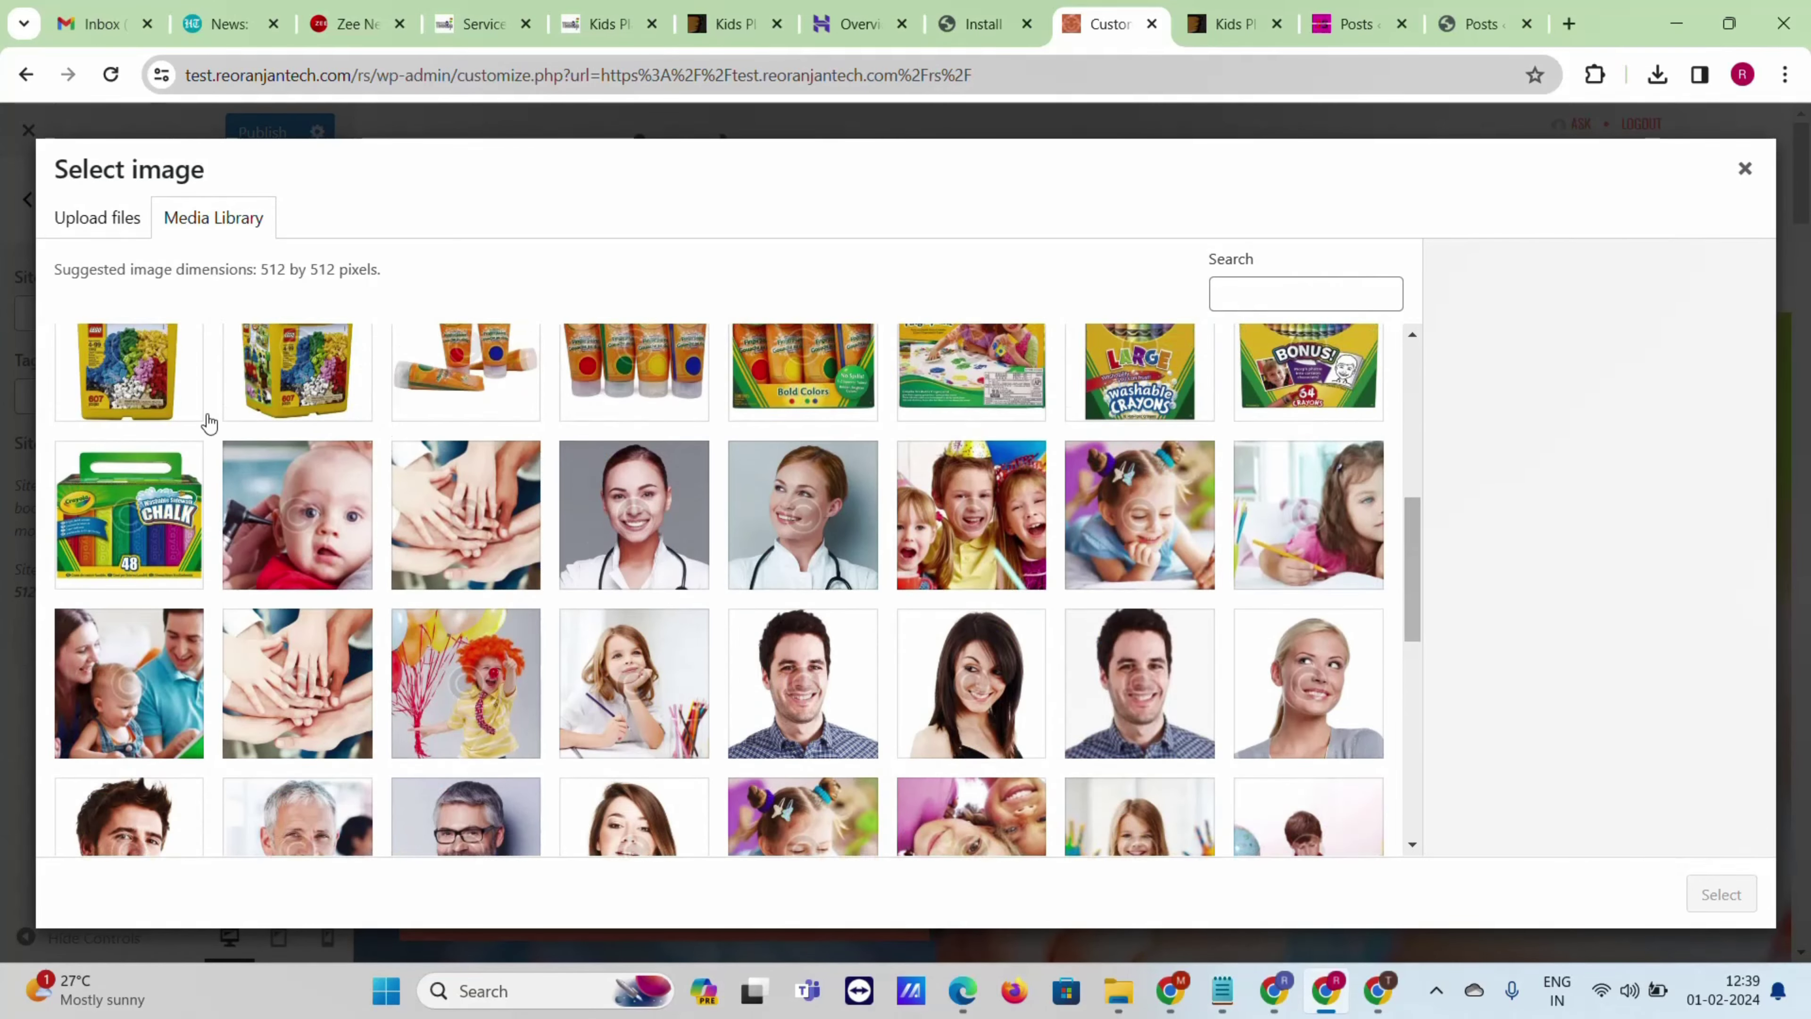
click(128, 232)
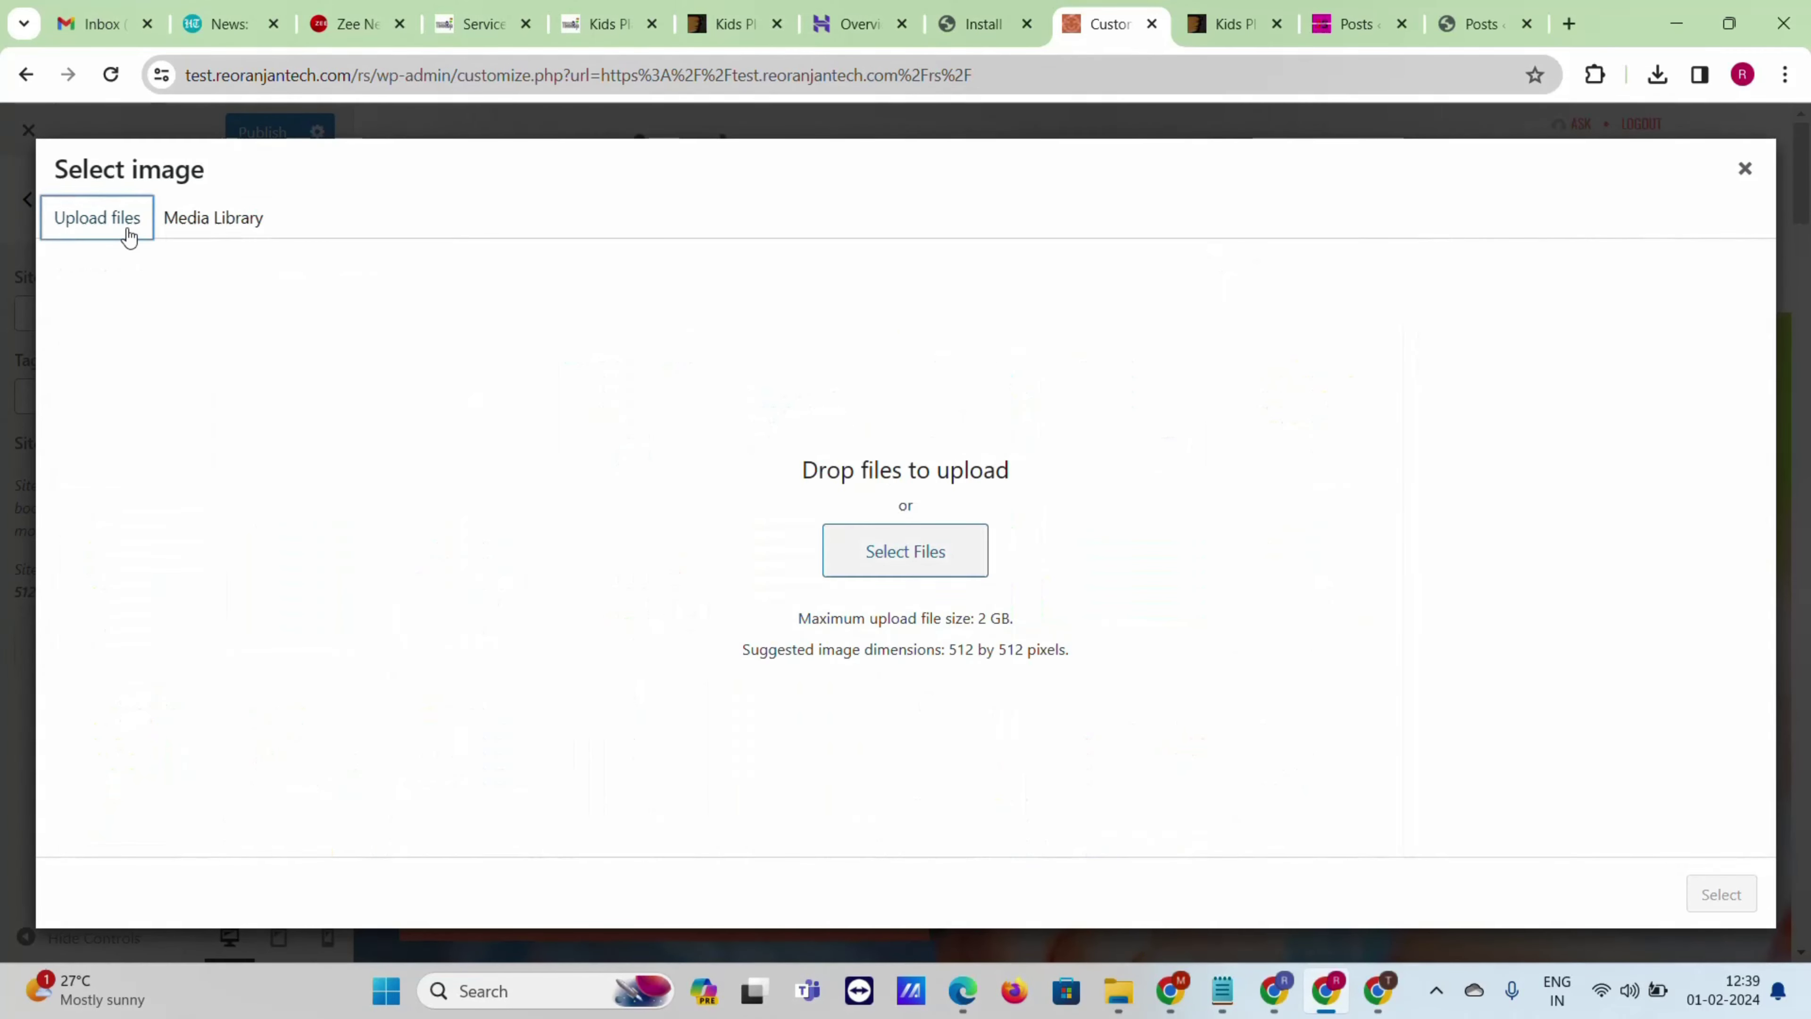
- Upload the round R2 logo from Downloads and crop it square as the site icon
click(939, 571)
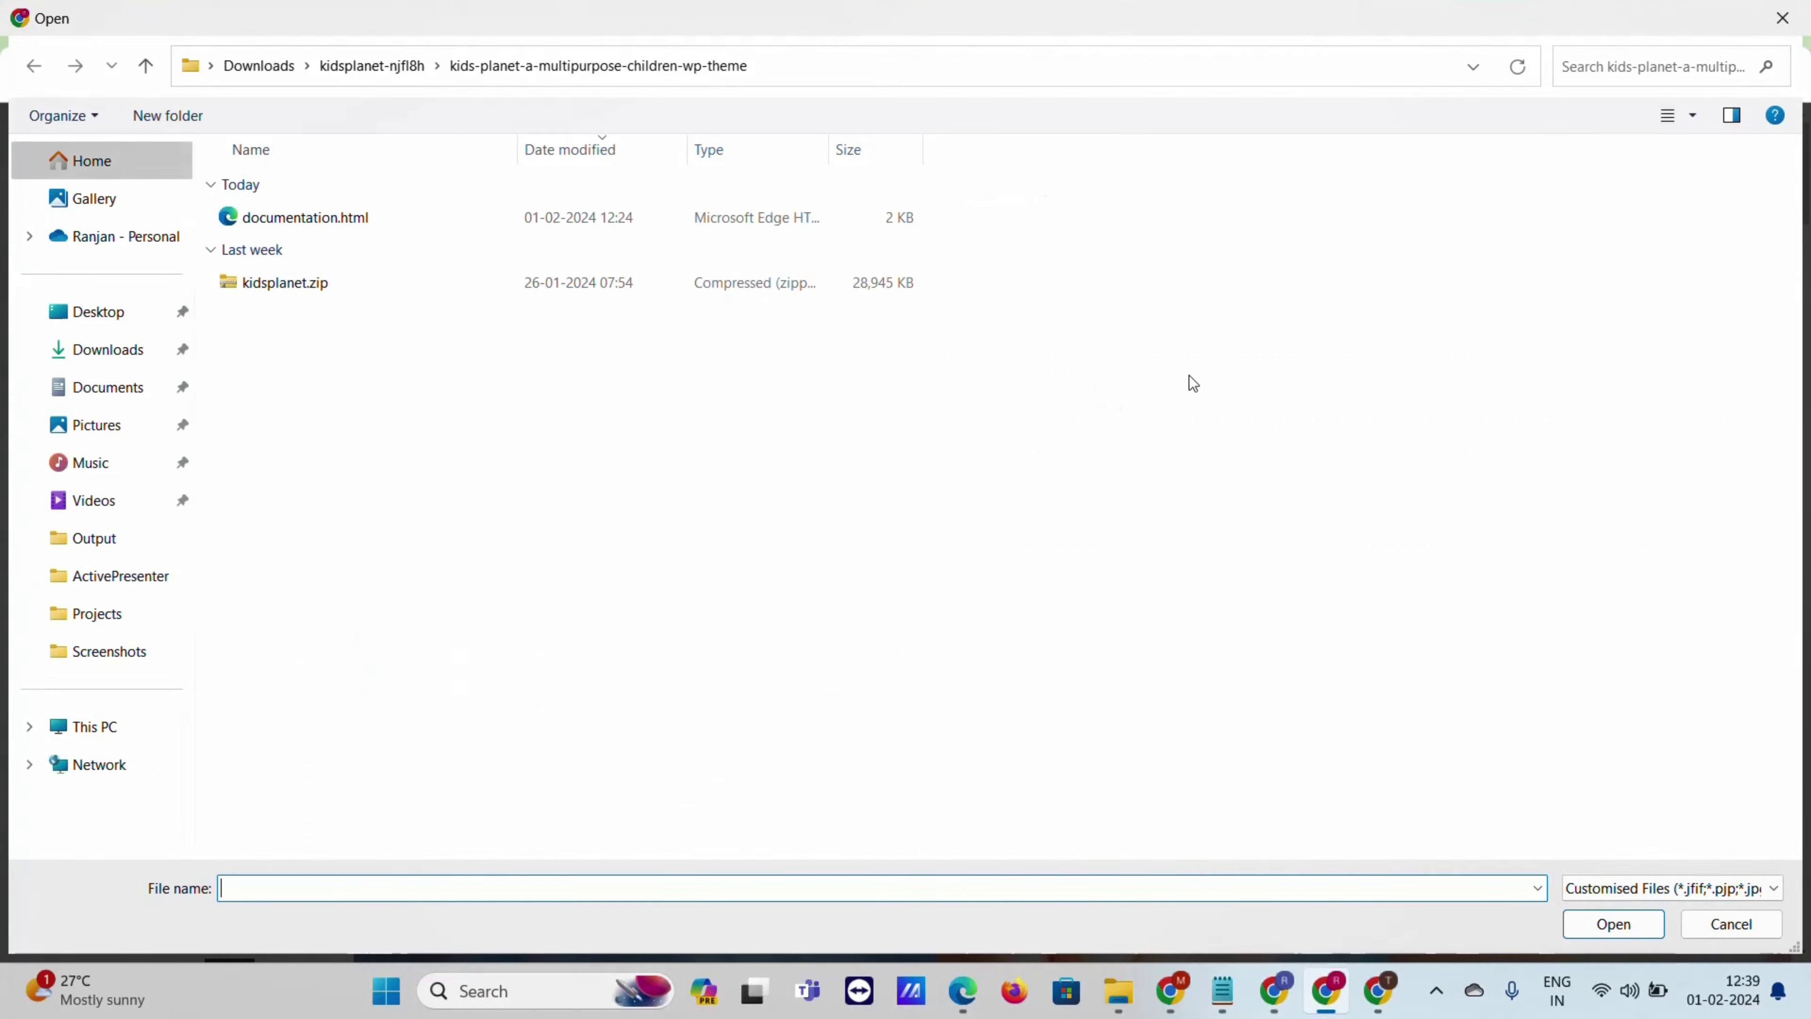
click(107, 351)
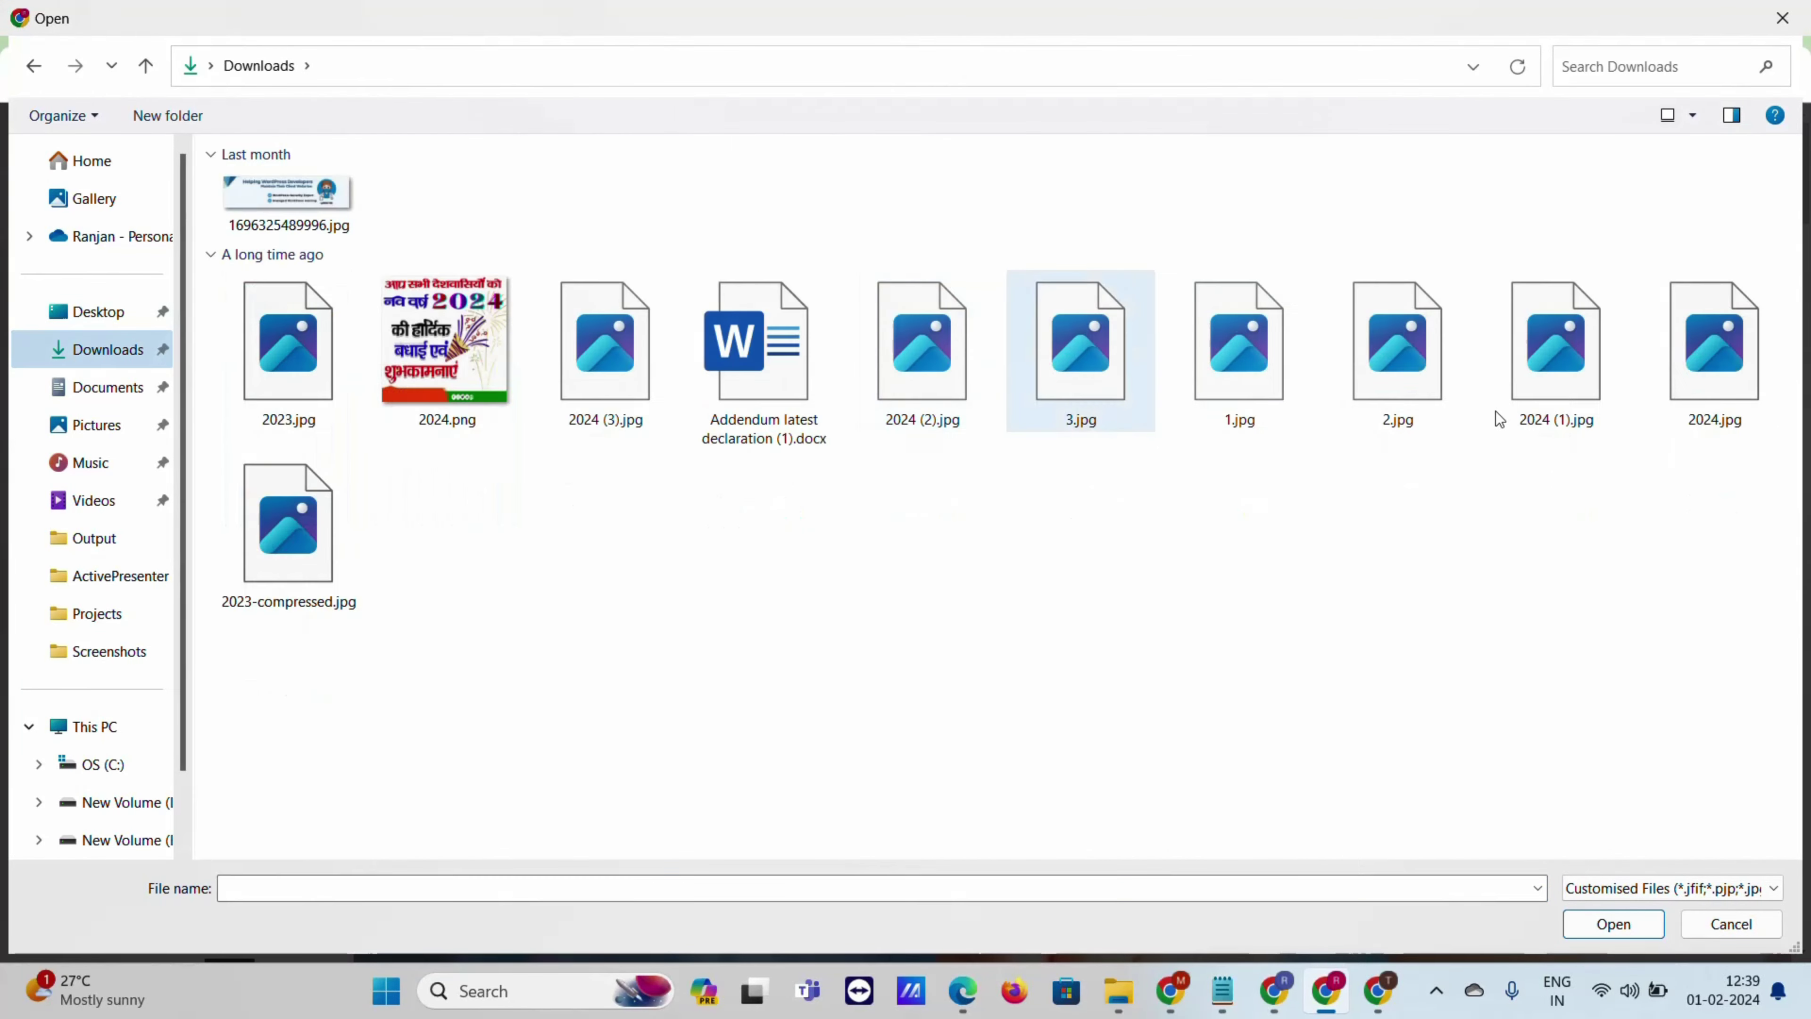
scroll(1633, 442, down, 20)
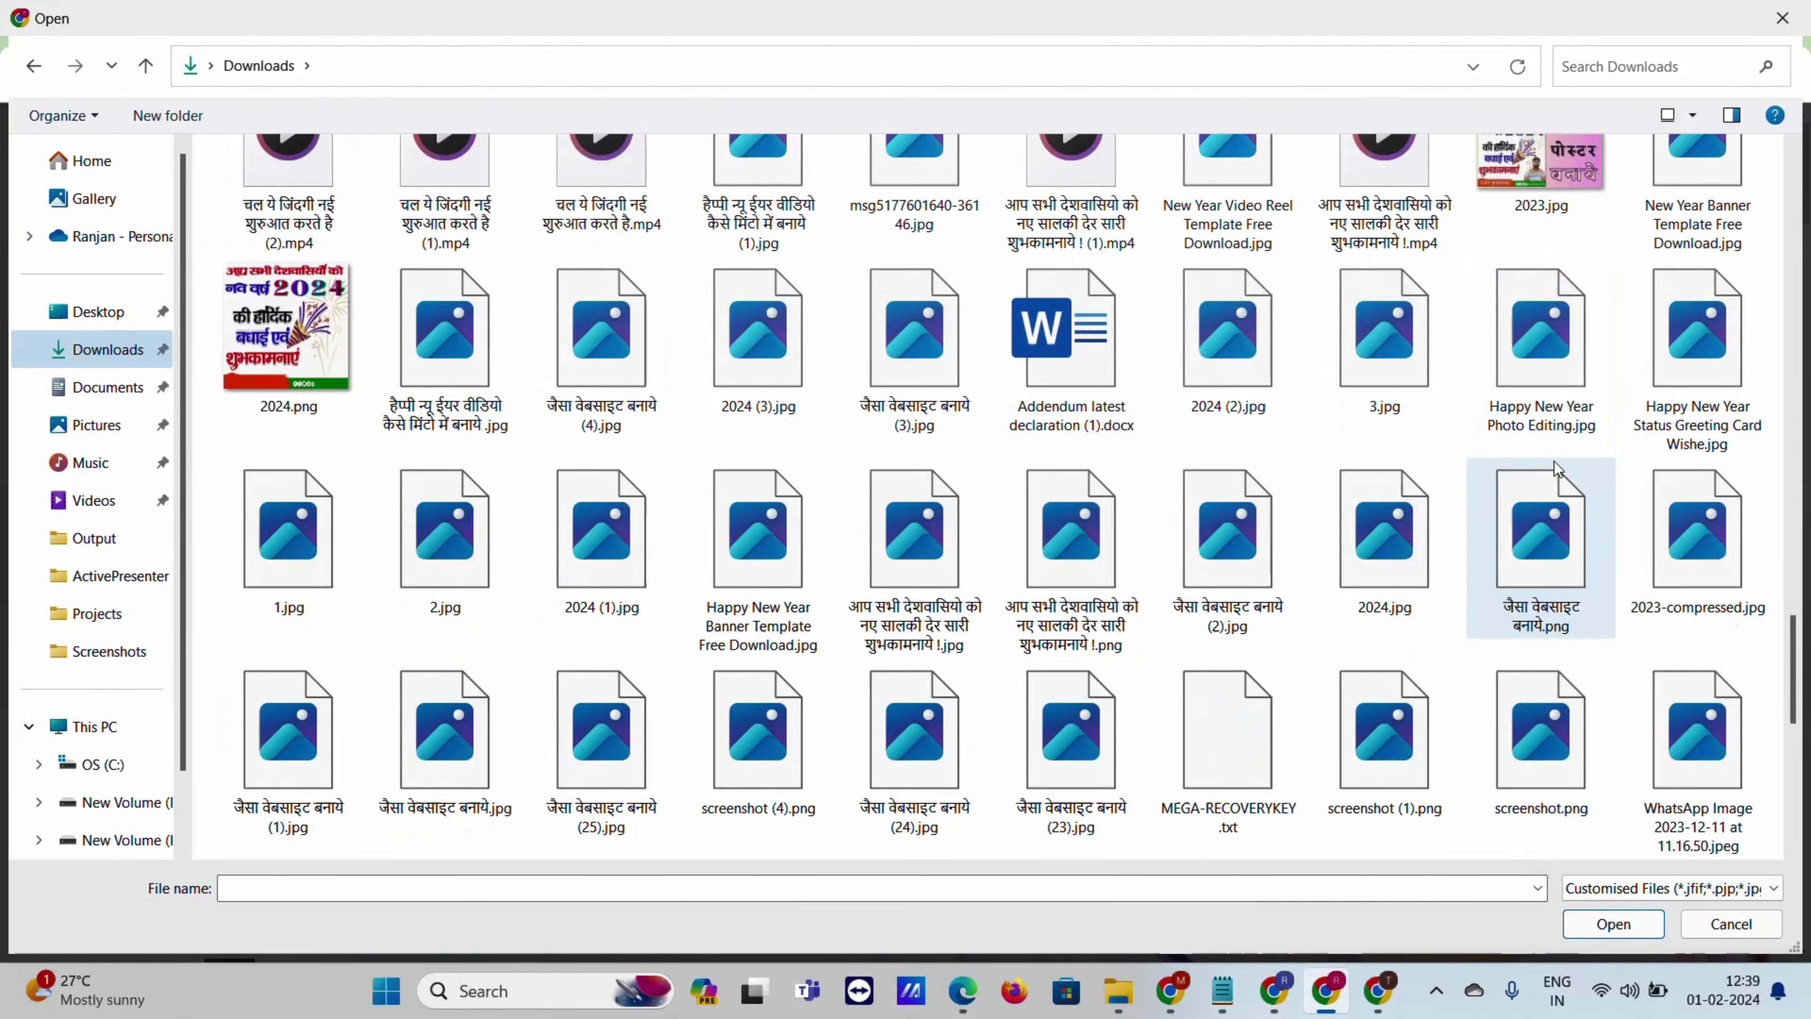
double_click(1423, 739)
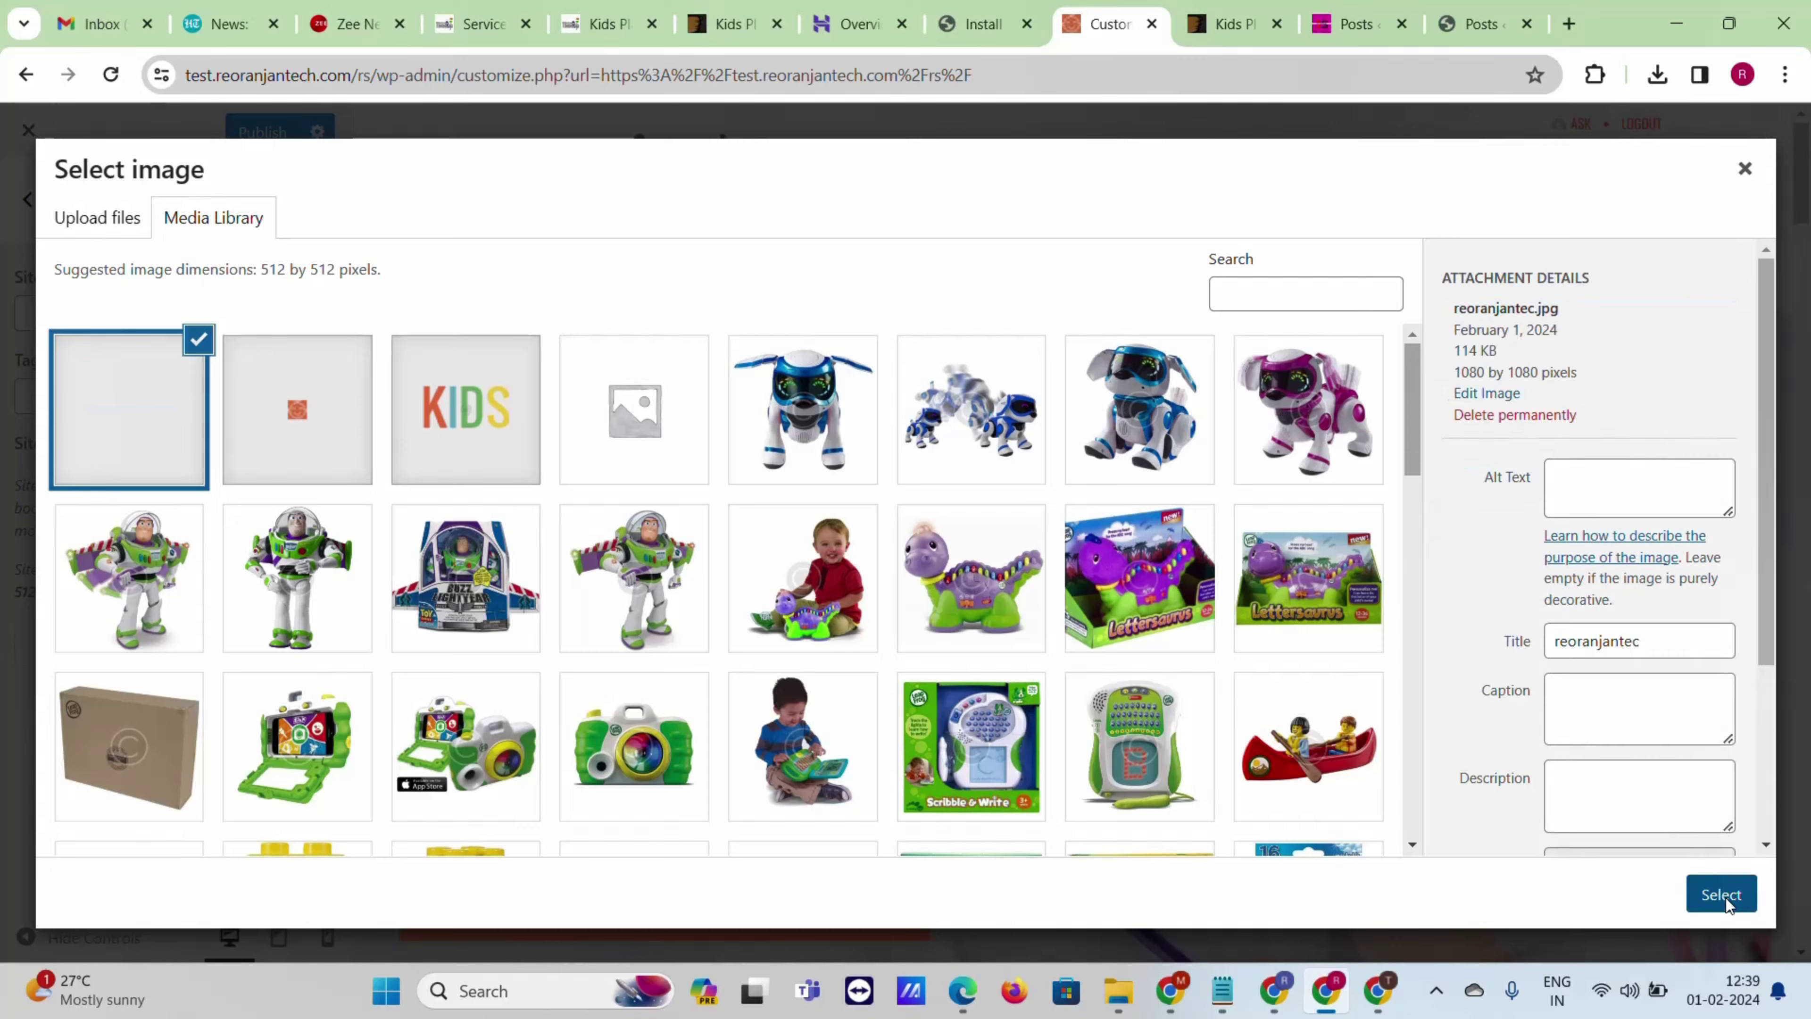
click(1727, 900)
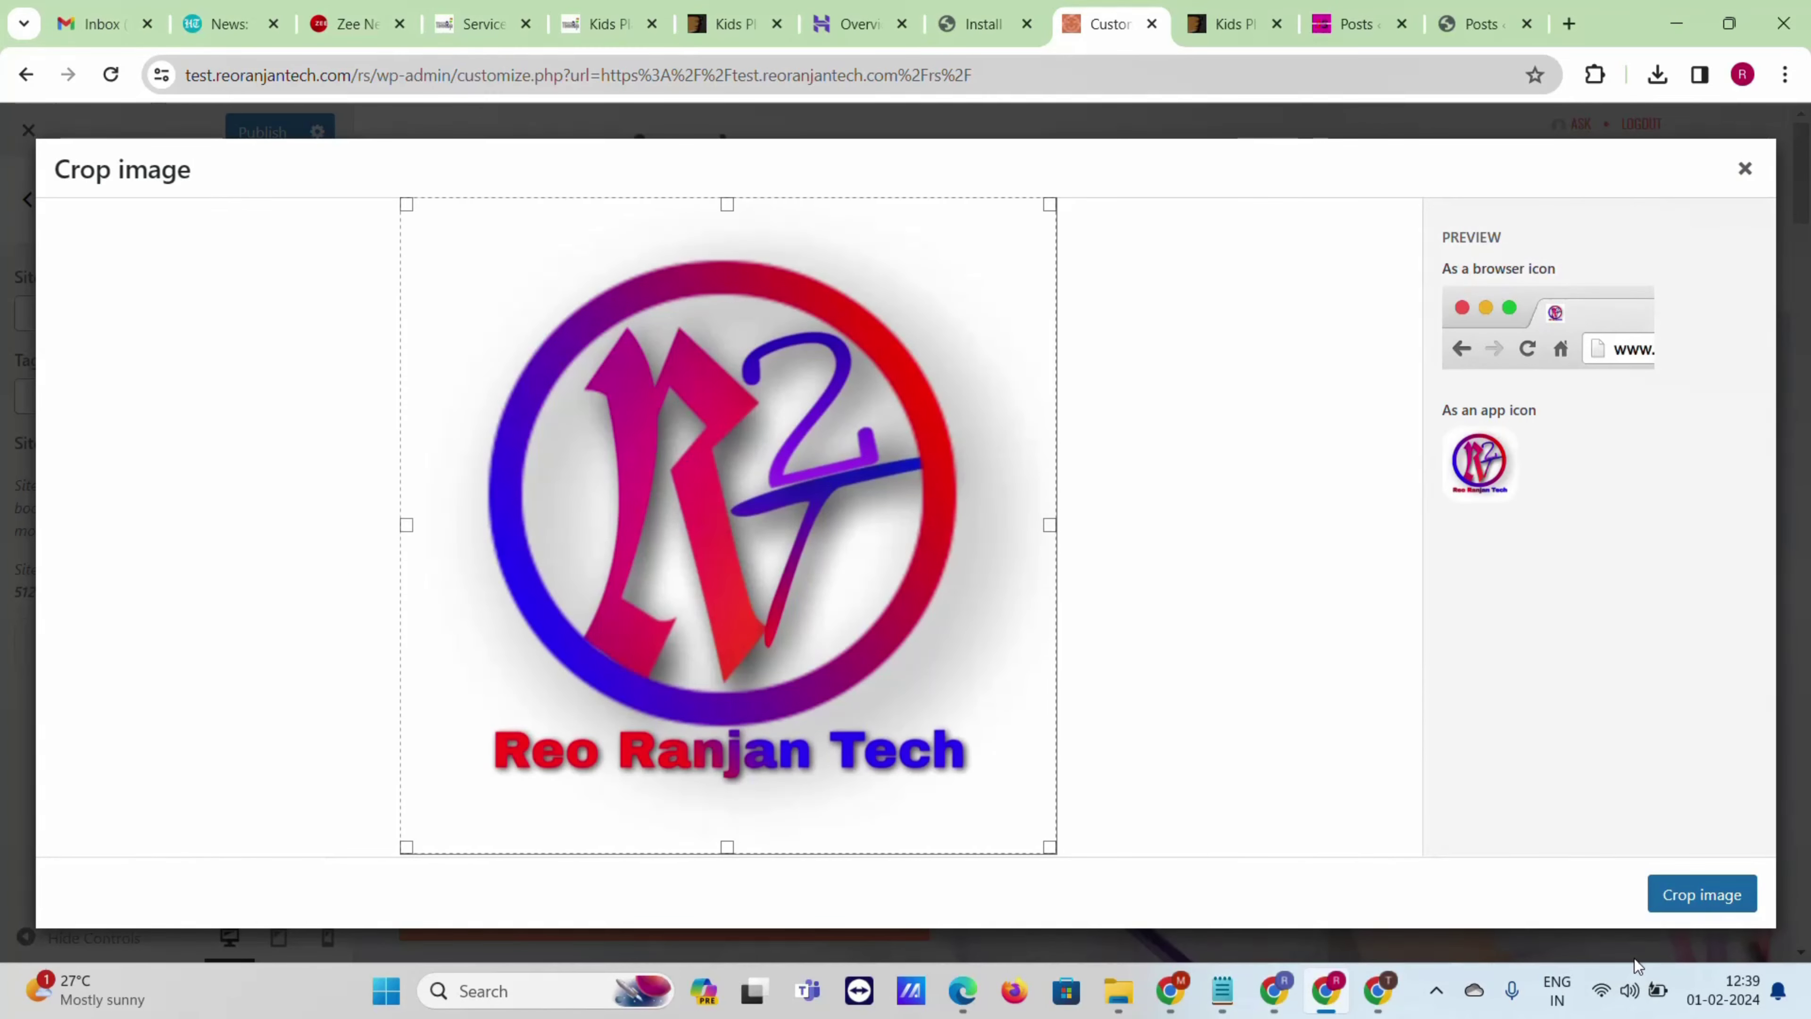
click(1705, 900)
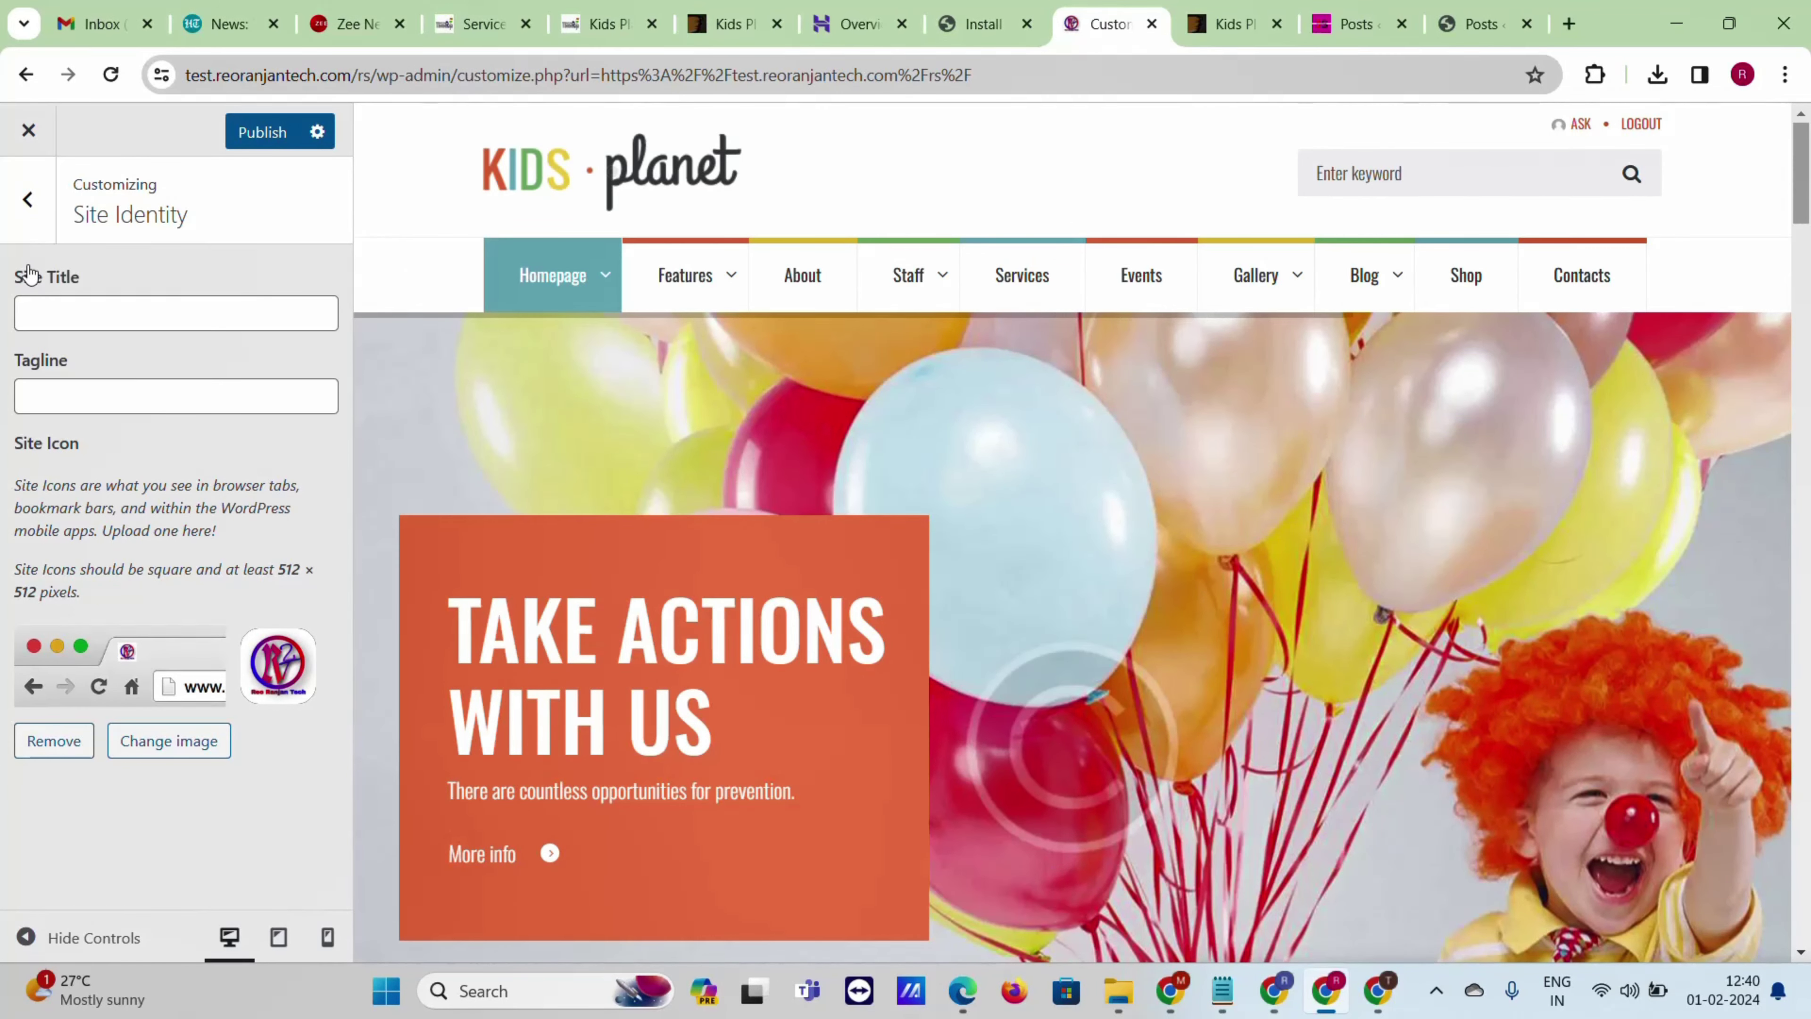
click(29, 221)
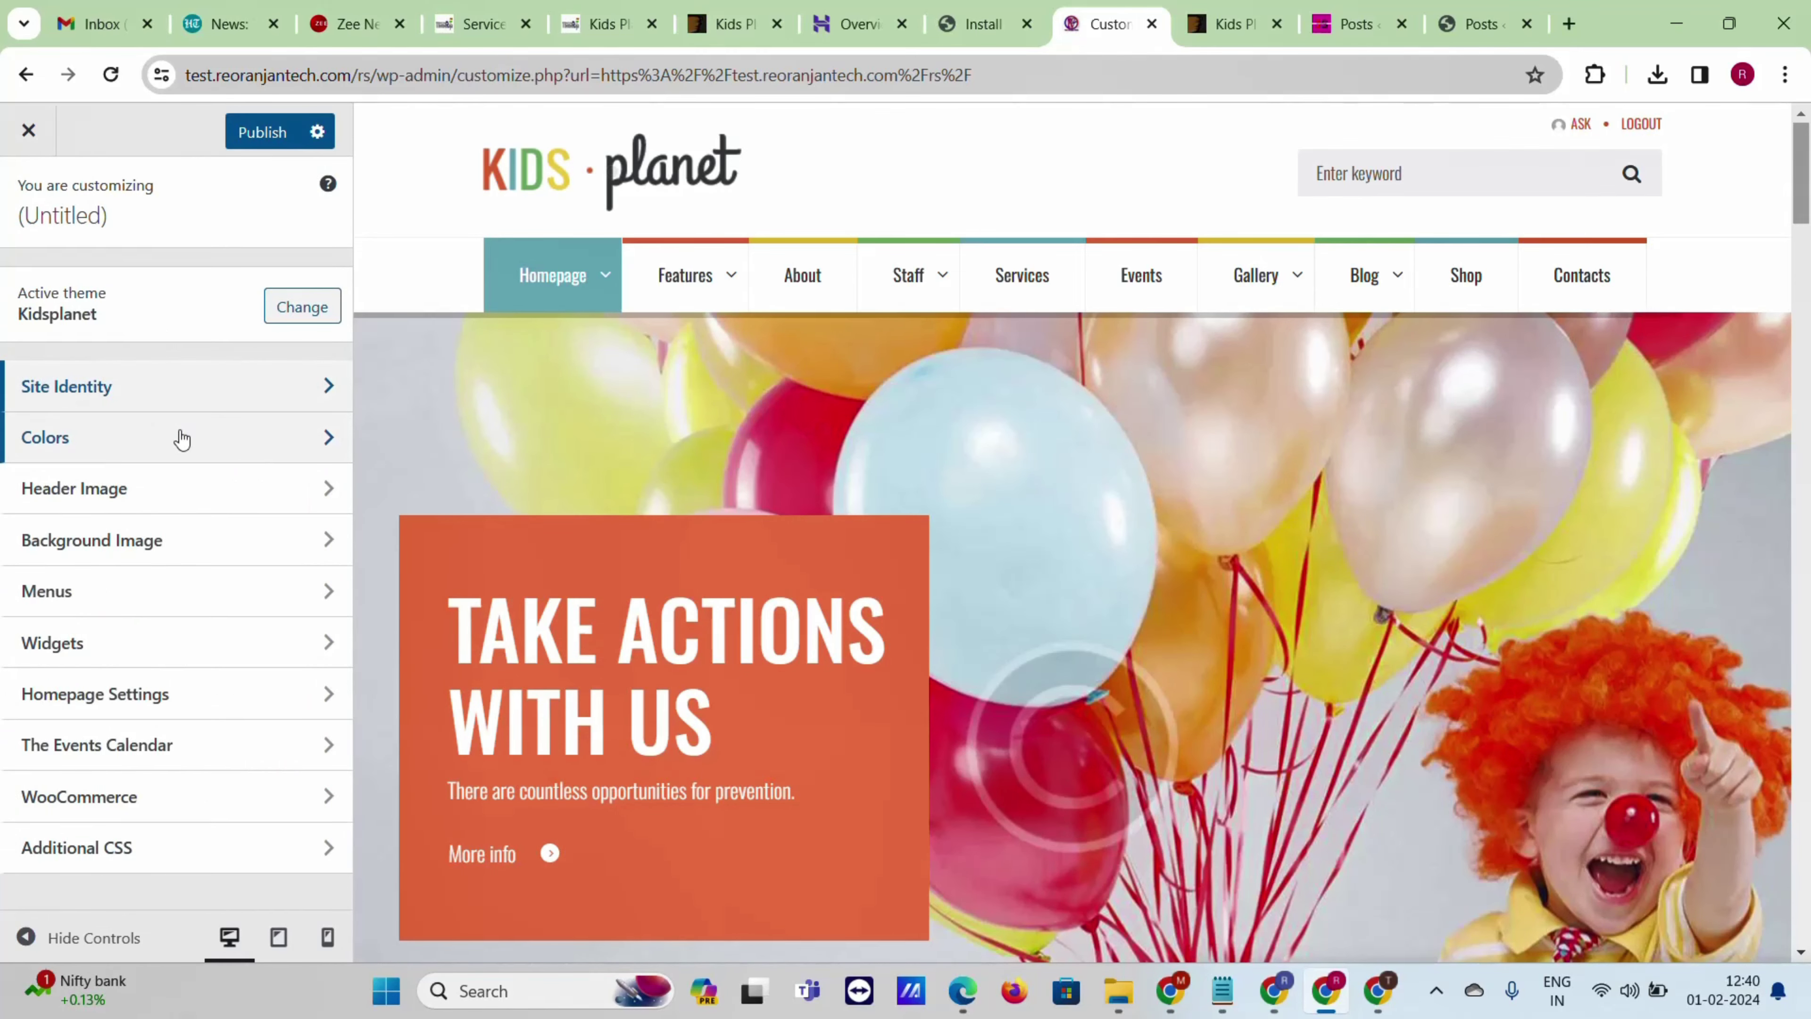
- Set the site background colour to white in the Colors settings
click(182, 438)
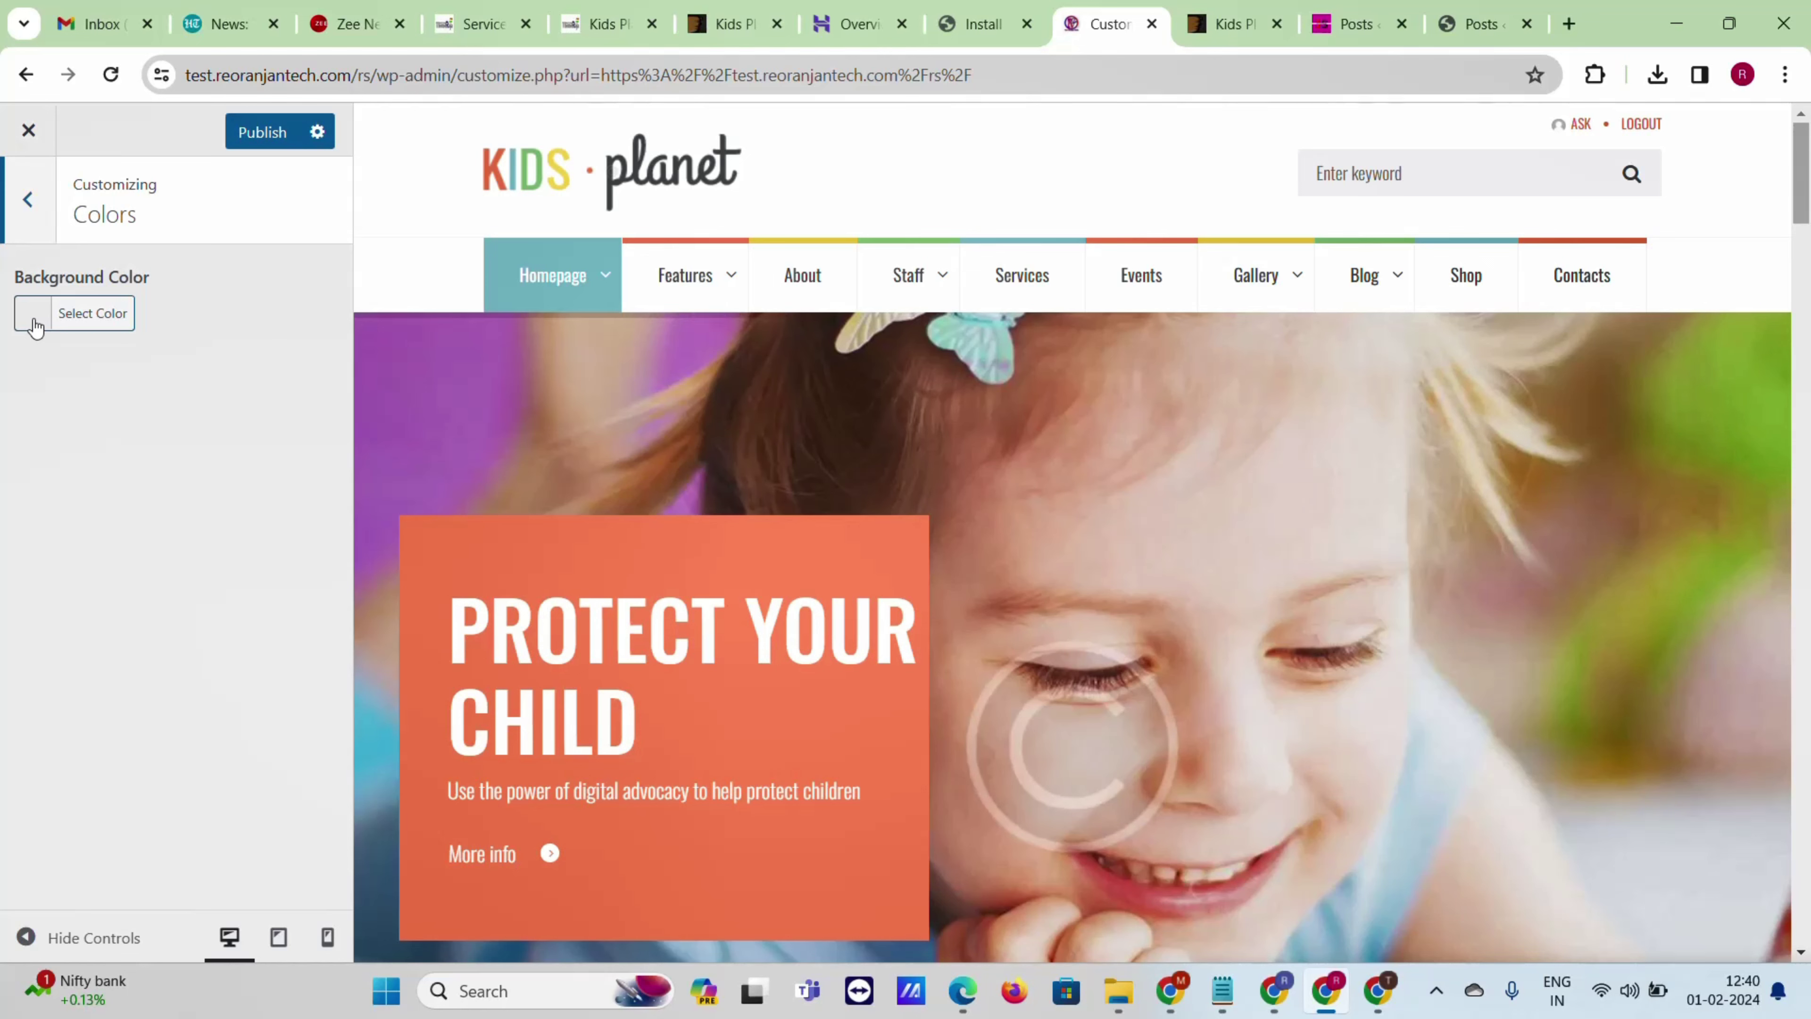
click(33, 314)
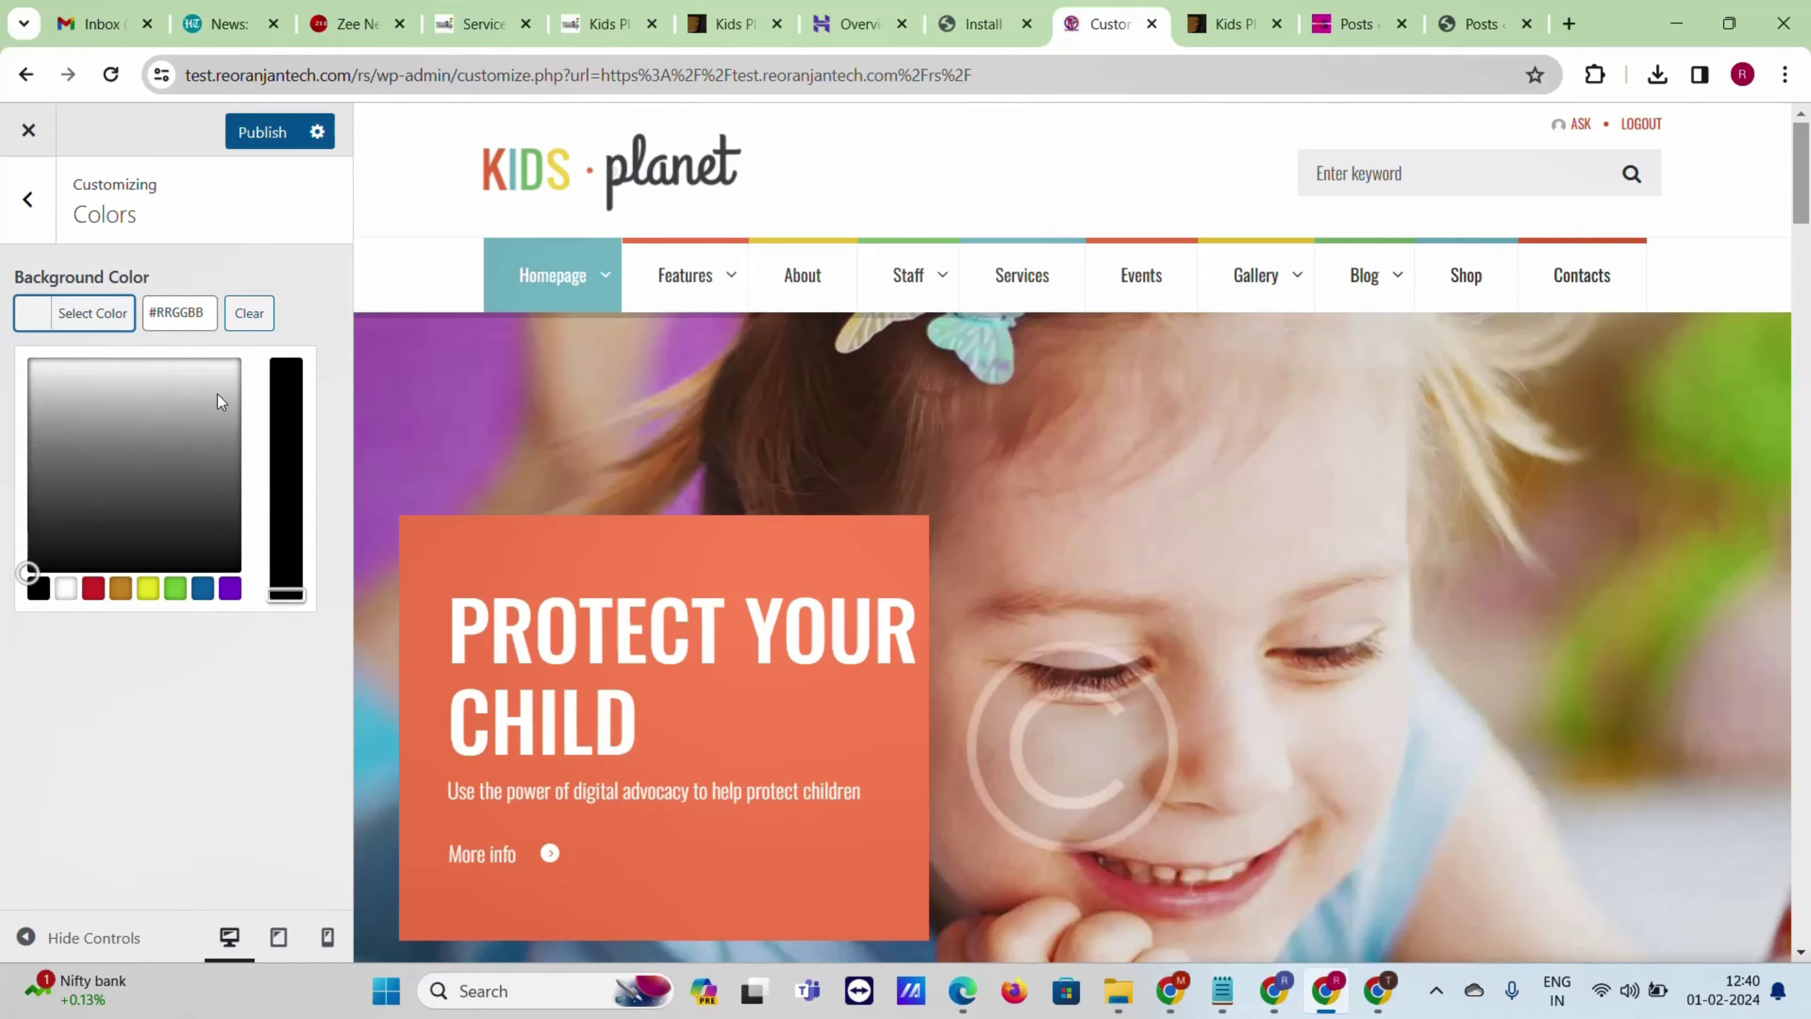
drag(219, 401, 202, 479)
click(66, 588)
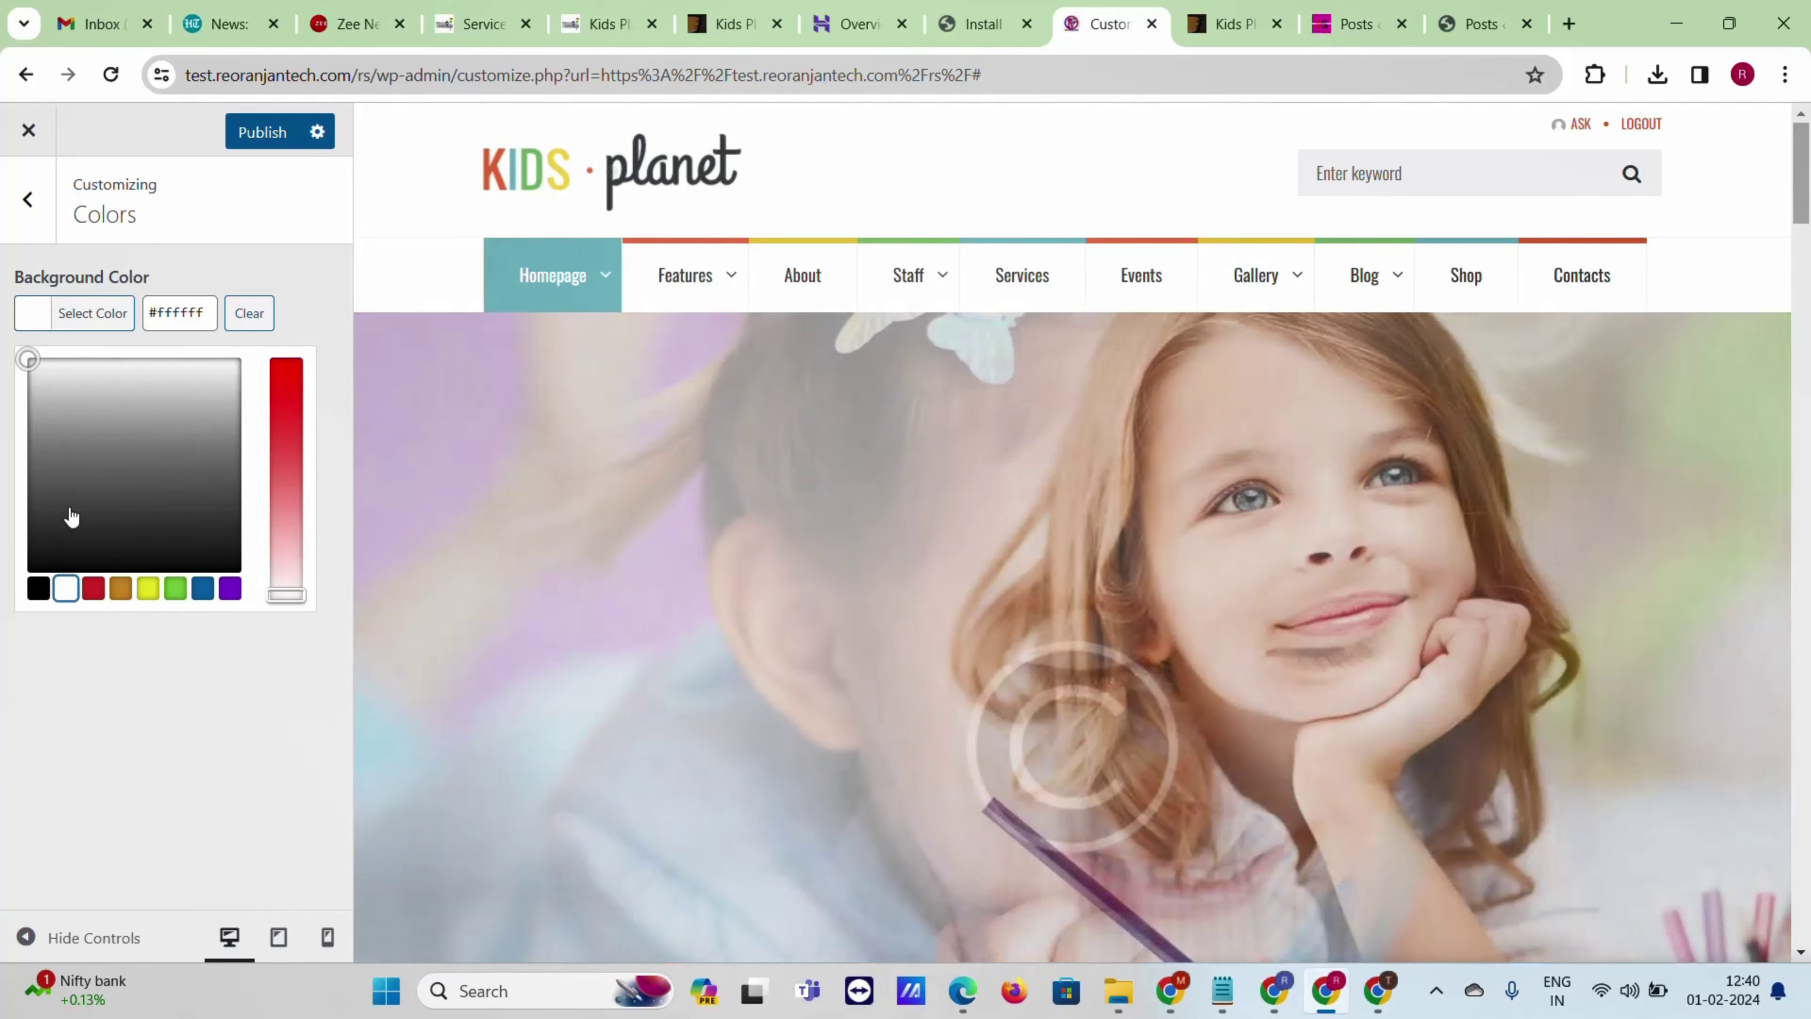
click(28, 202)
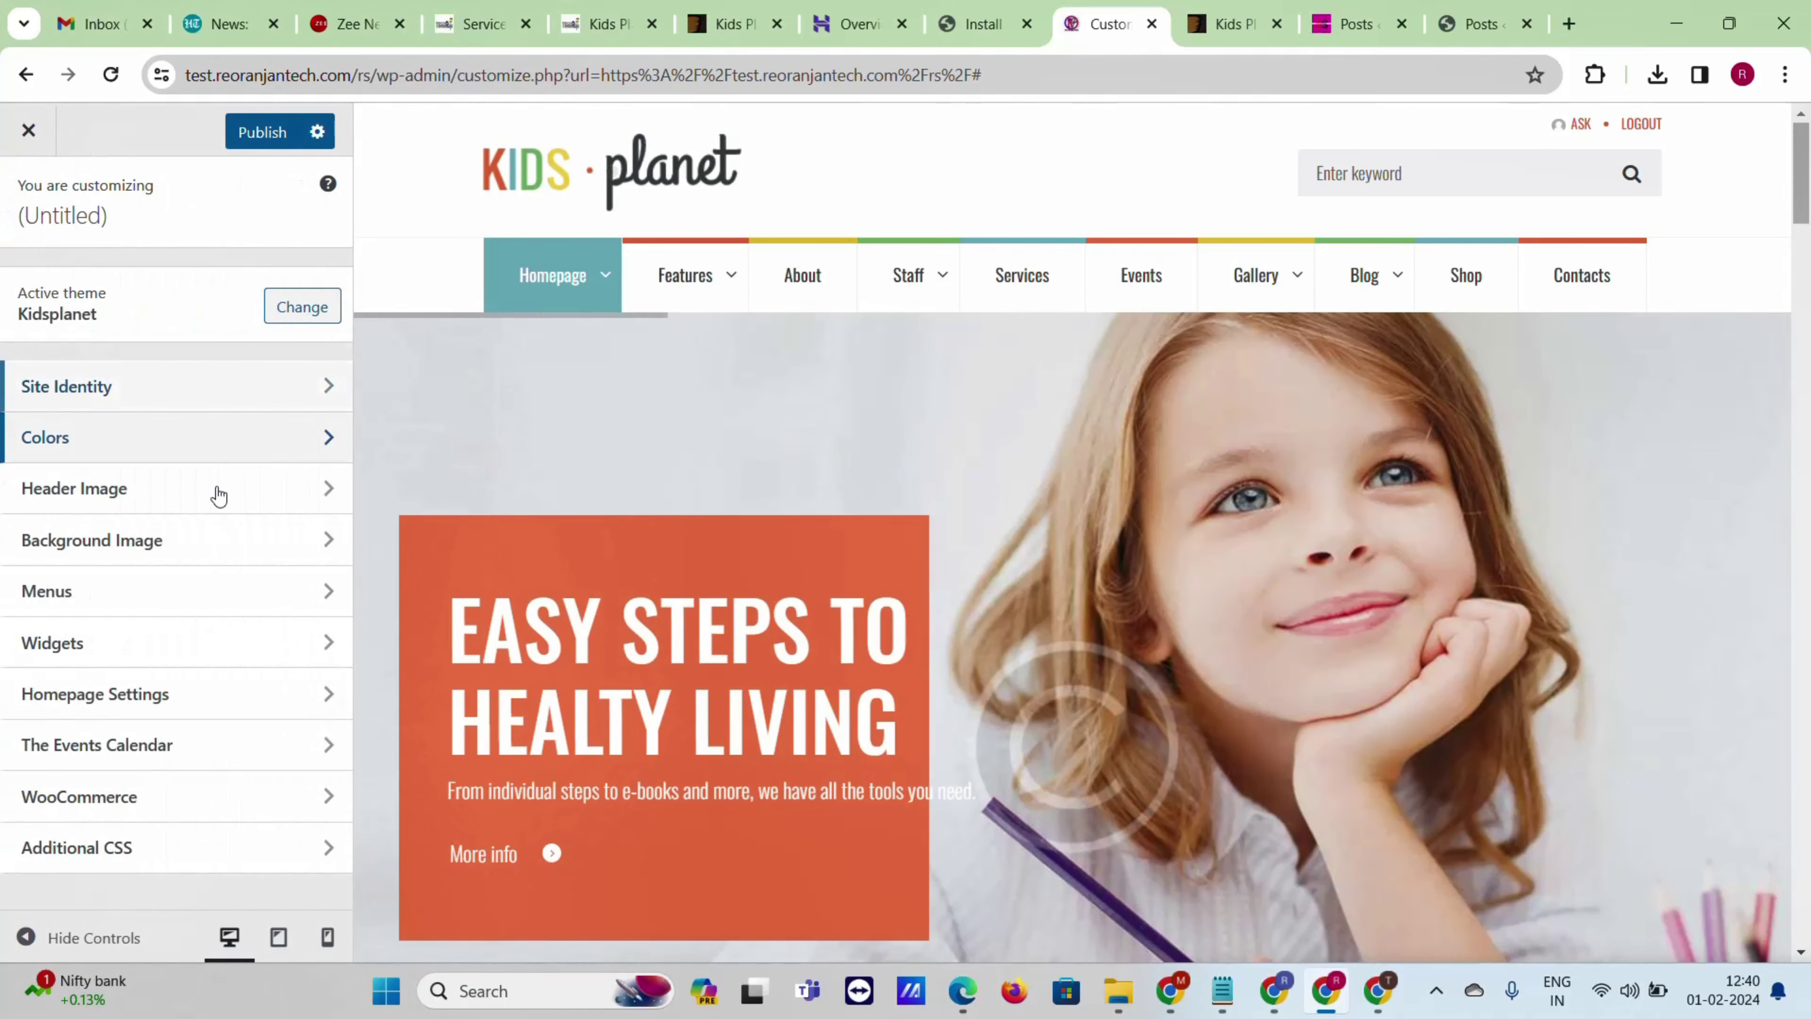
- Look over the Header Image and Background Image settings without changing them
click(212, 505)
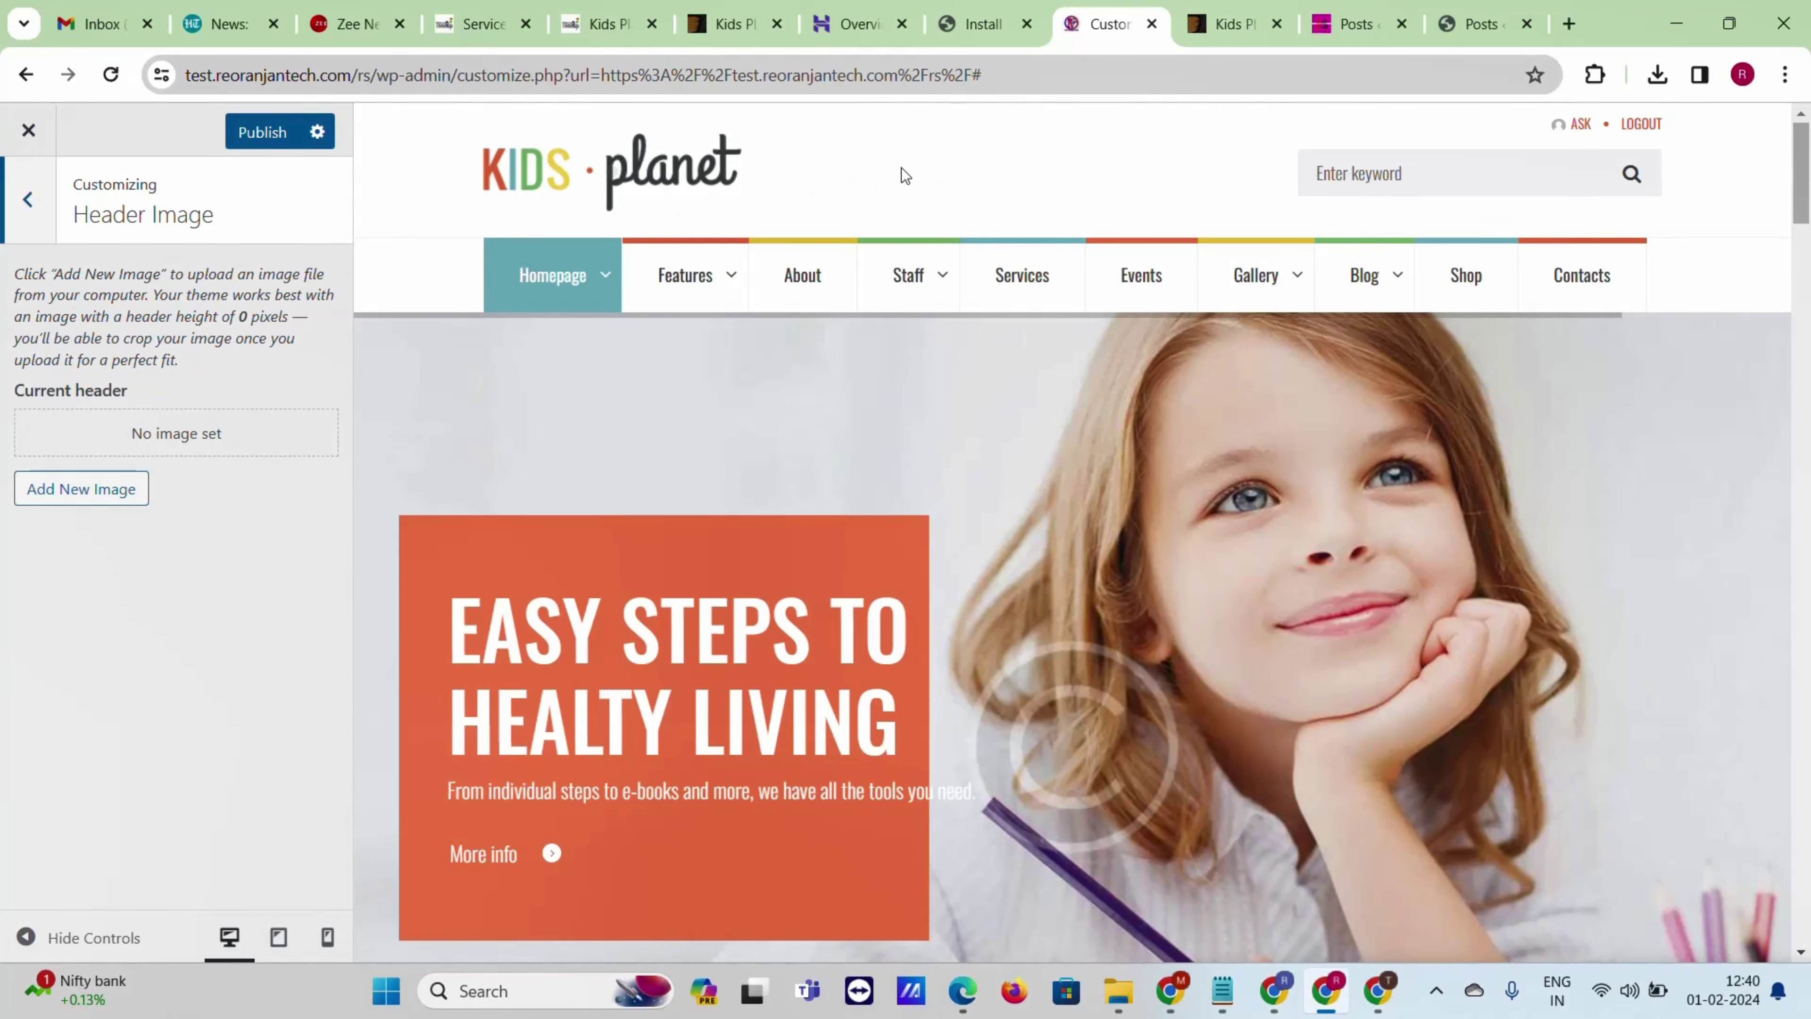
key(Escape)
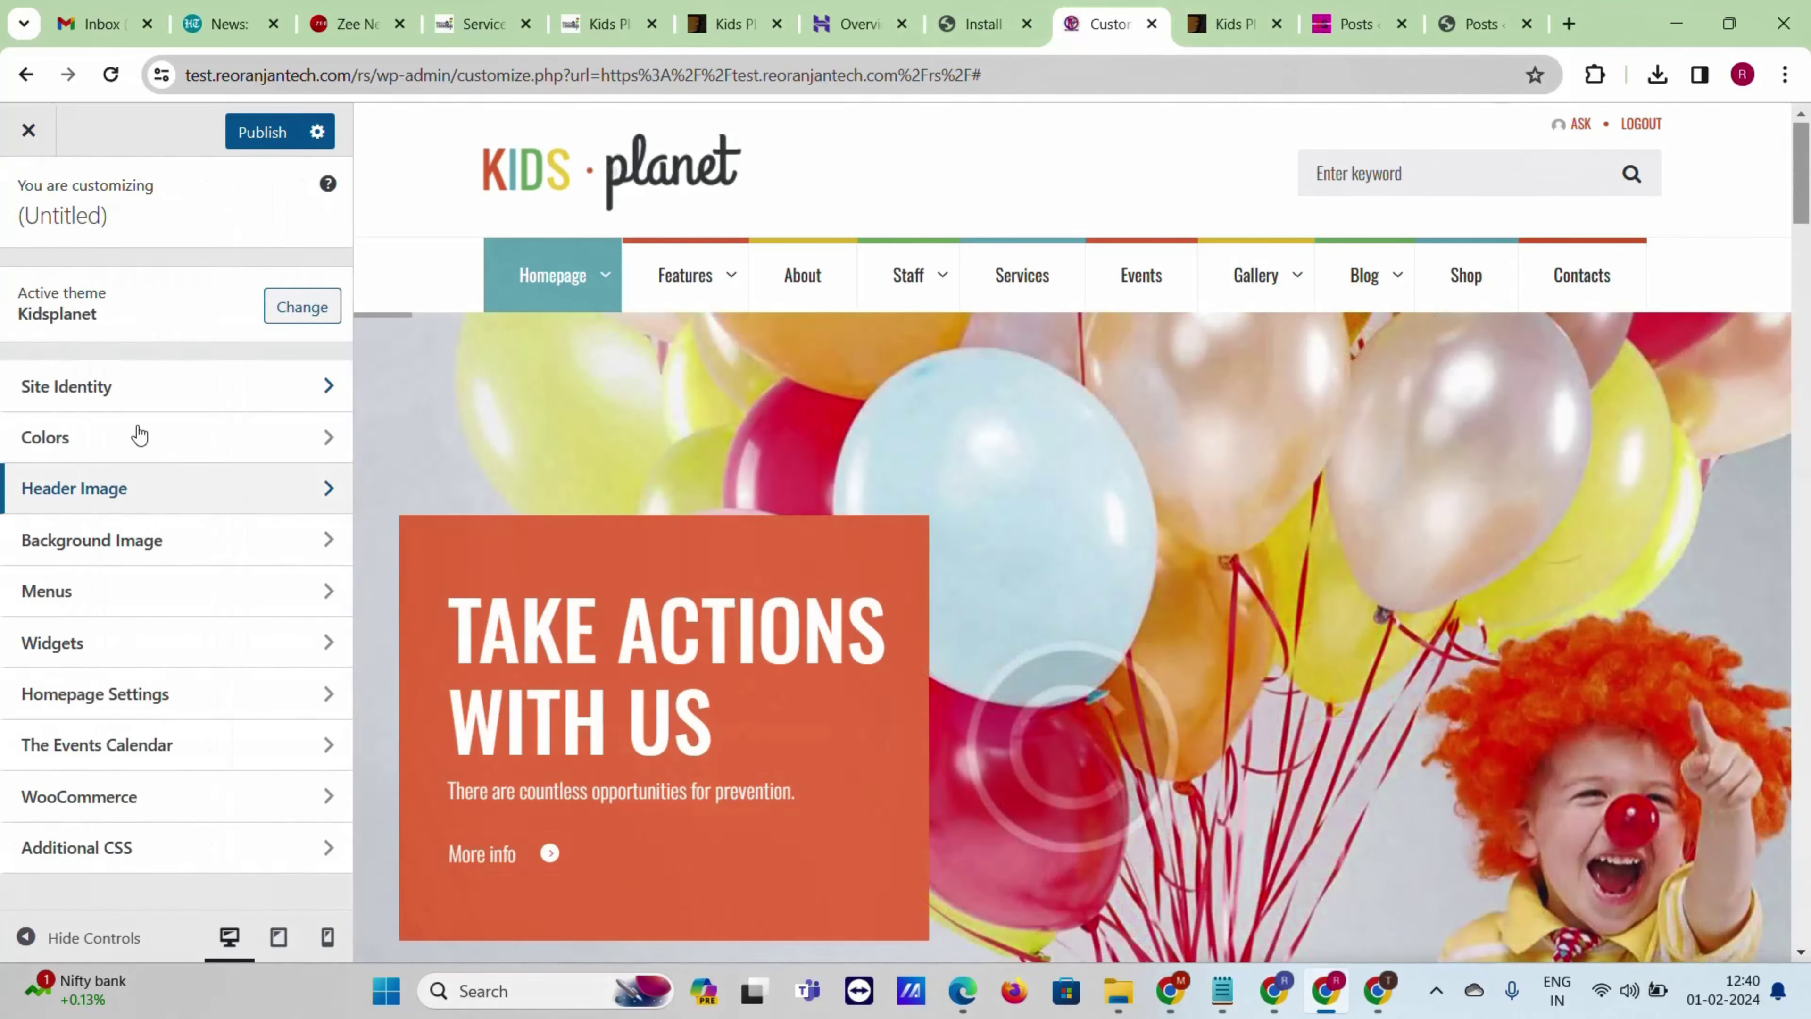
click(169, 558)
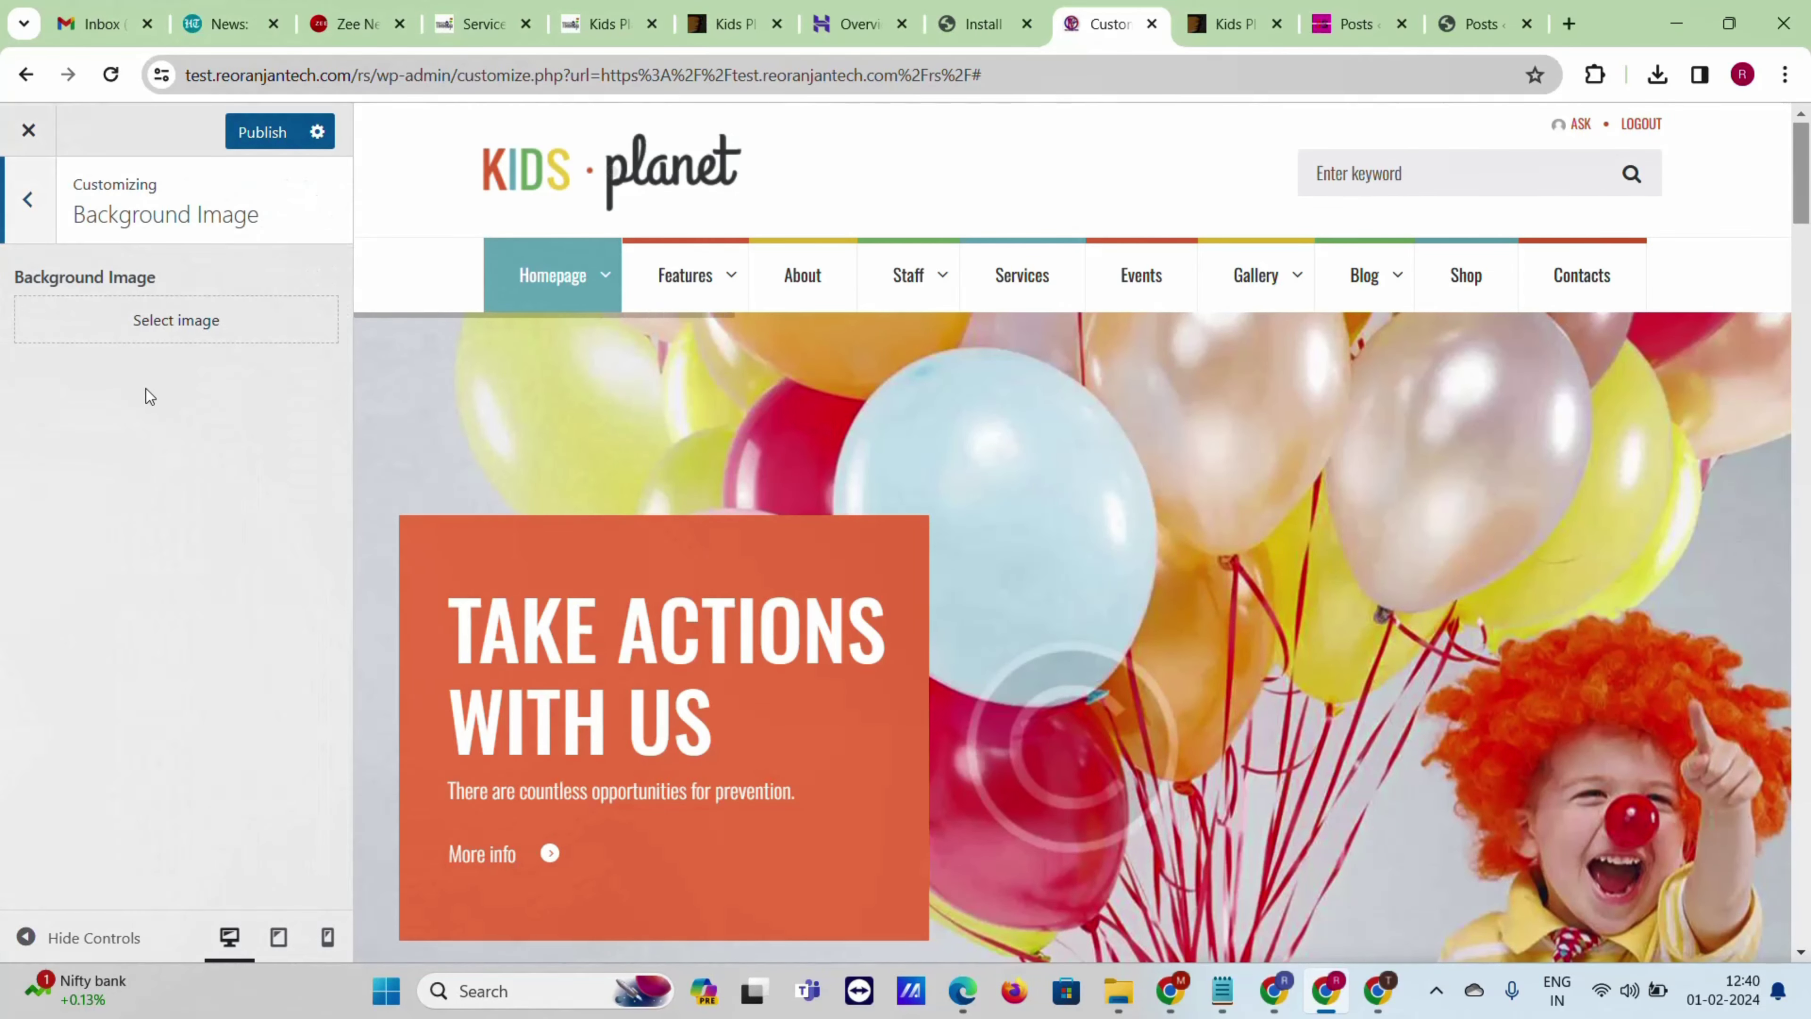
scroll(682, 412, down, 10)
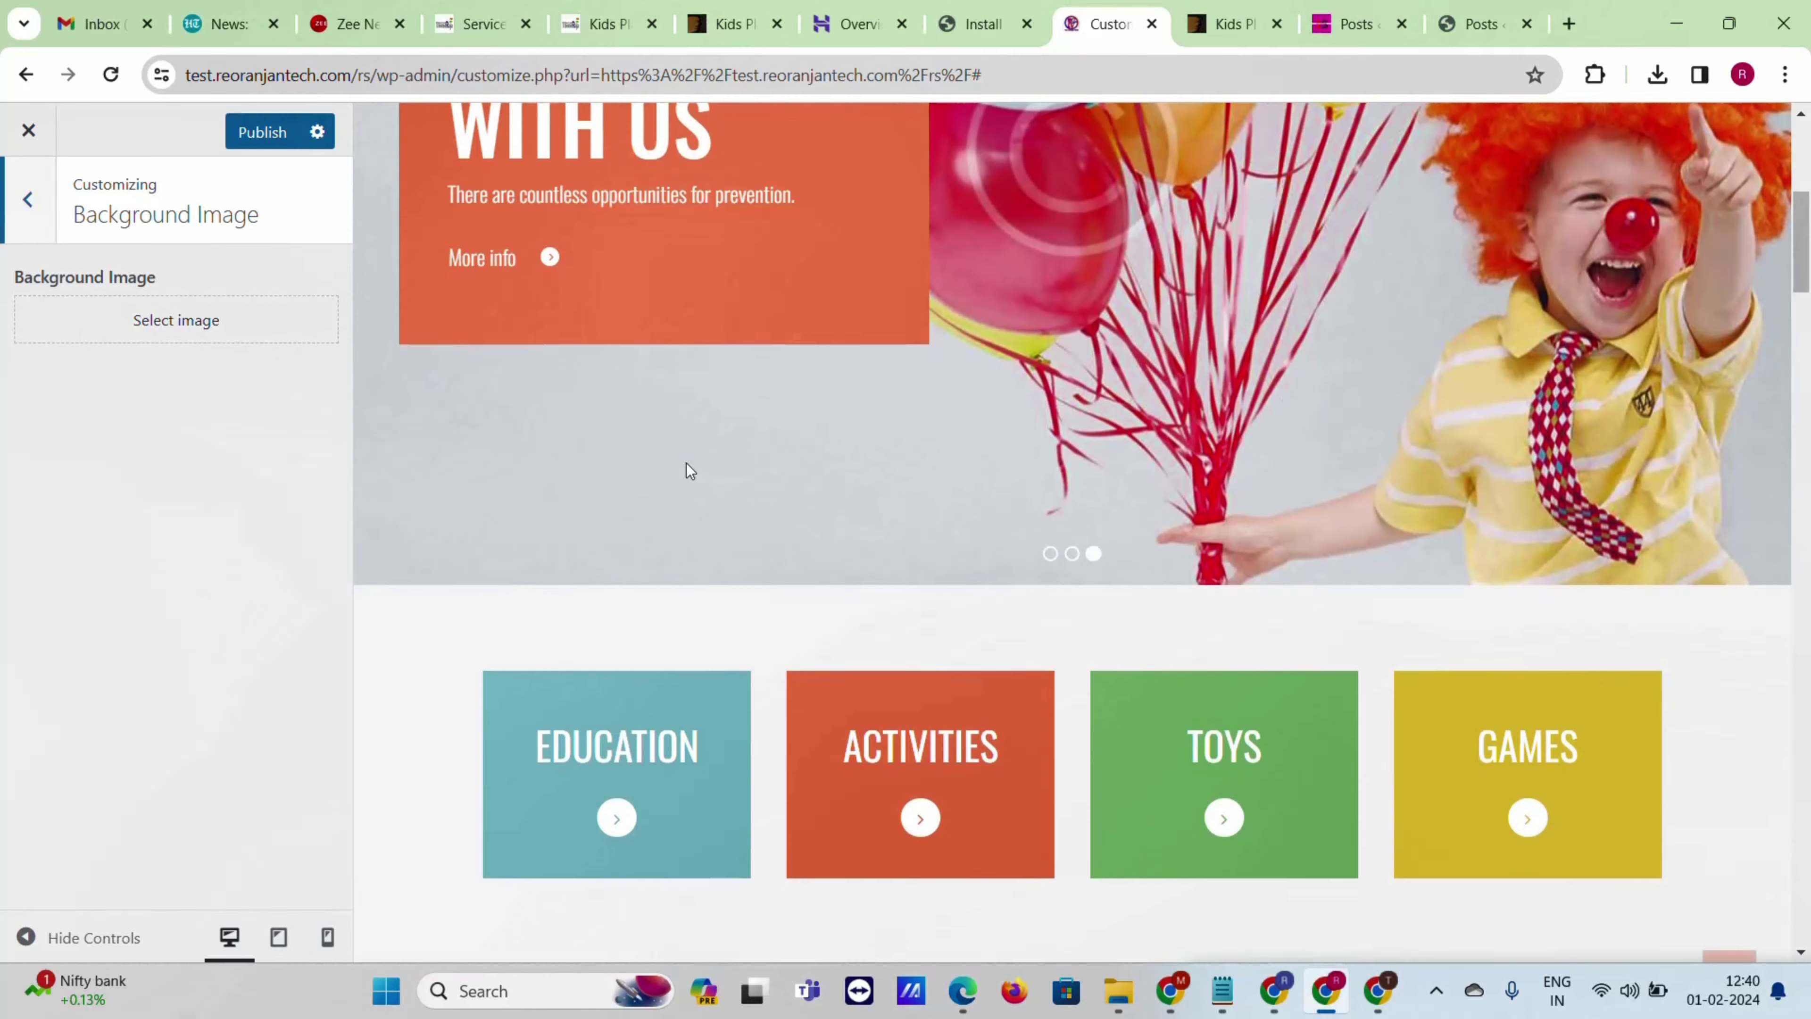
scroll(555, 409, up, 12)
click(21, 211)
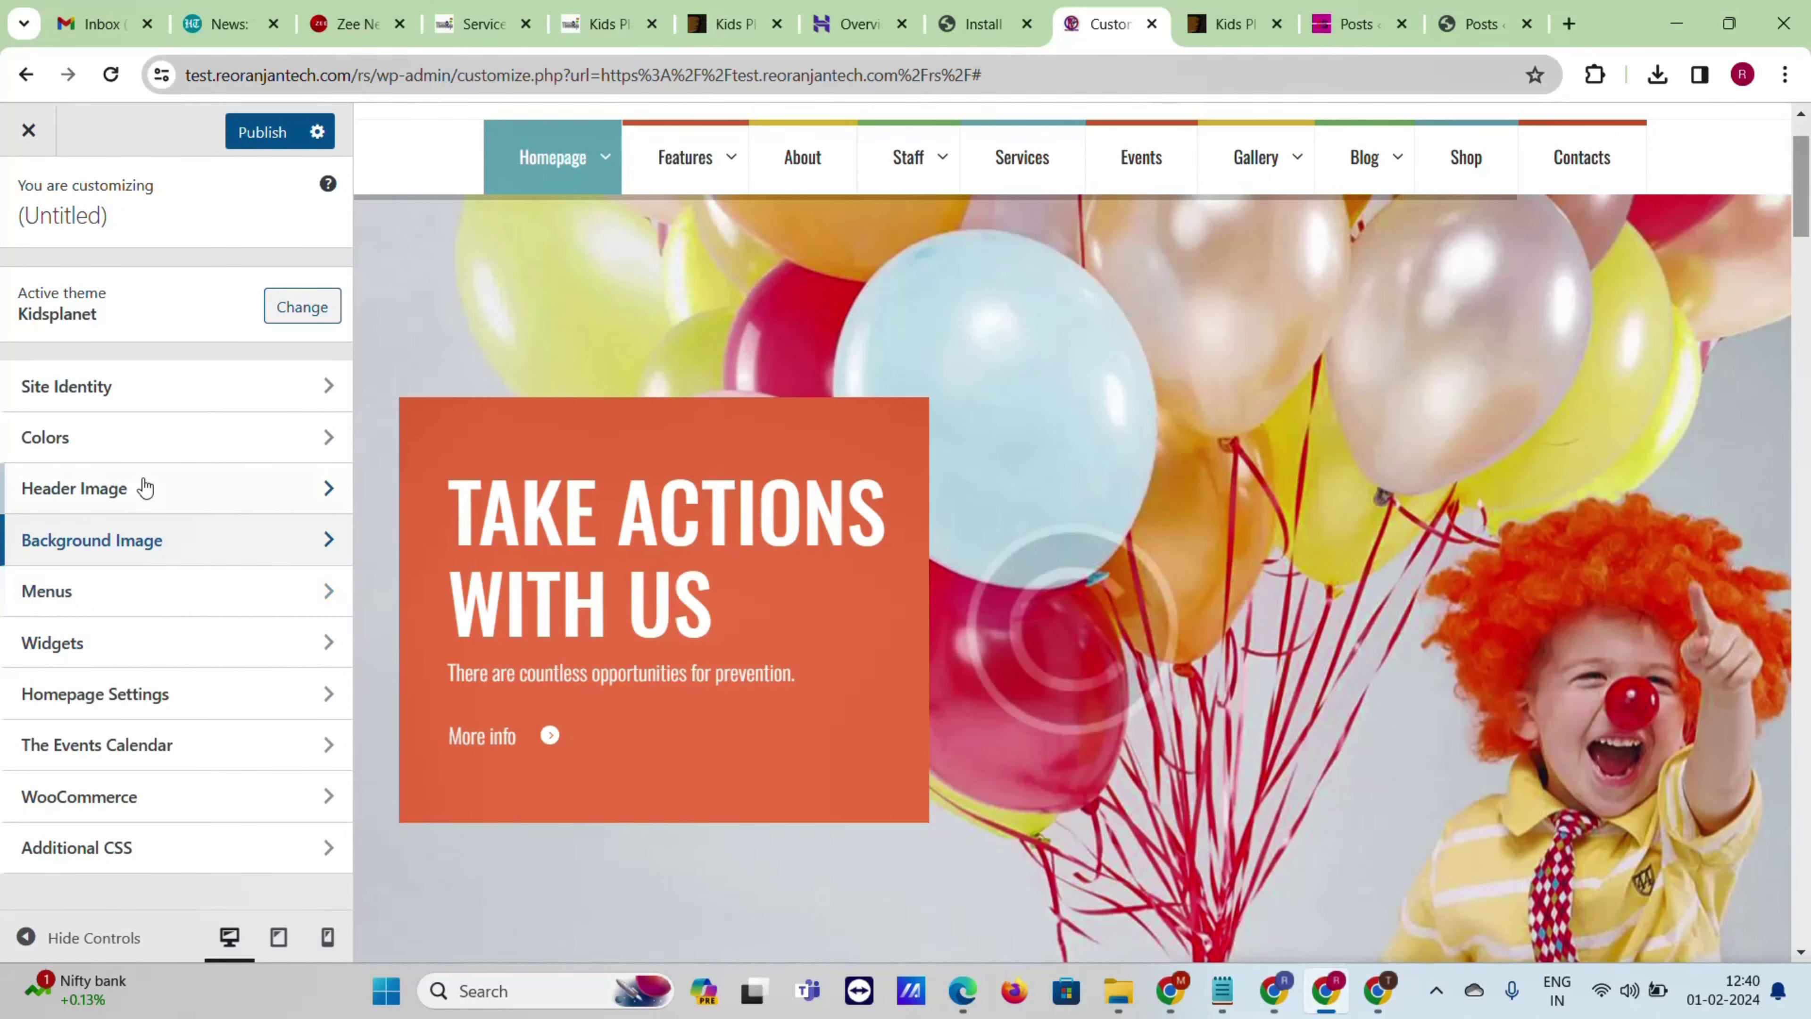
- Publish the Customizer changes and close it to view the live Kids Planet site
click(178, 758)
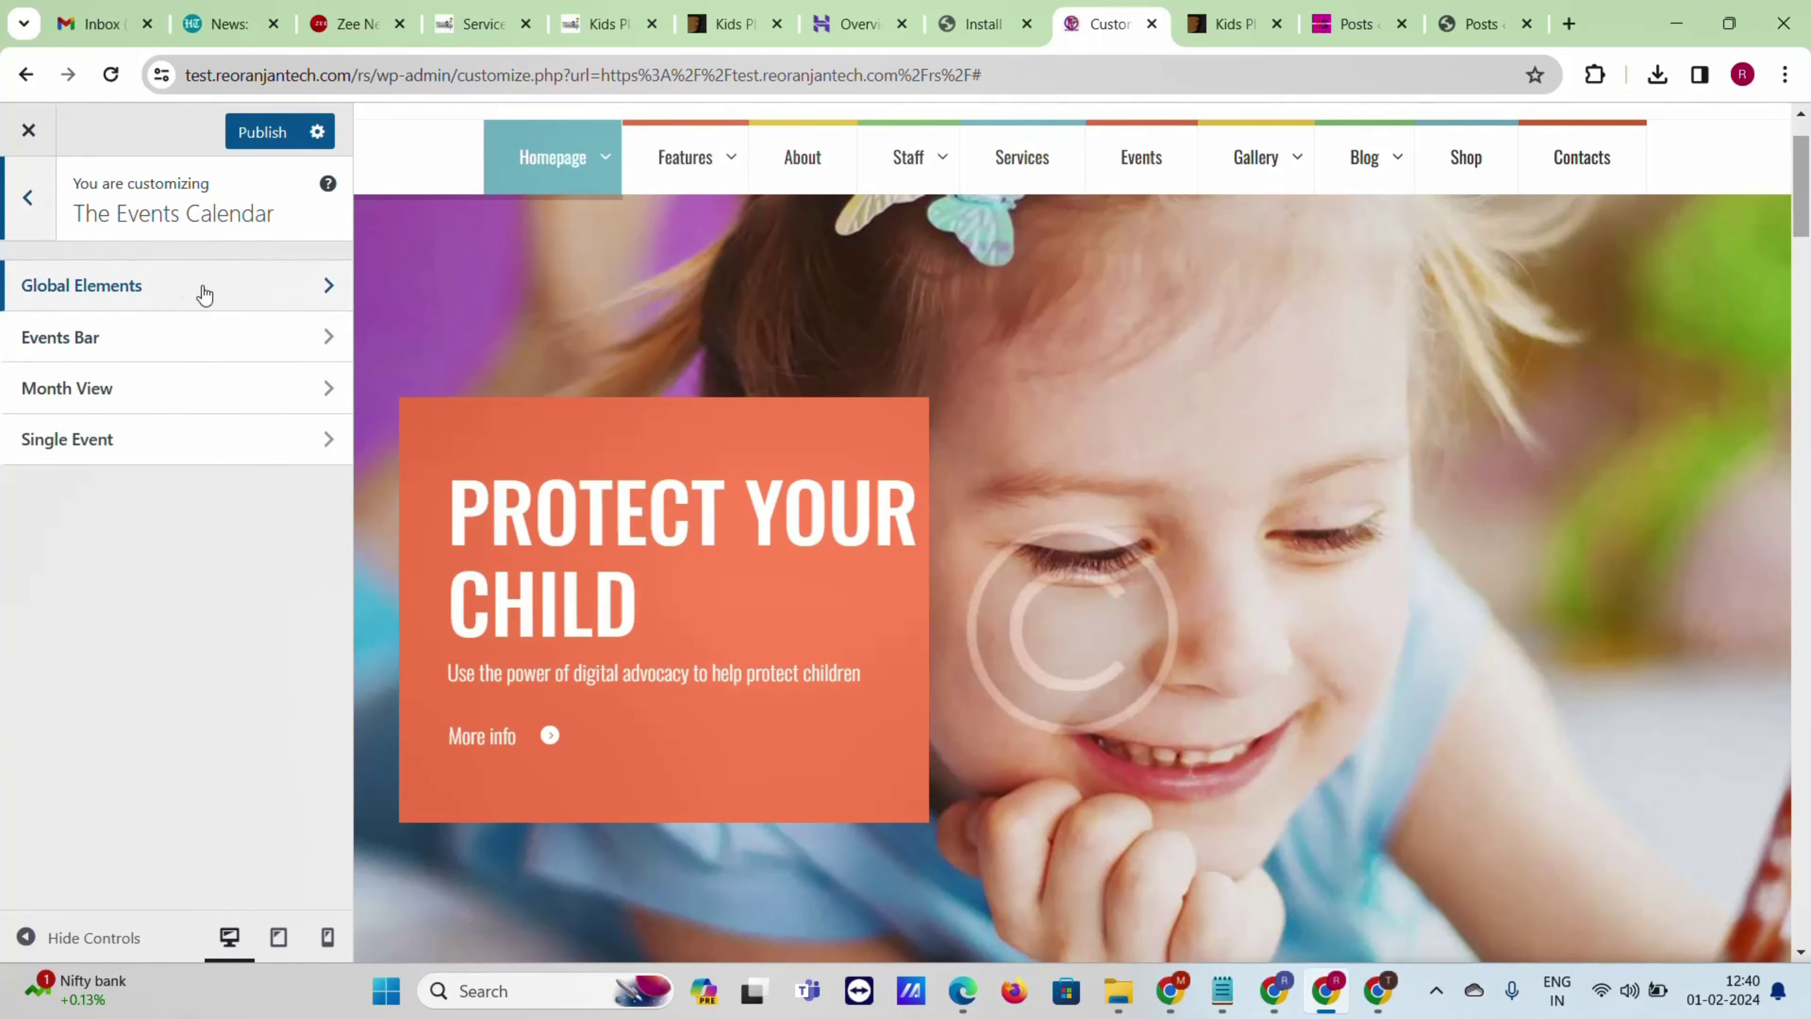
click(266, 135)
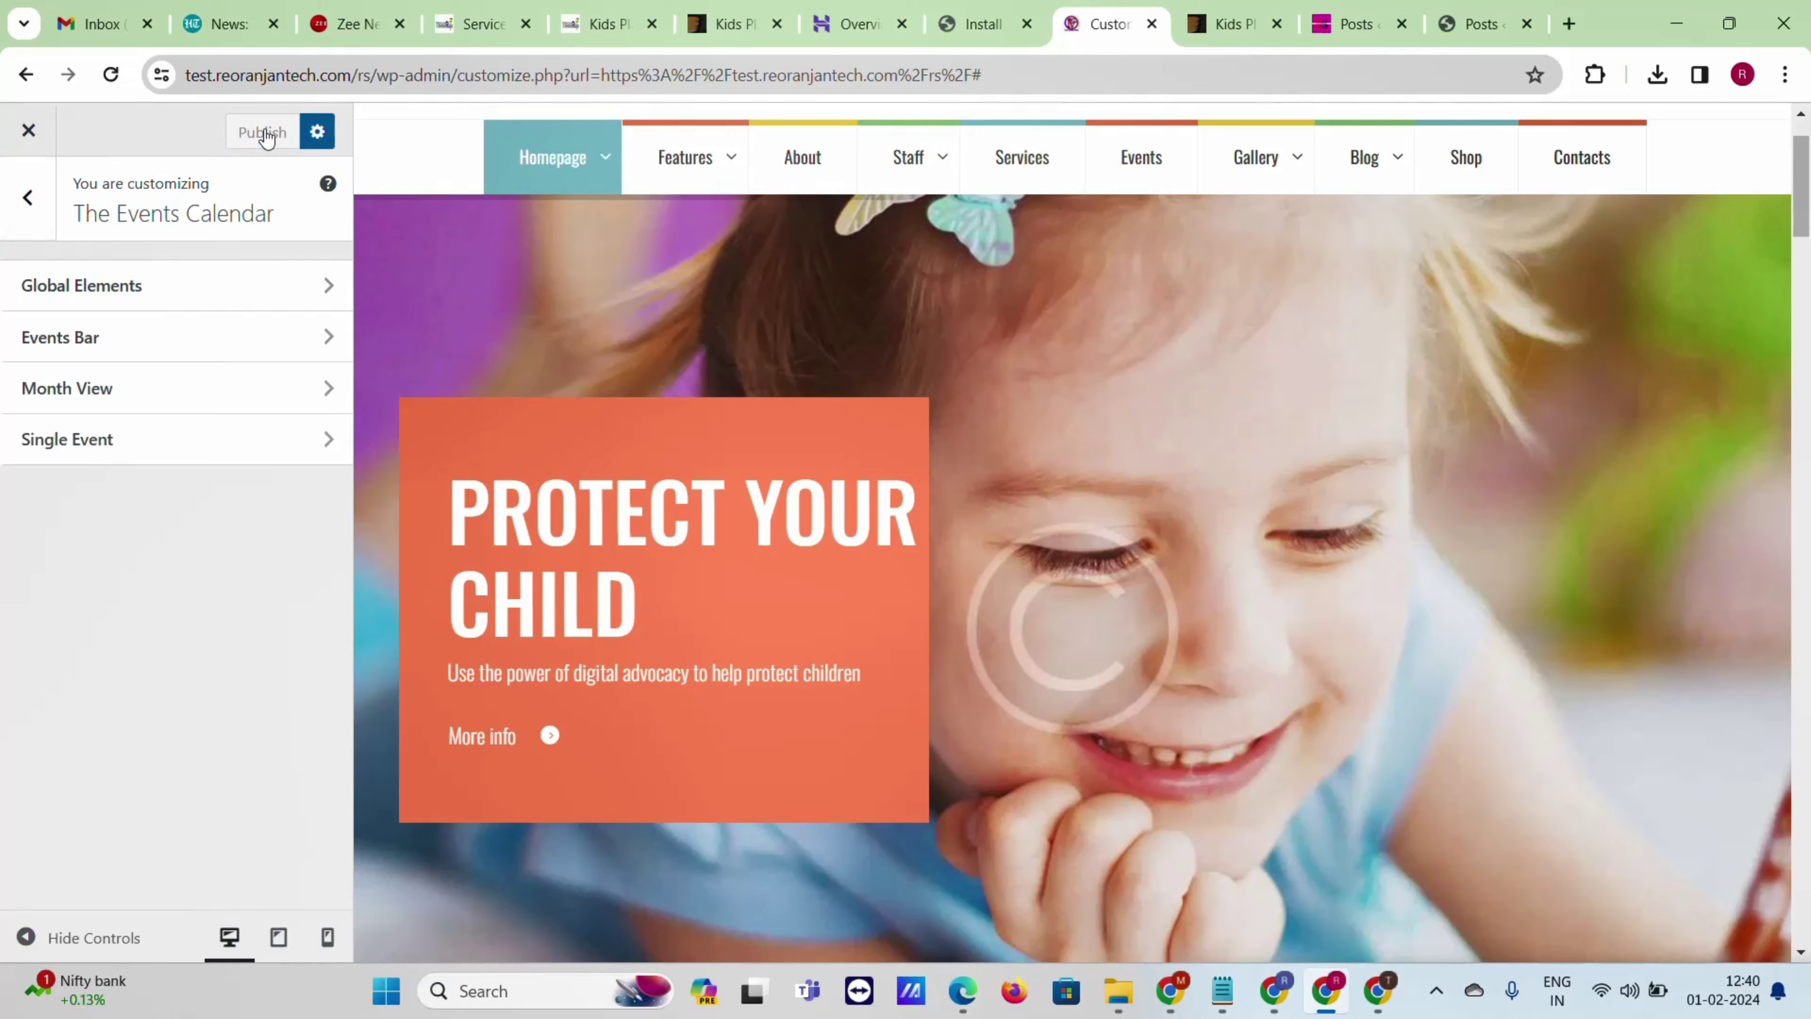
scroll(1269, 574, down, 15)
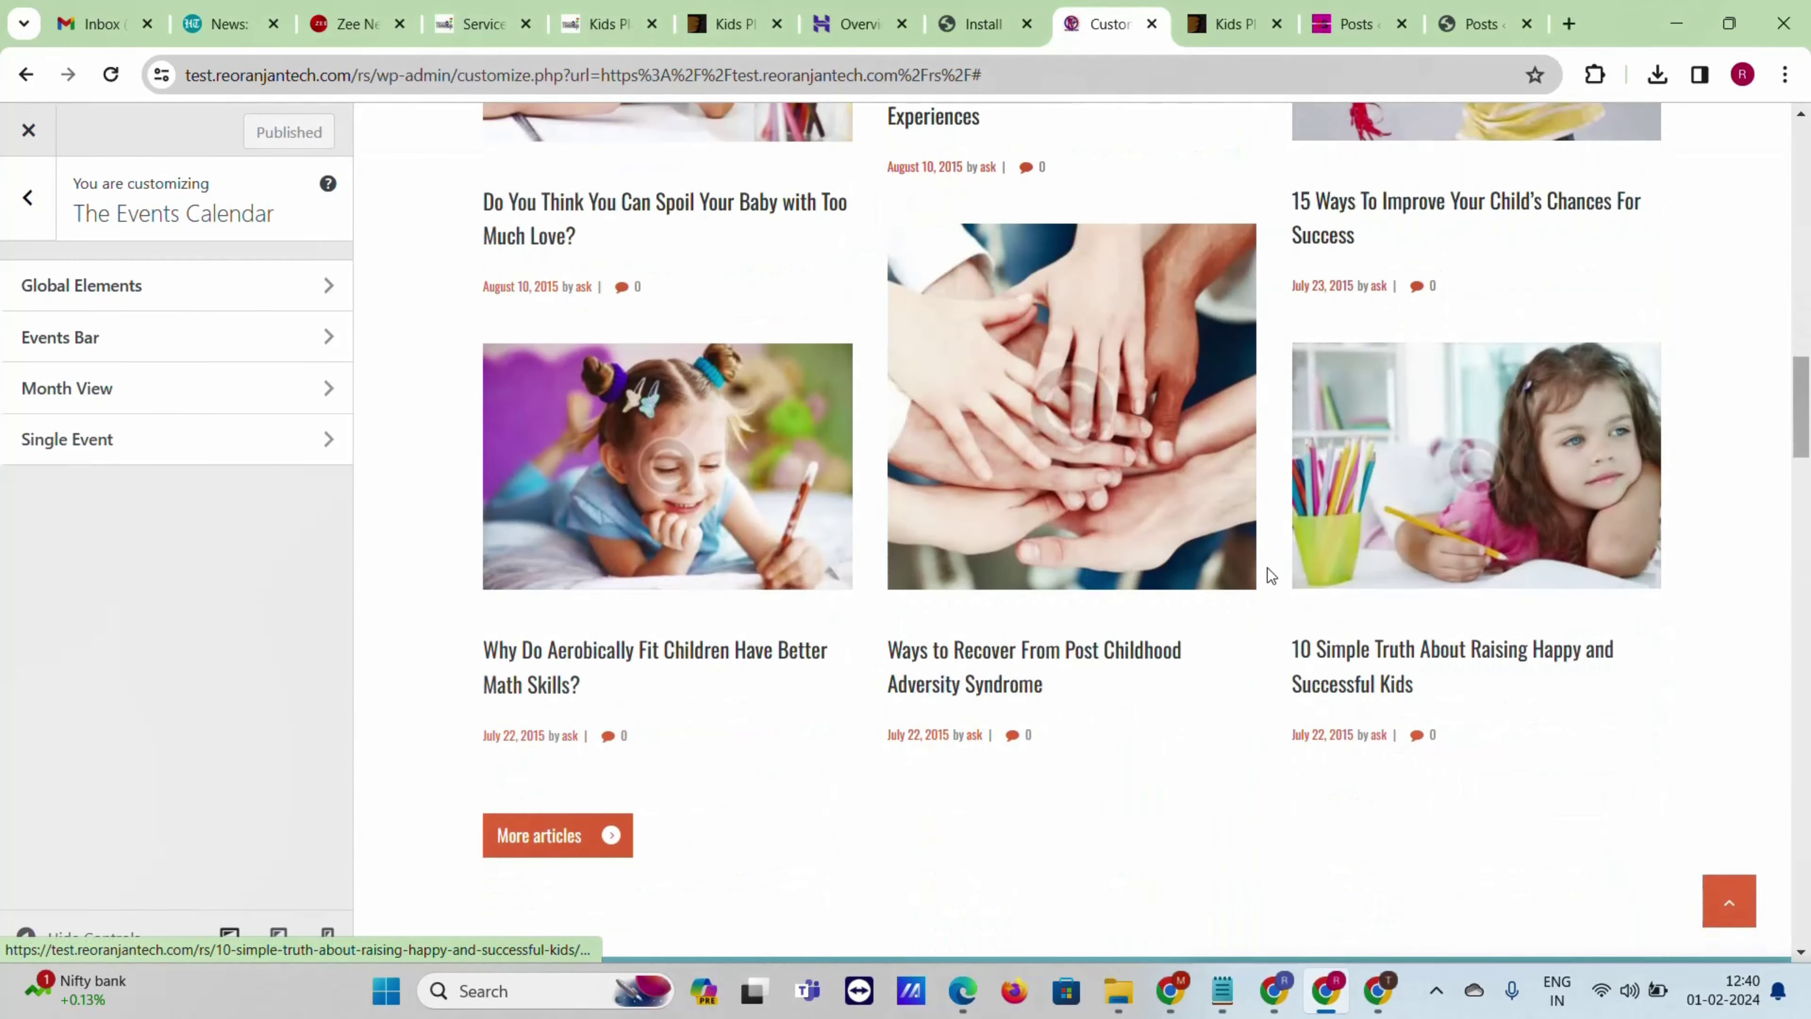
click(28, 131)
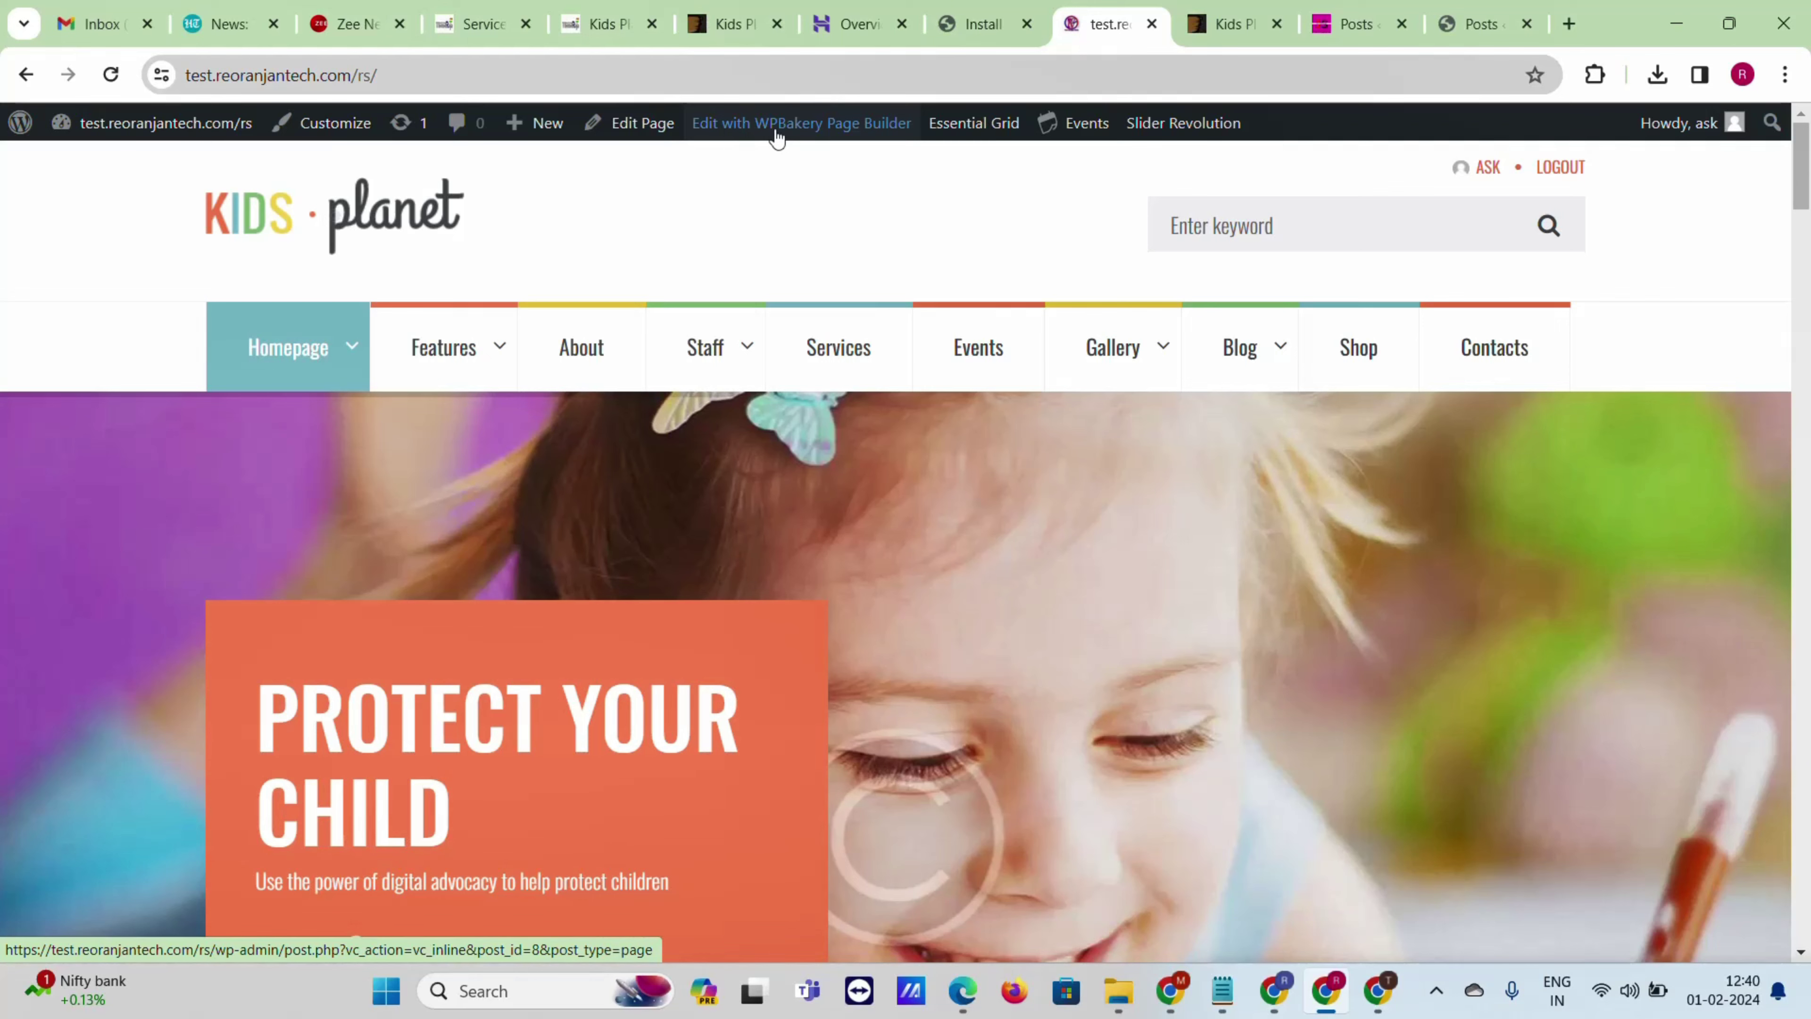
- Open the home page in the WPBakery frontend editor and scroll through its slider and category boxes
click(837, 132)
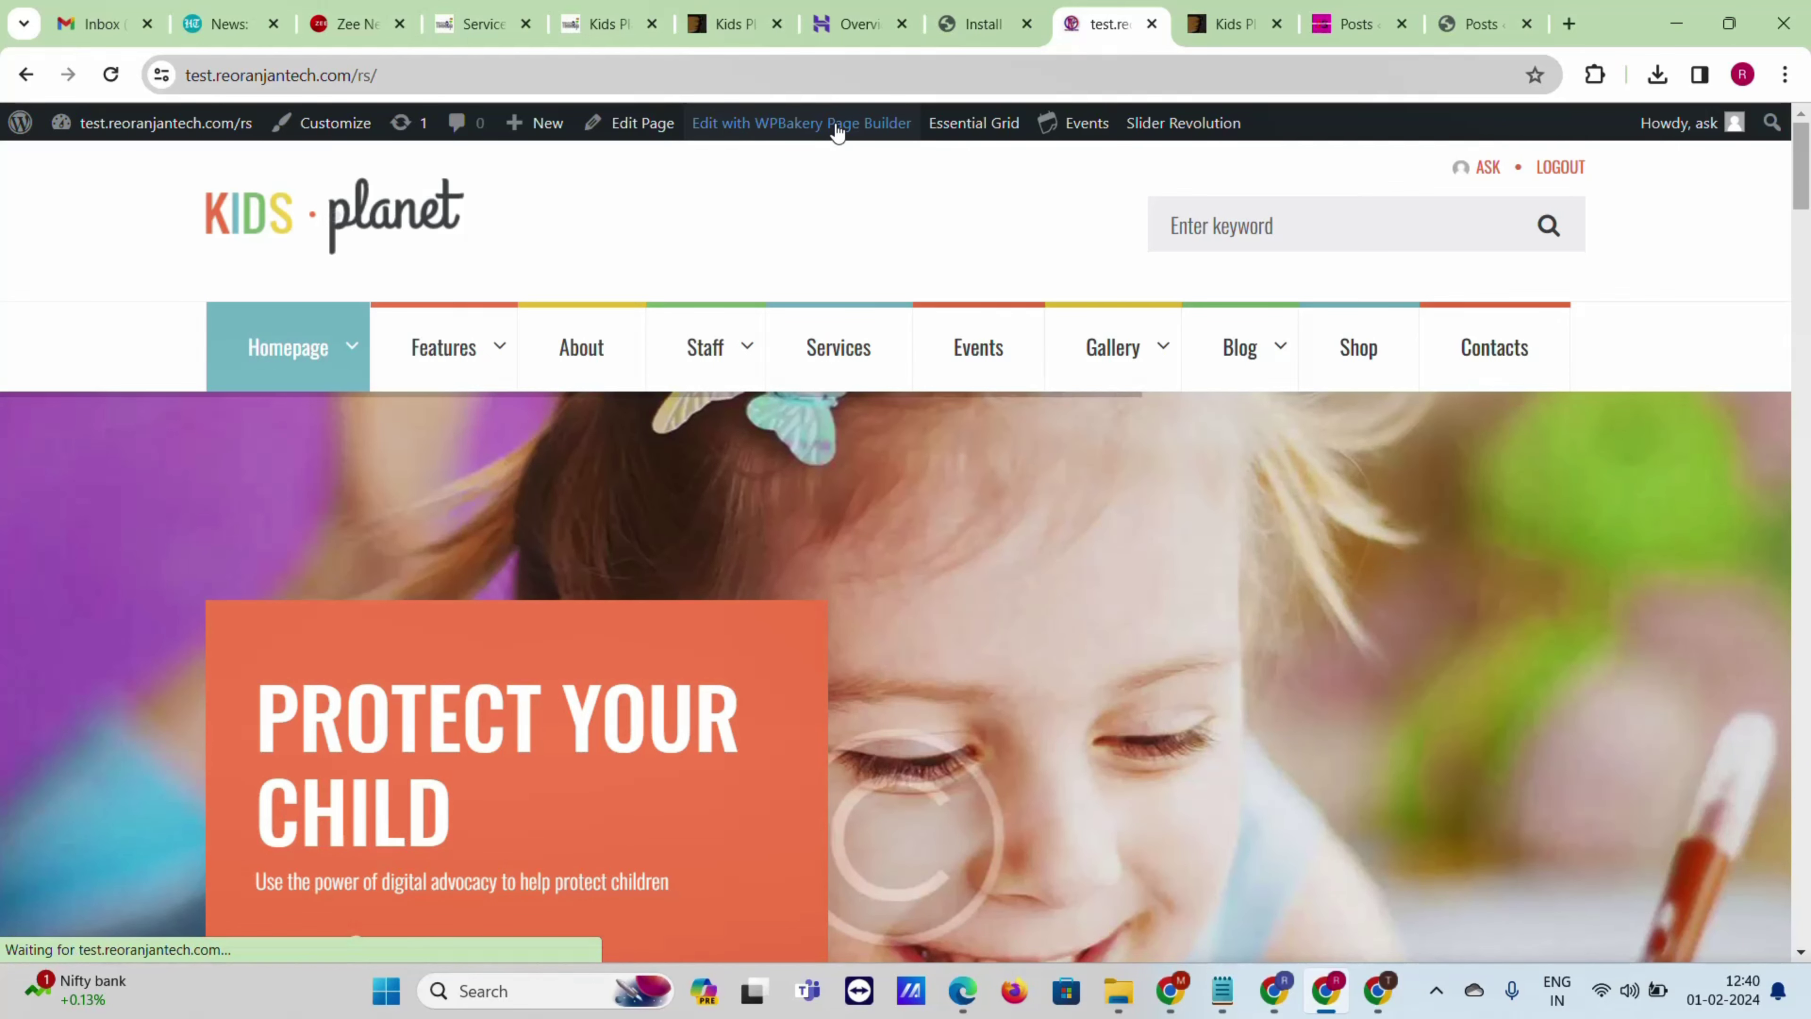
scroll(982, 388, down, 6)
scroll(984, 379, down, 5)
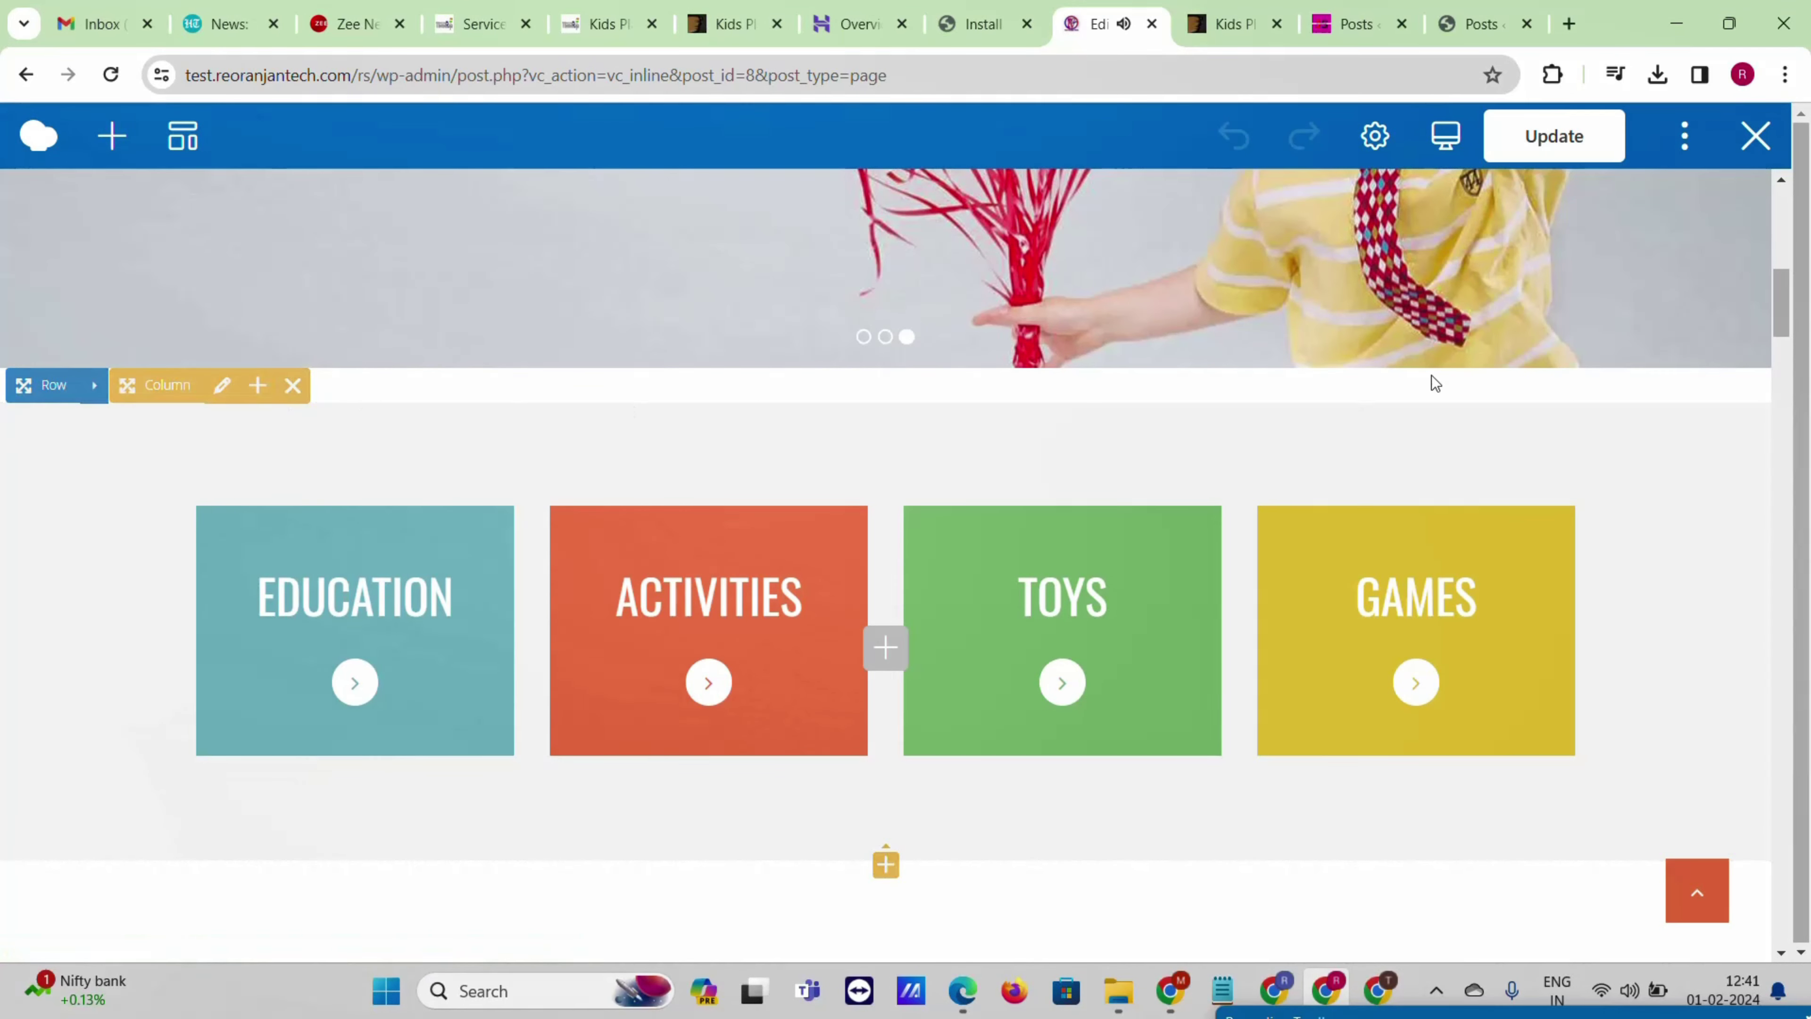
scroll(809, 437, up, 7)
scroll(812, 402, up, 7)
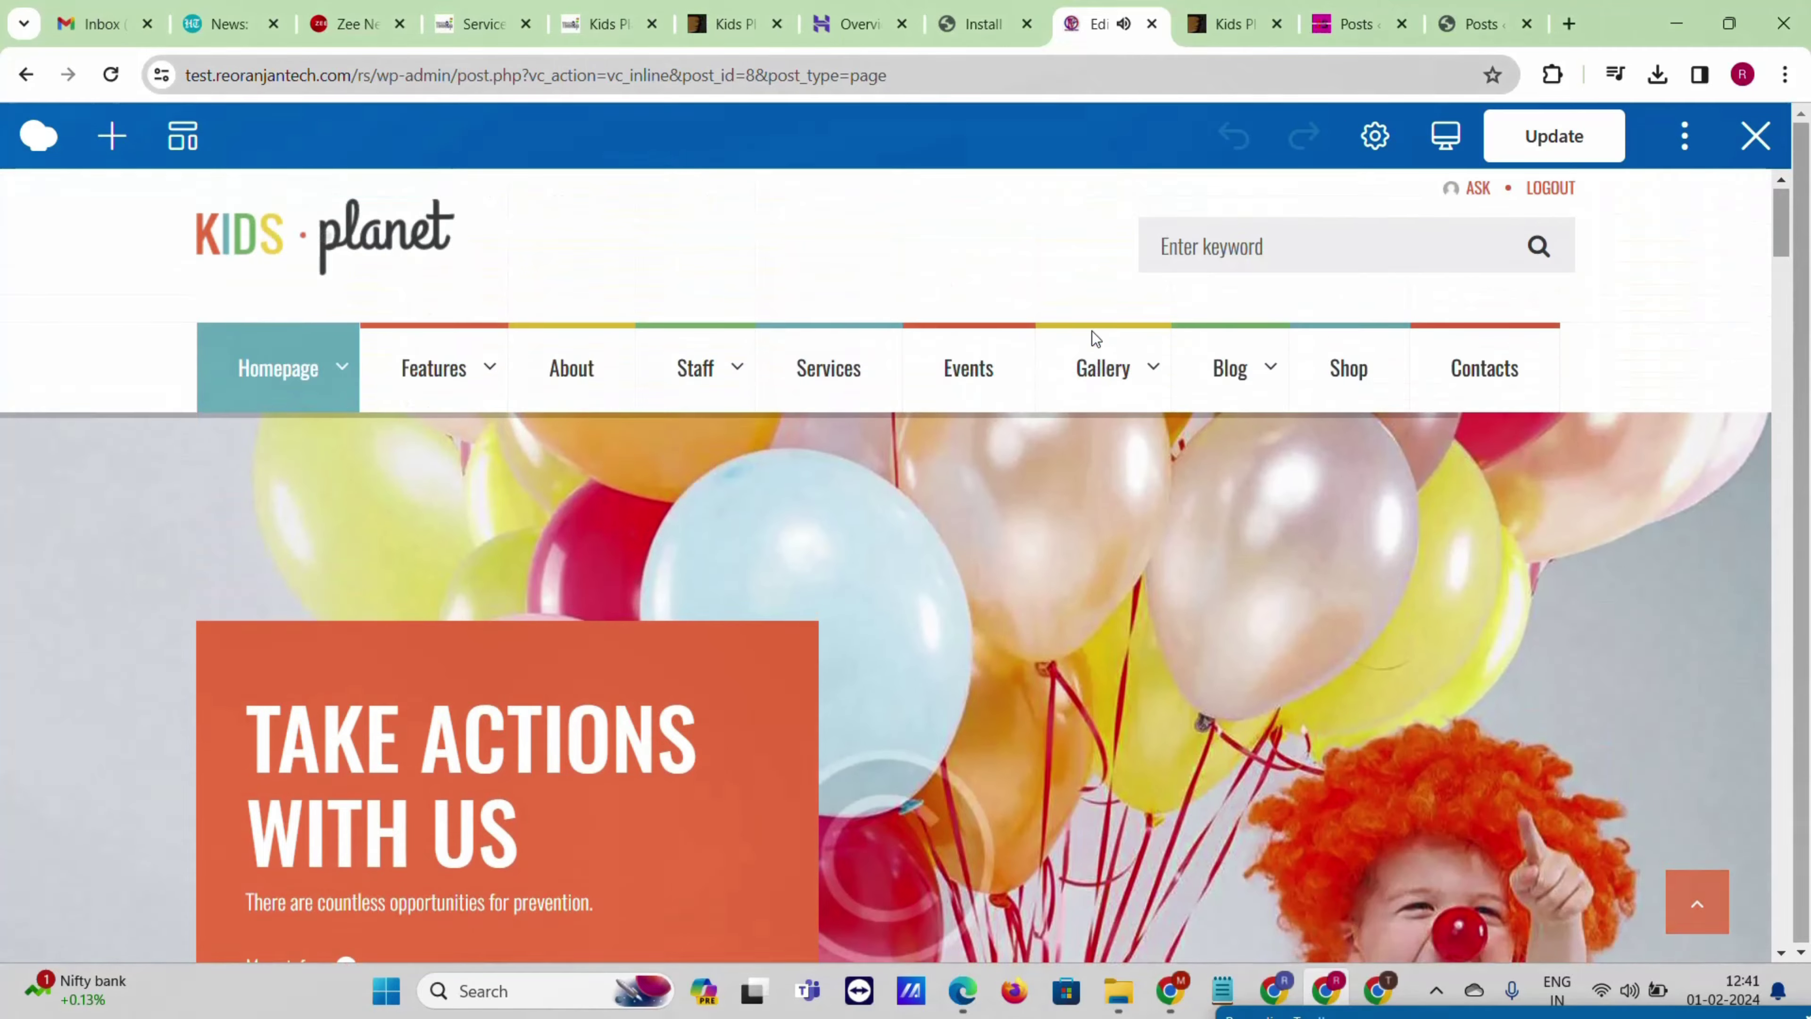
scroll(458, 520, down, 3)
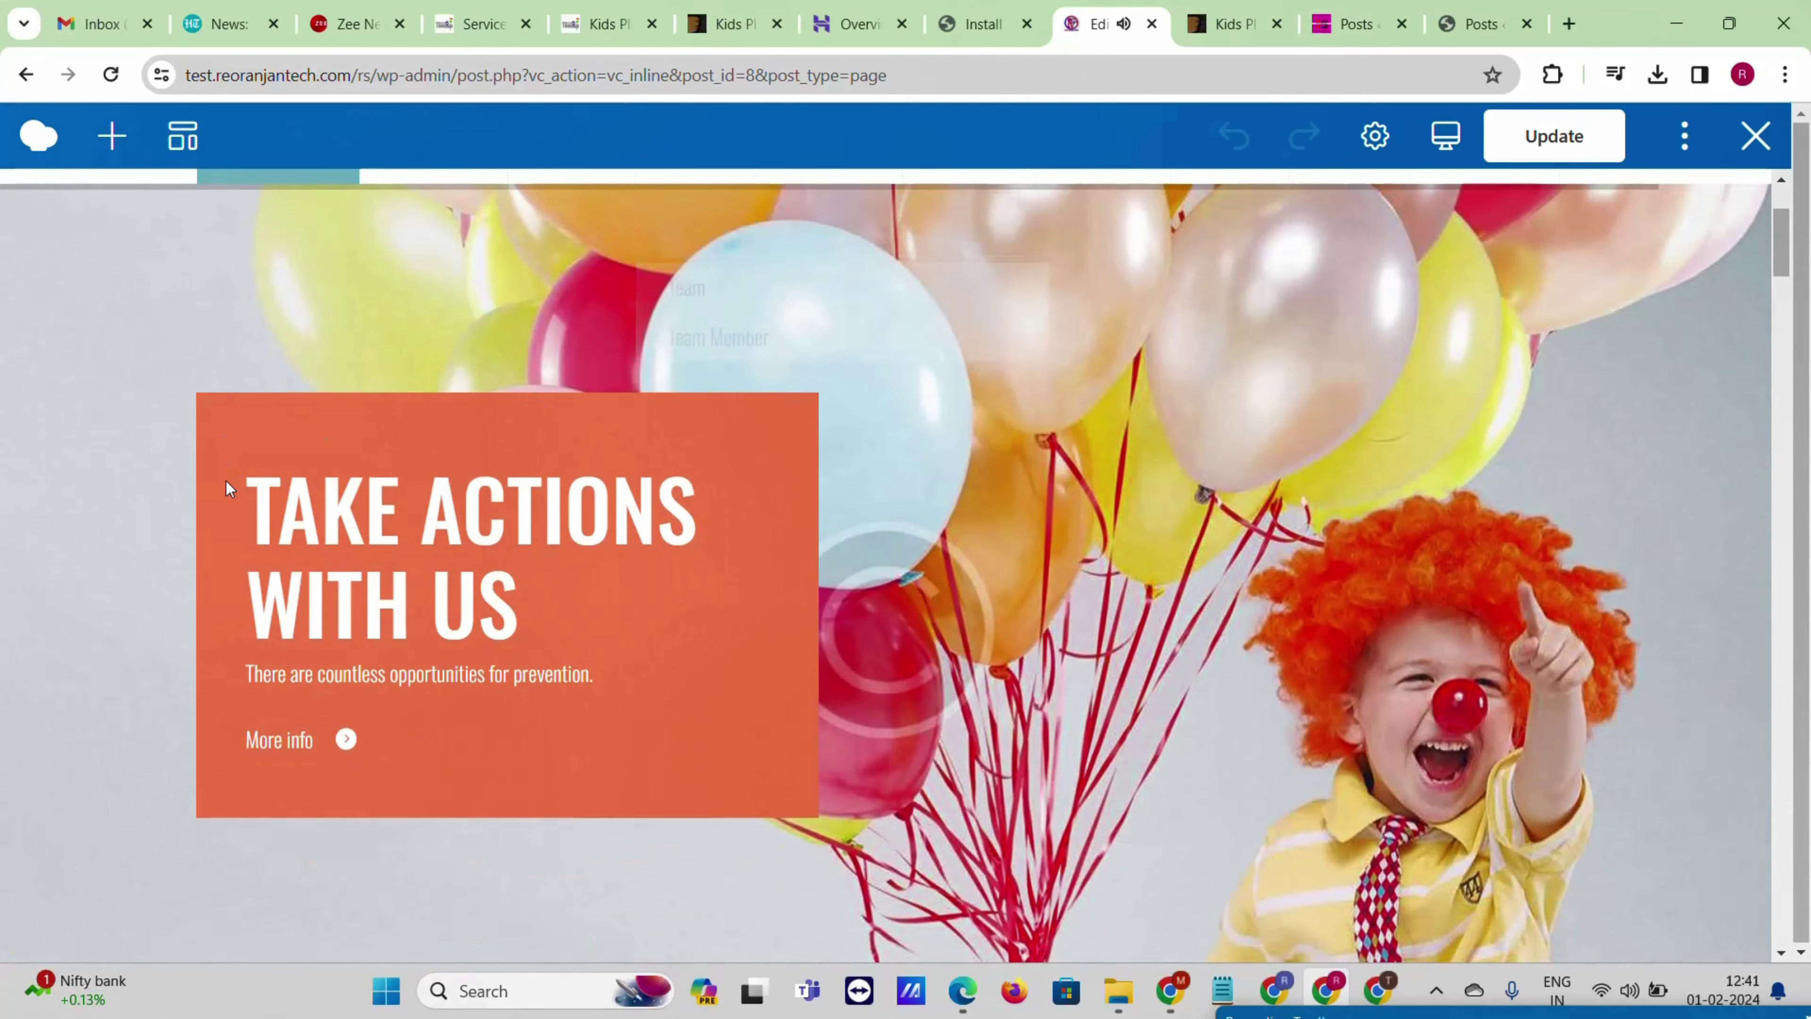
scroll(916, 623, down, 3)
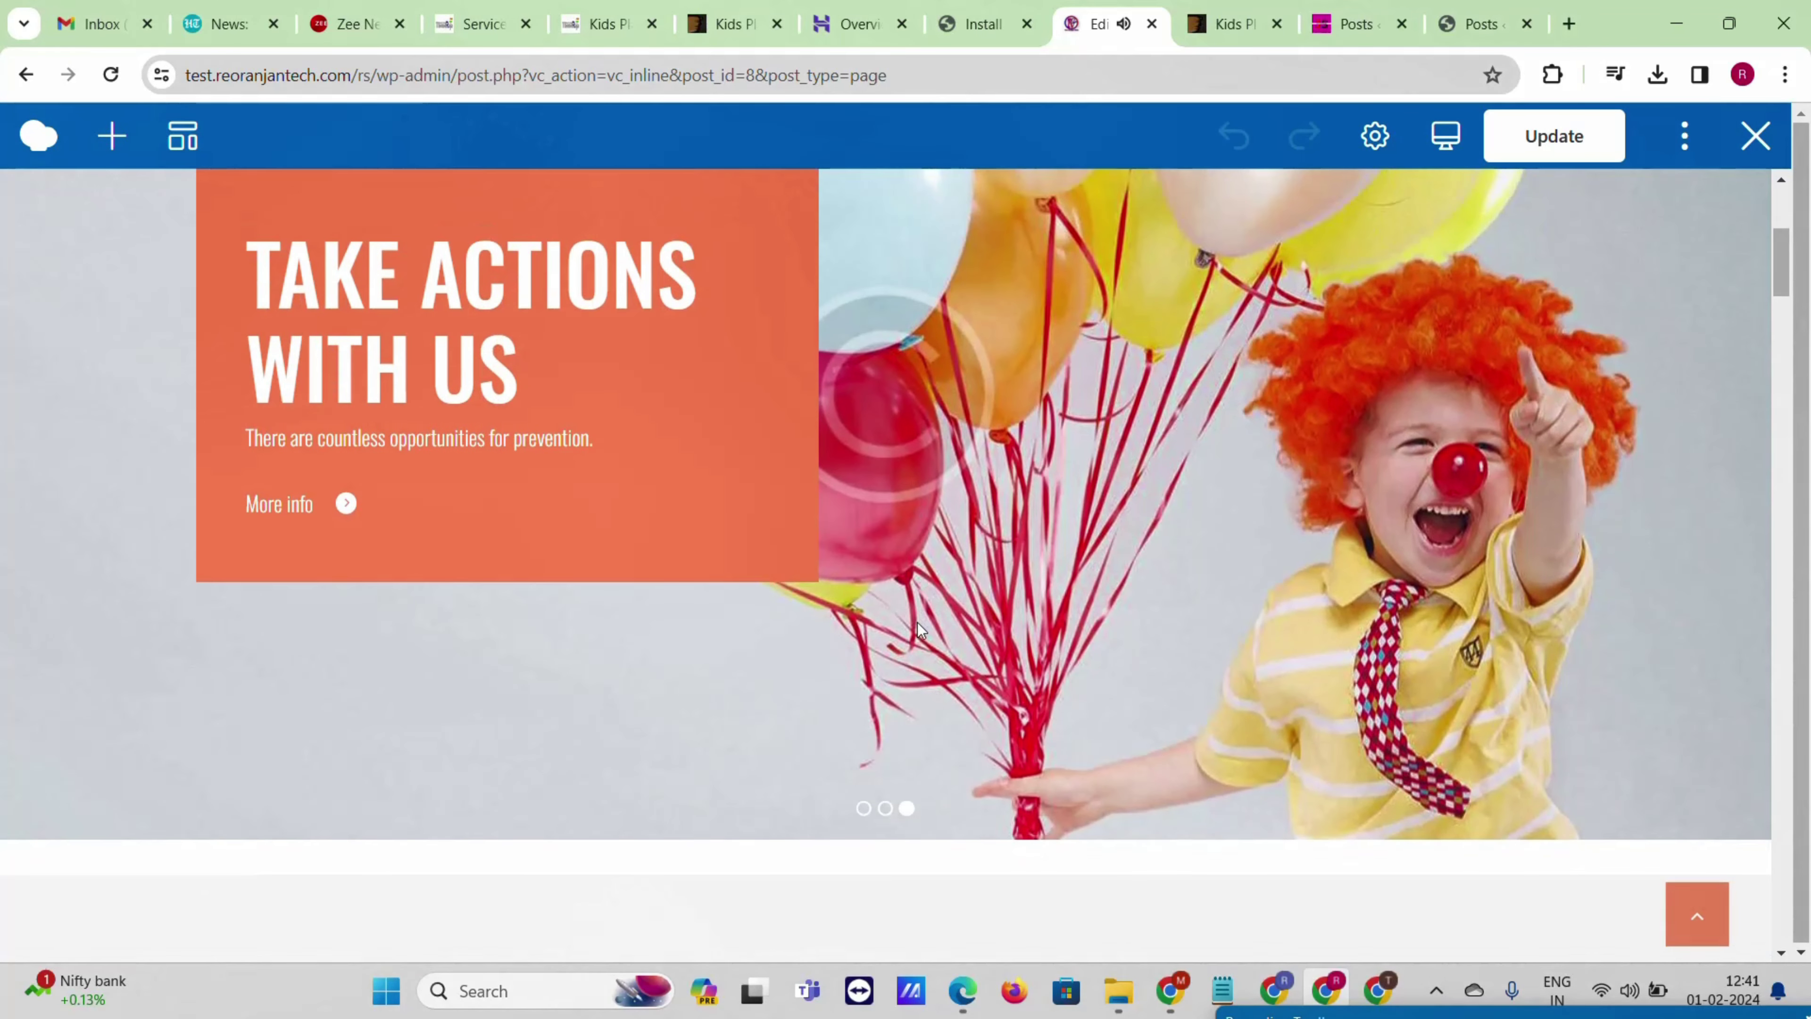
- Inspect the category tiles column settings and close them without changes
scroll(812, 572, down, 5)
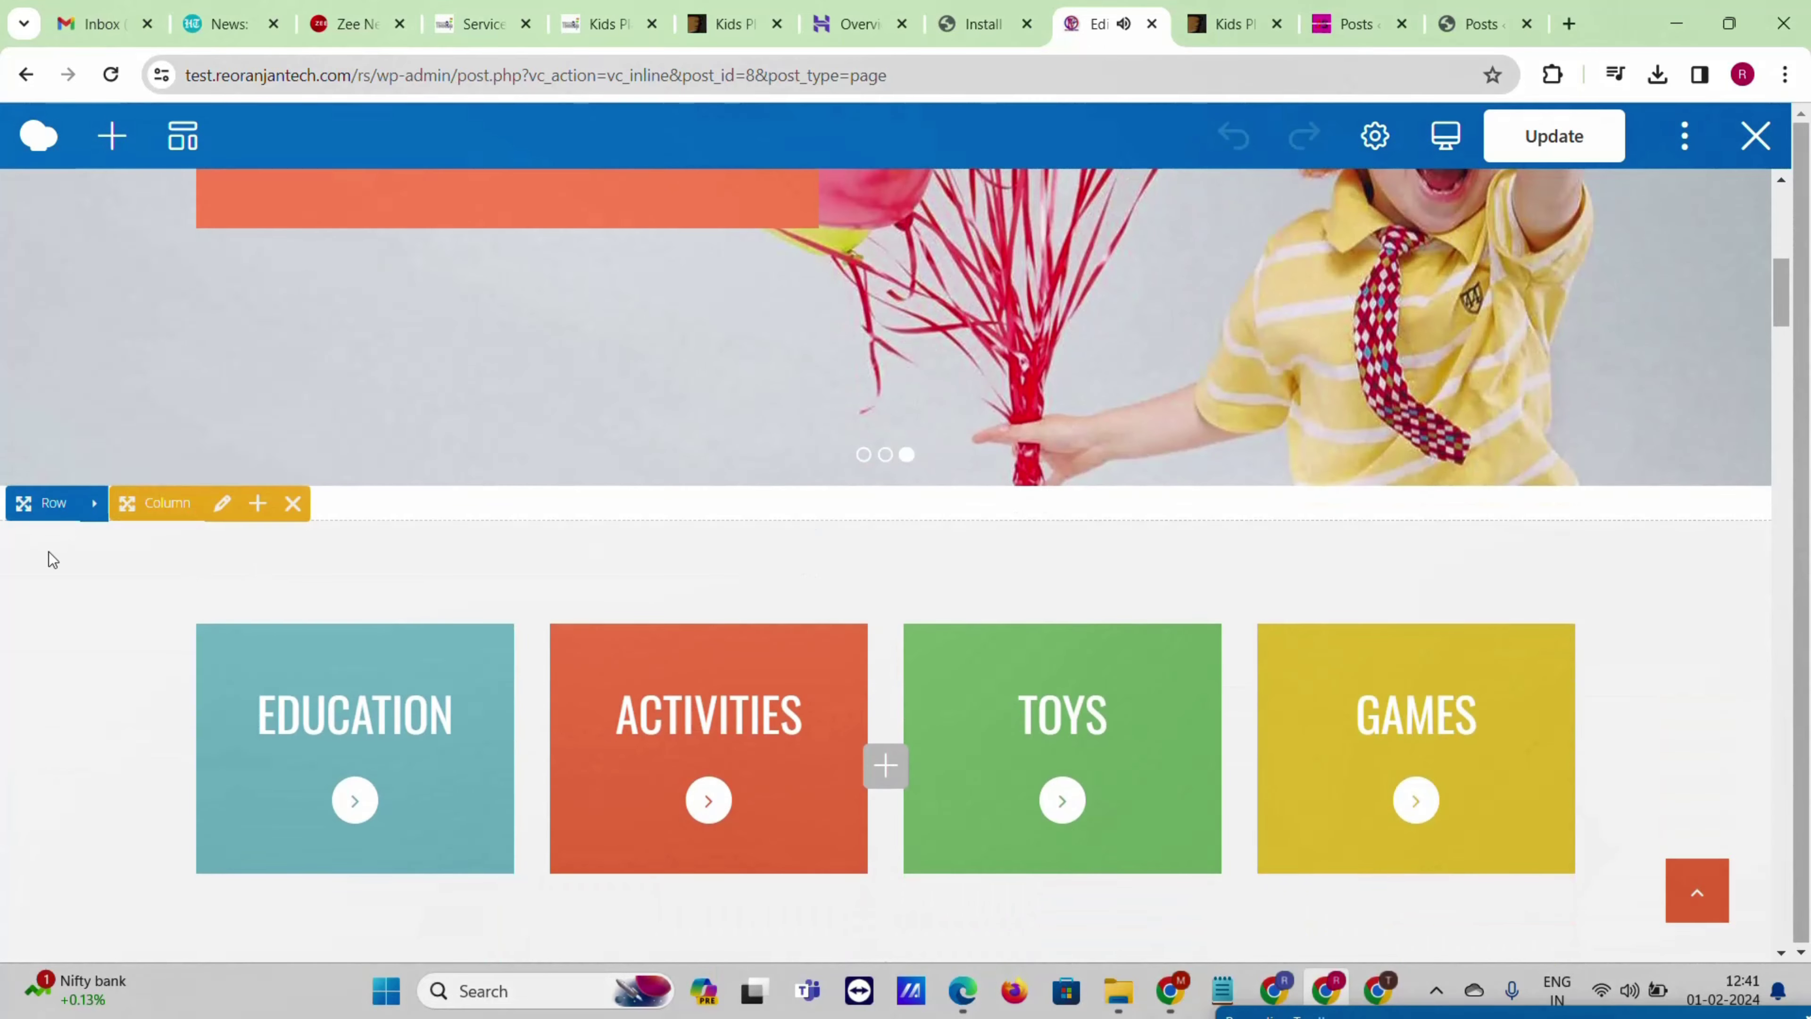
scroll(219, 555, down, 3)
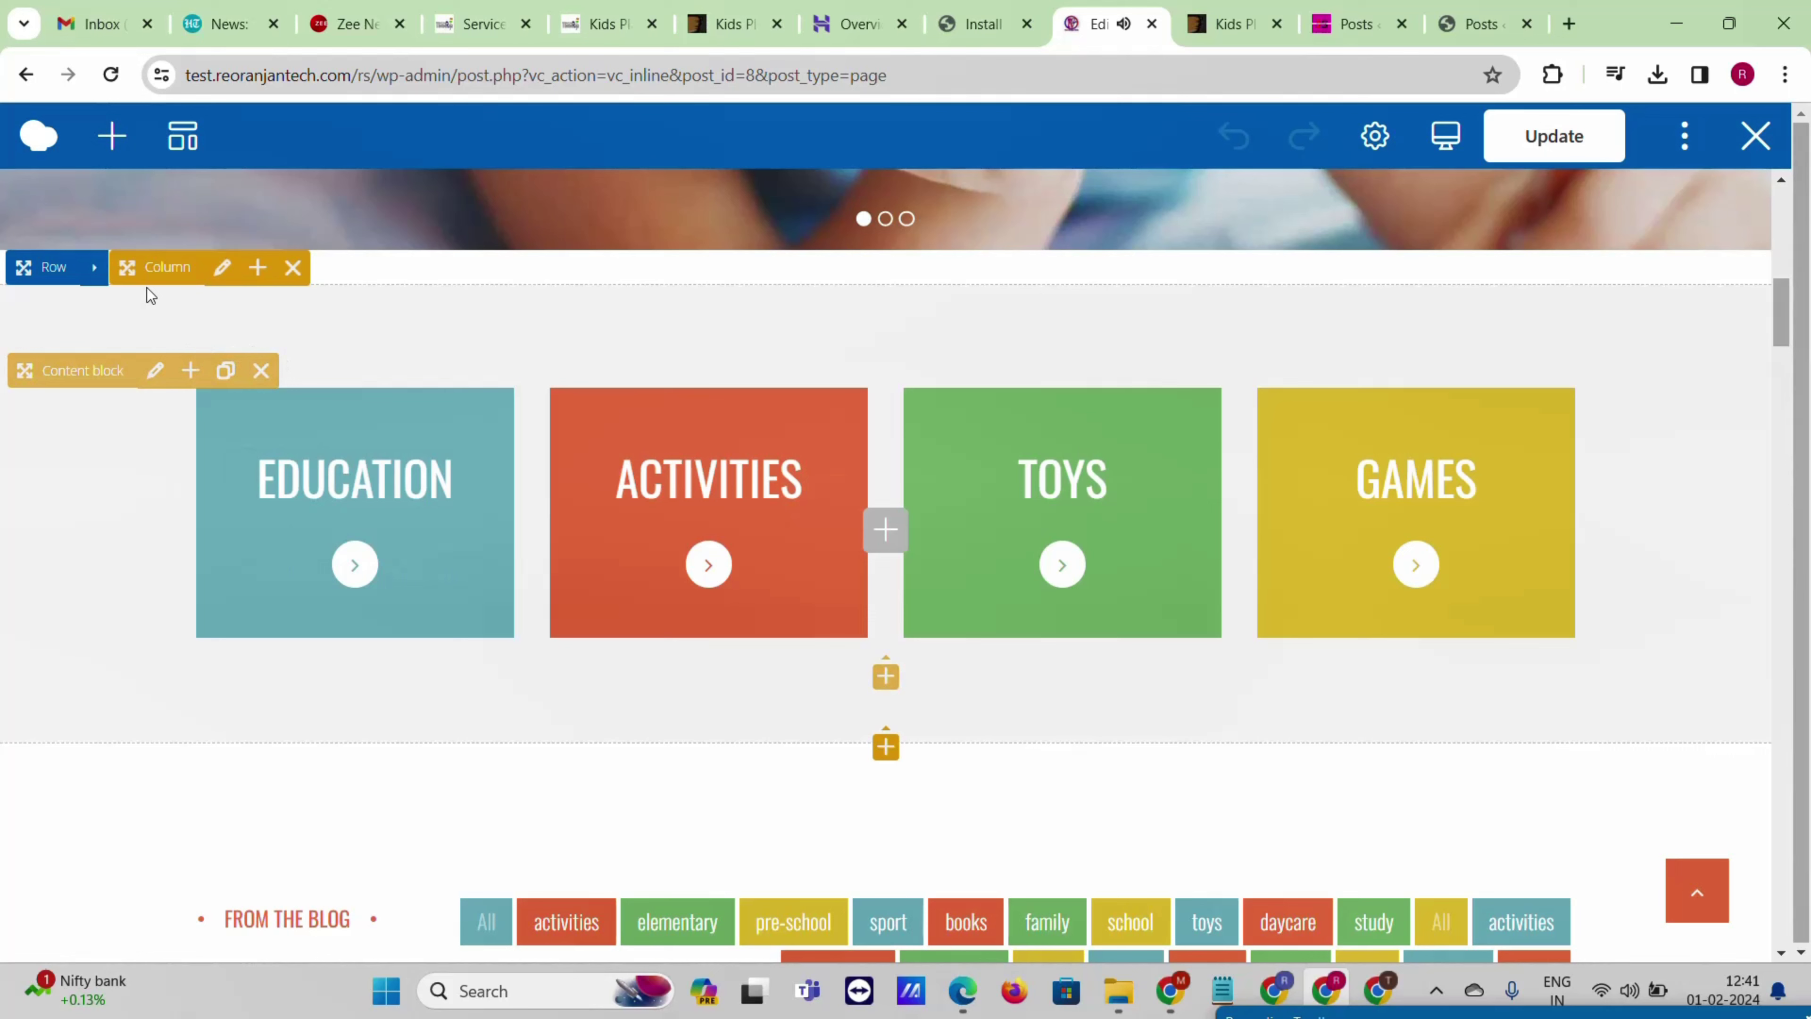
click(222, 267)
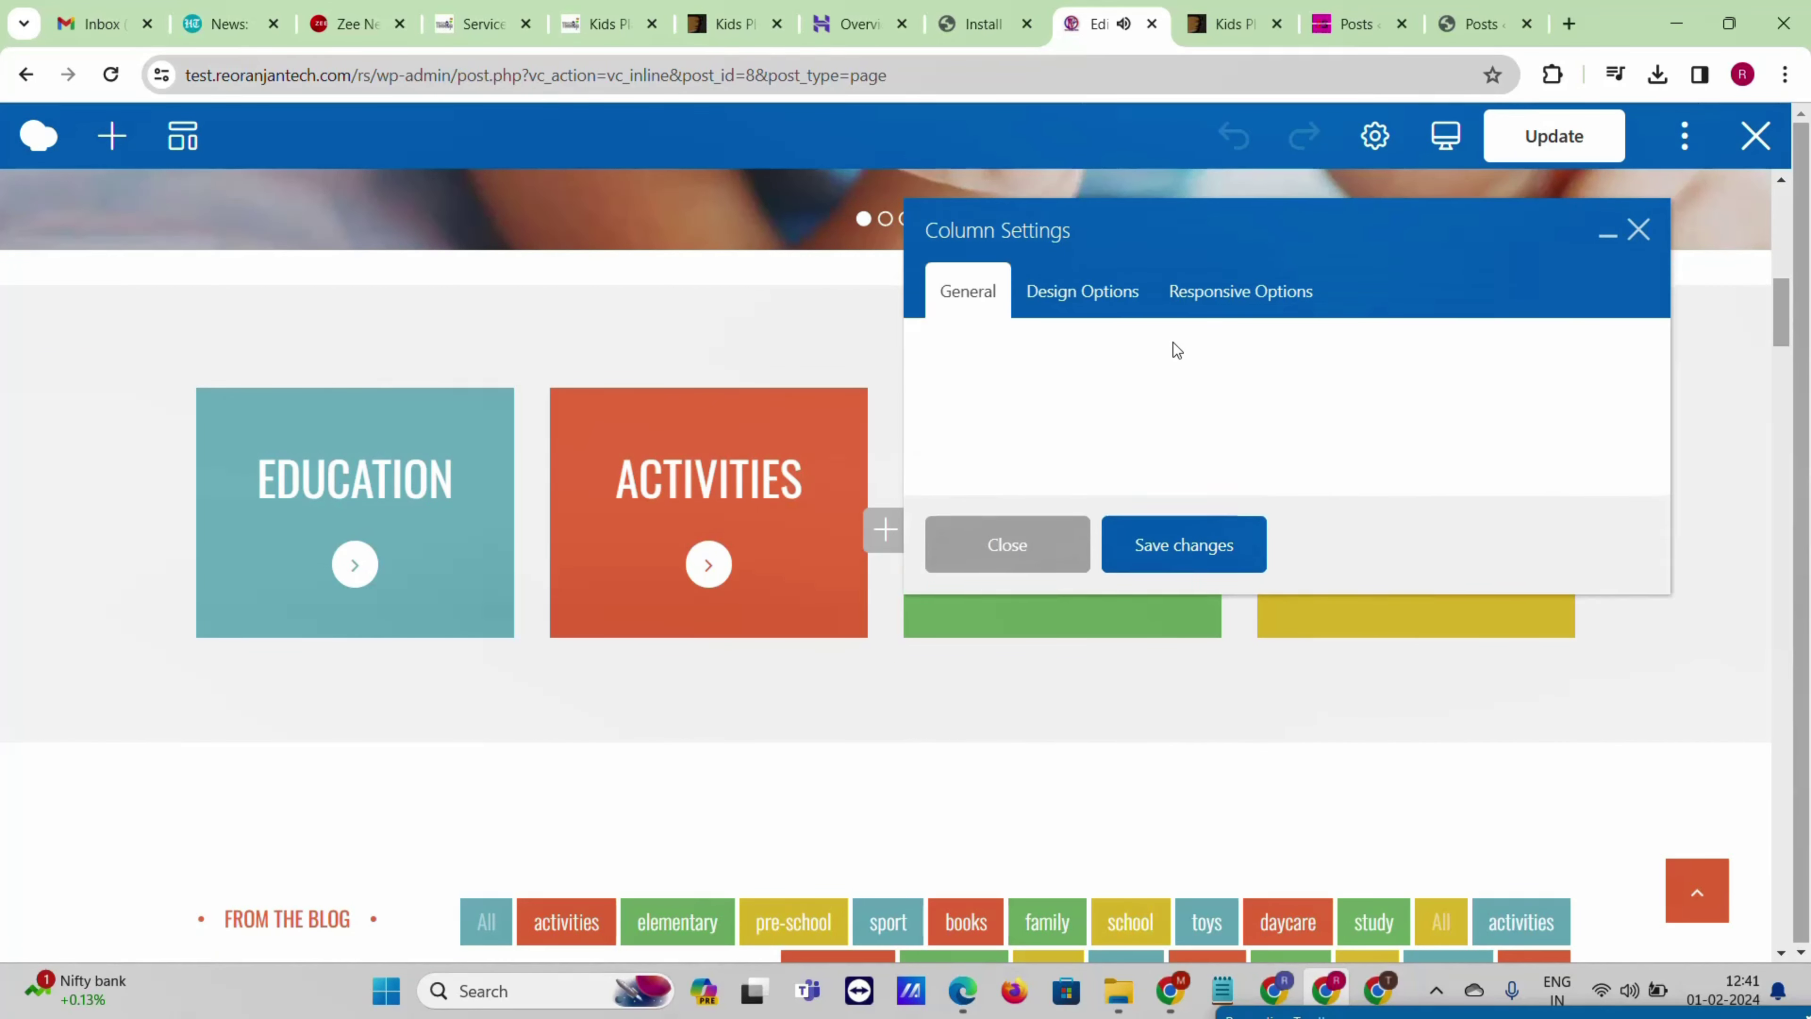
scroll(1105, 502, down, 3)
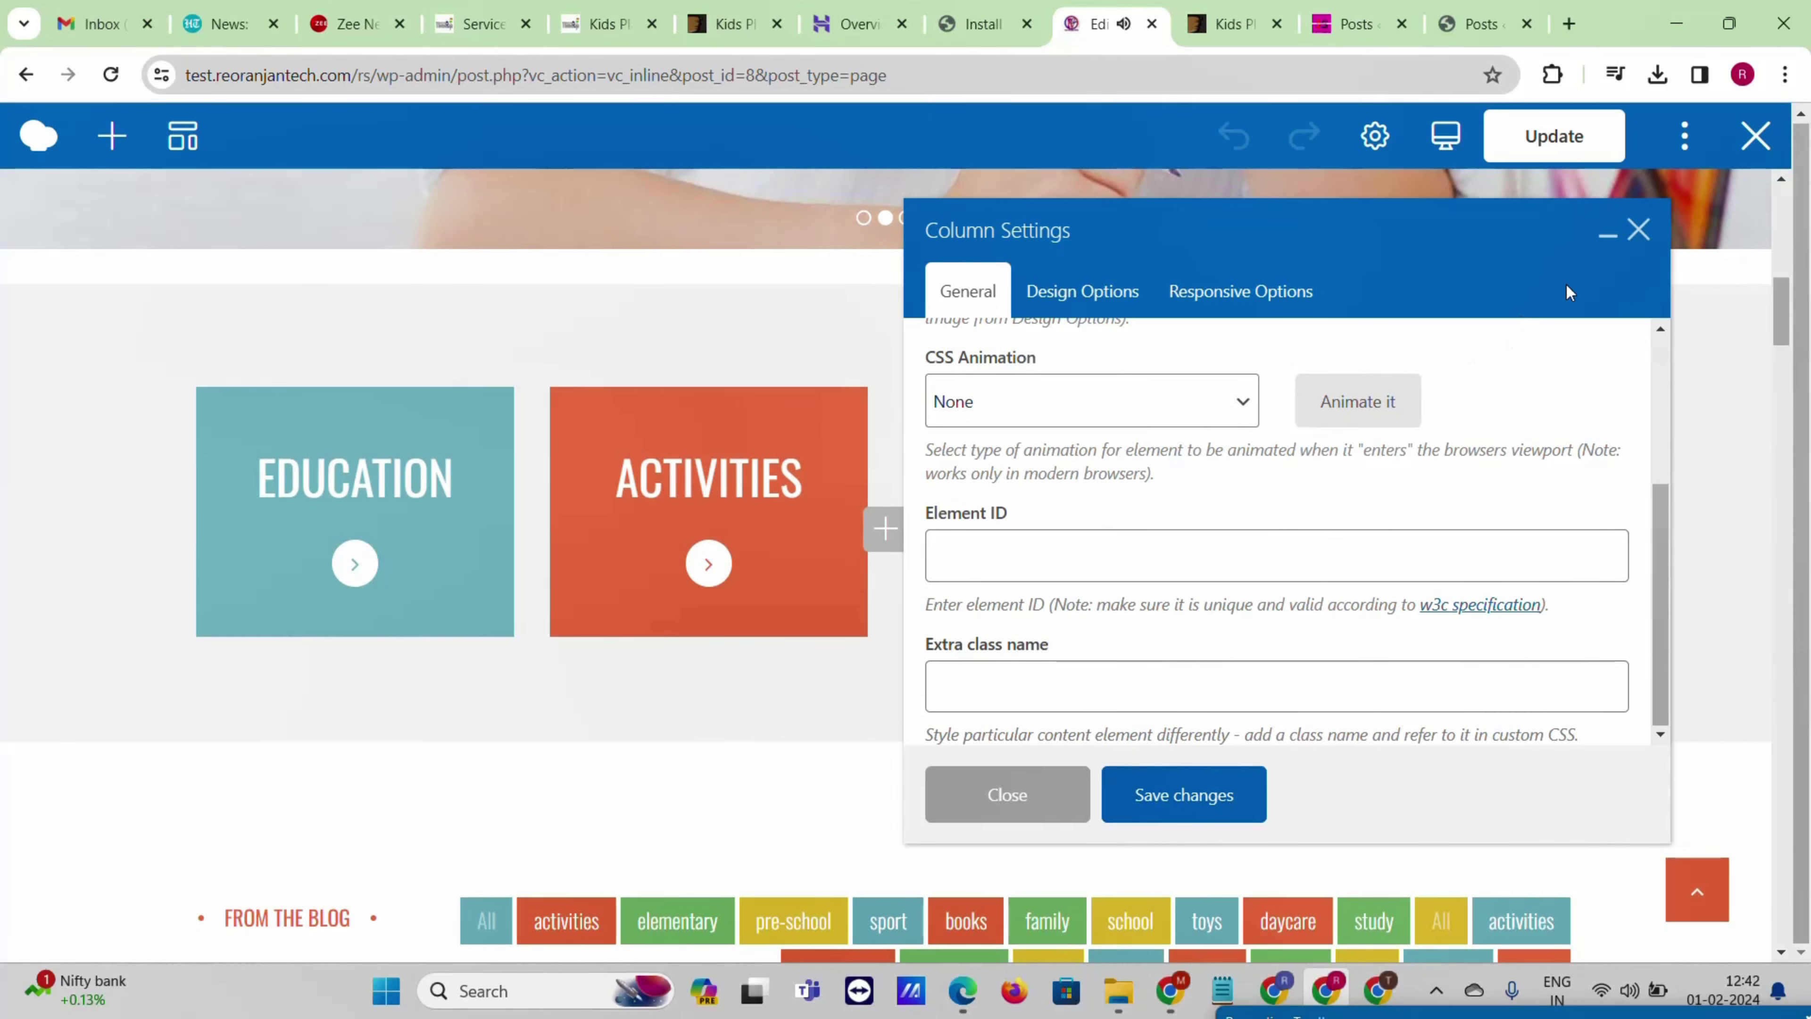
click(1638, 230)
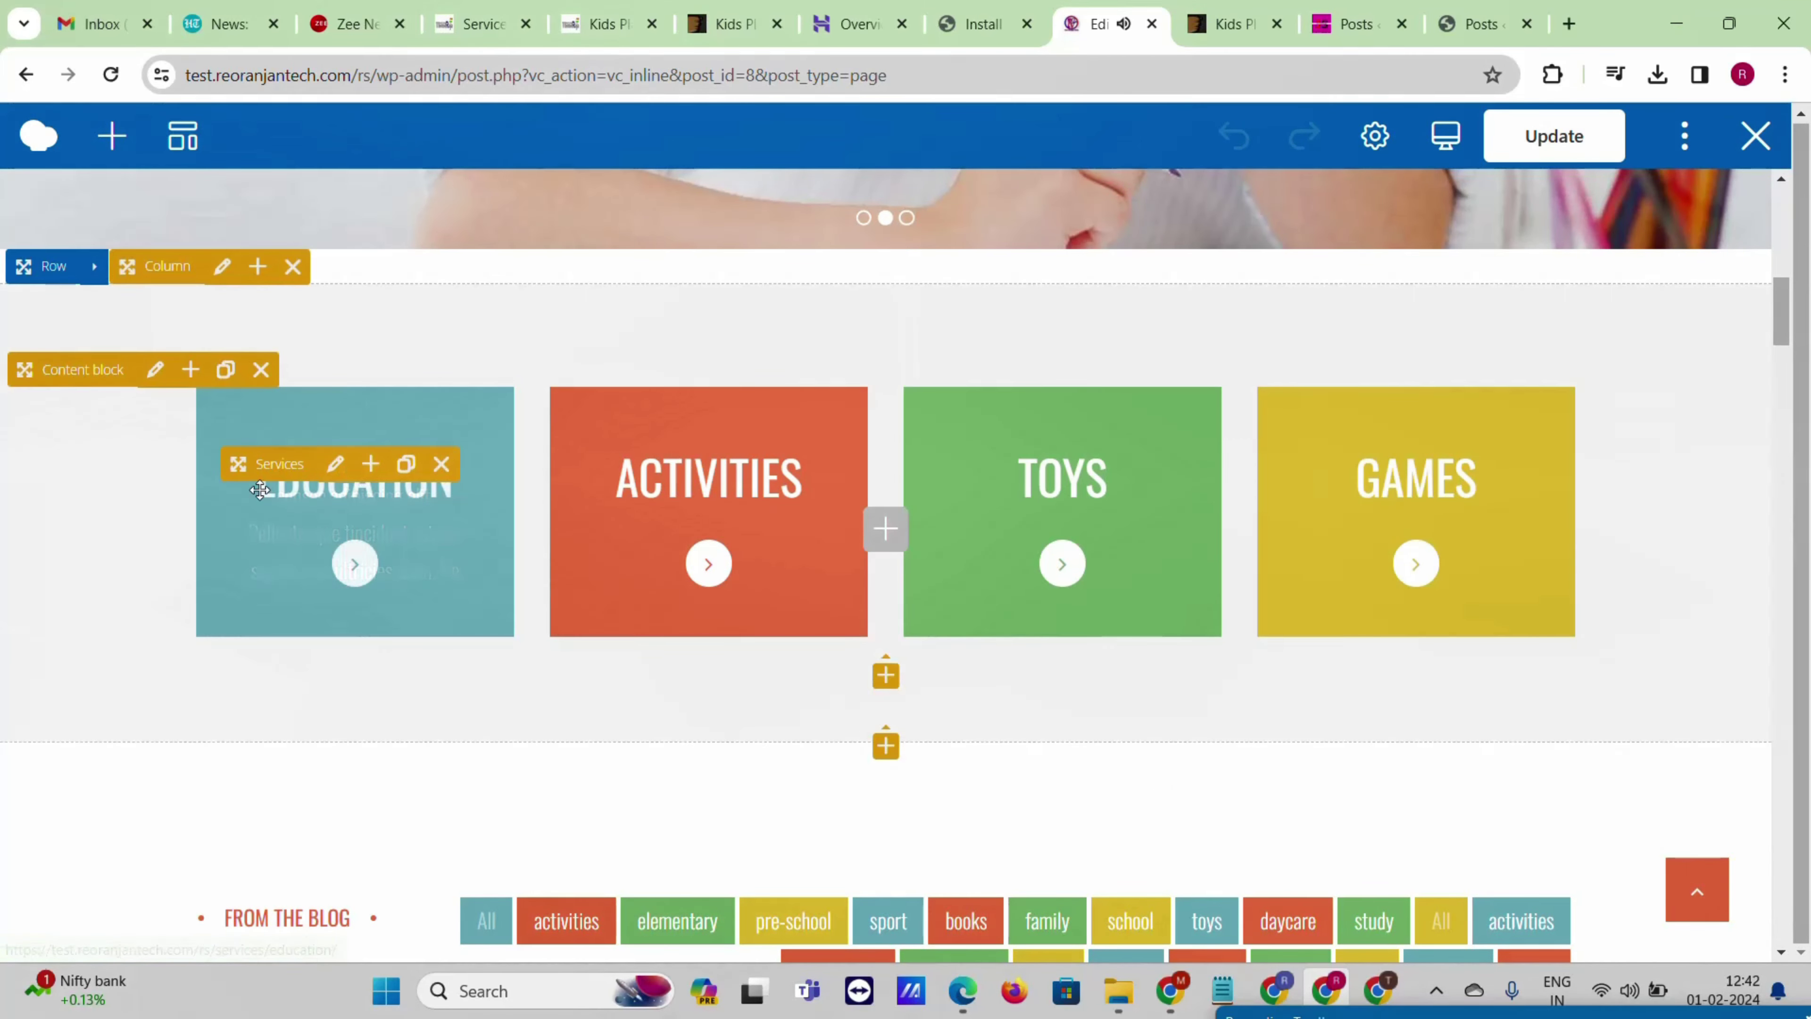
- Change the Services element to 'Services /Style 2/' and save it
click(336, 467)
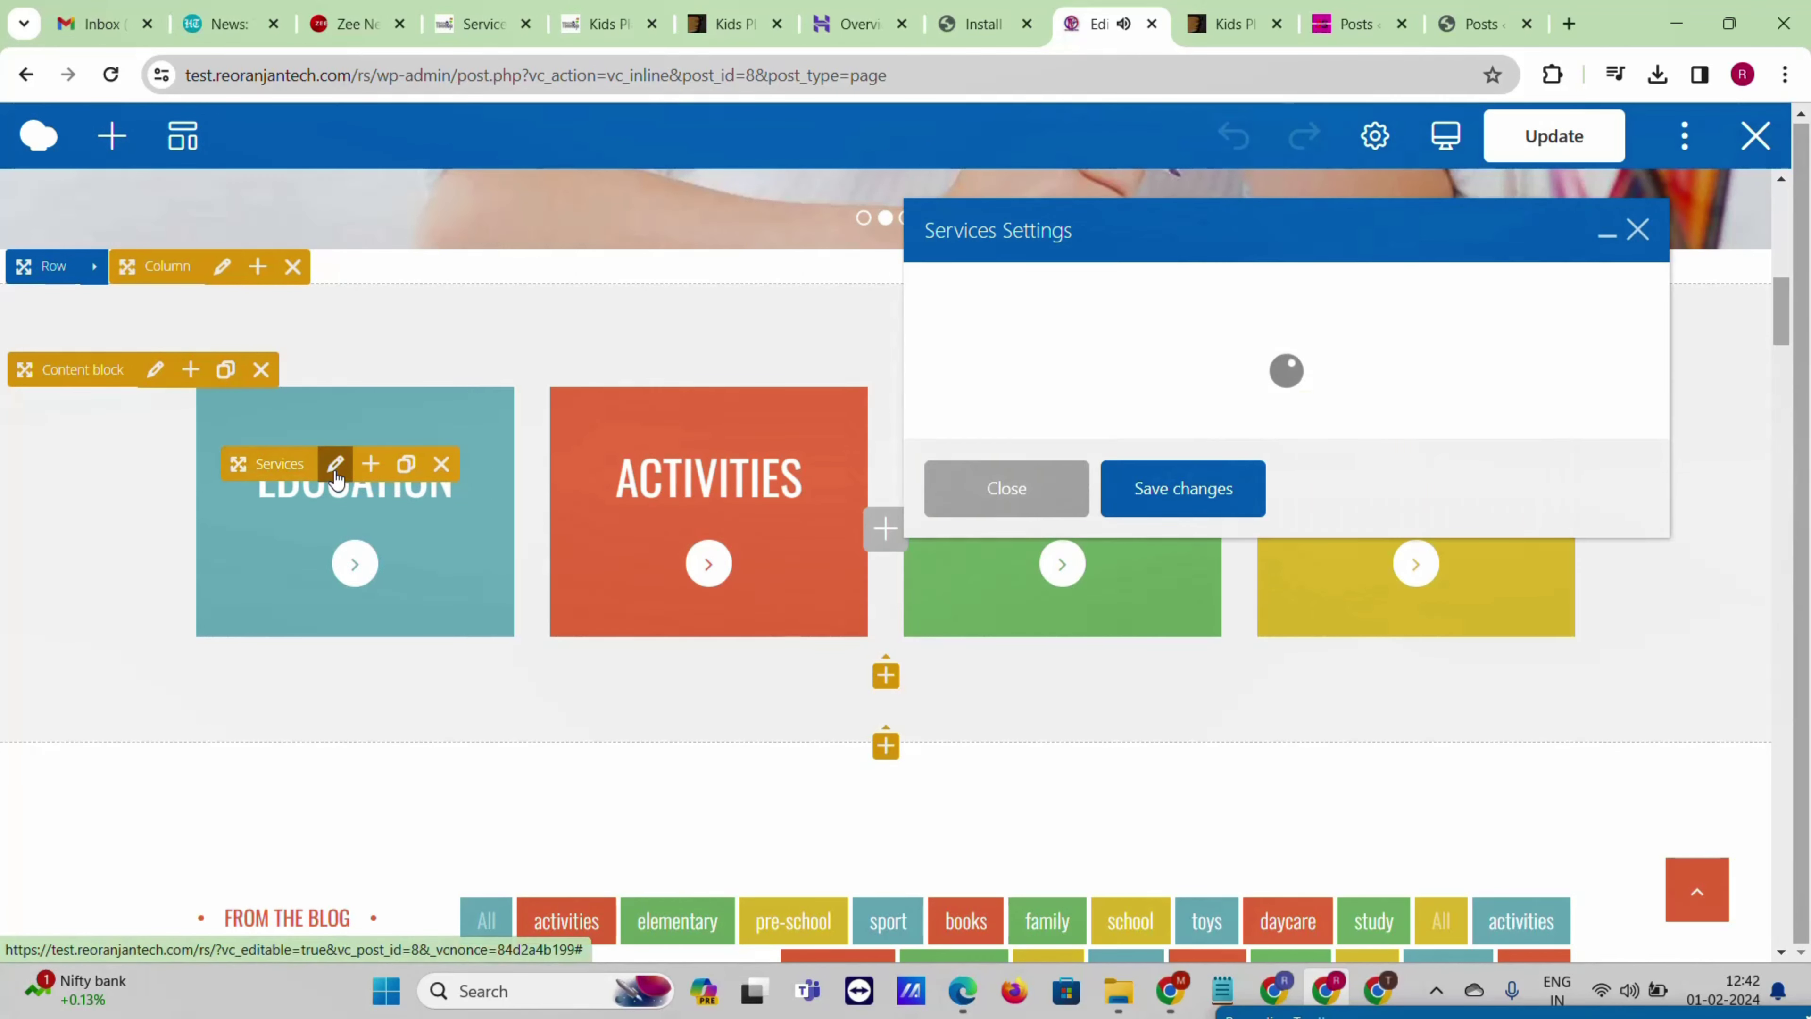
scroll(1057, 504, down, 3)
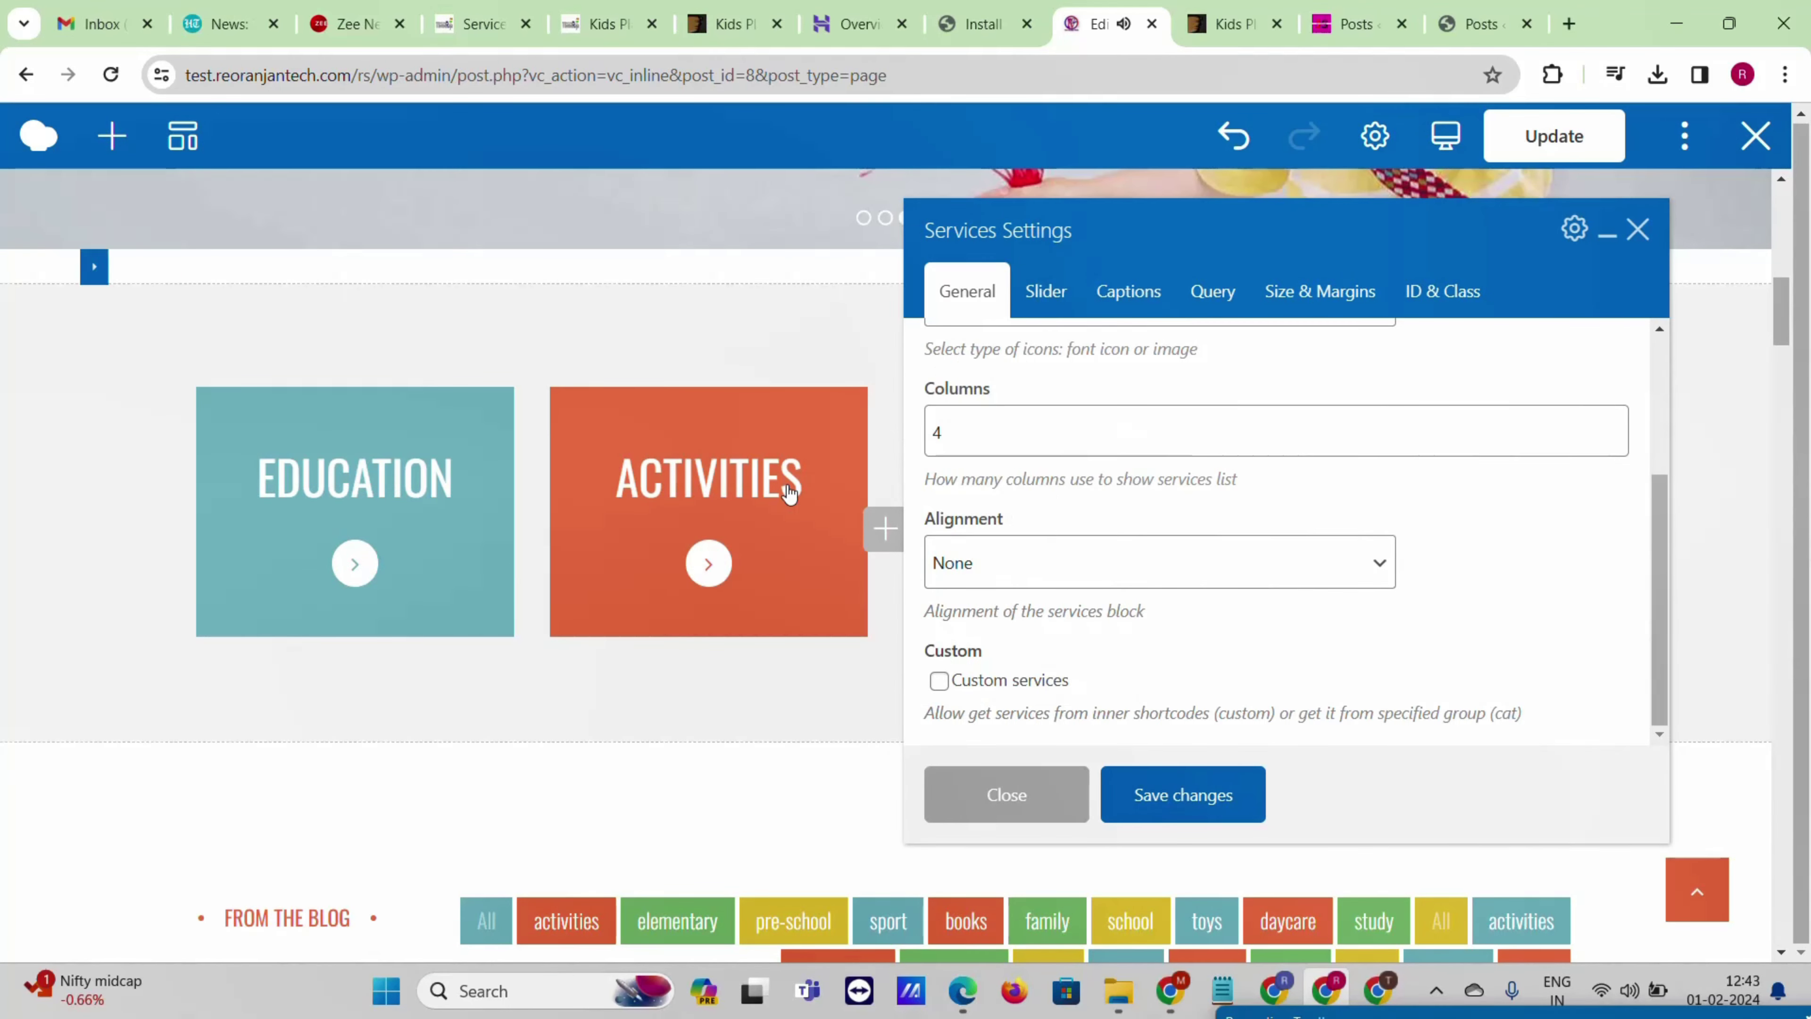
scroll(1029, 395, up, 3)
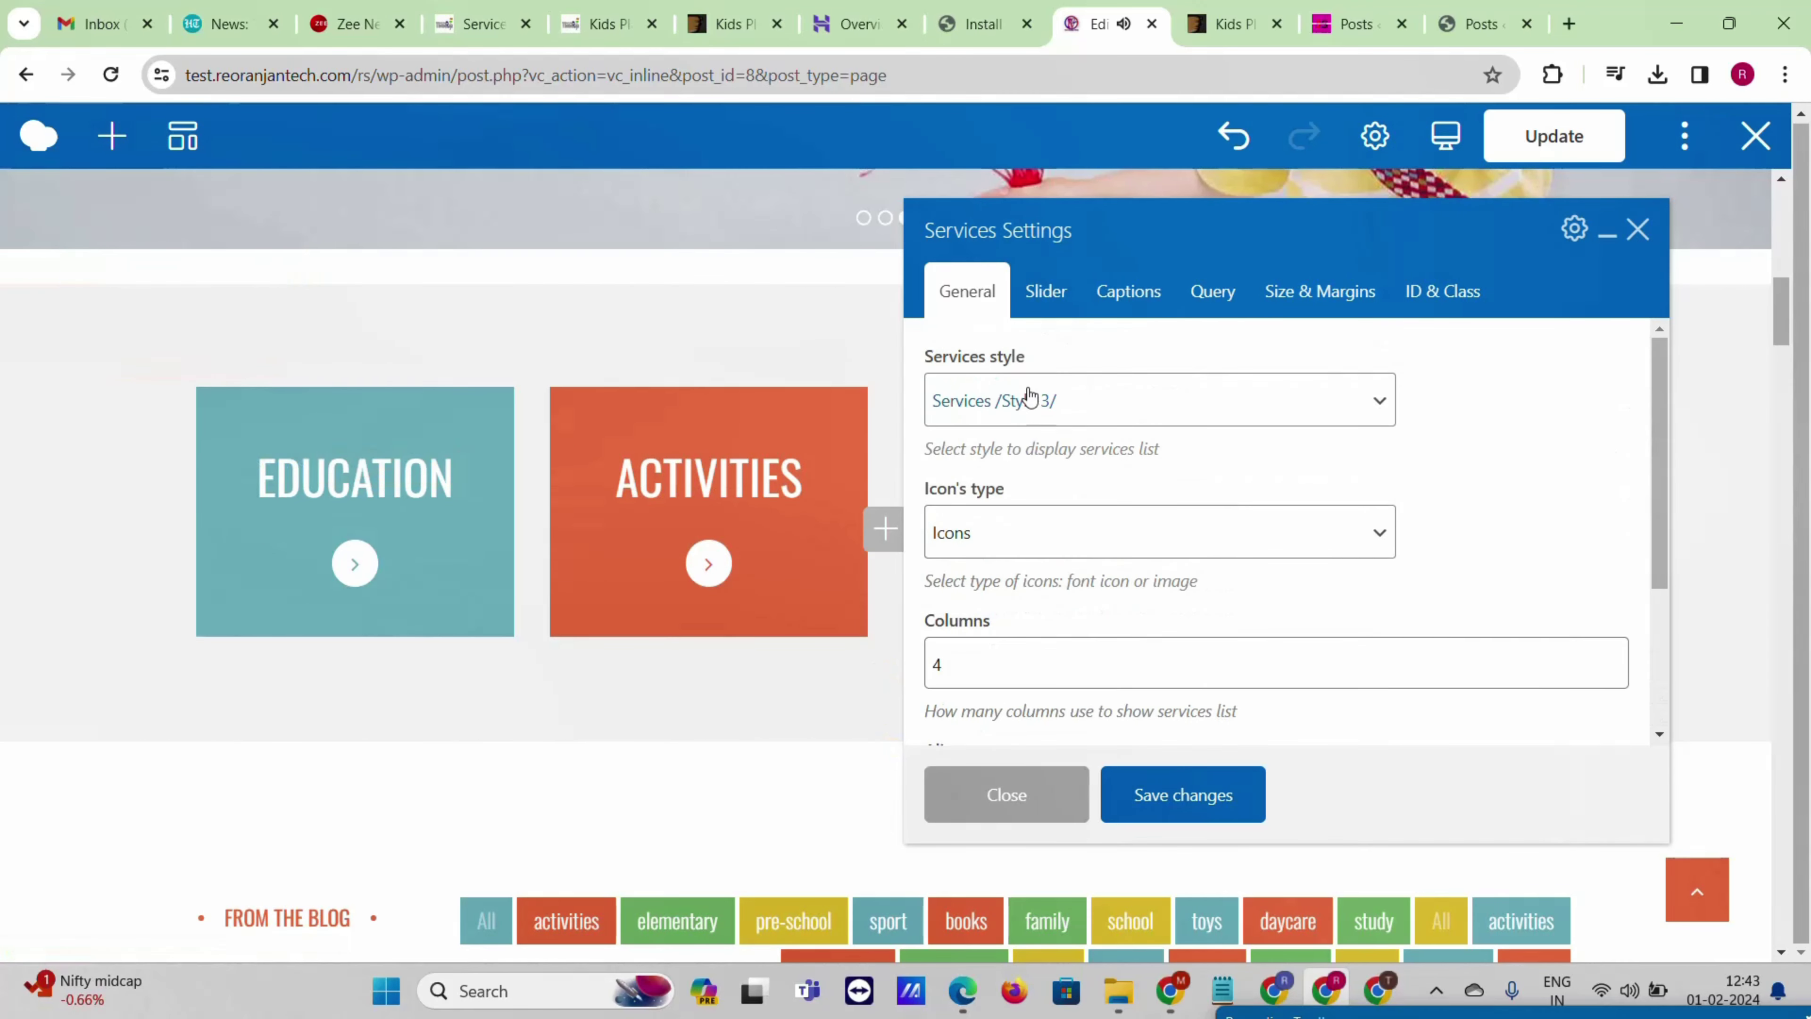
click(1029, 396)
click(1097, 489)
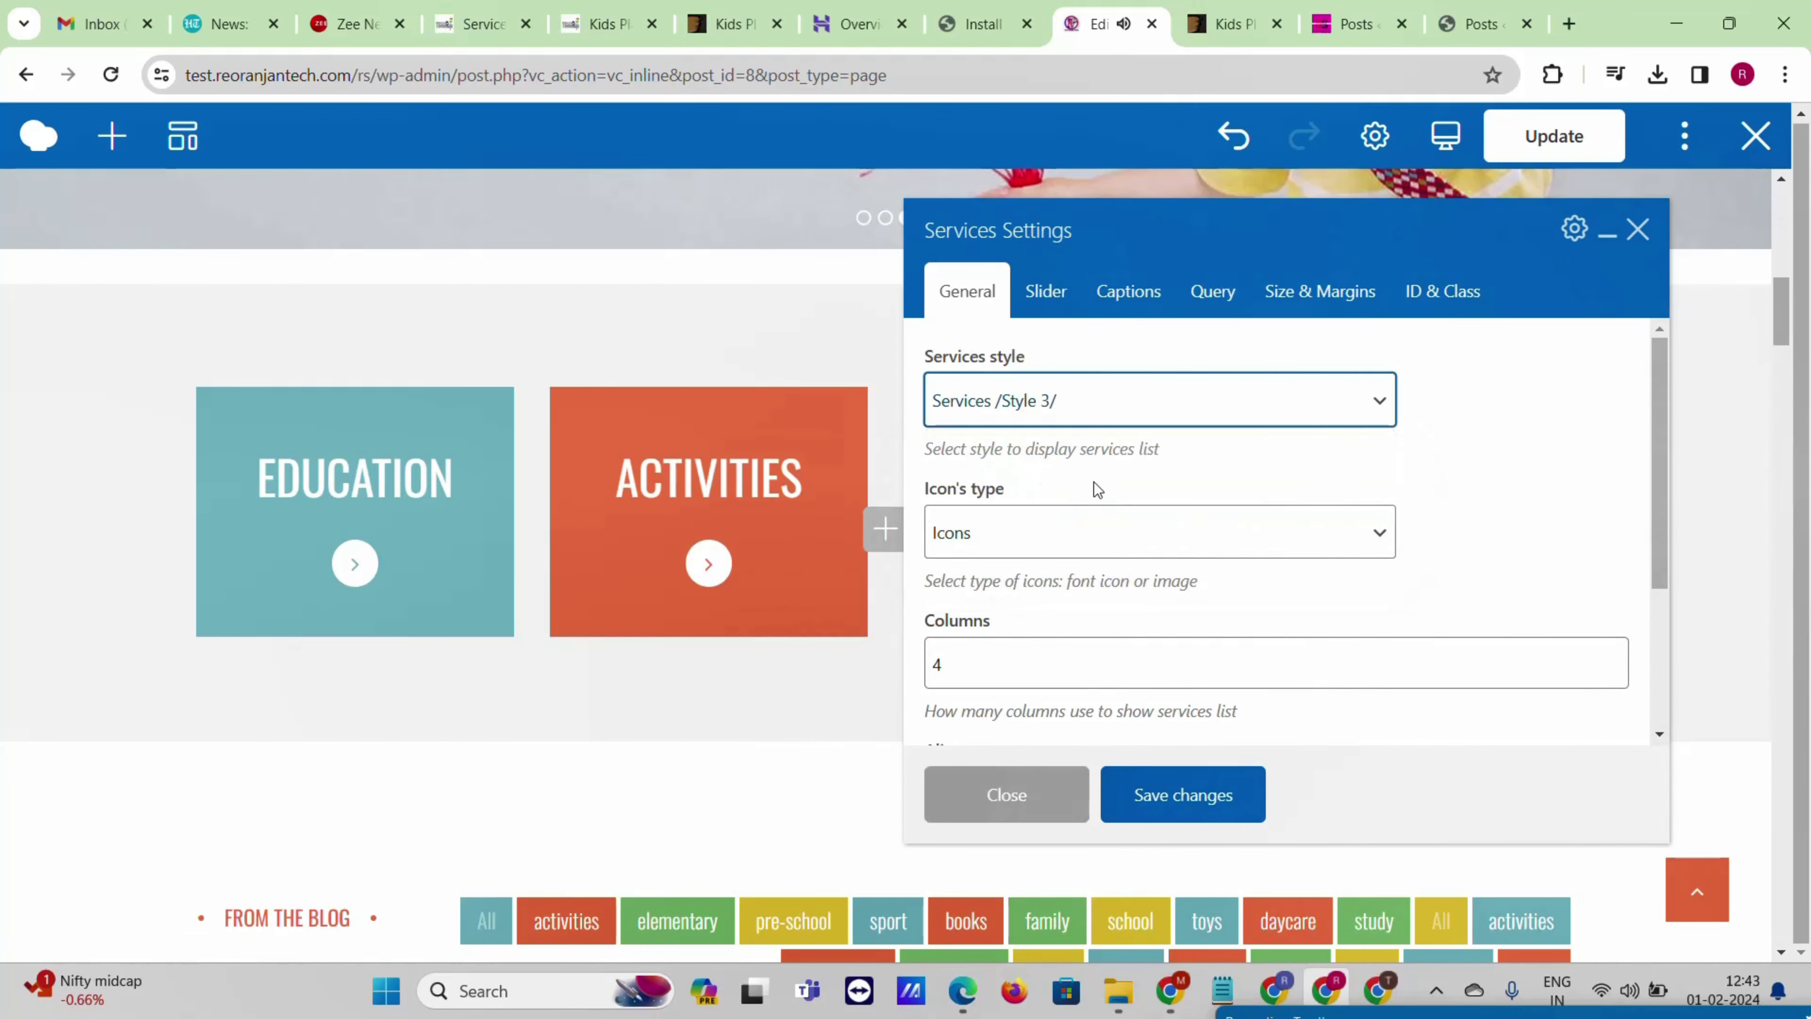
click(1059, 407)
click(1012, 461)
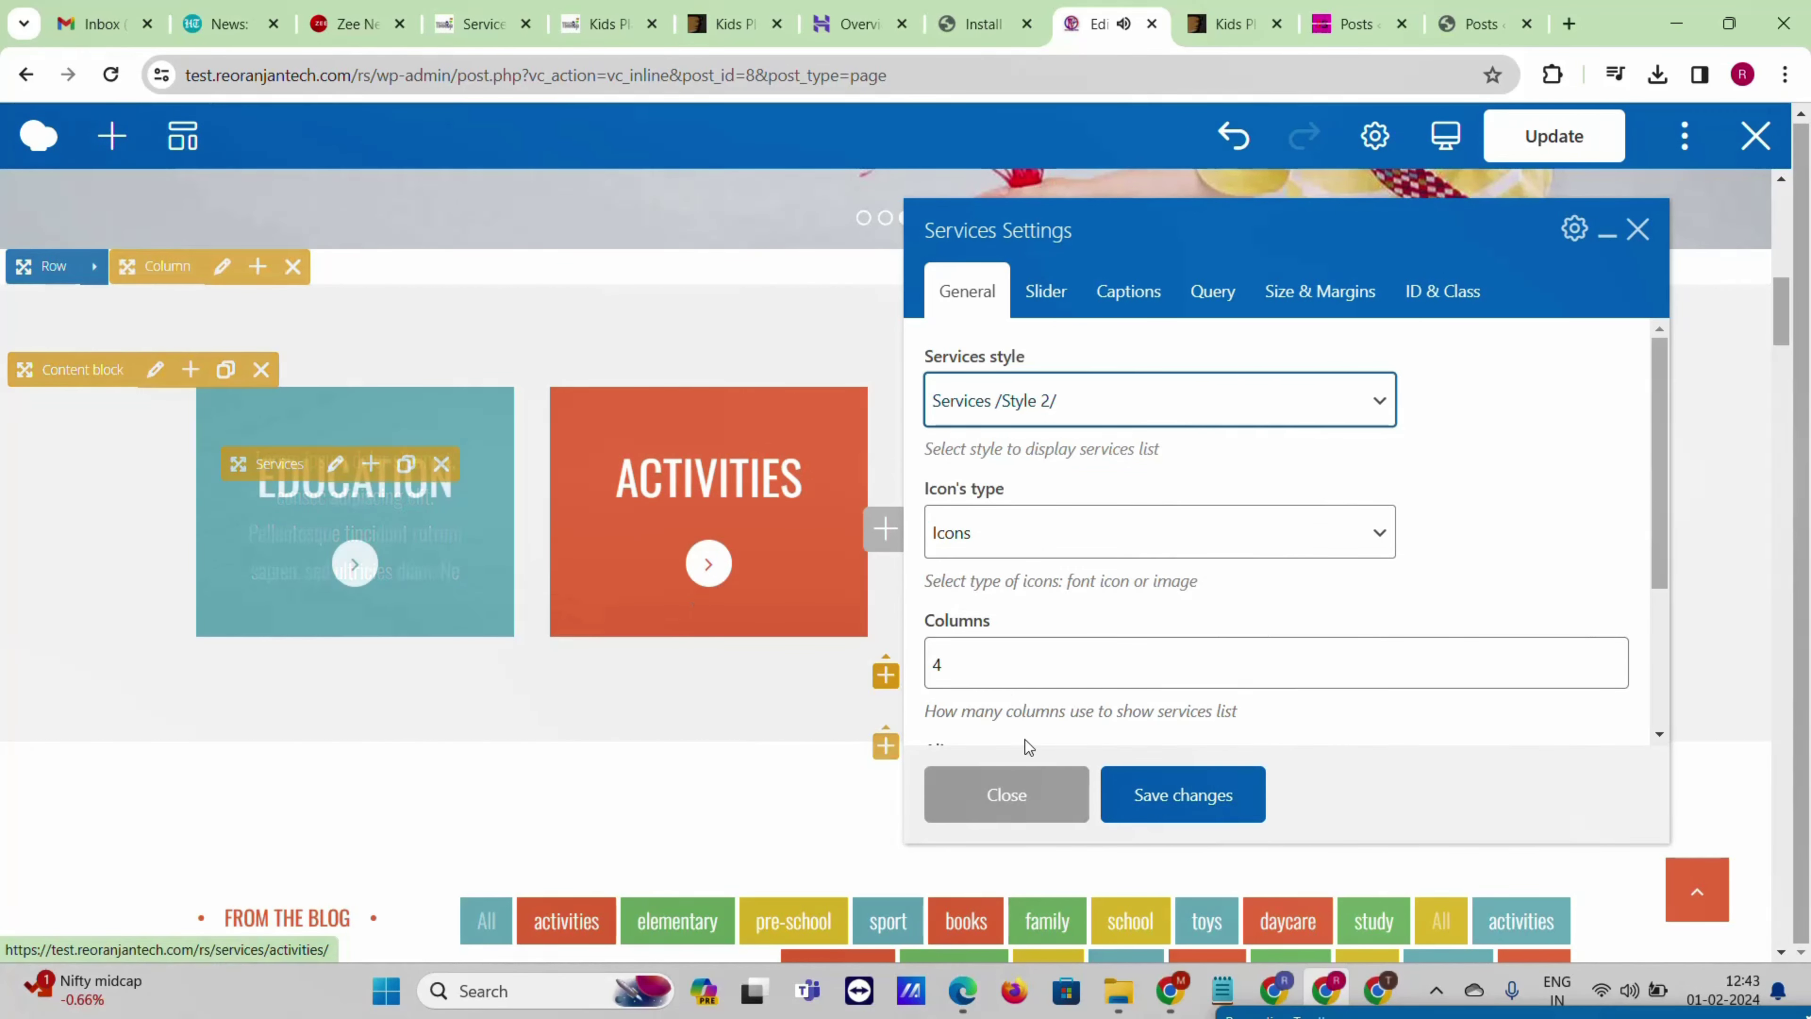
click(1226, 811)
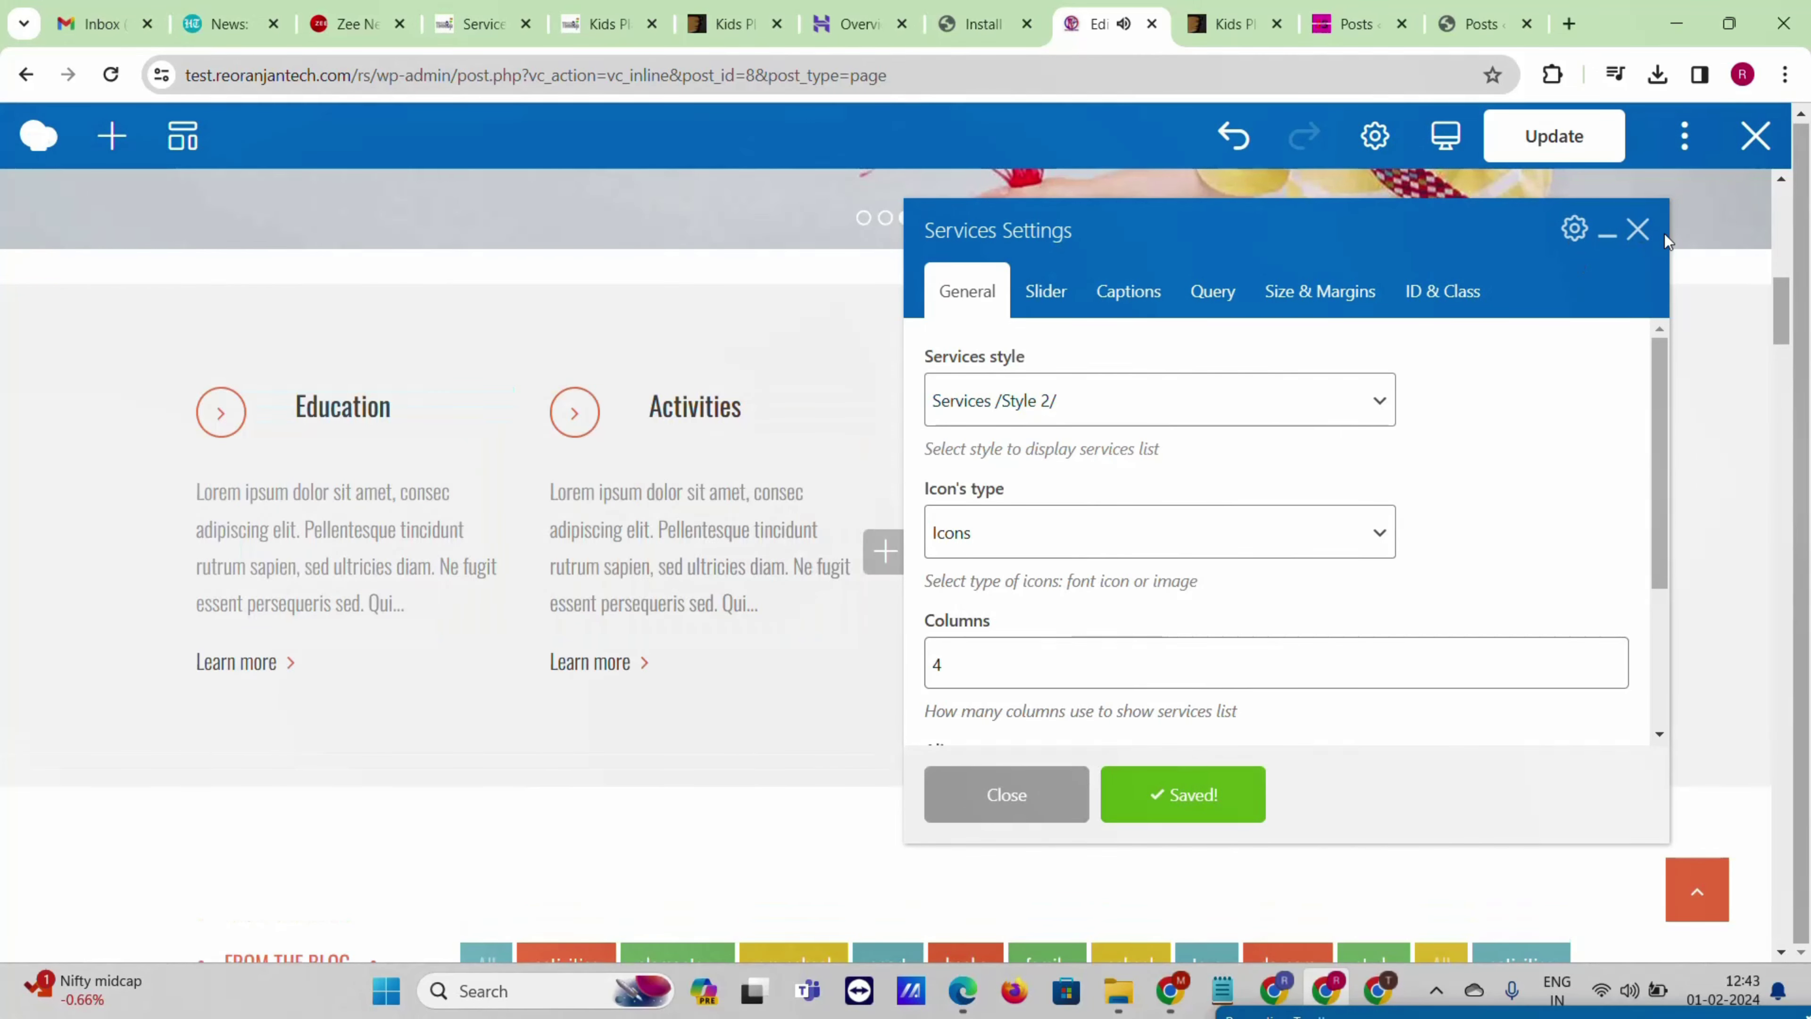
click(1638, 230)
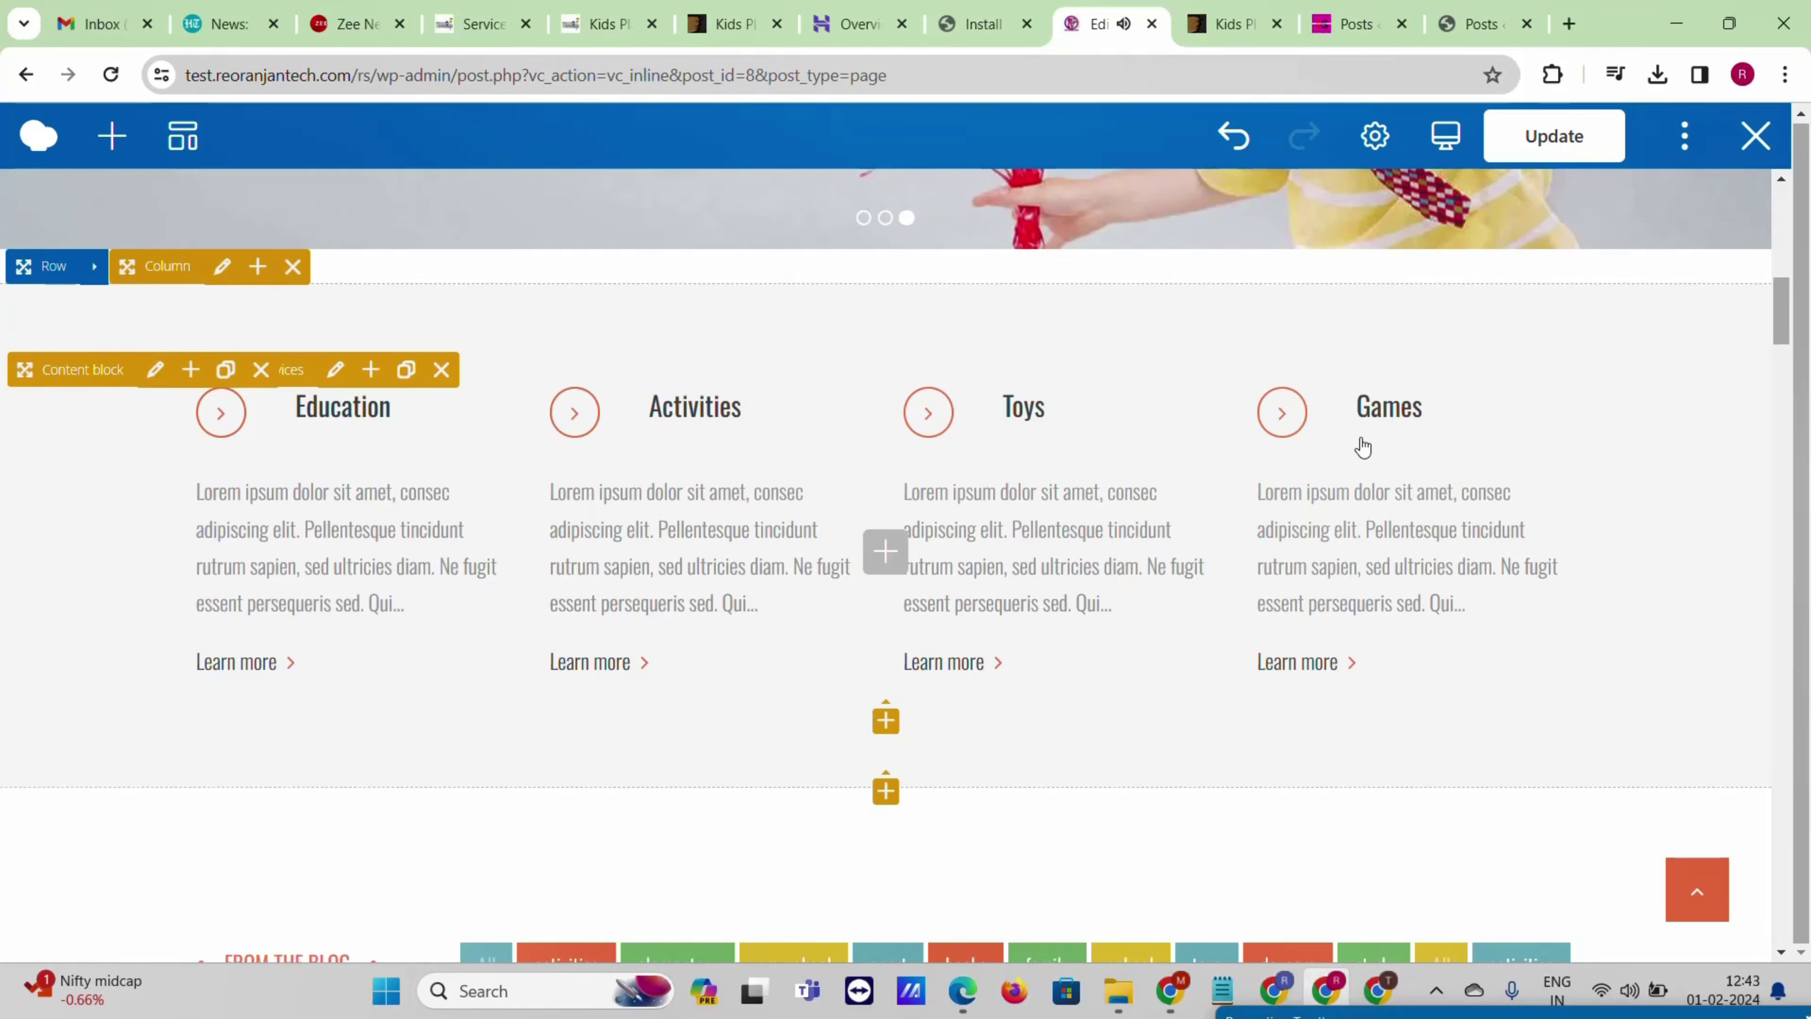
scroll(738, 512, down, 6)
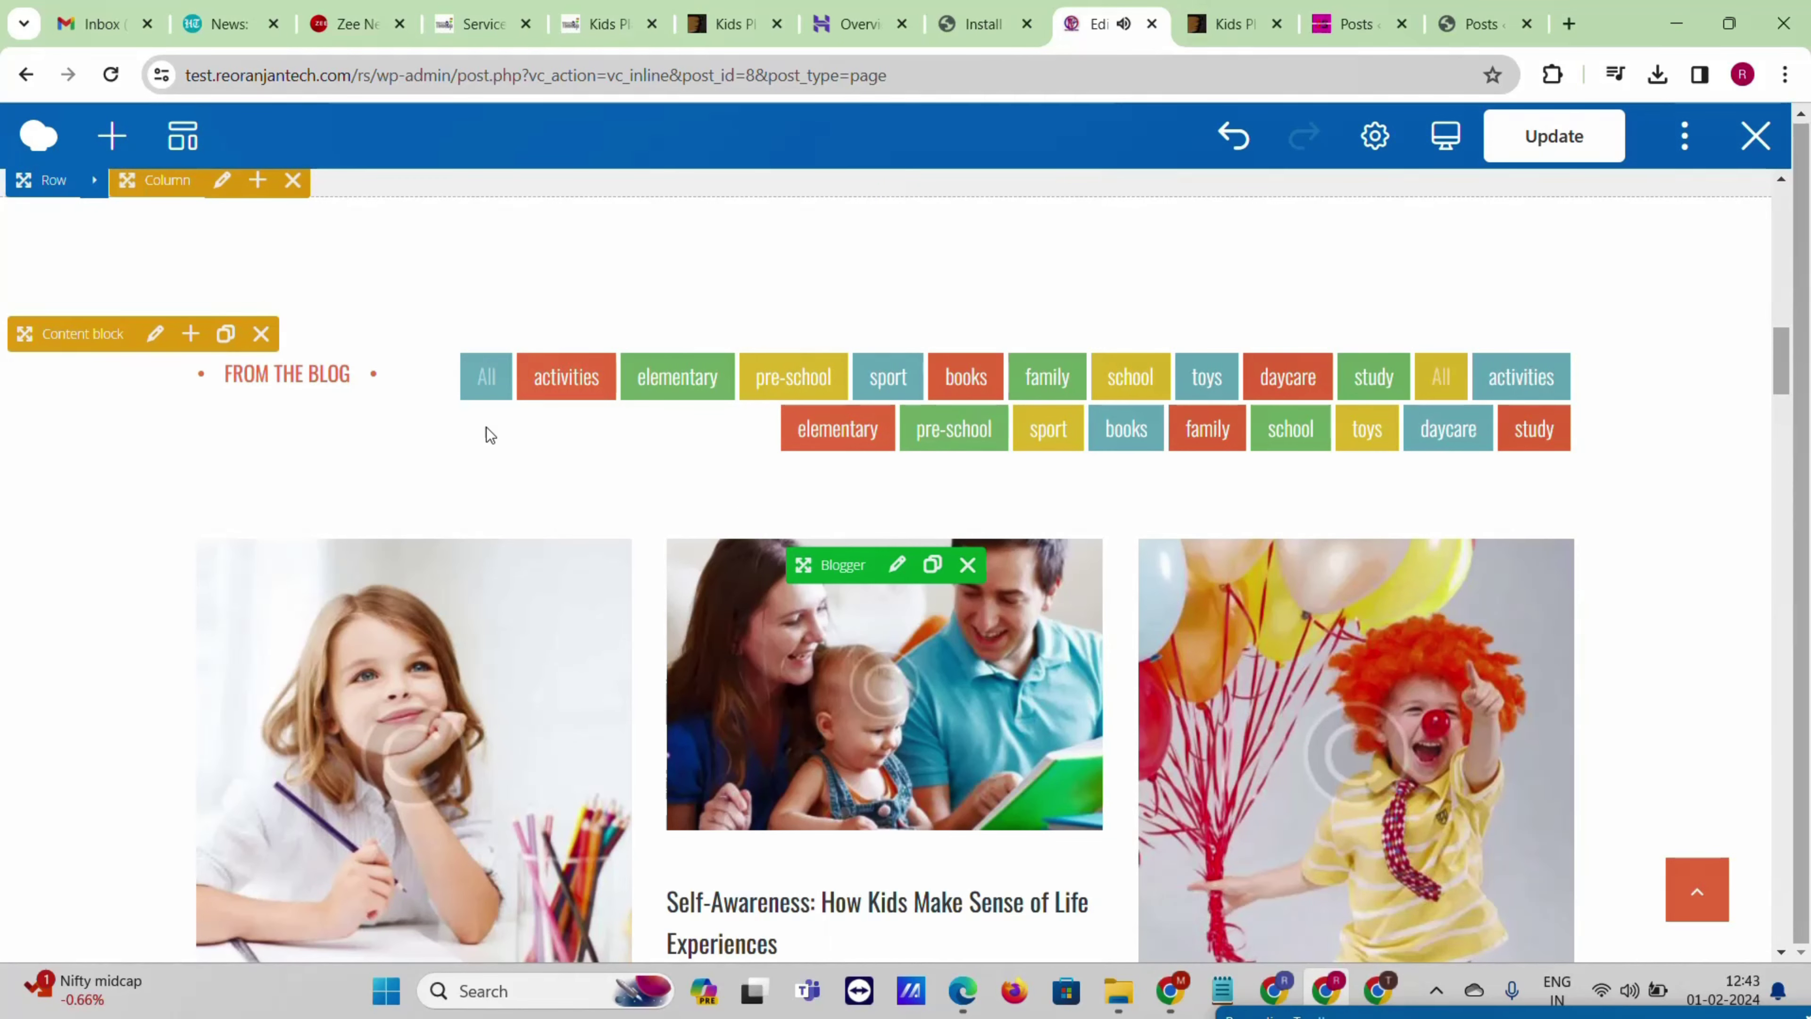
- Set the blog posts' output style to Grid tile /4 columns/ and save
click(897, 564)
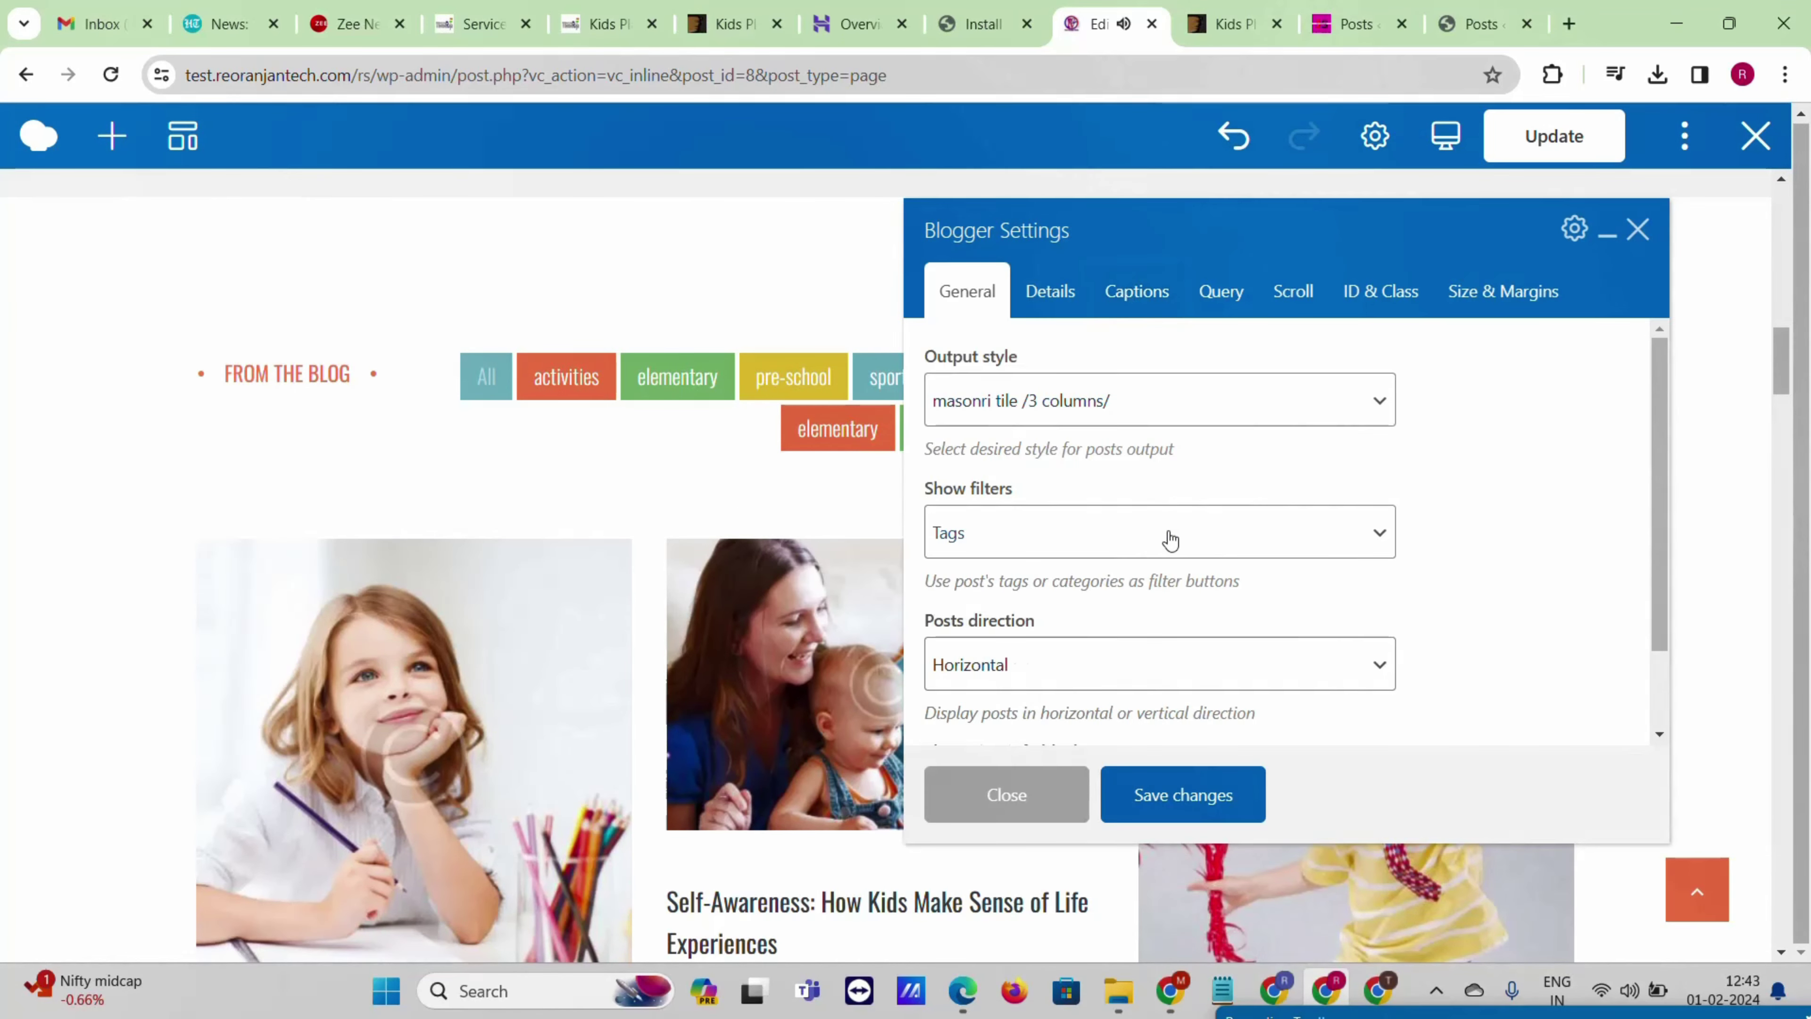
scroll(1160, 473, down, 2)
scroll(1160, 474, up, 2)
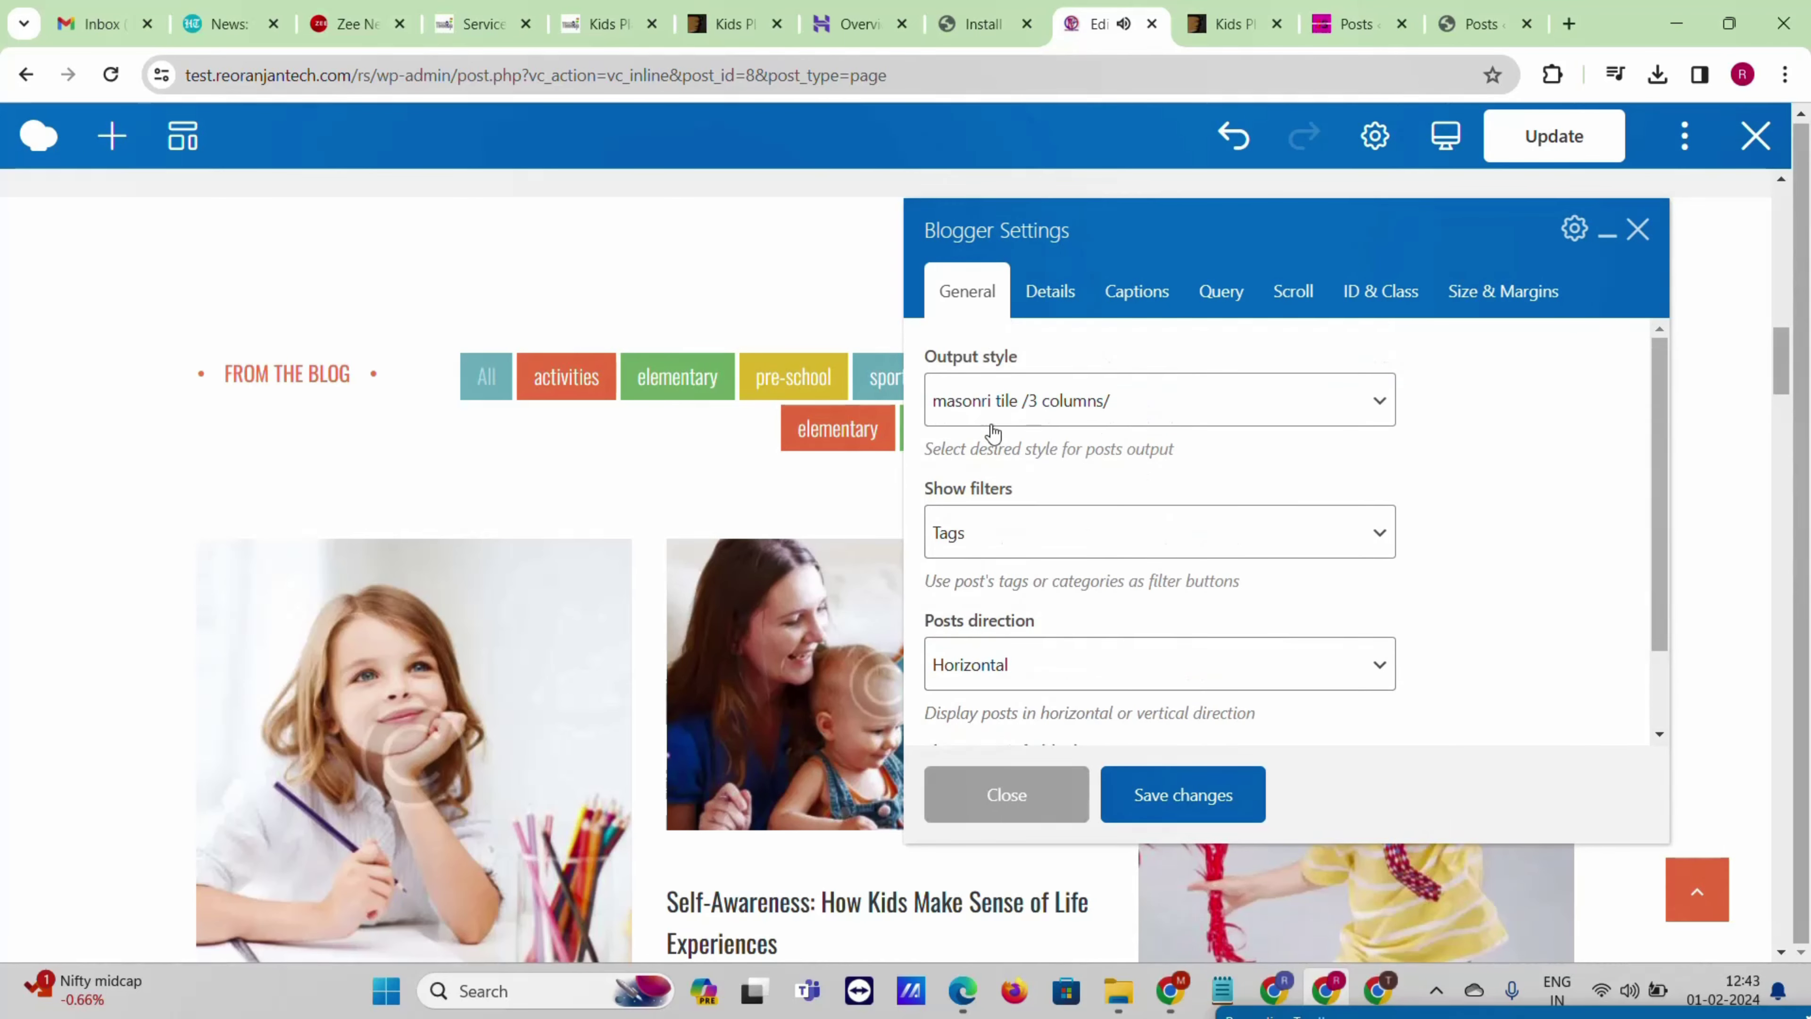
click(1124, 418)
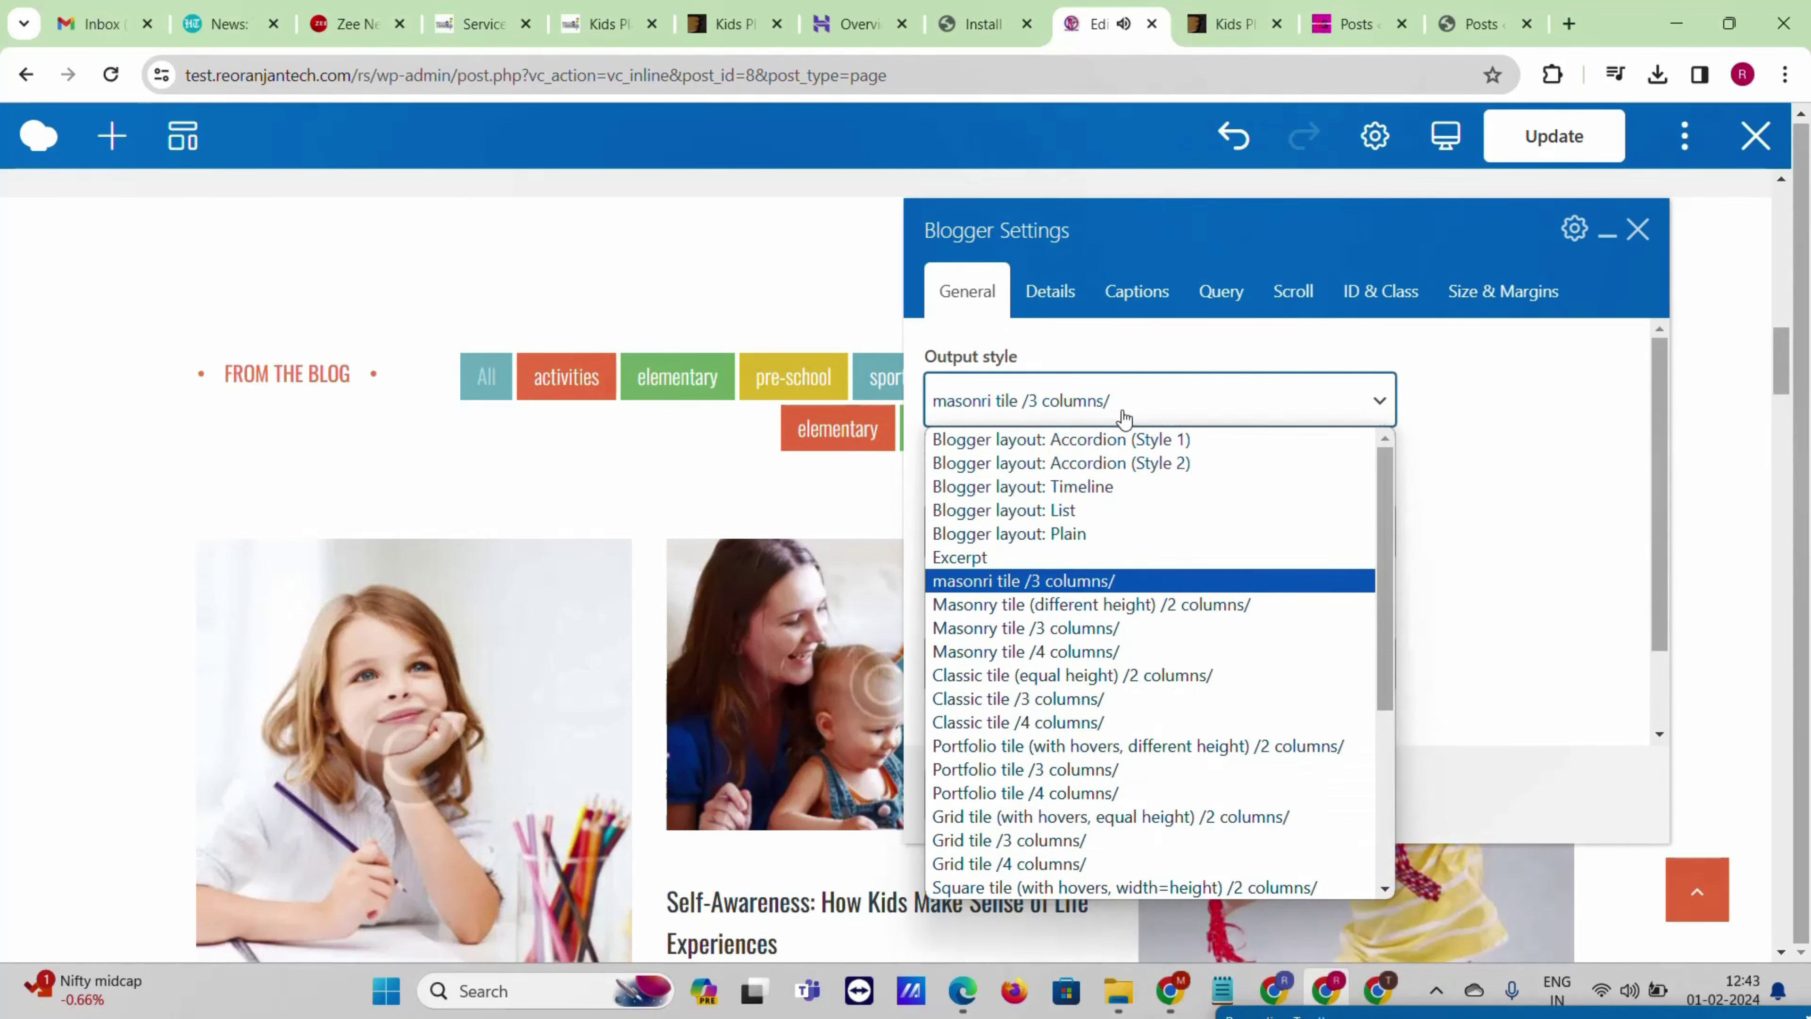
scroll(1143, 499, down, 1)
scroll(1142, 528, down, 3)
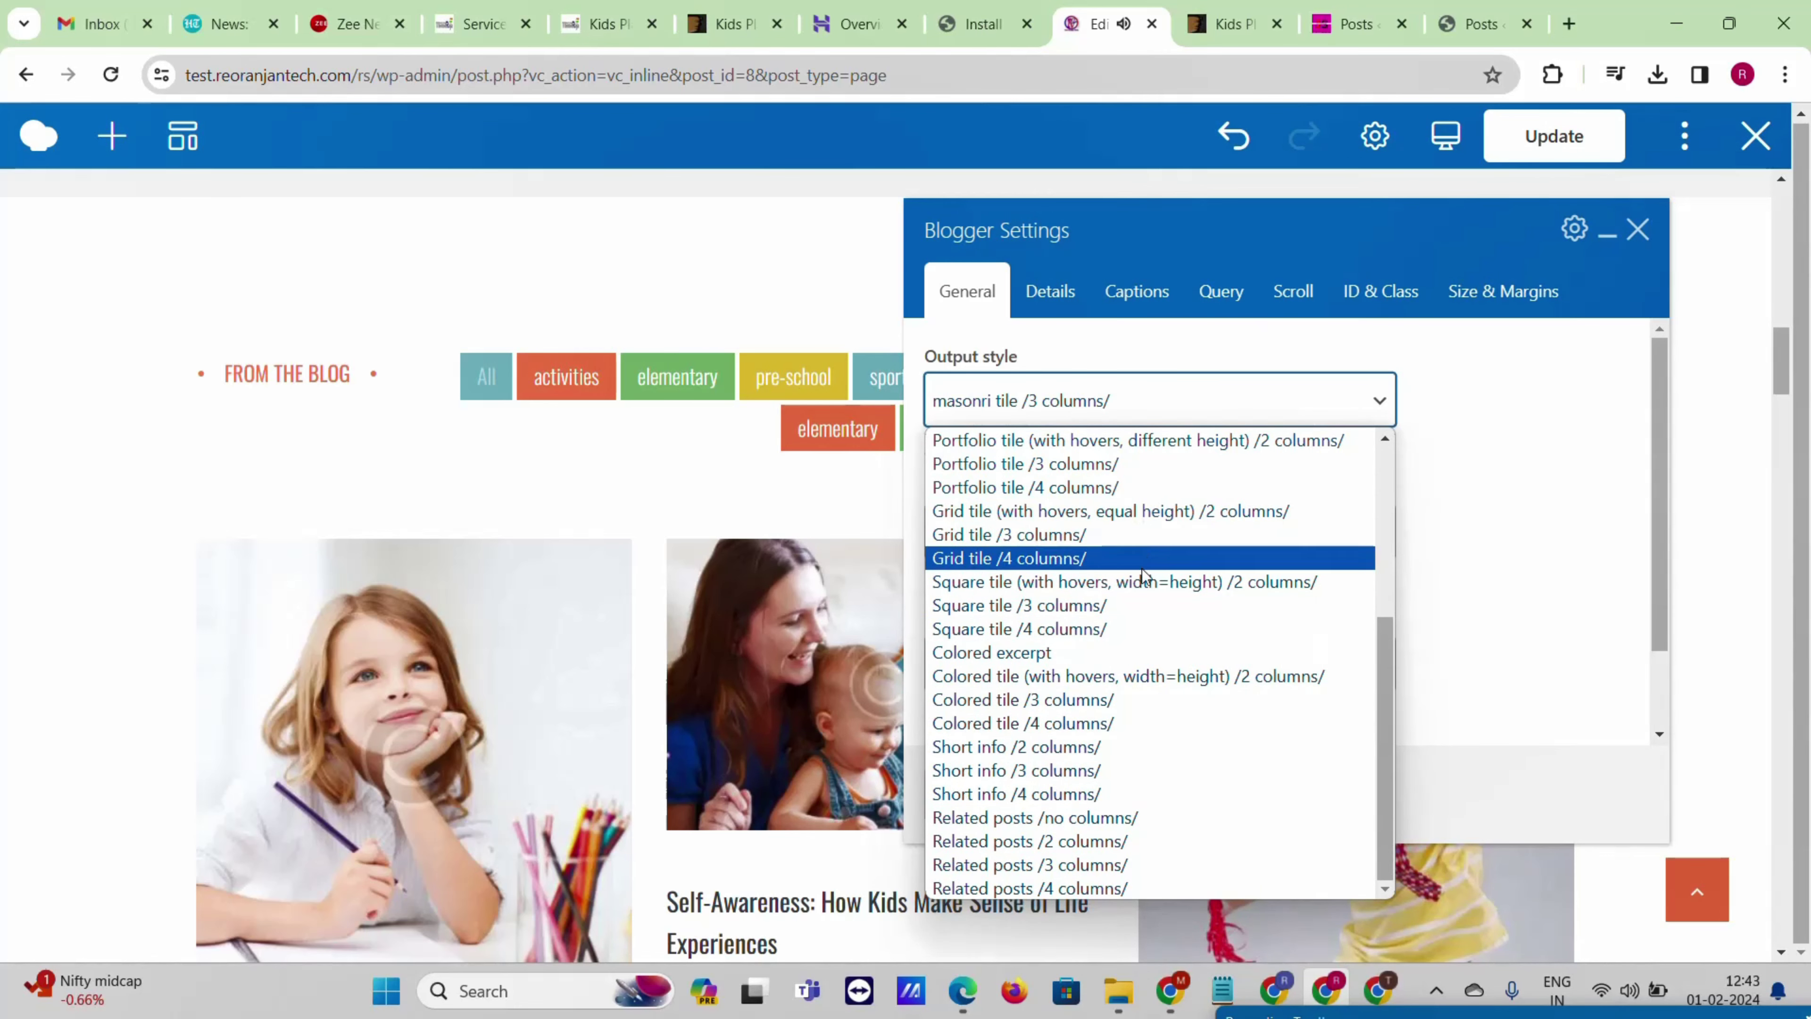
click(1029, 565)
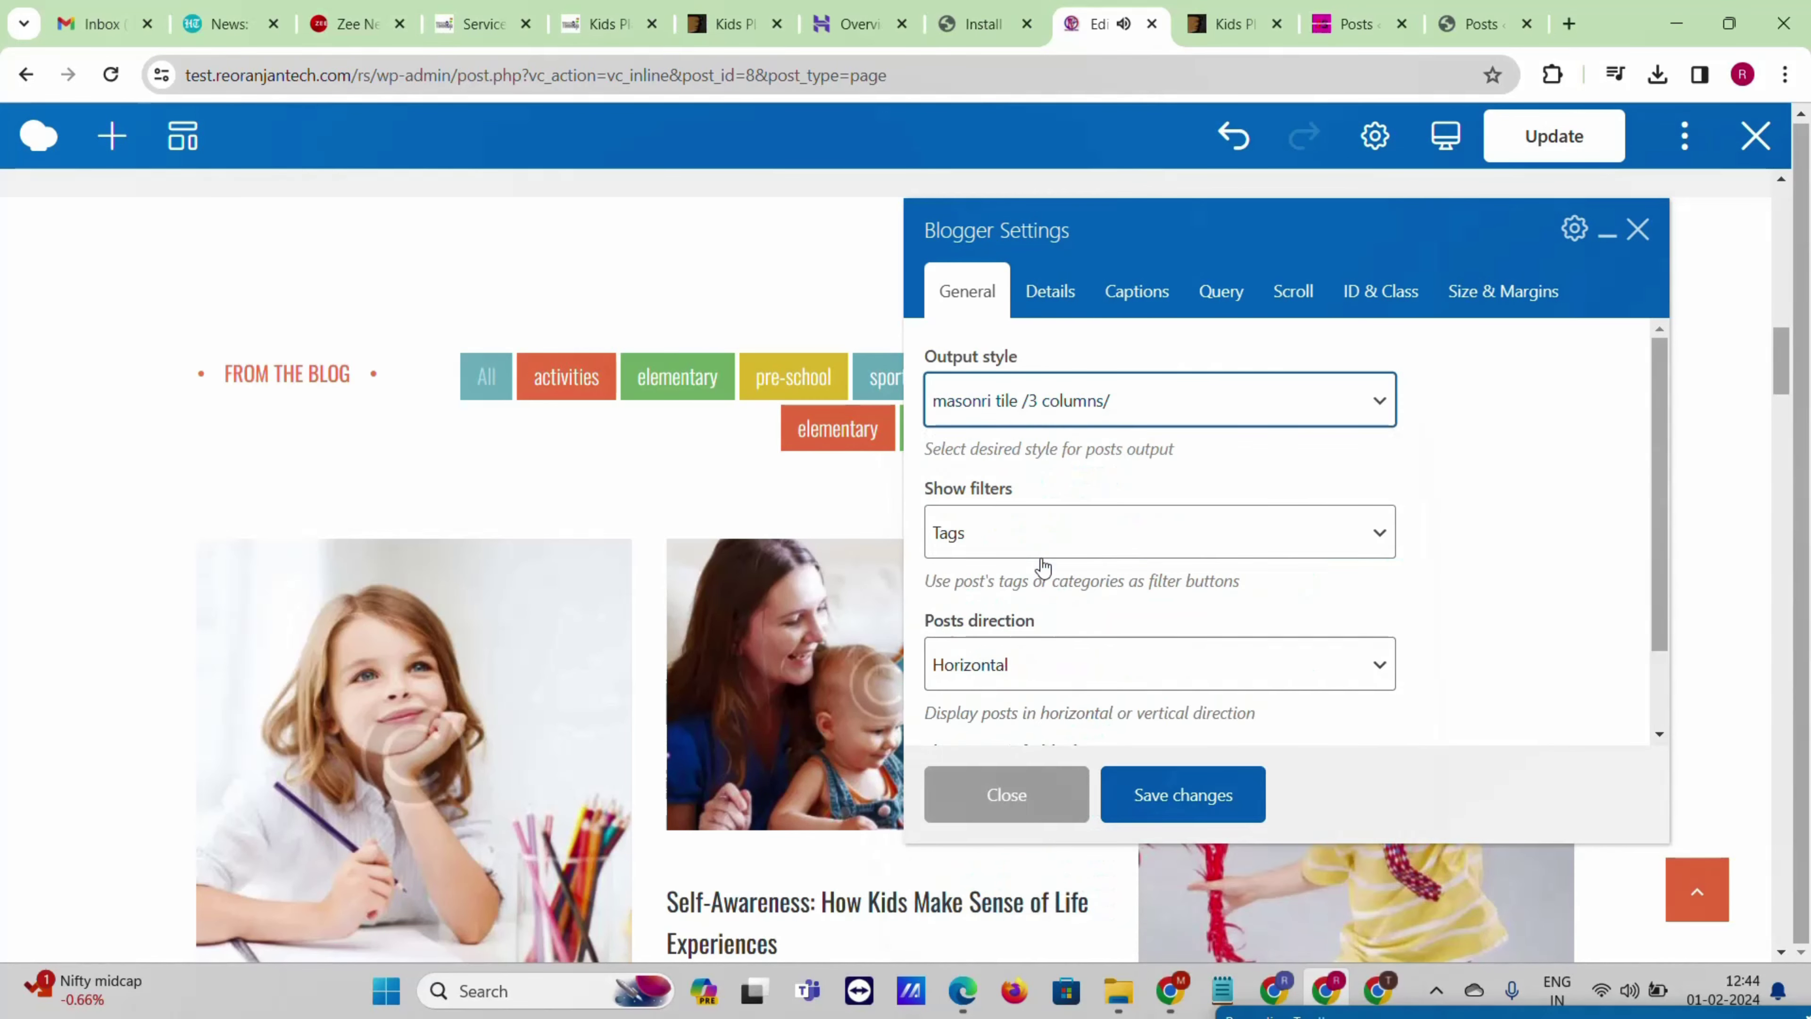
click(1197, 795)
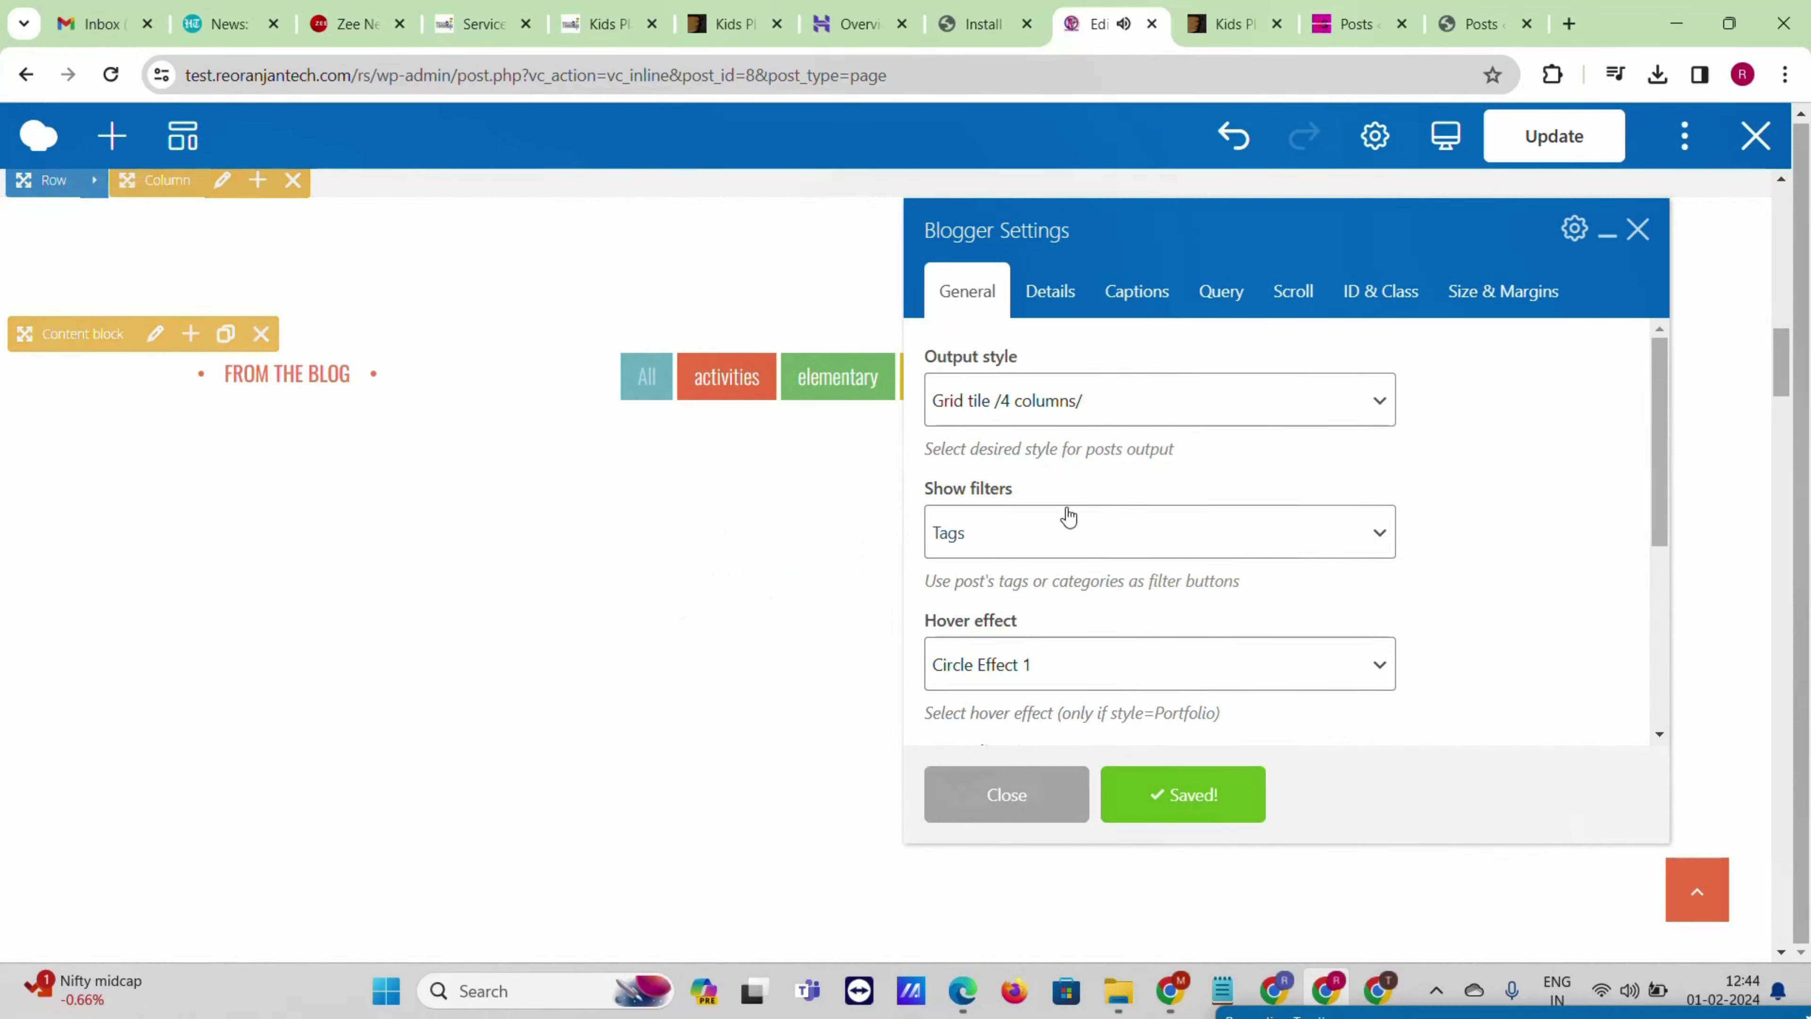
- Switch the blog output style to masonry tile /3 columns/ and save again
scroll(582, 629, down, 5)
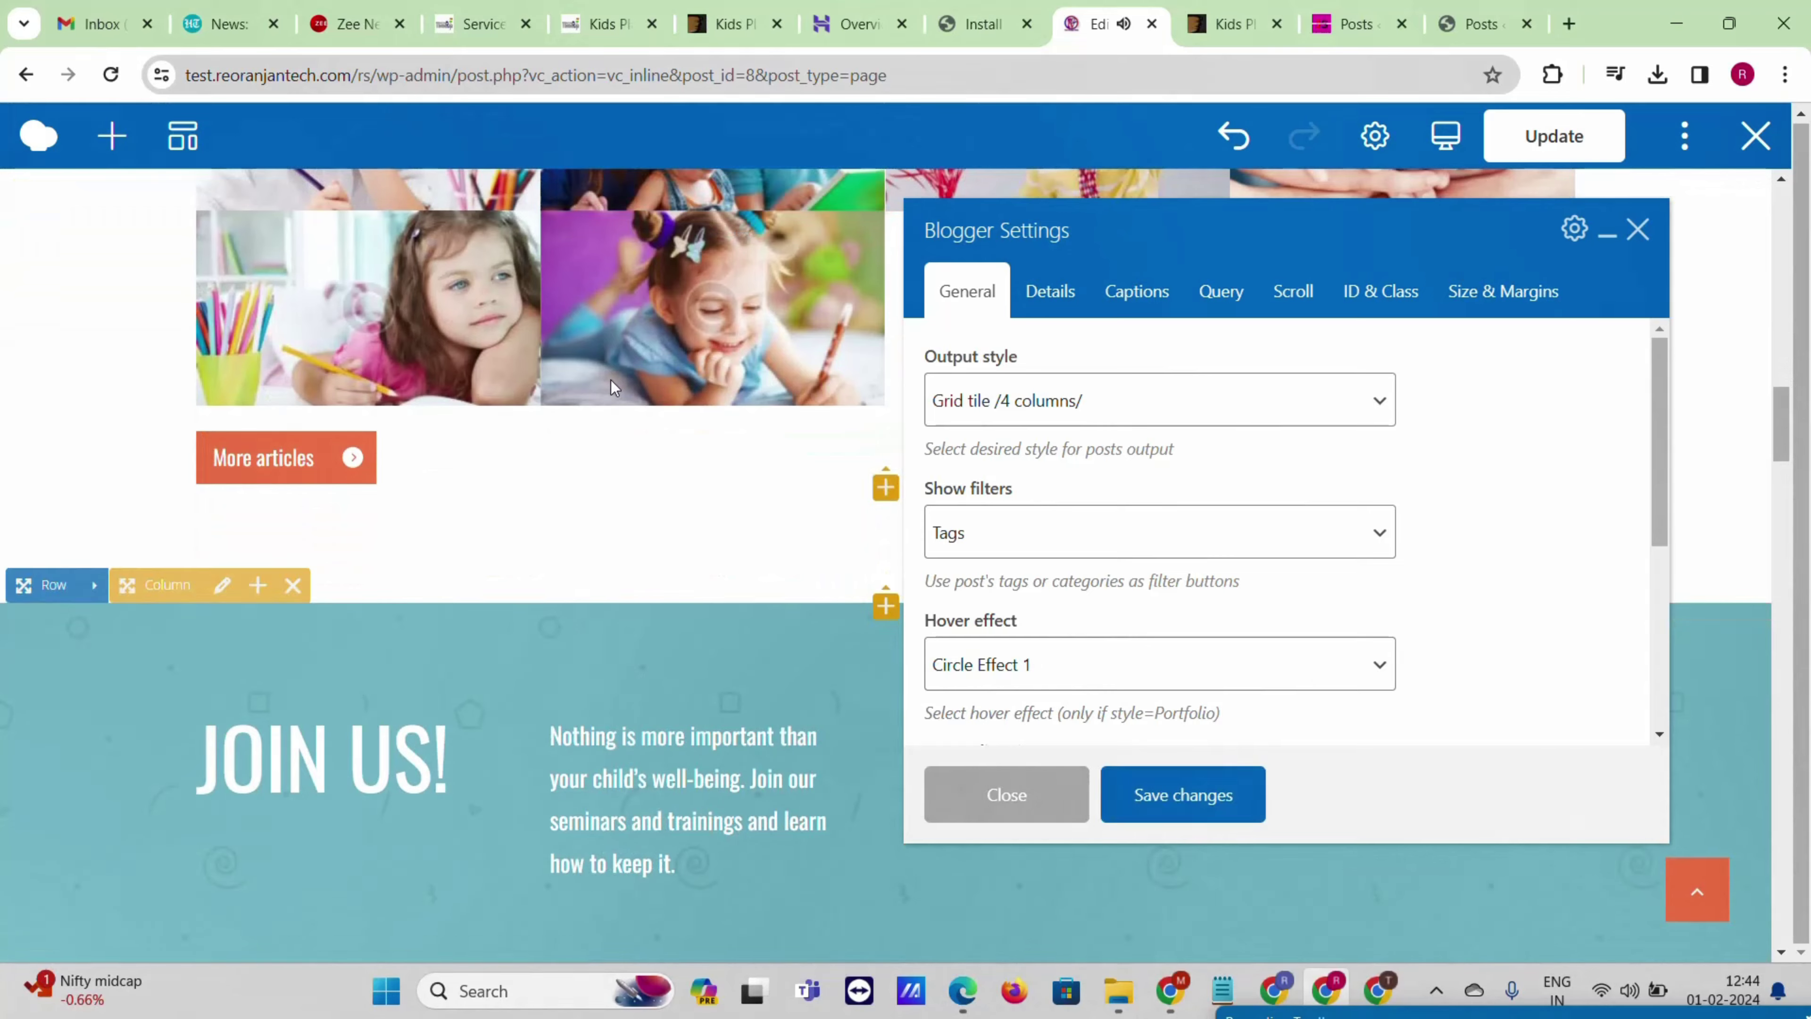
click(1095, 405)
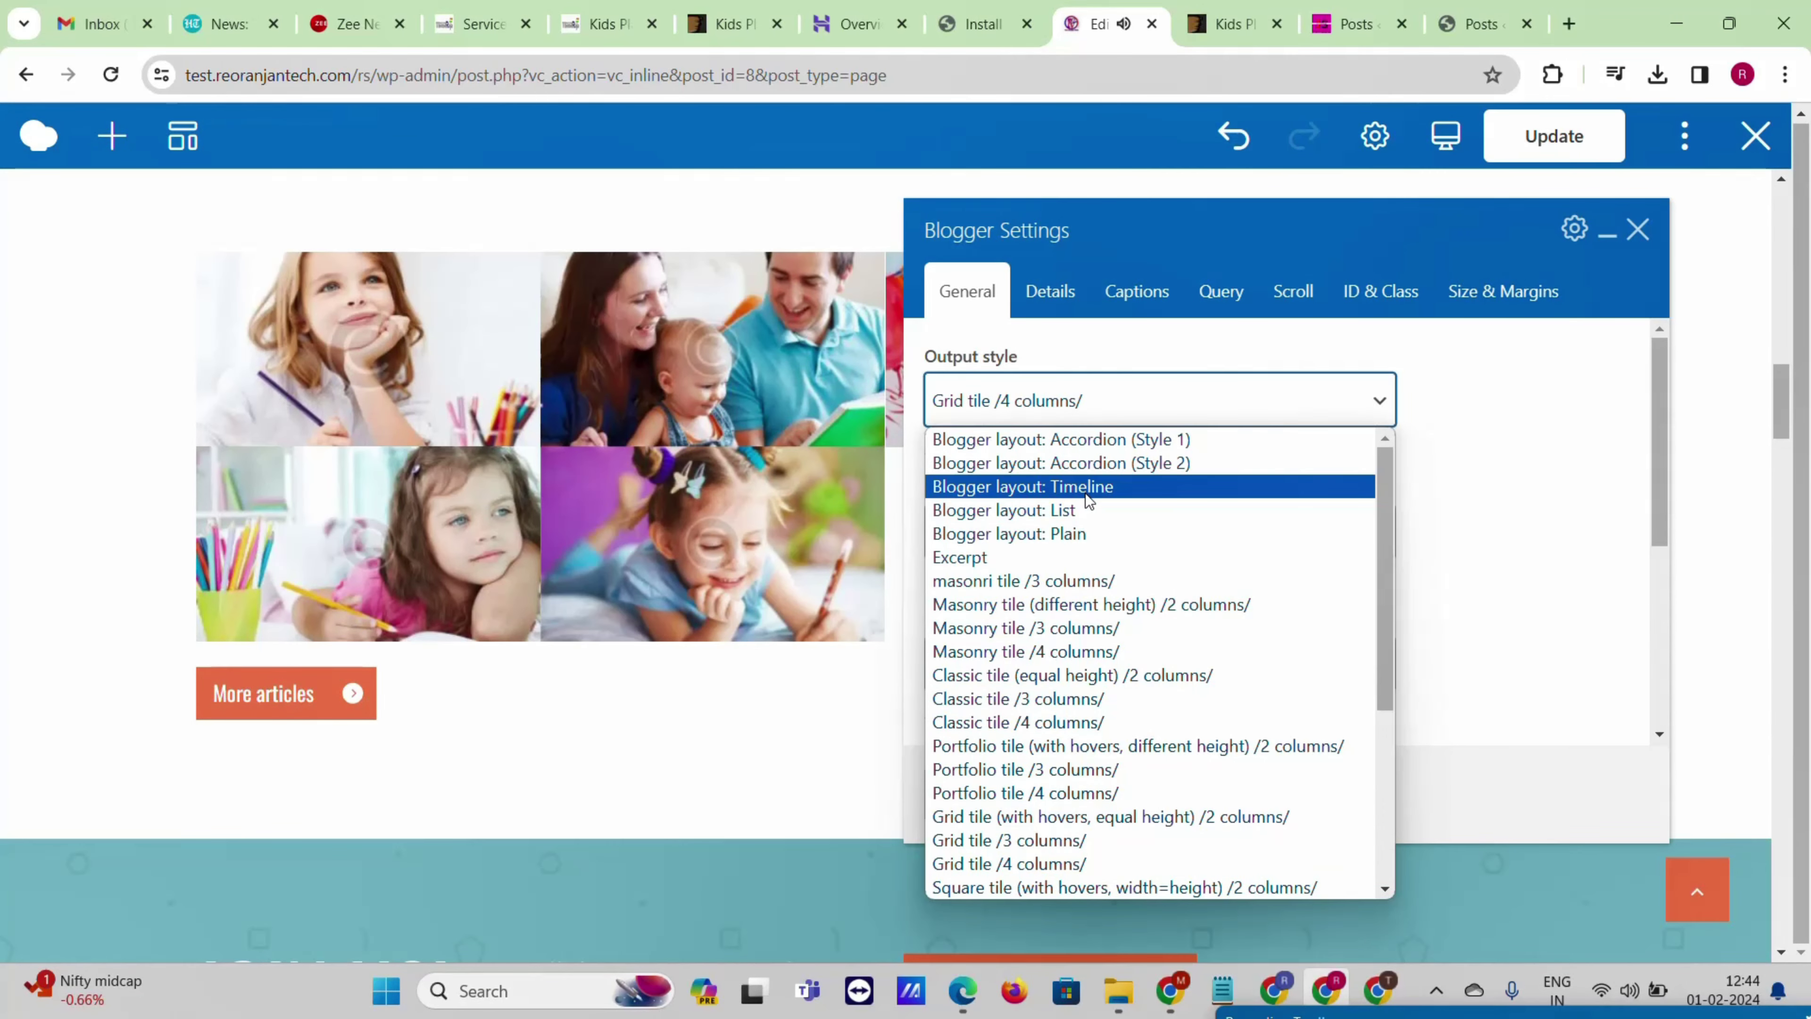
click(1090, 581)
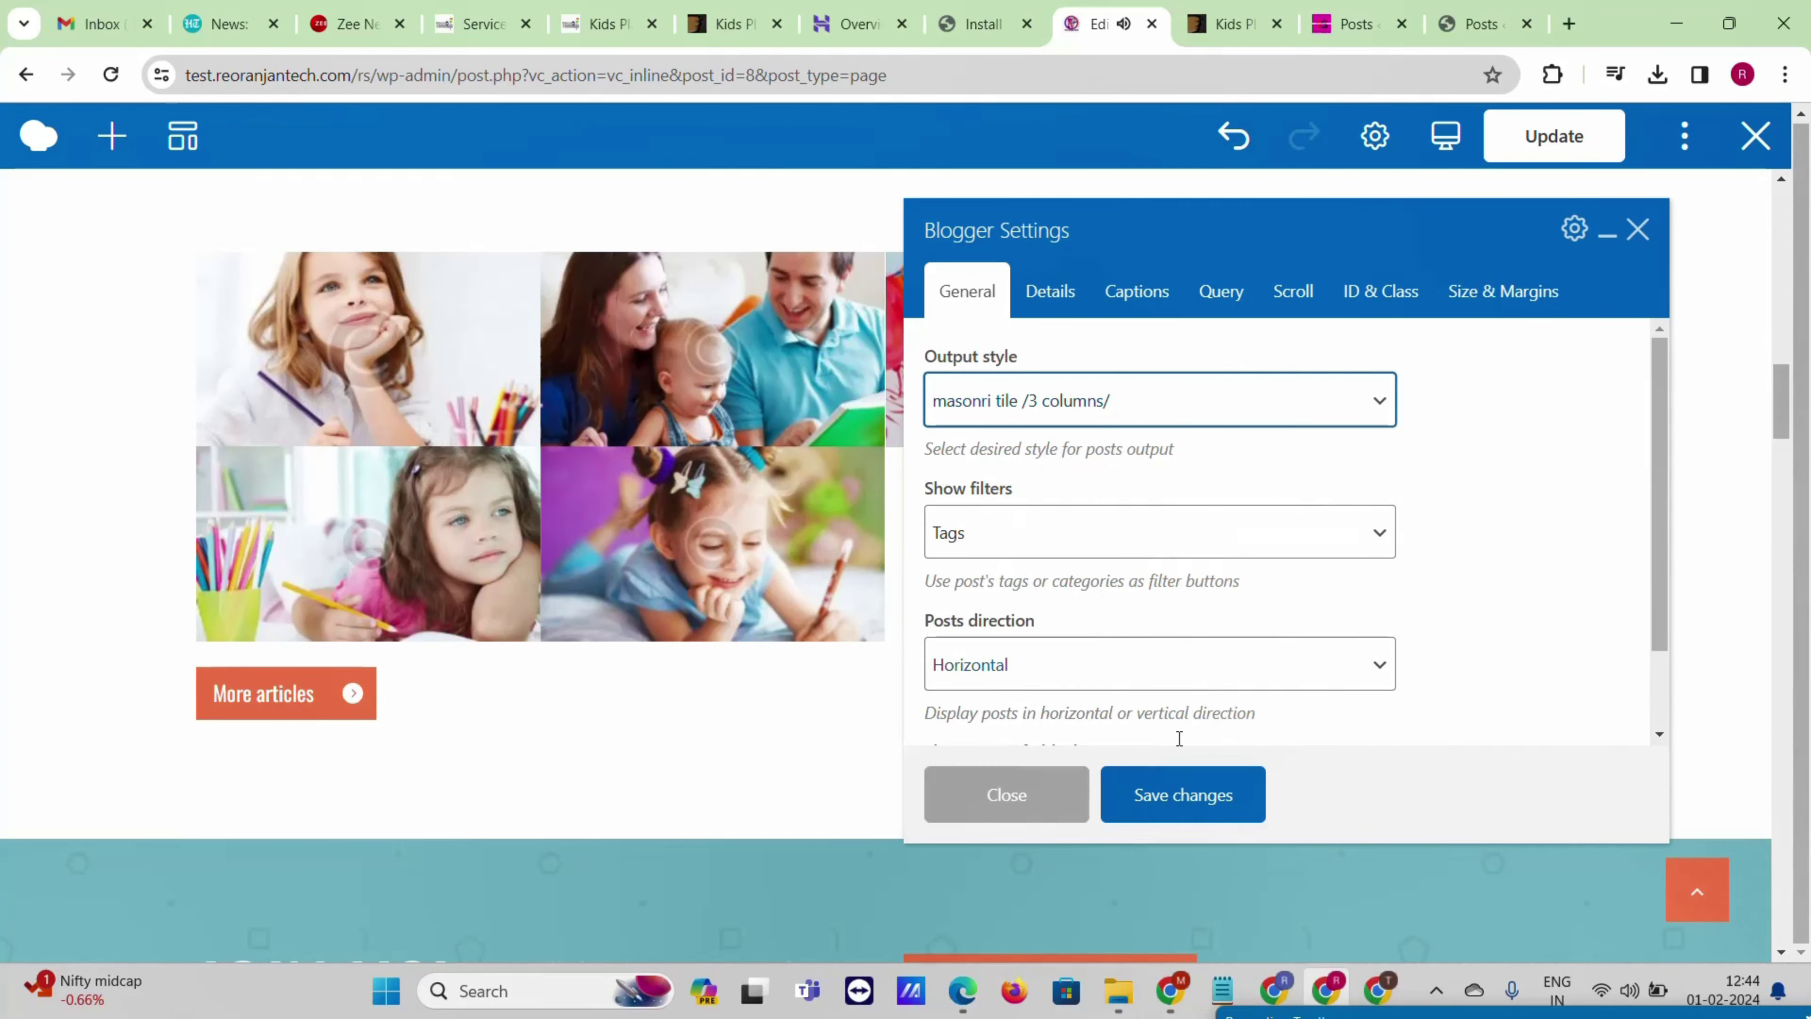
click(1181, 800)
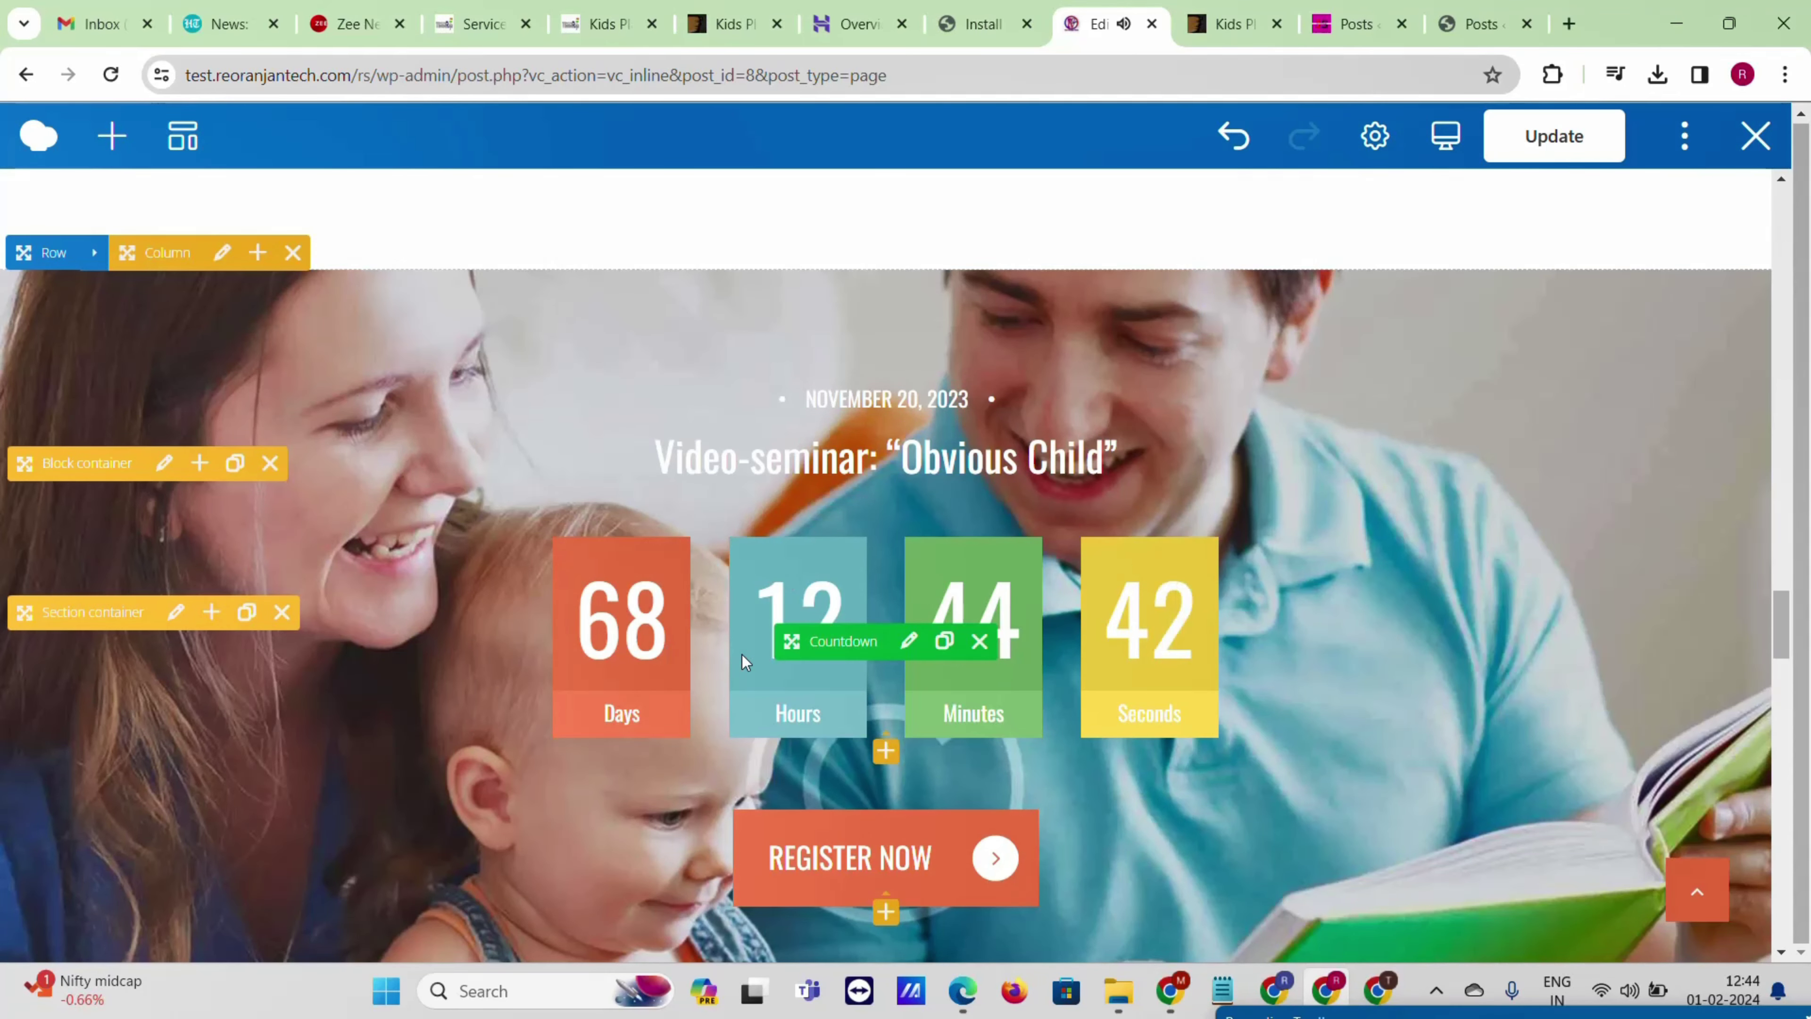
click(910, 641)
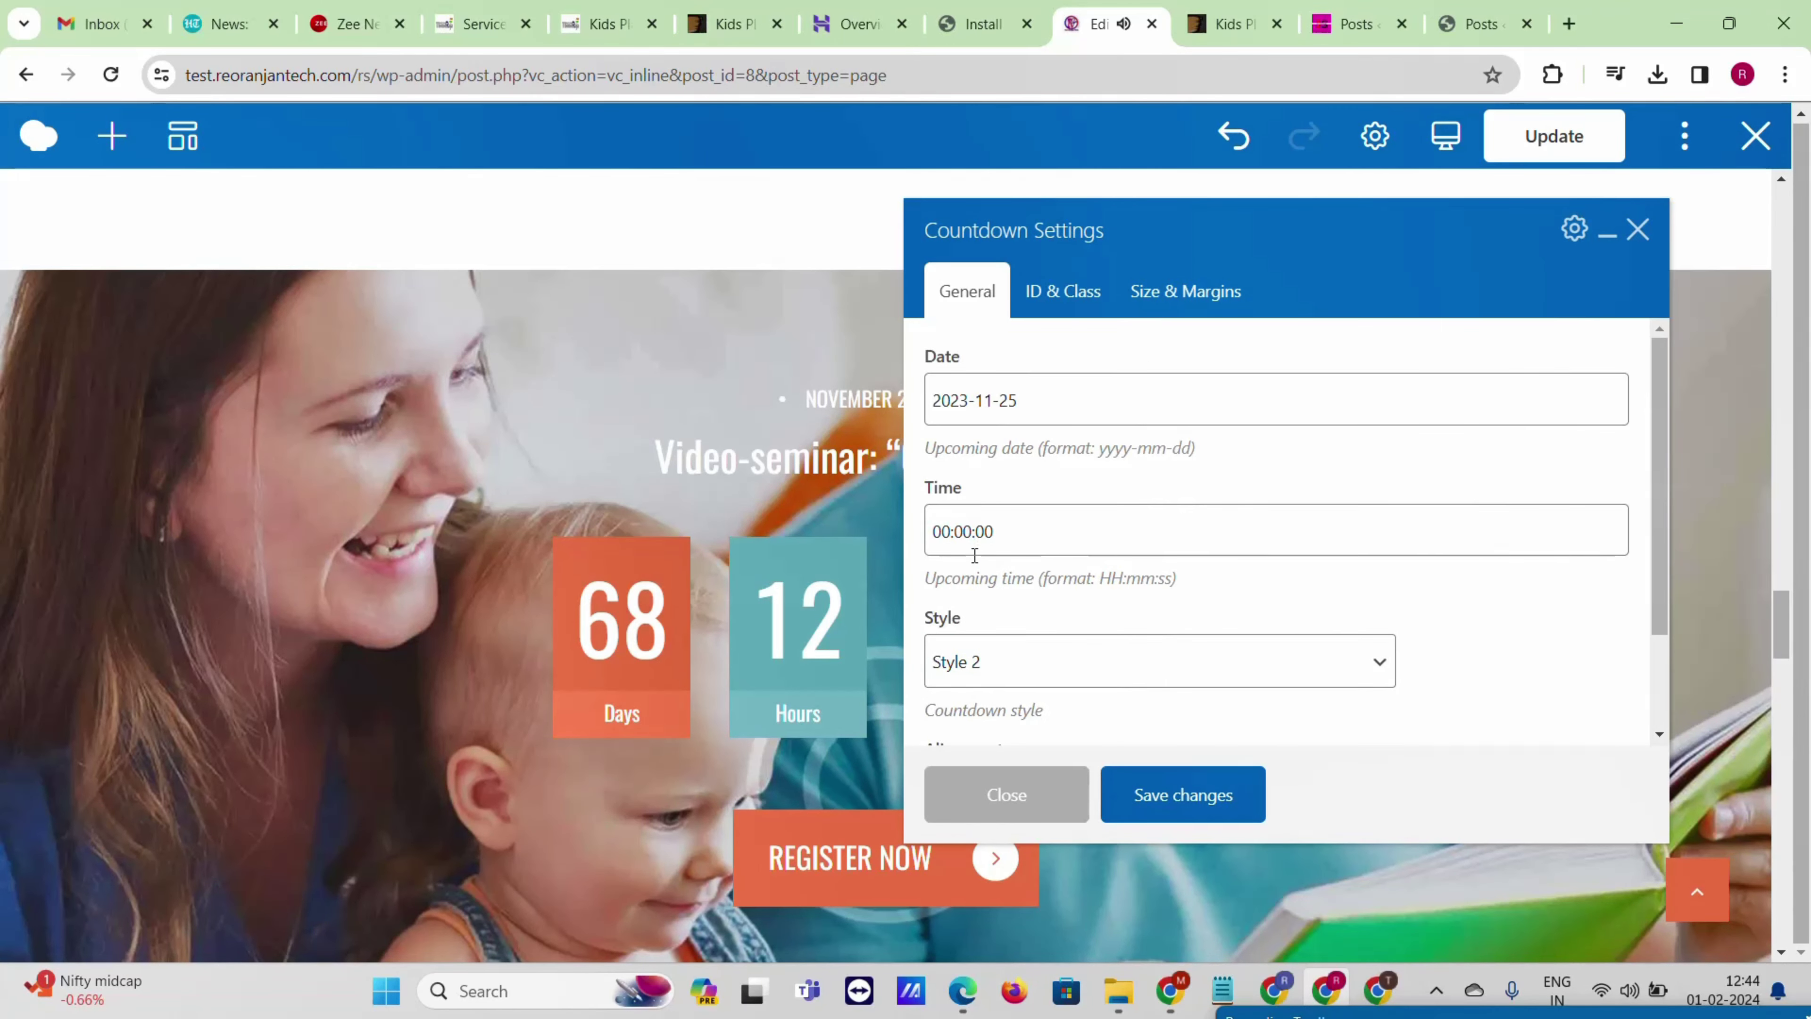
scroll(974, 555, down, 2)
click(986, 539)
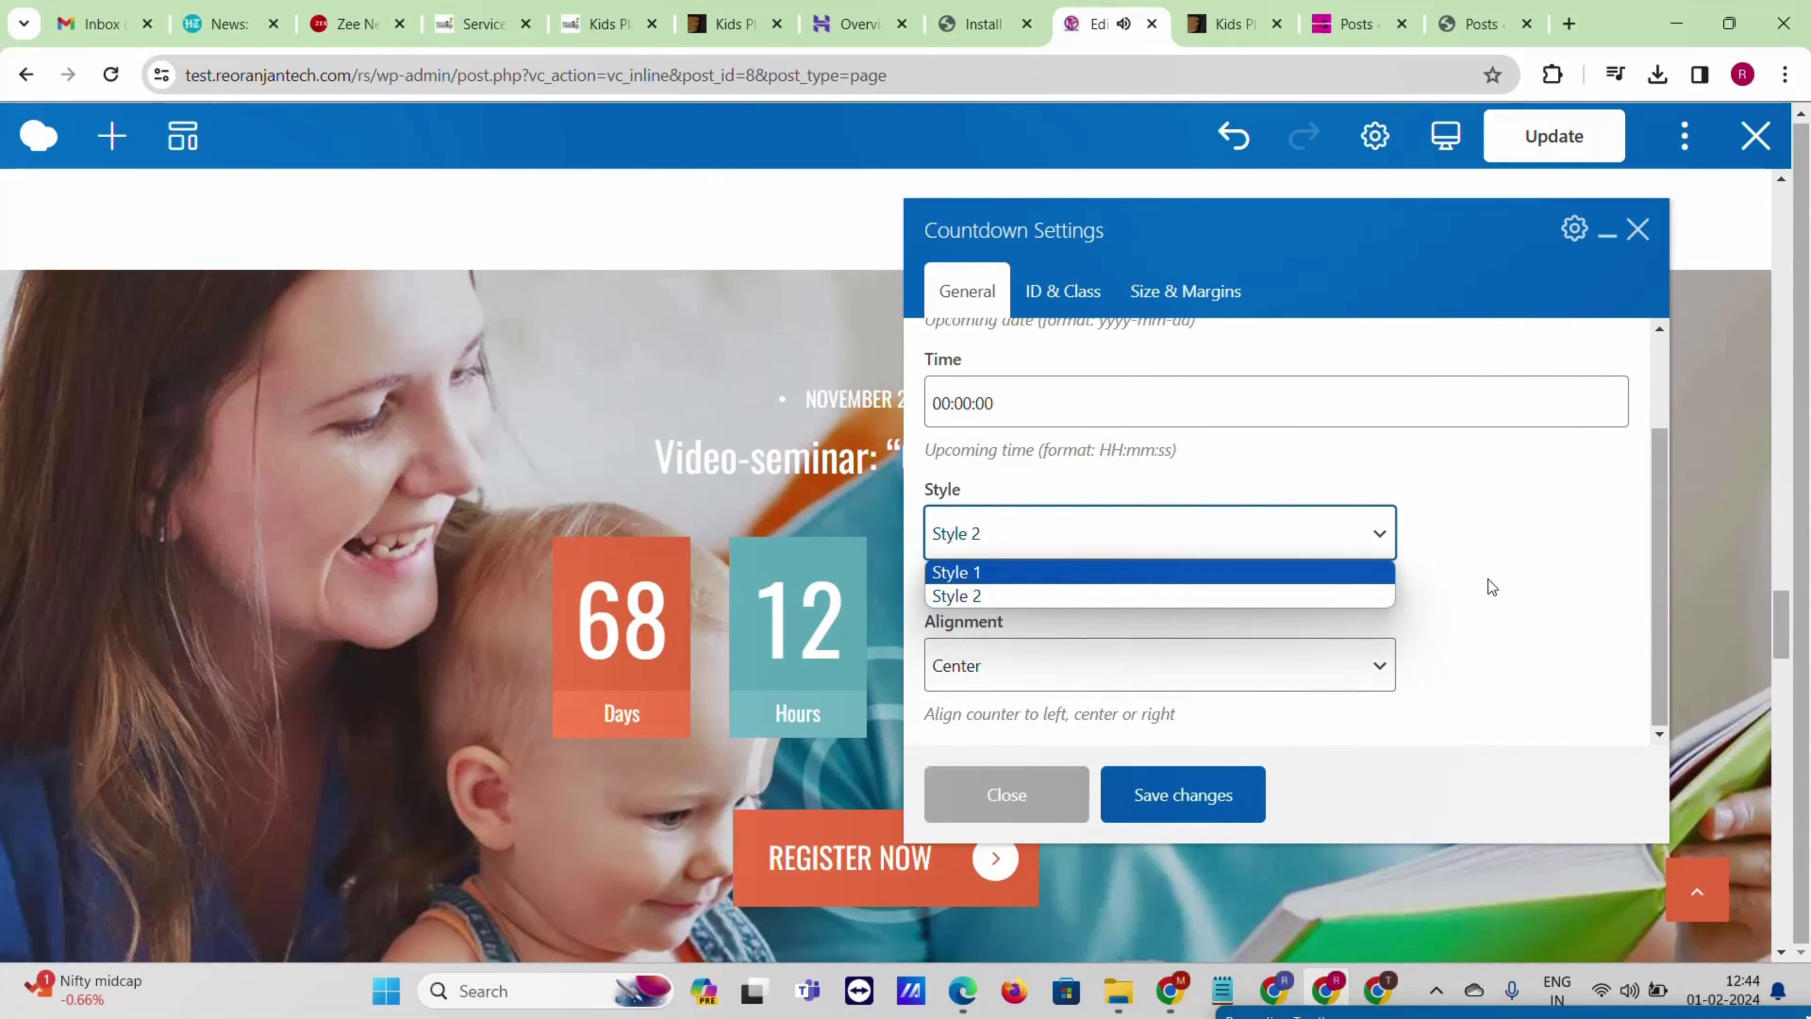
click(1497, 568)
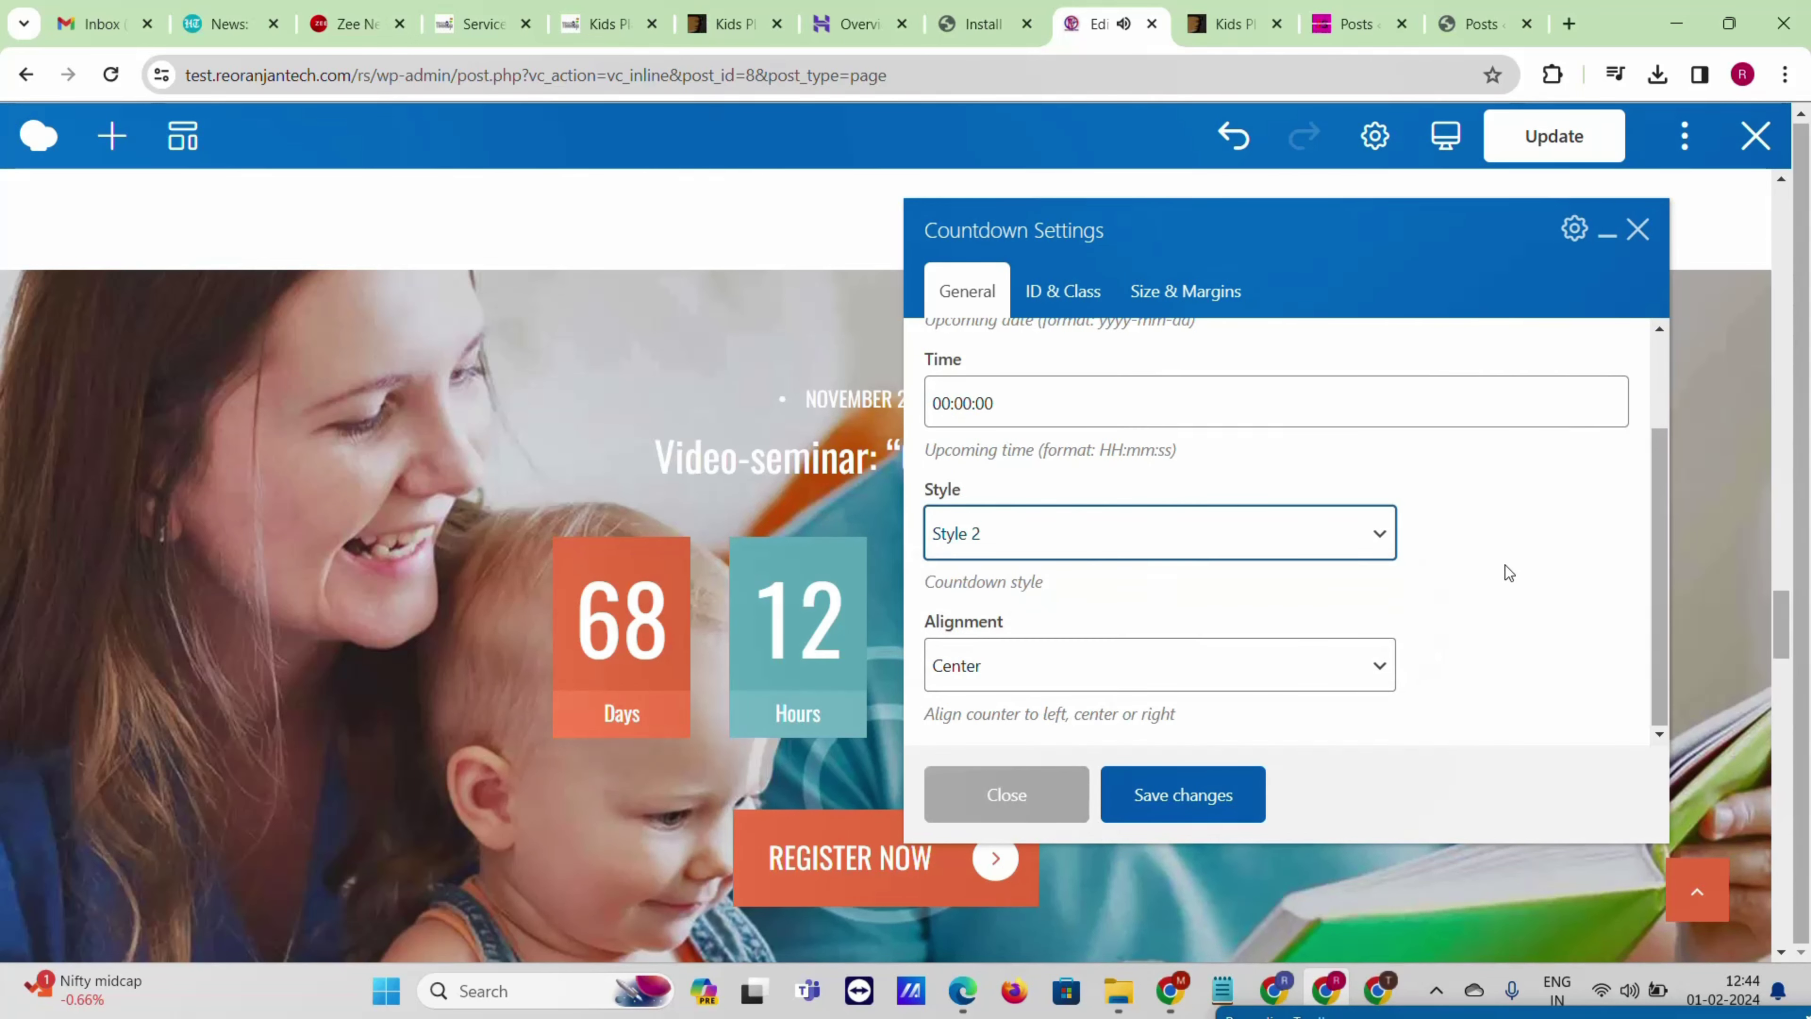
click(1644, 231)
scroll(899, 445, down, 10)
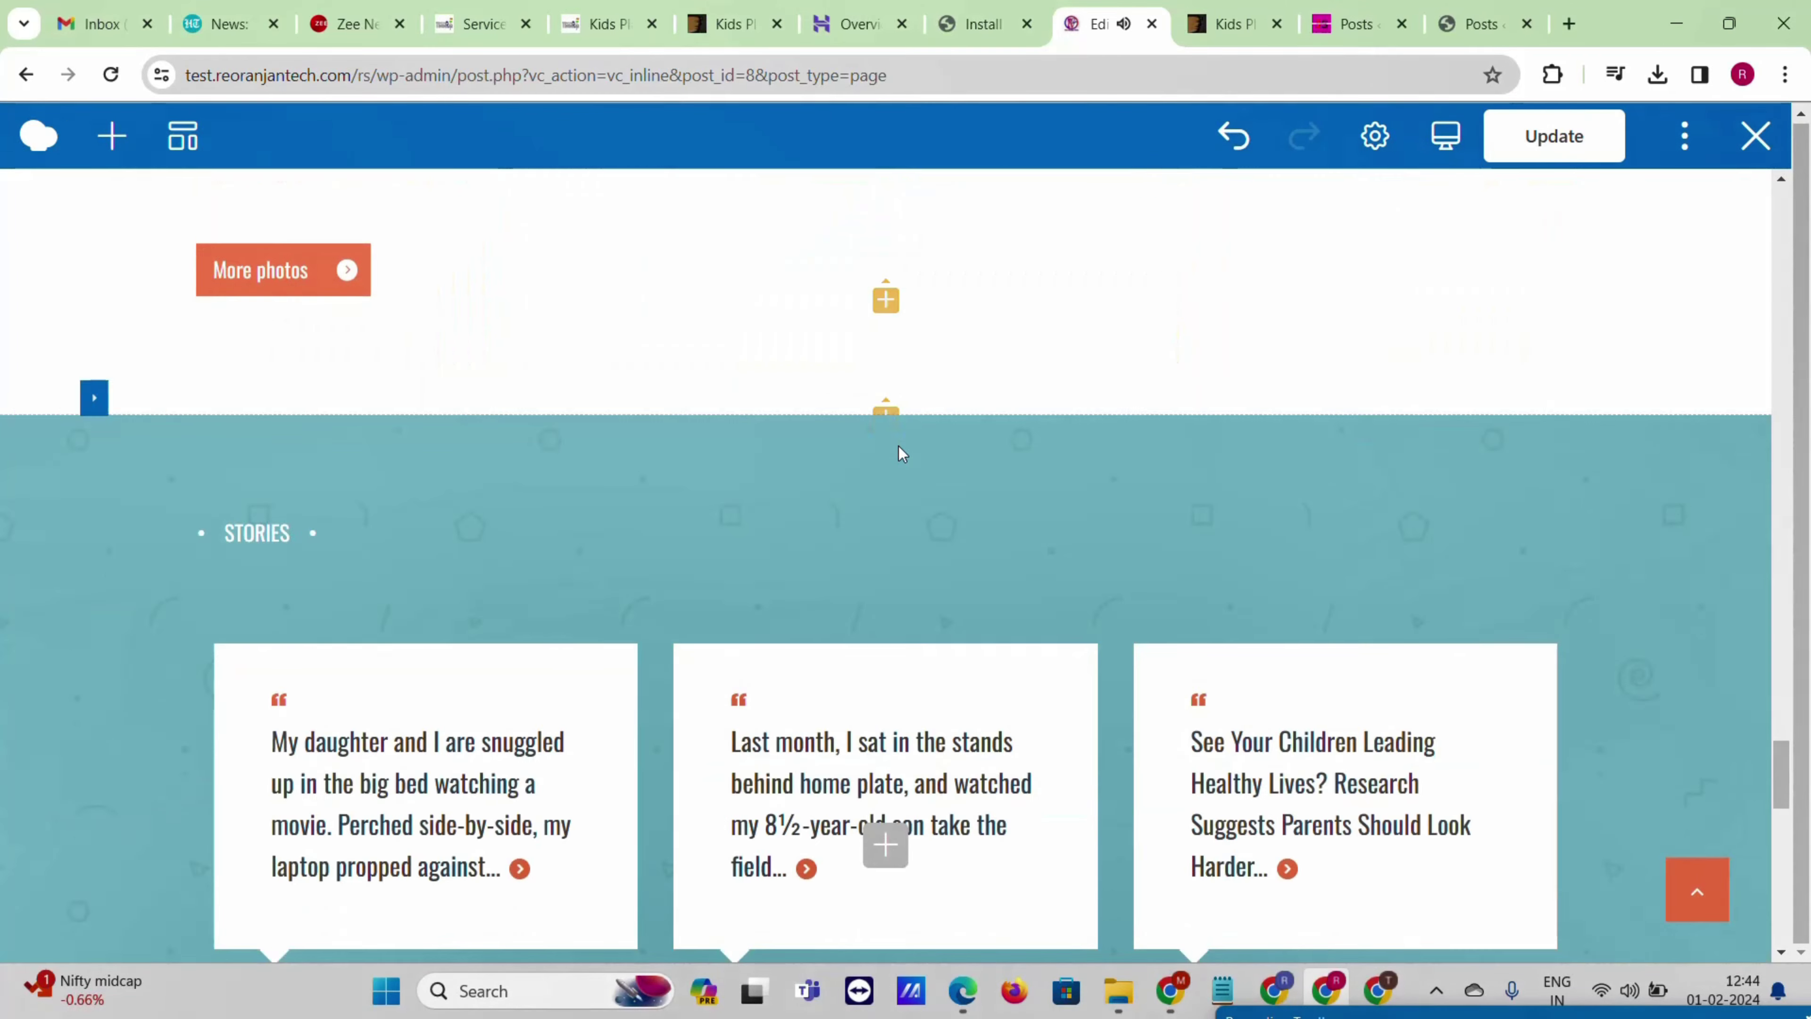
scroll(898, 446, down, 10)
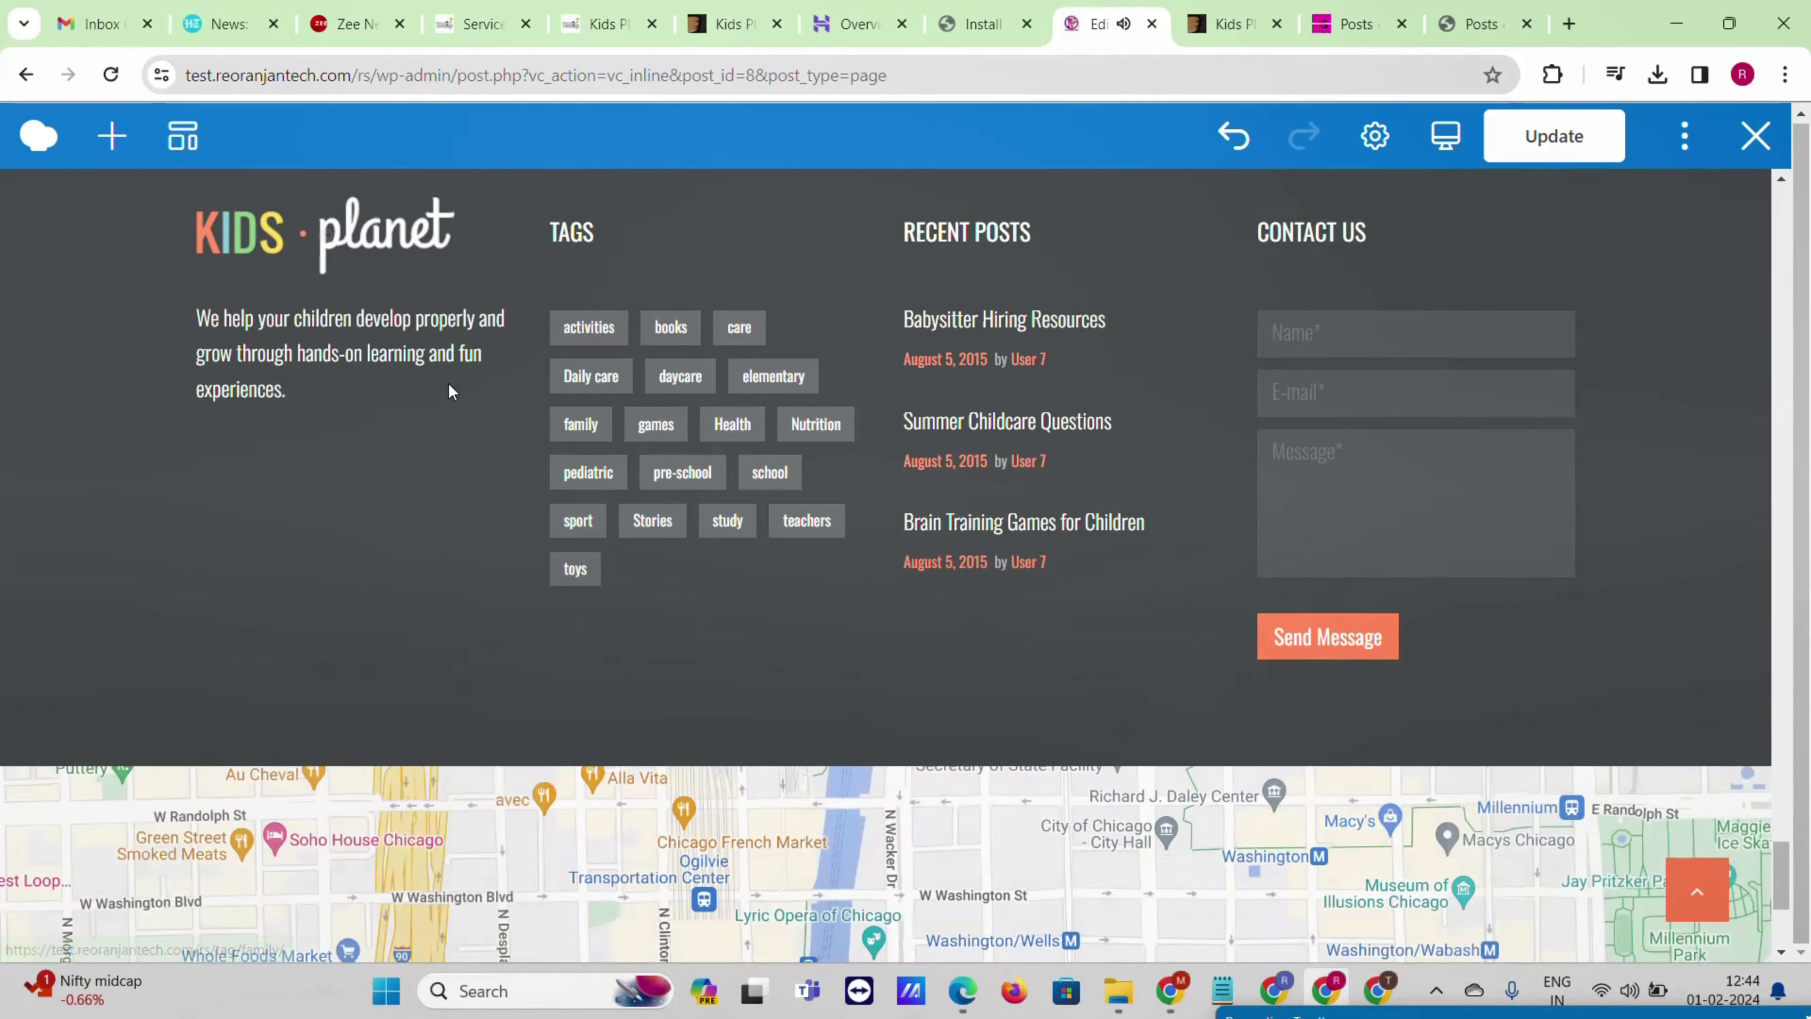
scroll(449, 383, down, 5)
scroll(454, 472, up, 6)
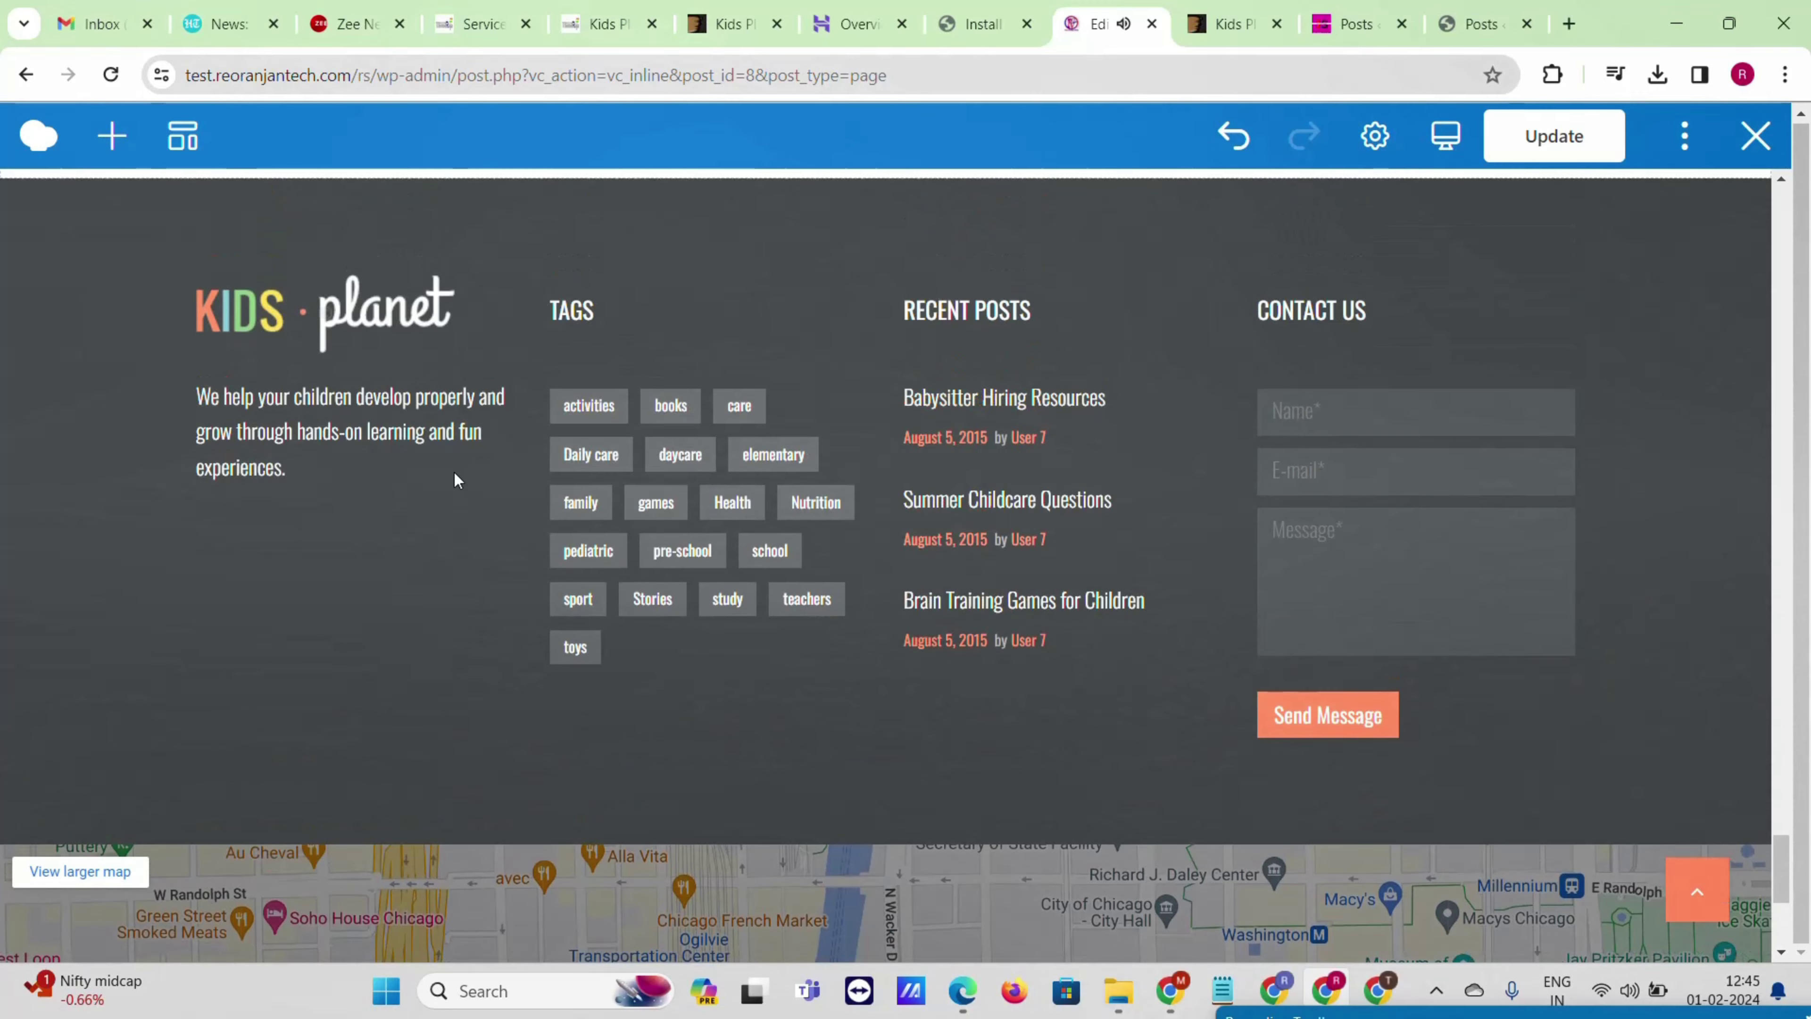
scroll(454, 472, down, 1)
scroll(390, 544, up, 5)
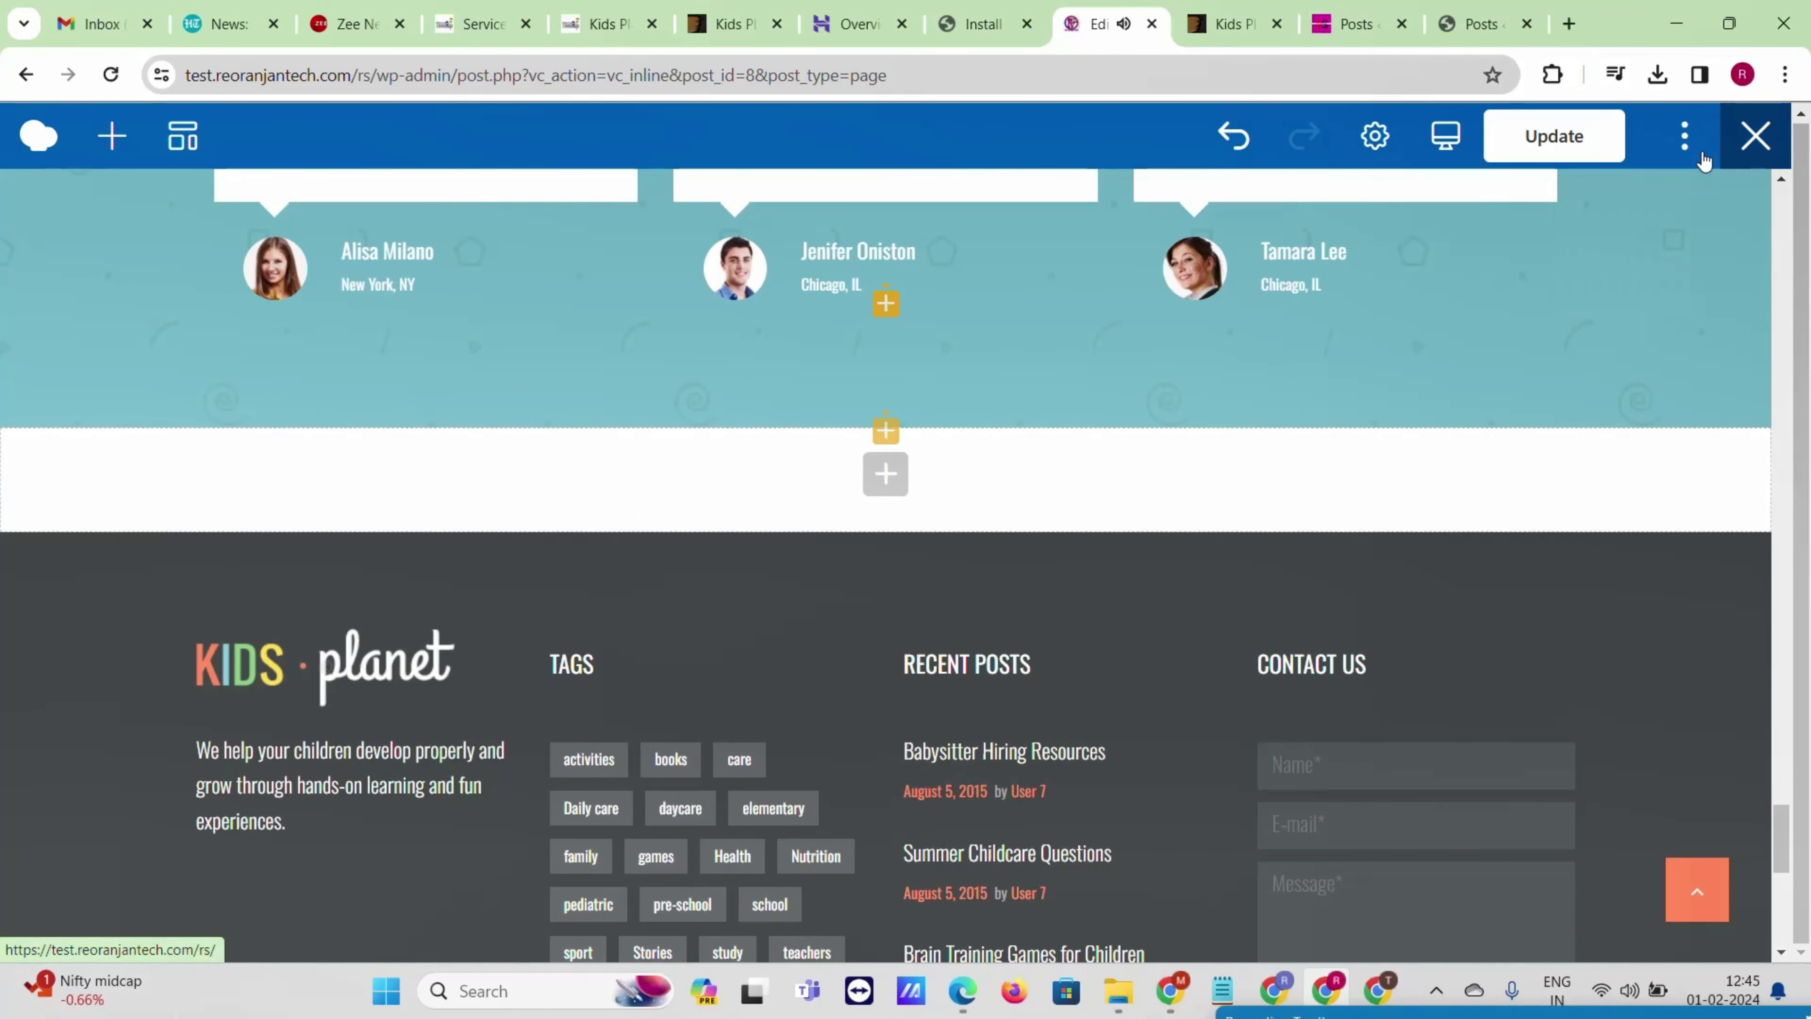
- Update the homepage and leave the page builder for the live site
click(1553, 150)
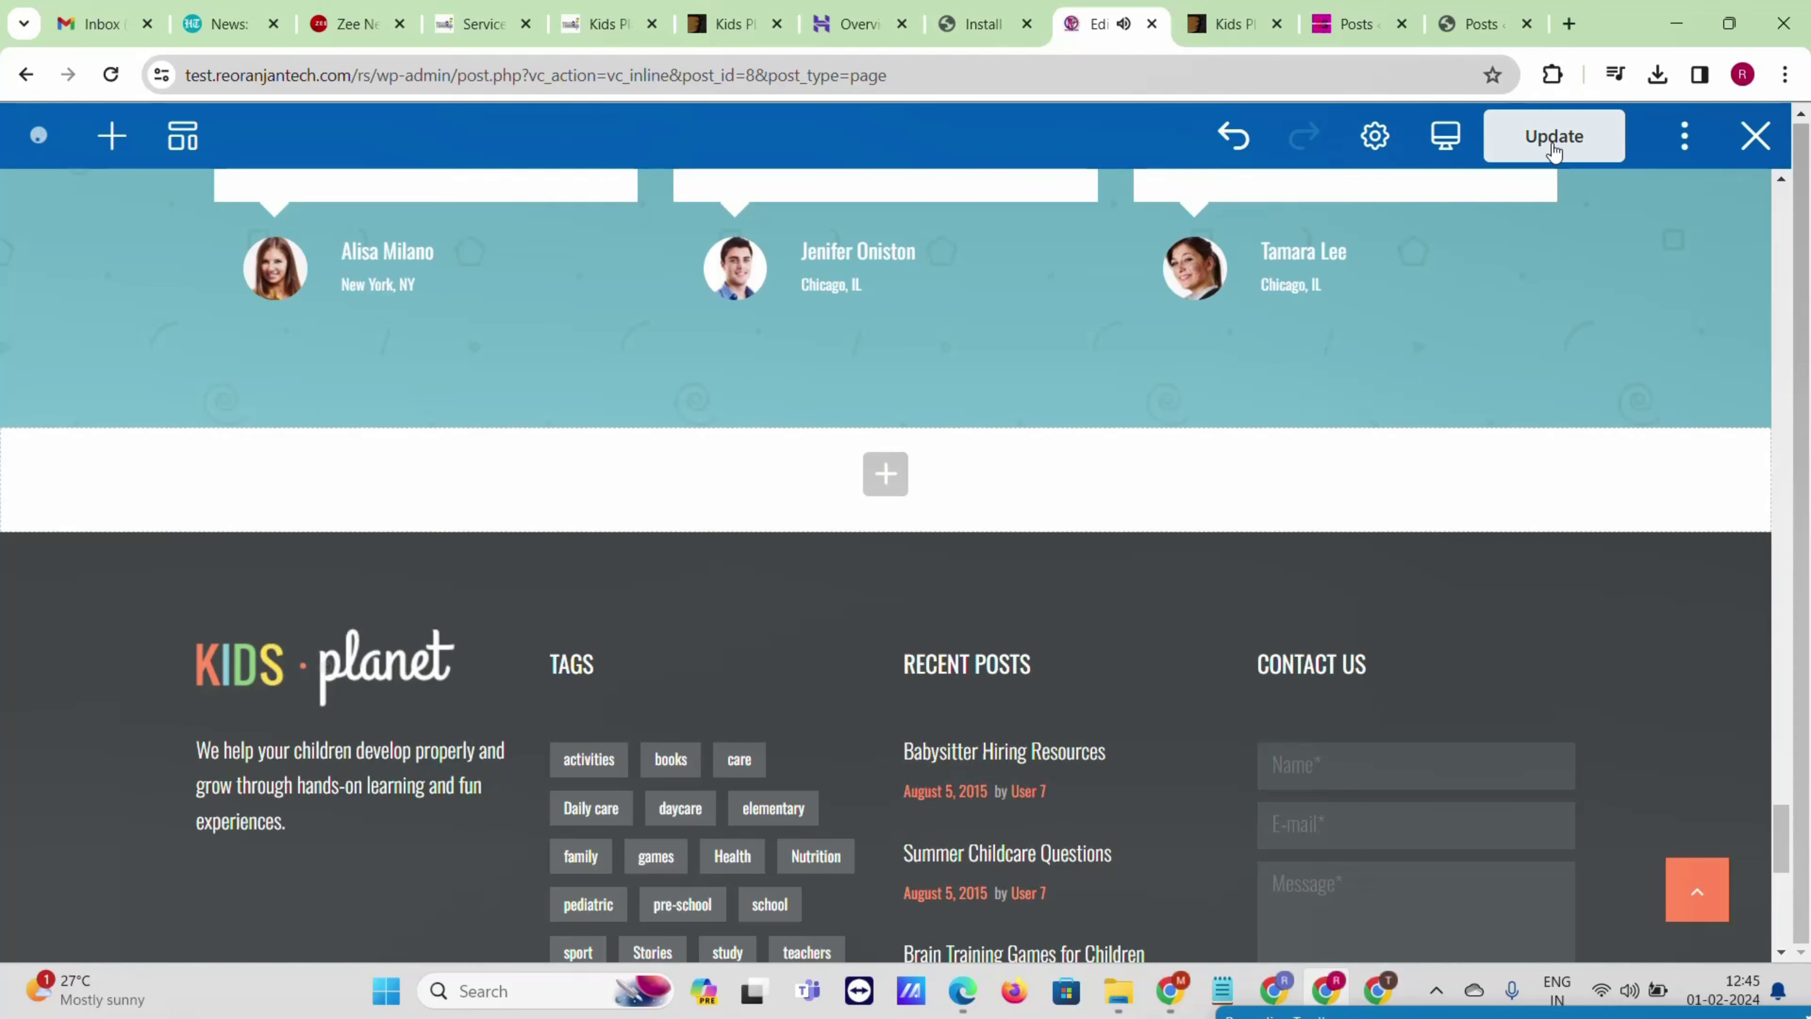
click(1767, 138)
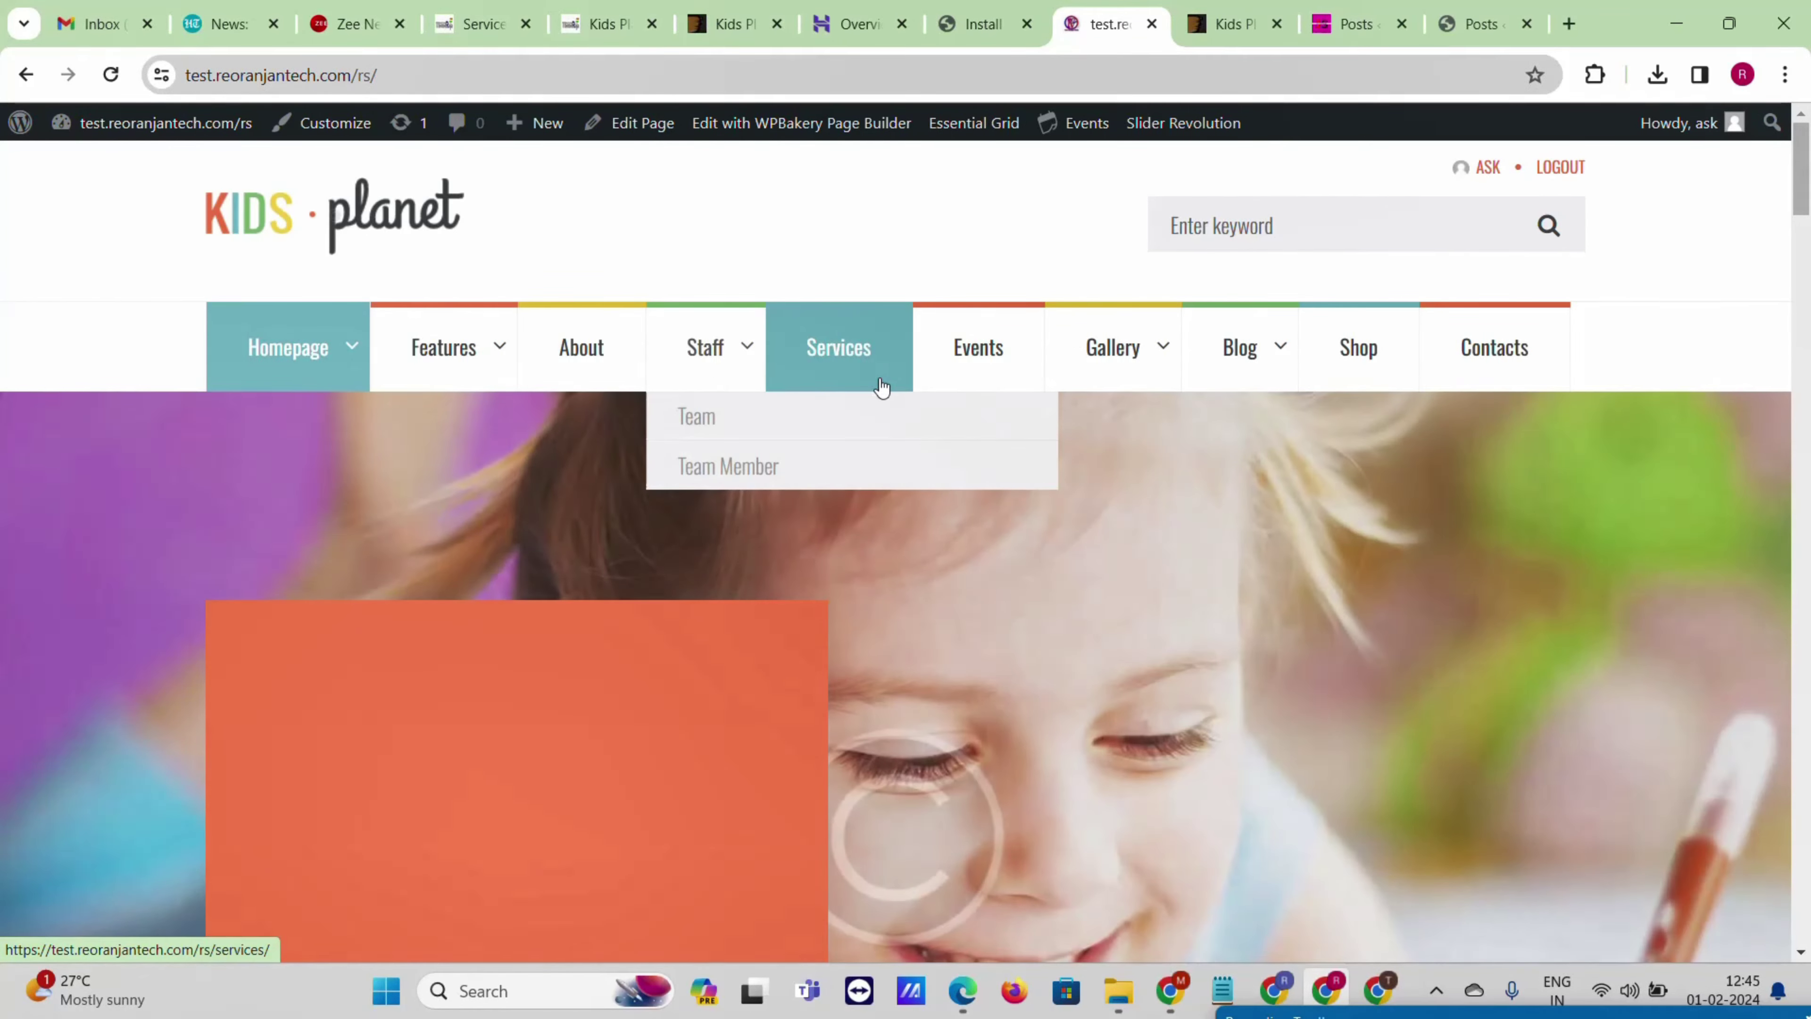
scroll(1186, 442, down, 15)
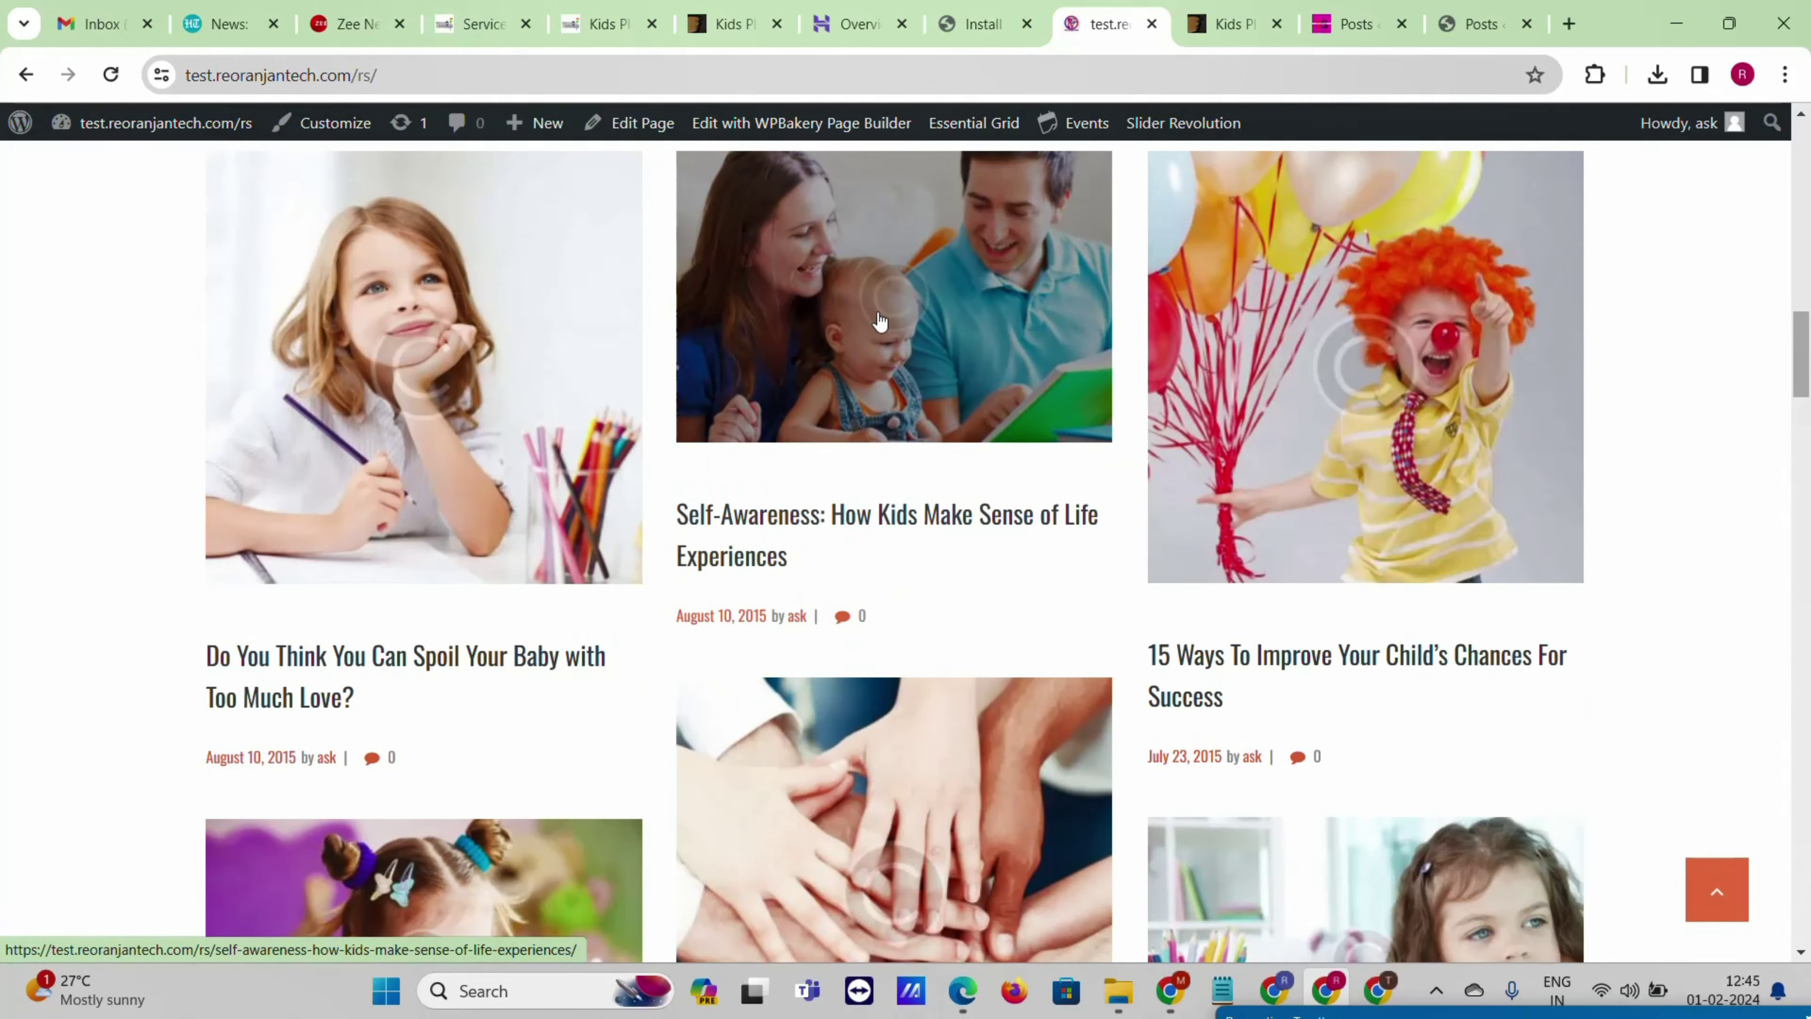
scroll(879, 323, up, 10)
scroll(665, 317, up, 5)
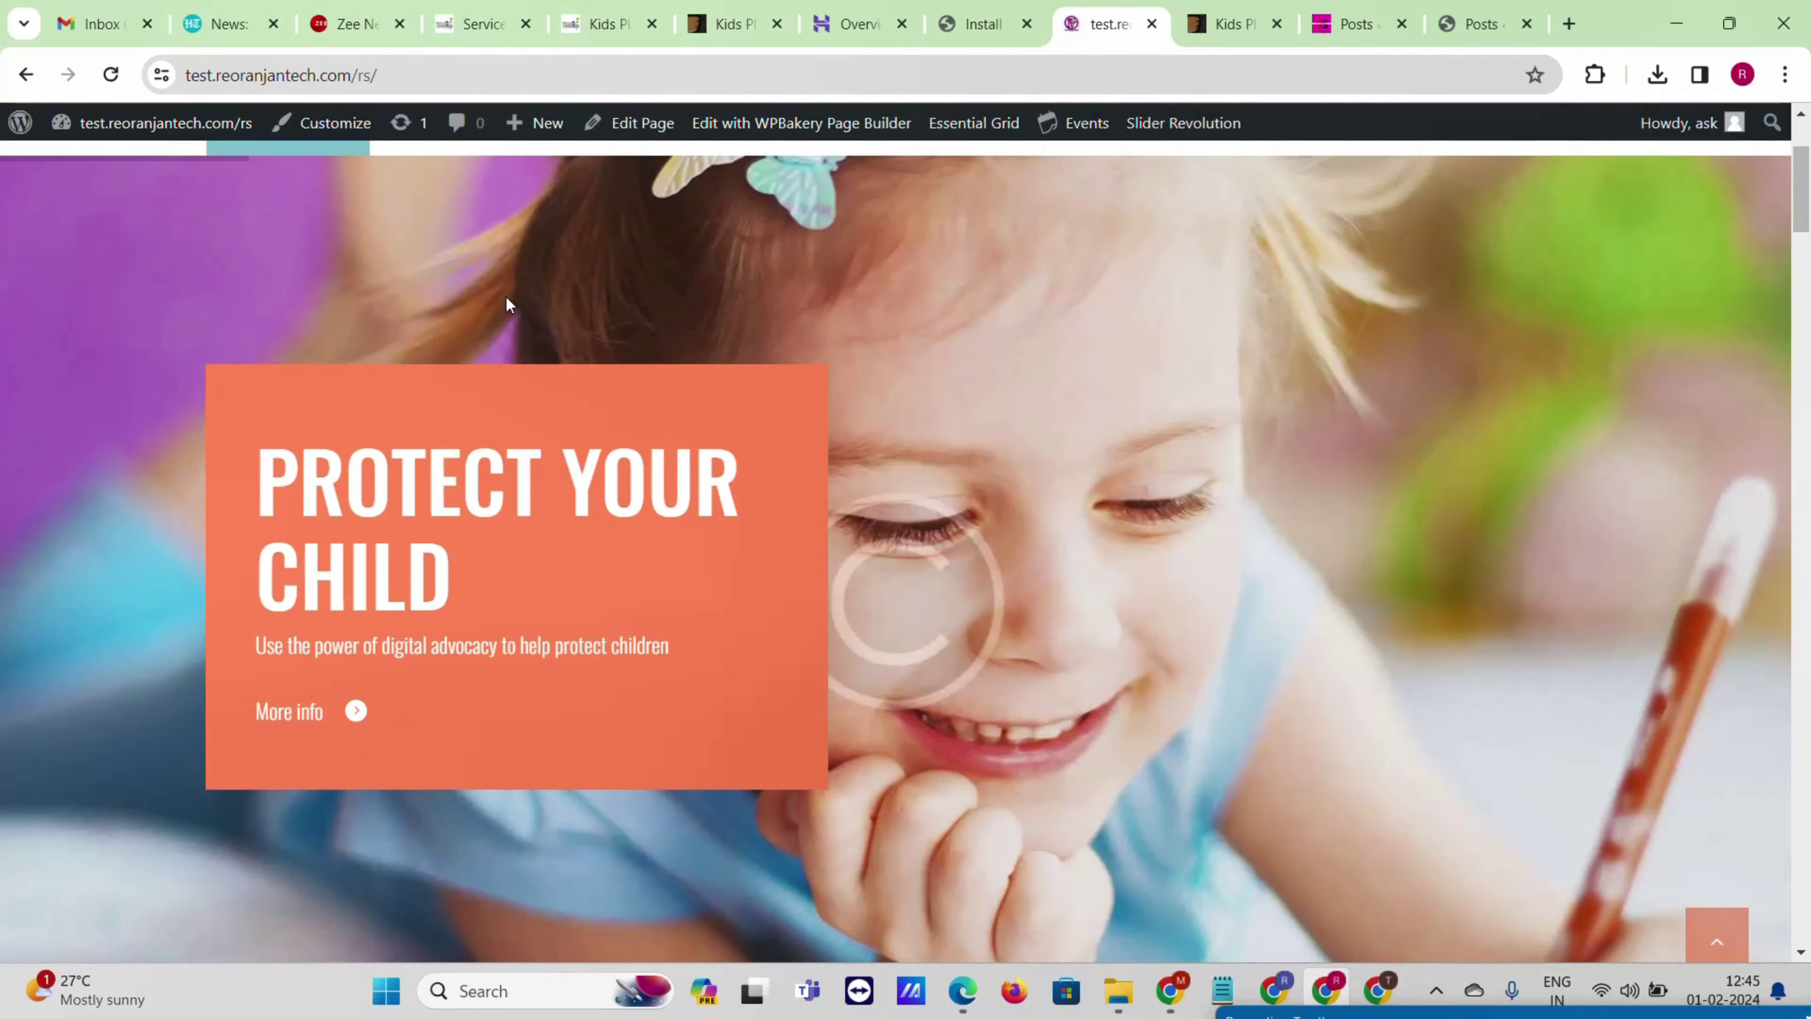
- Open the About Us page and scroll through its Why Choose Us section
click(602, 361)
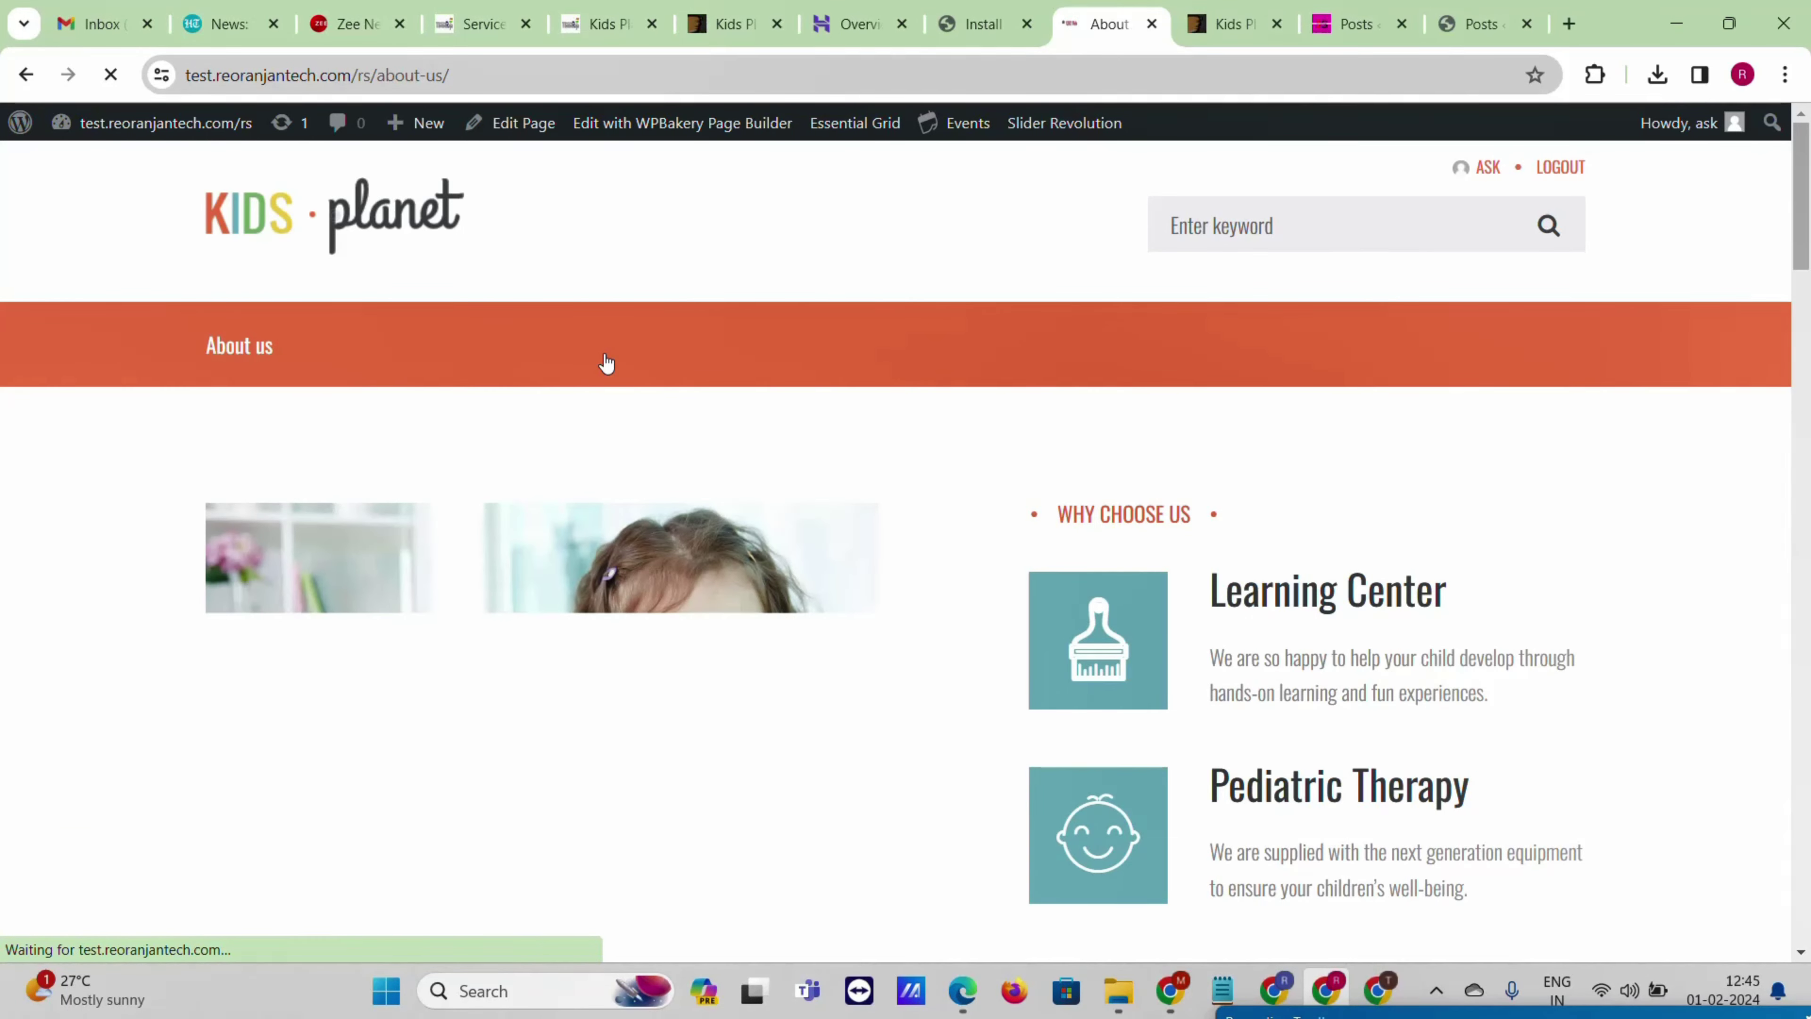
scroll(656, 399, down, 5)
scroll(639, 444, down, 5)
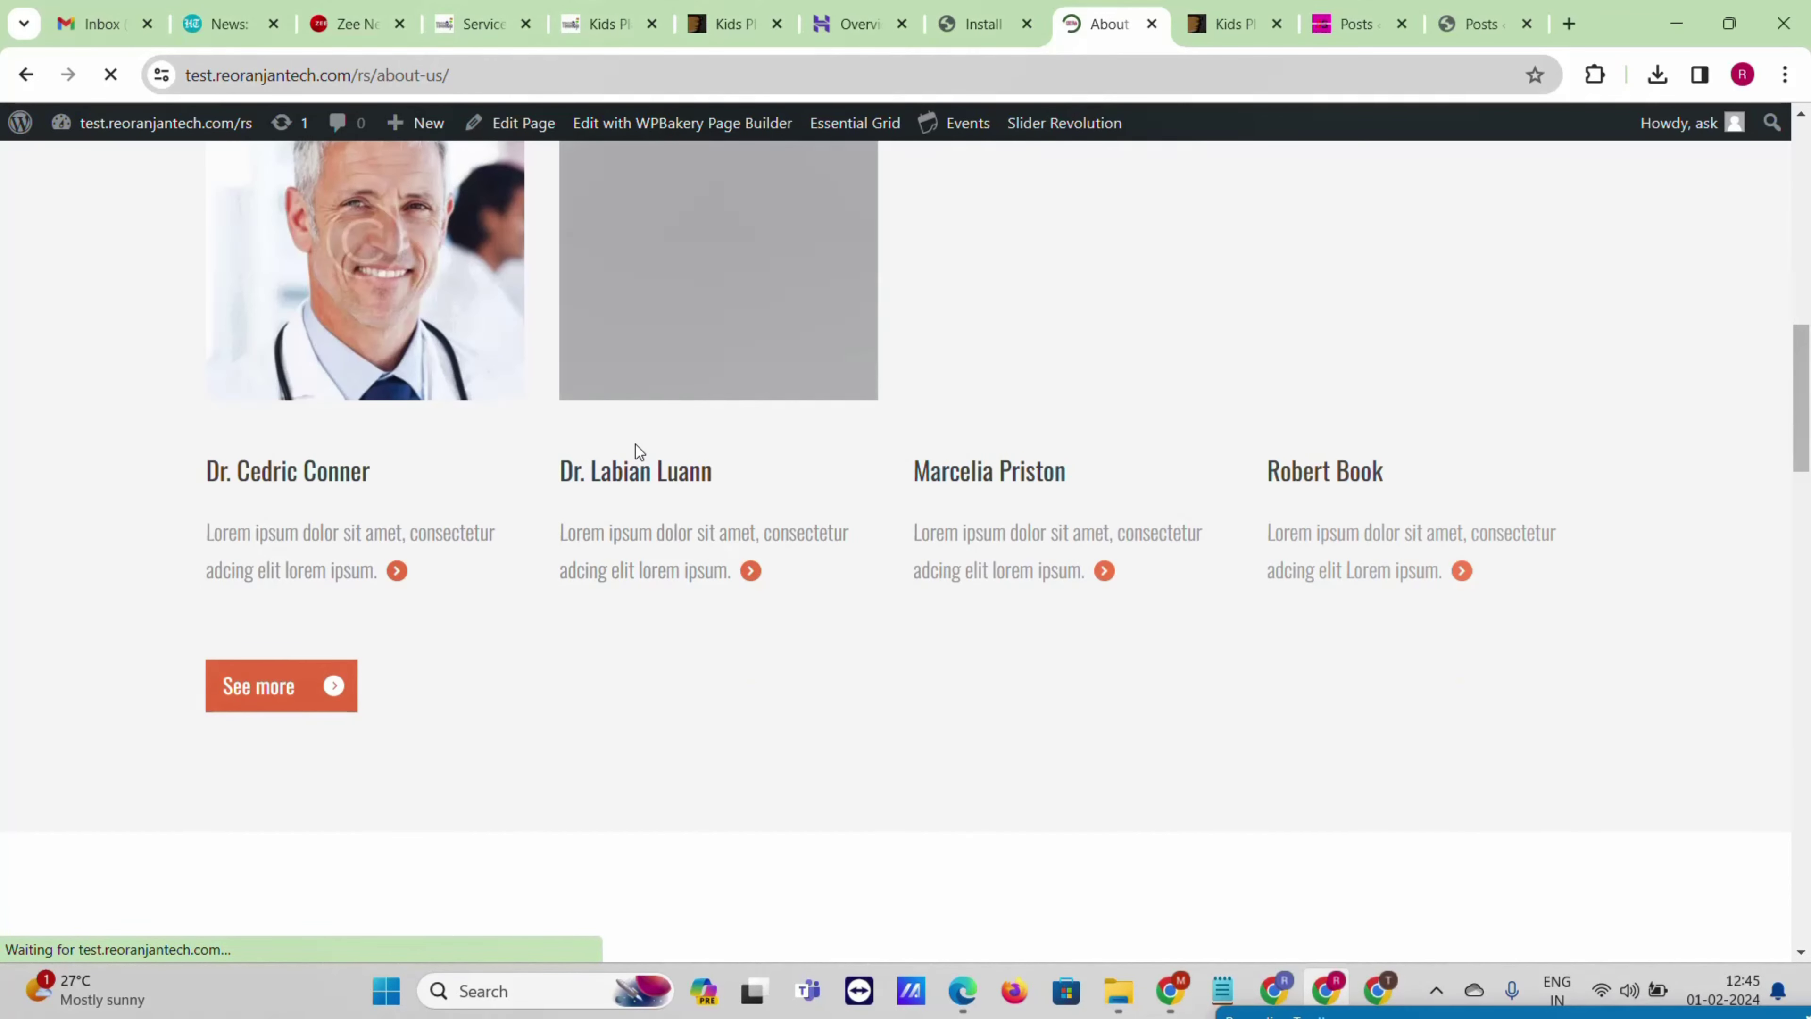
scroll(1304, 447, down, 5)
scroll(720, 371, up, 5)
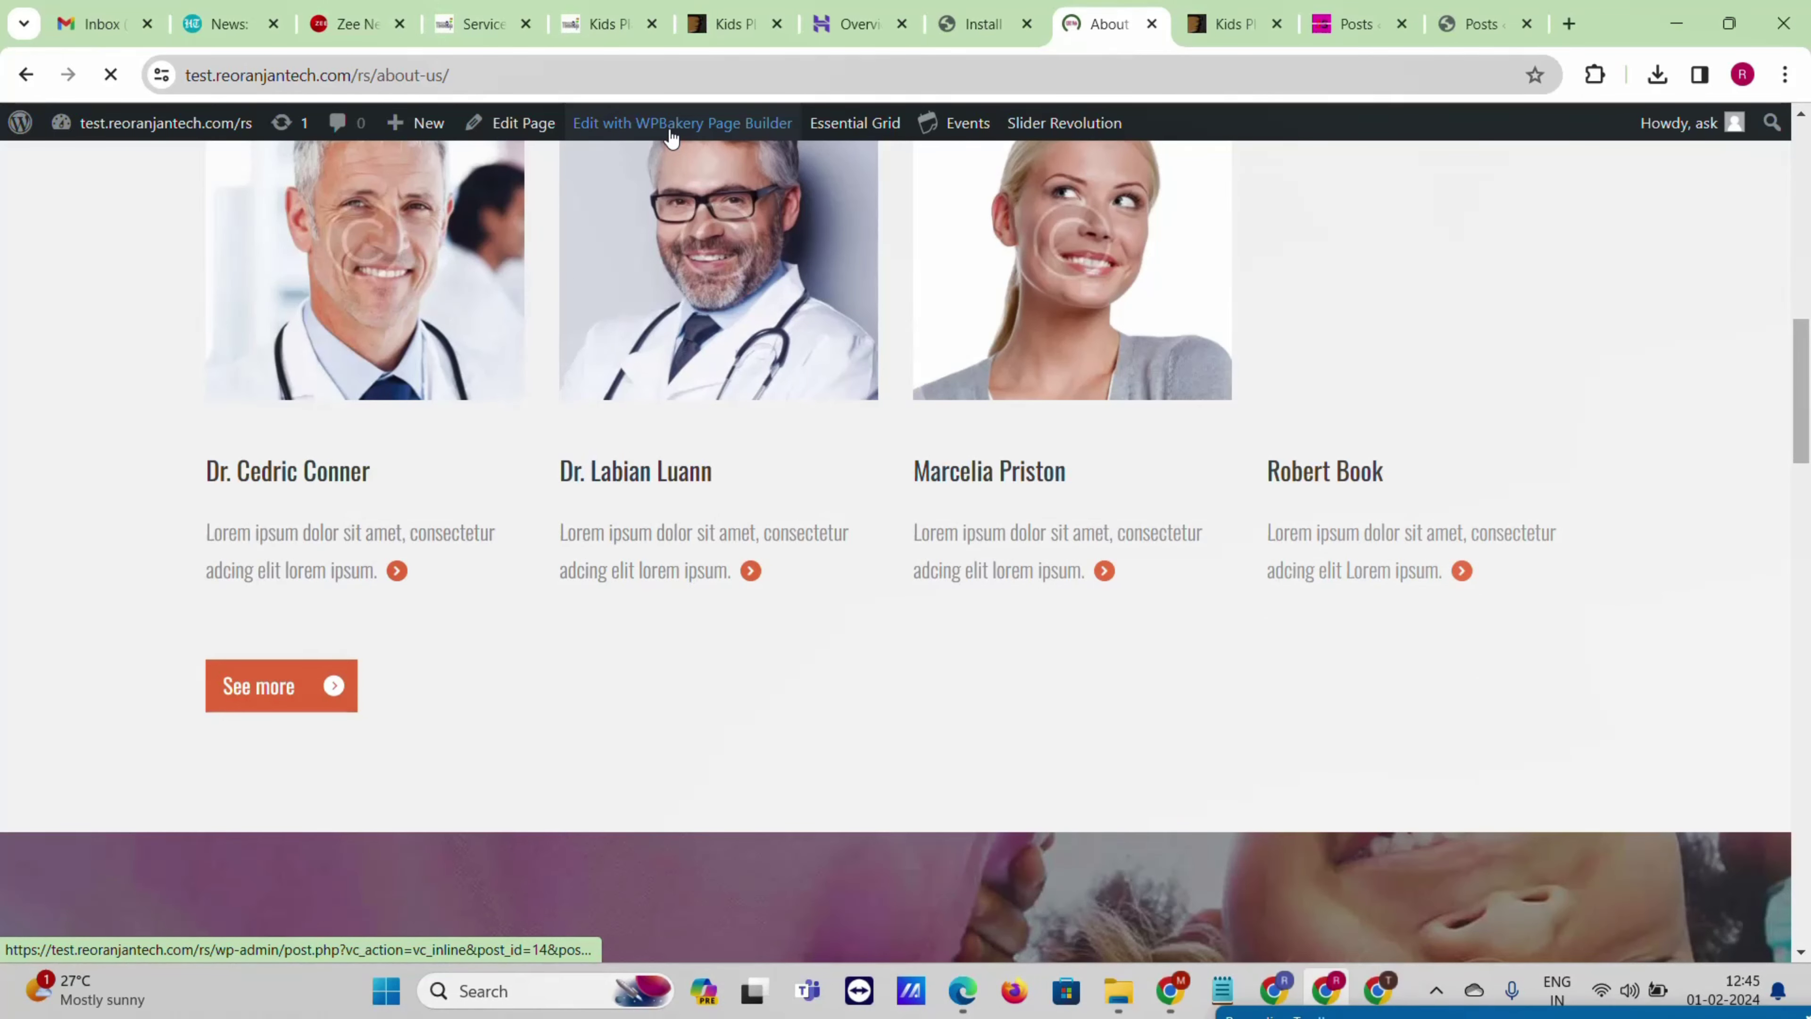
scroll(955, 349, down, 10)
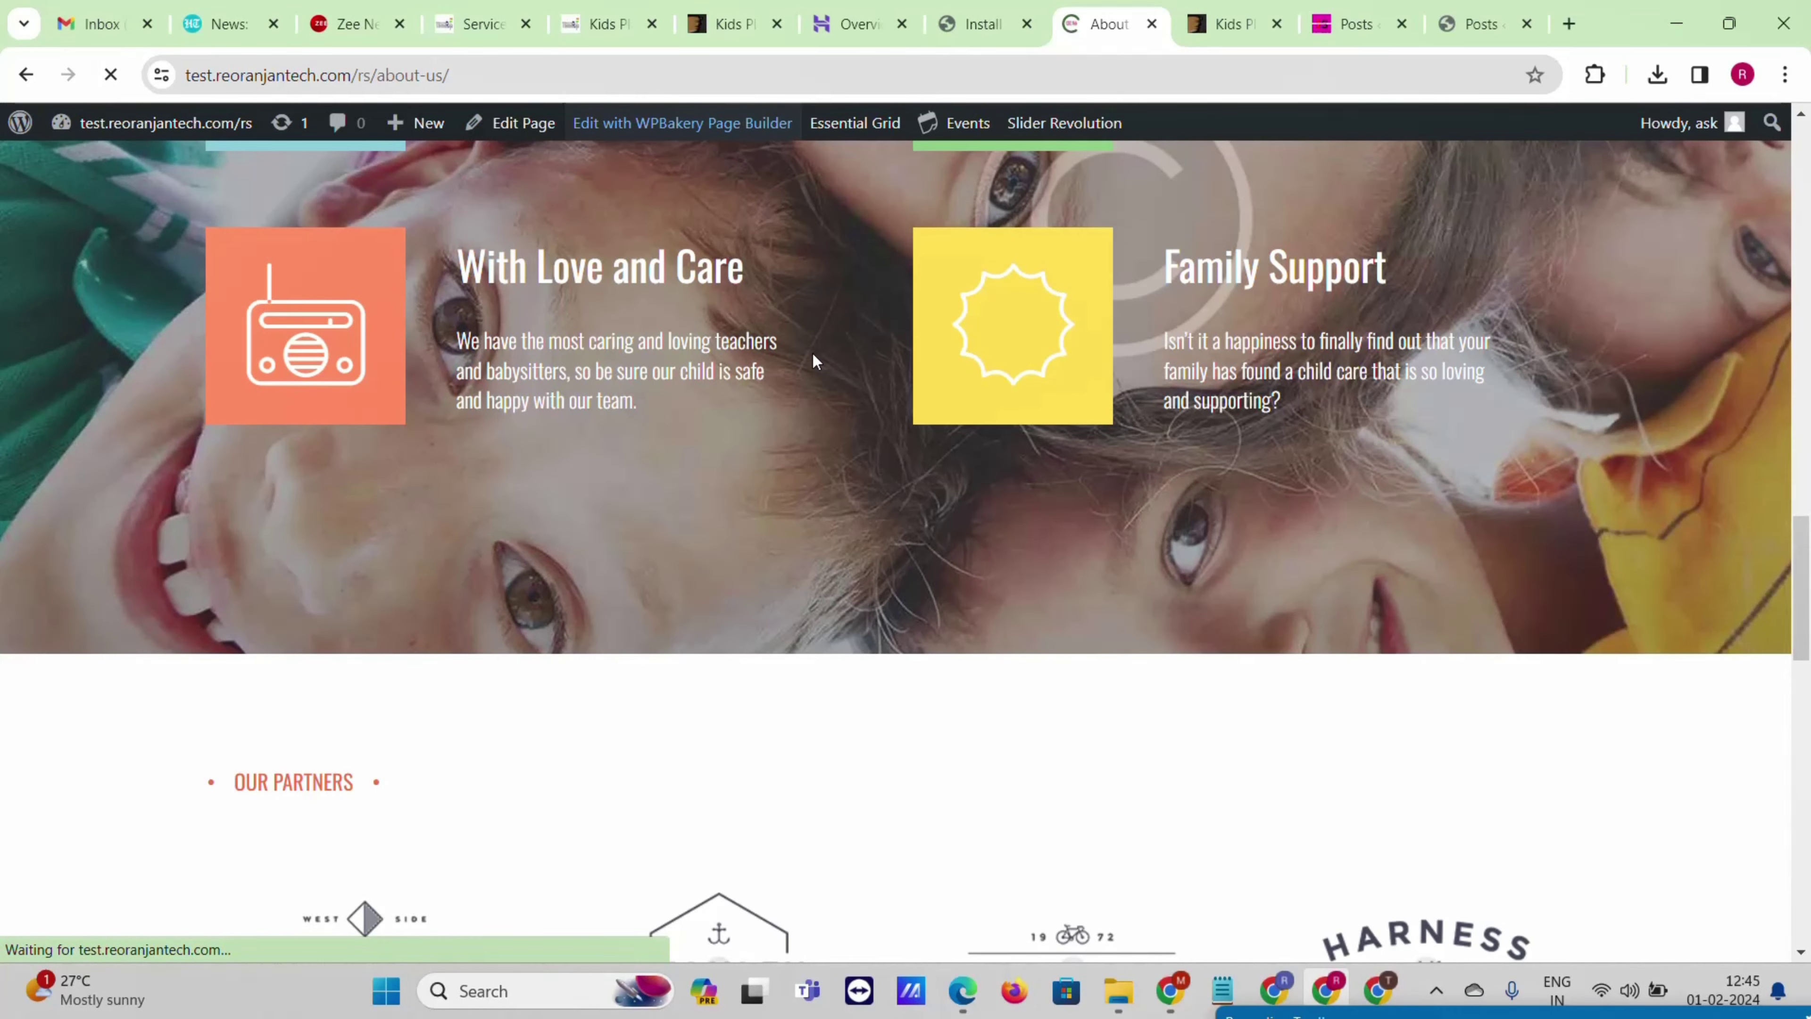
scroll(812, 360, down, 10)
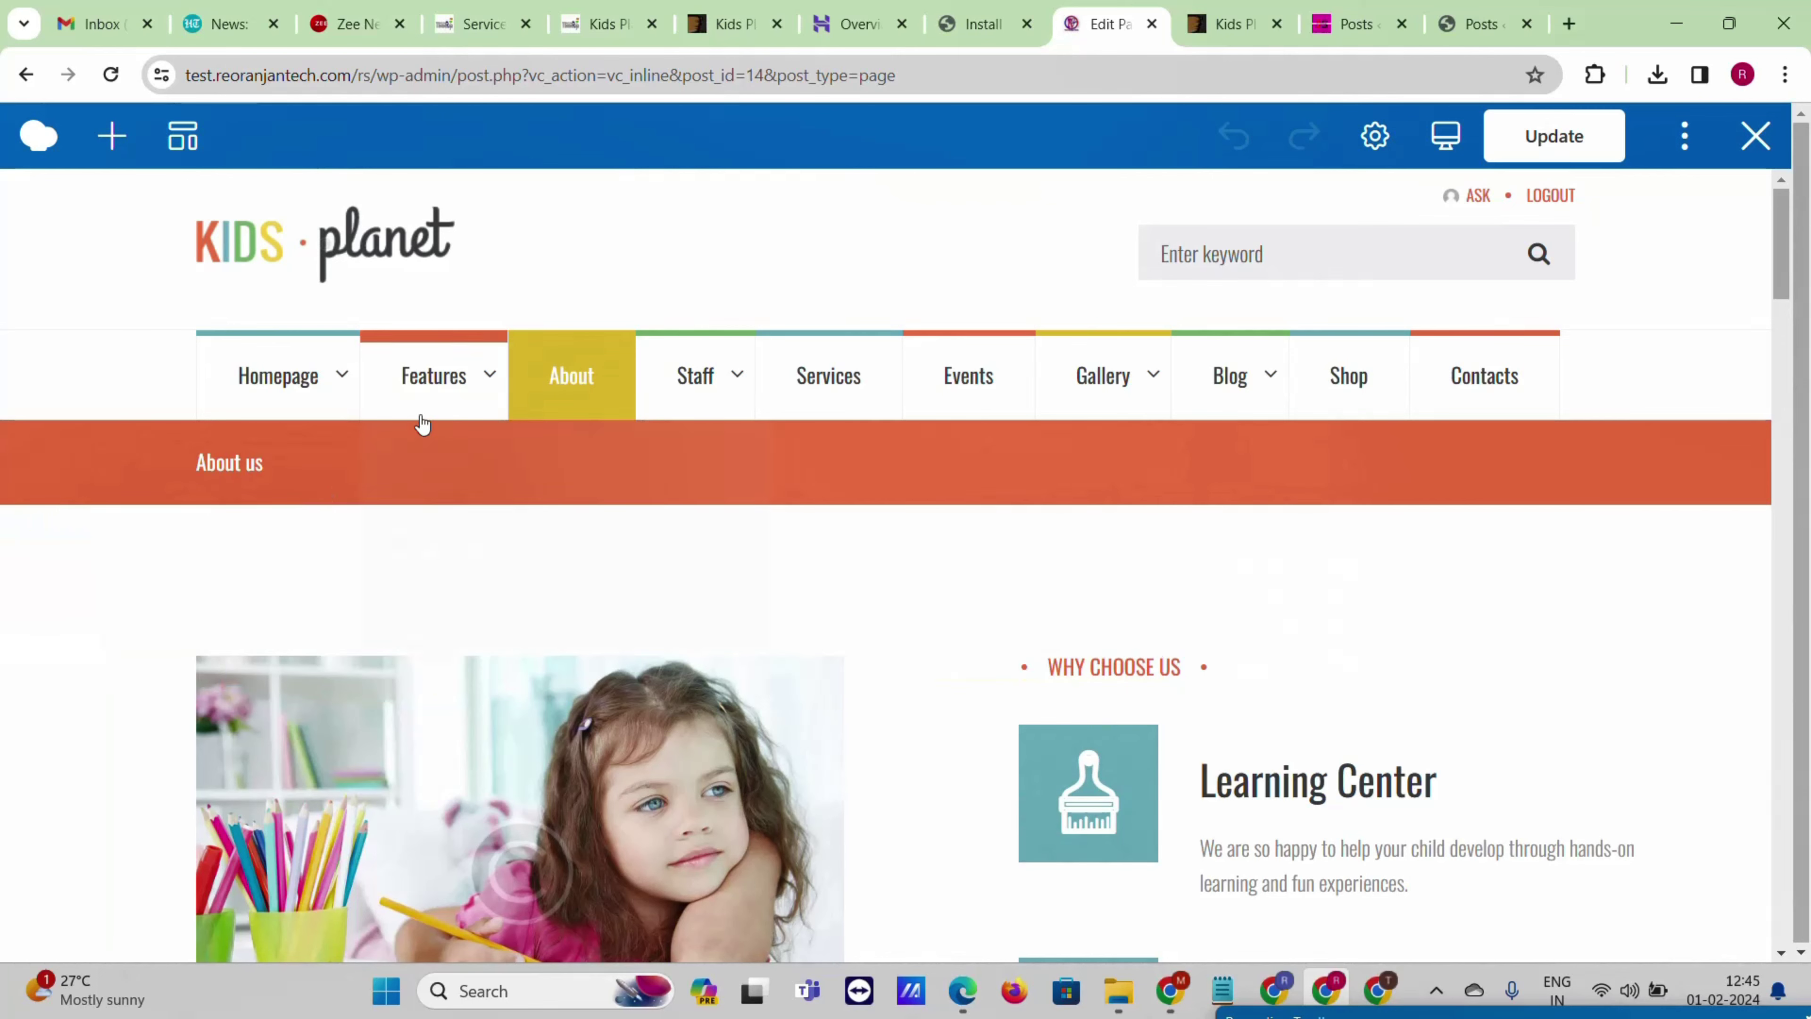
- Review the first column's settings and Design Options, closing without changes
click(218, 537)
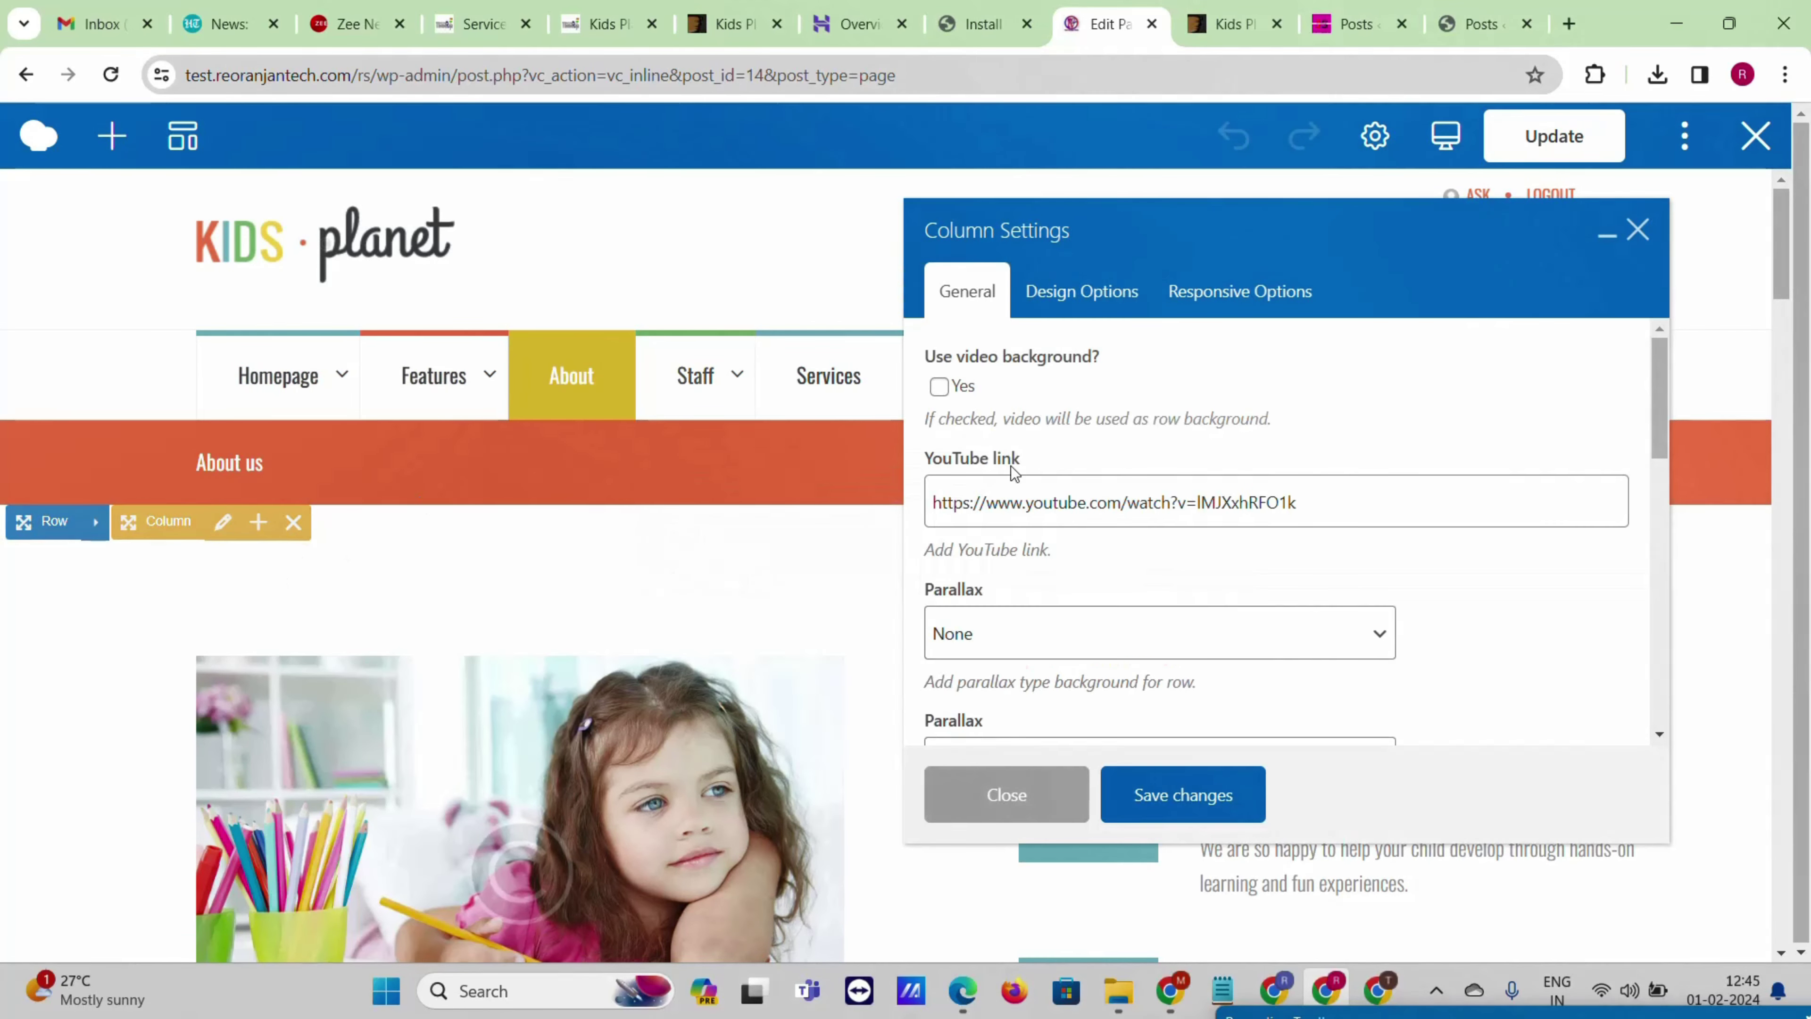
scroll(1065, 490, down, 3)
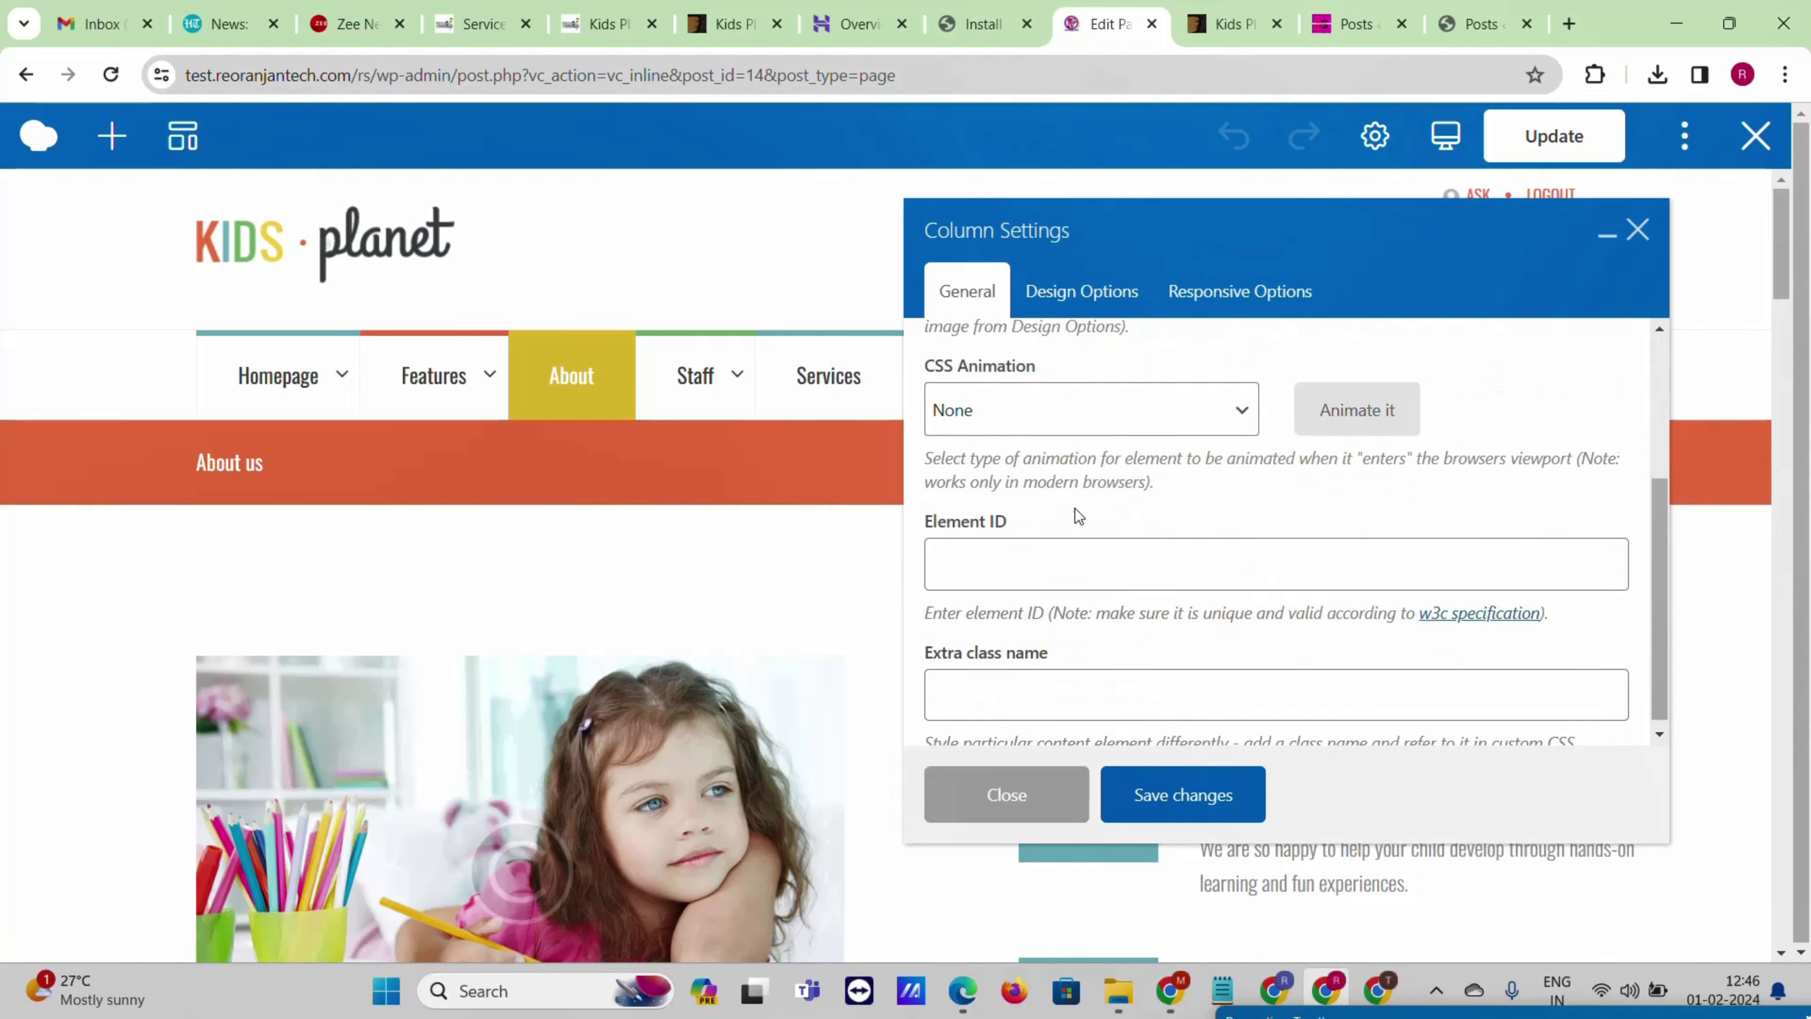
click(1069, 292)
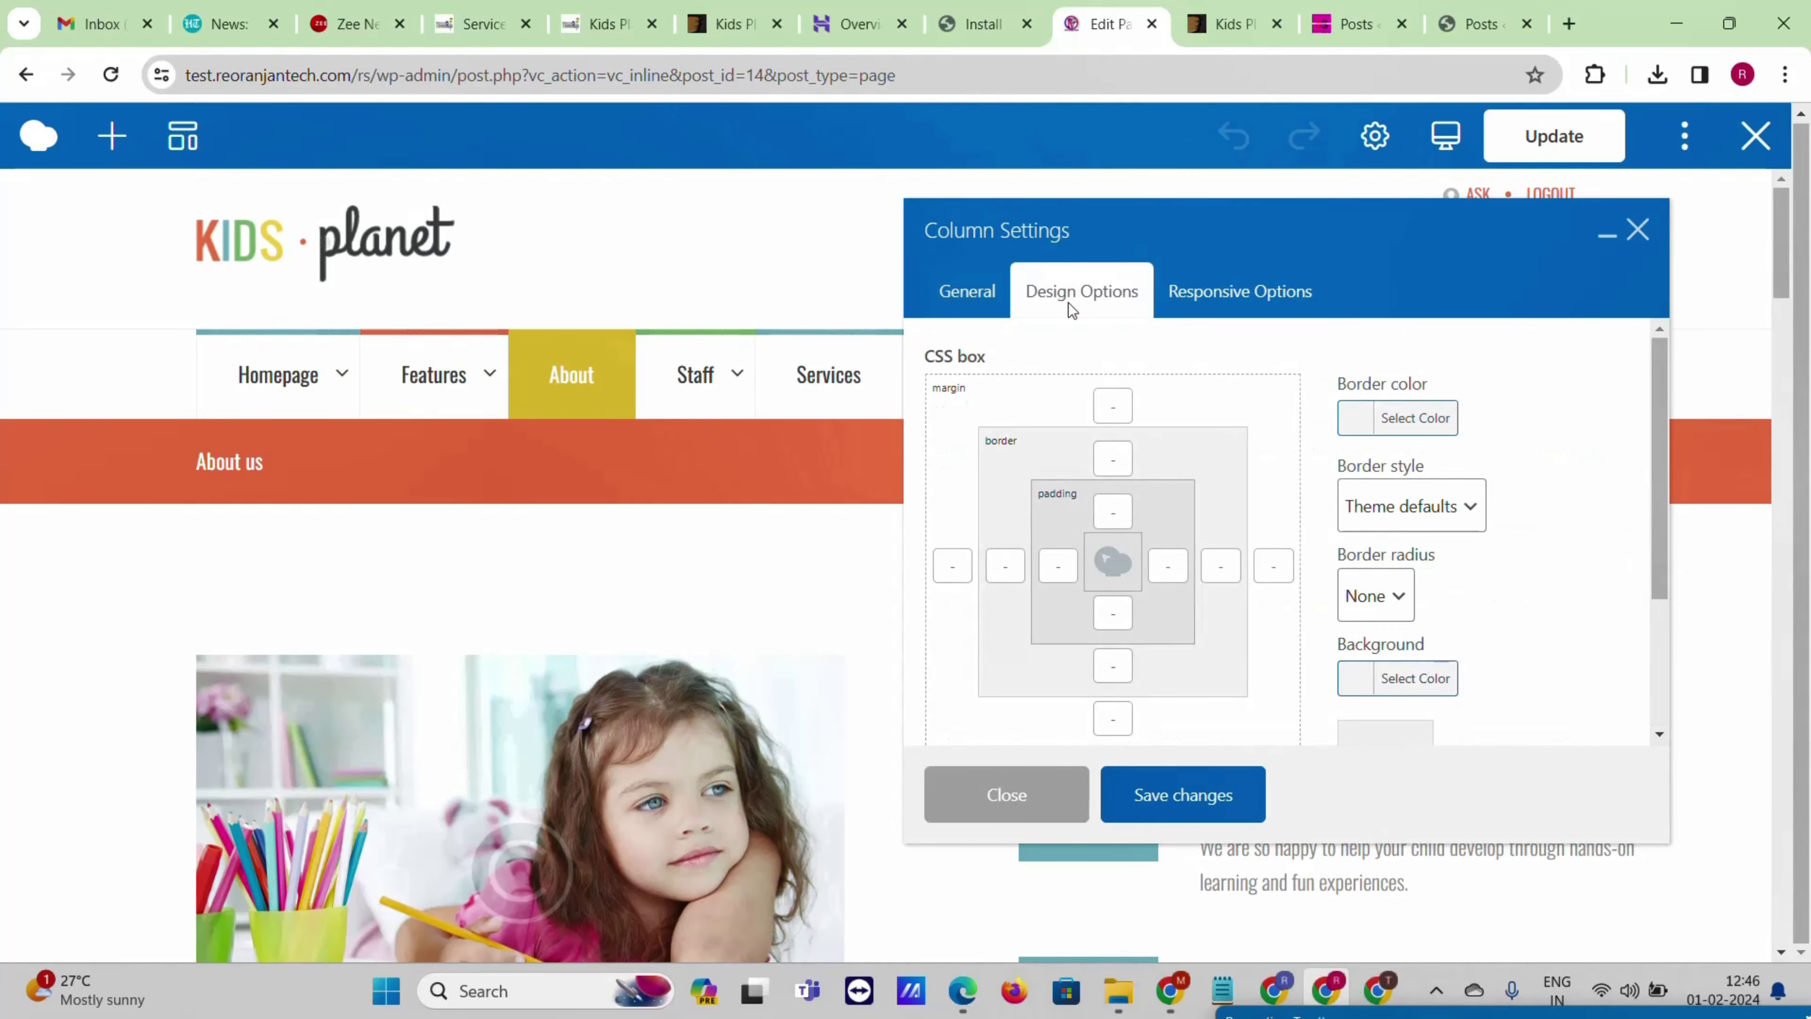
scroll(1145, 512, down, 3)
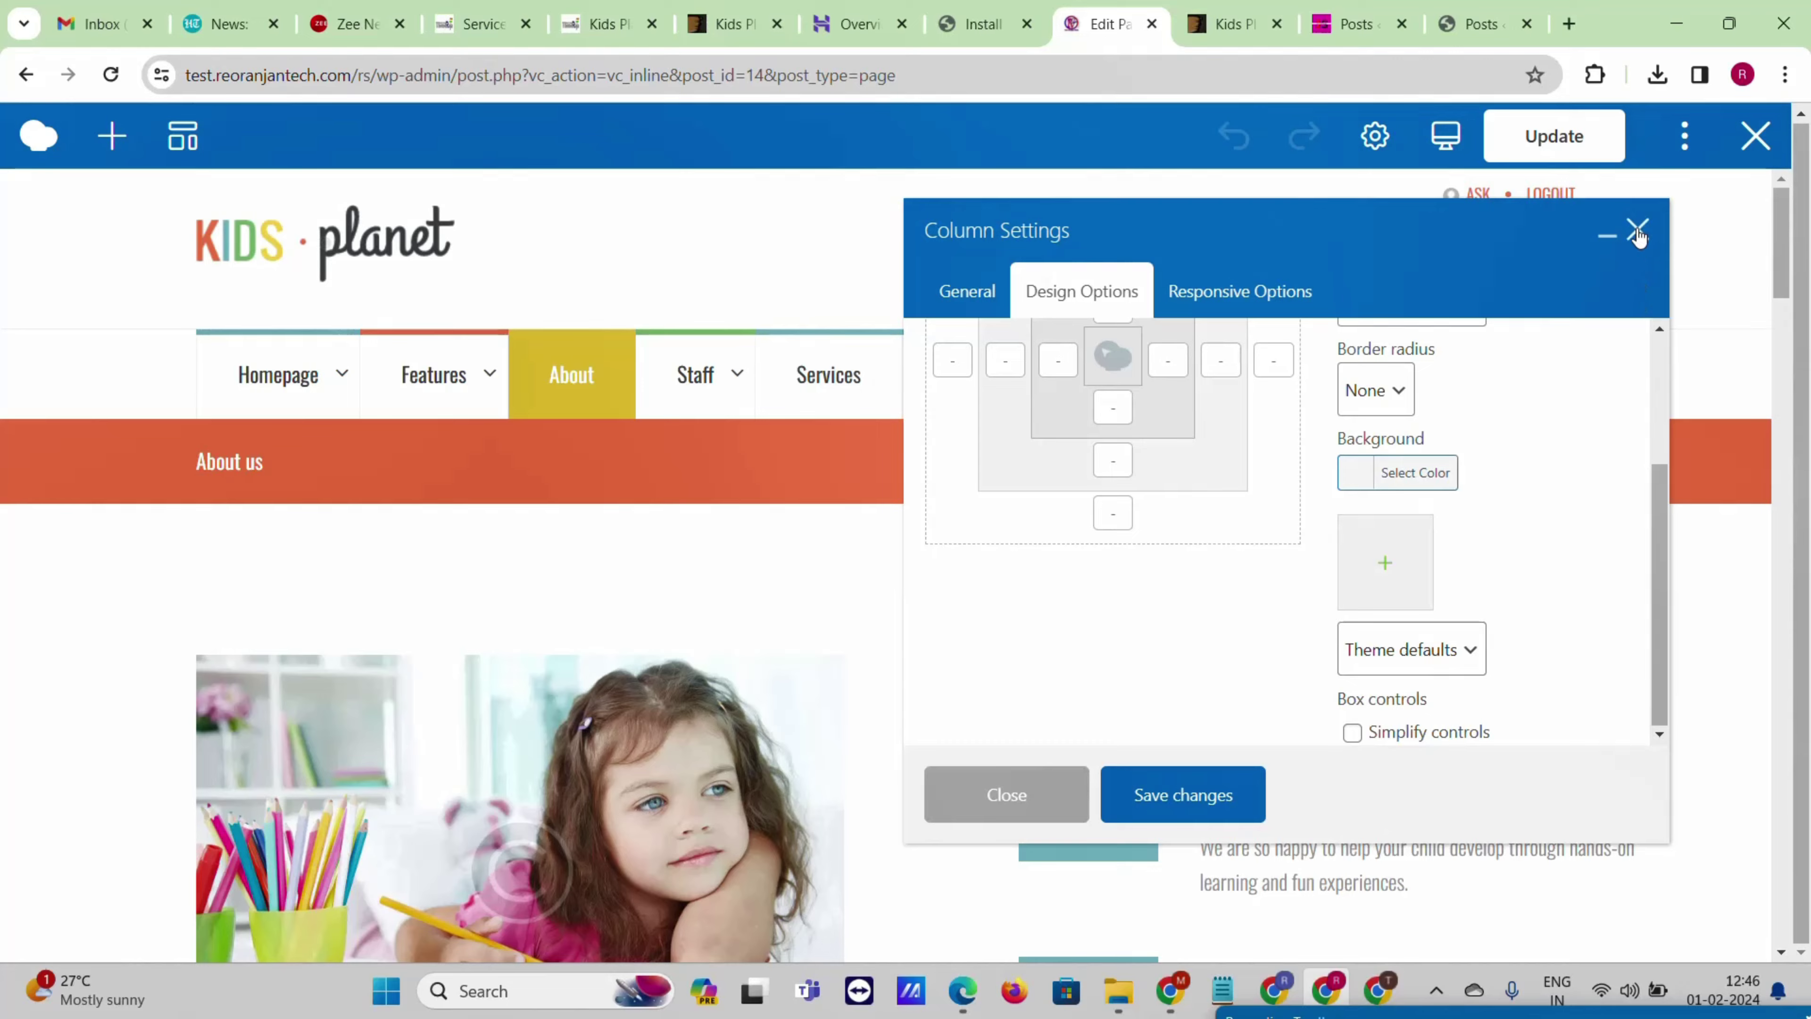
click(1637, 232)
scroll(1111, 331, down, 5)
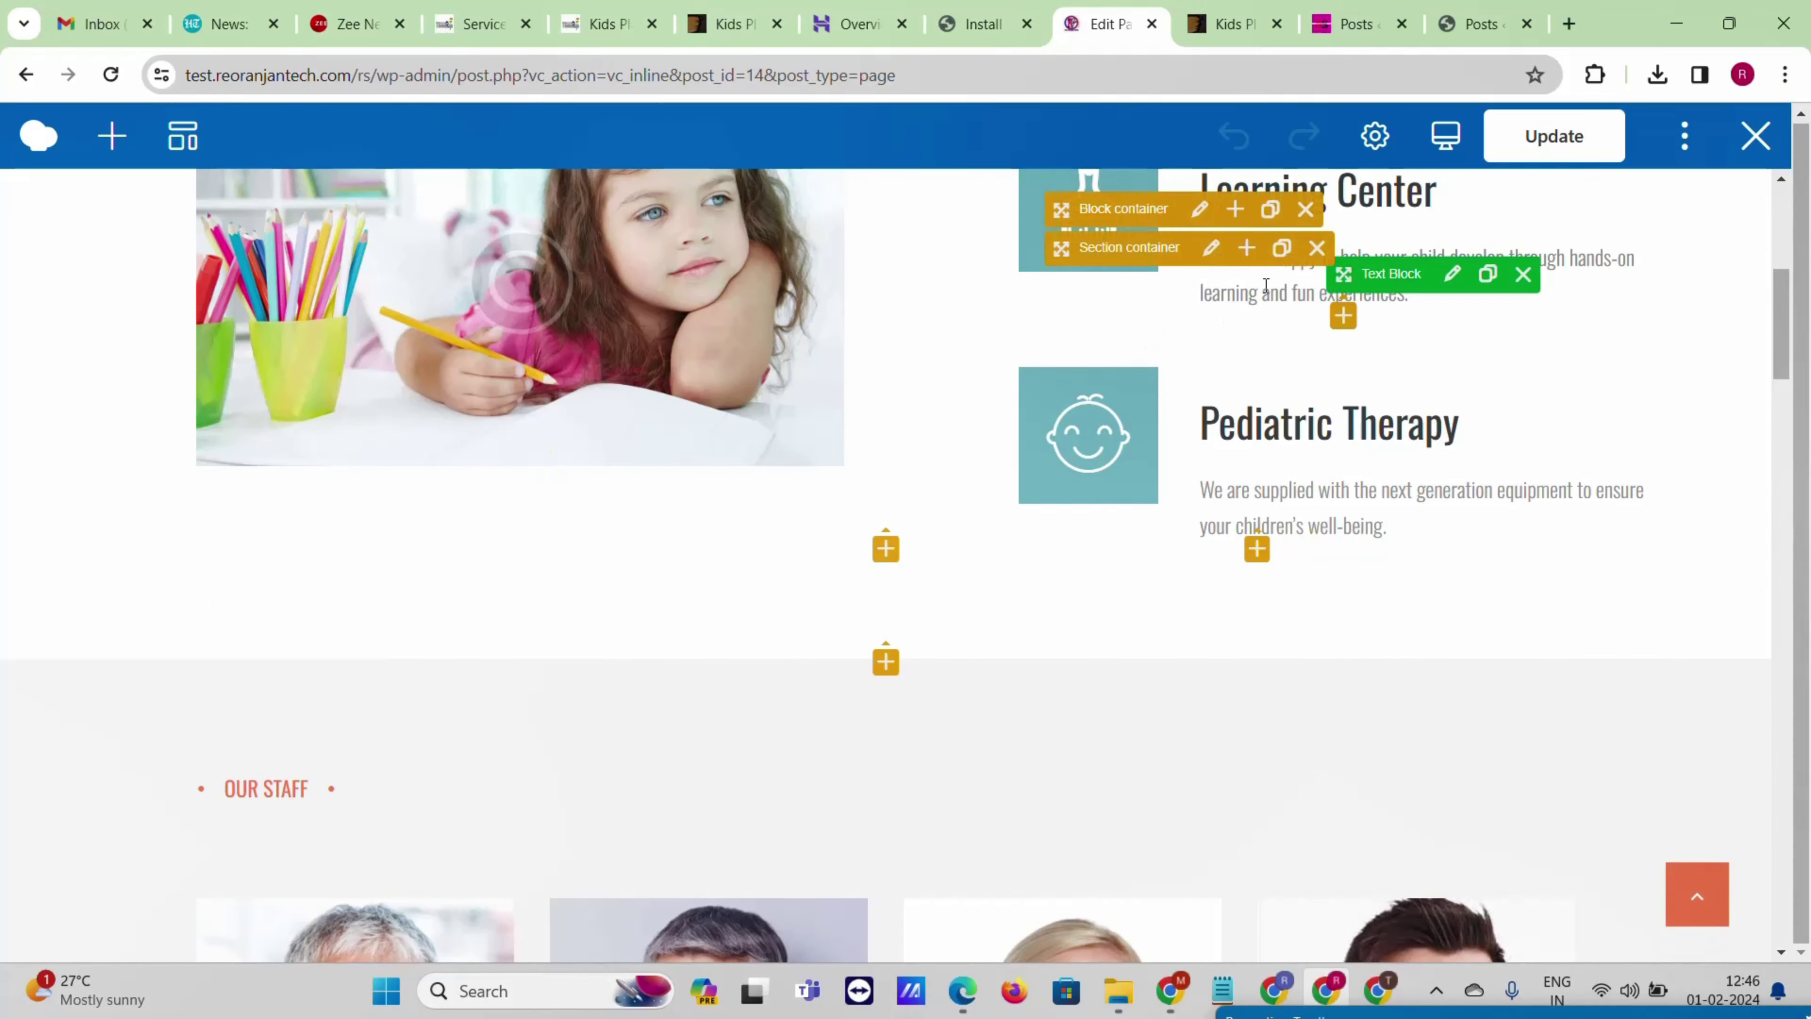
- Inspect the Learning Center text block, then save the About page with Update
click(1451, 274)
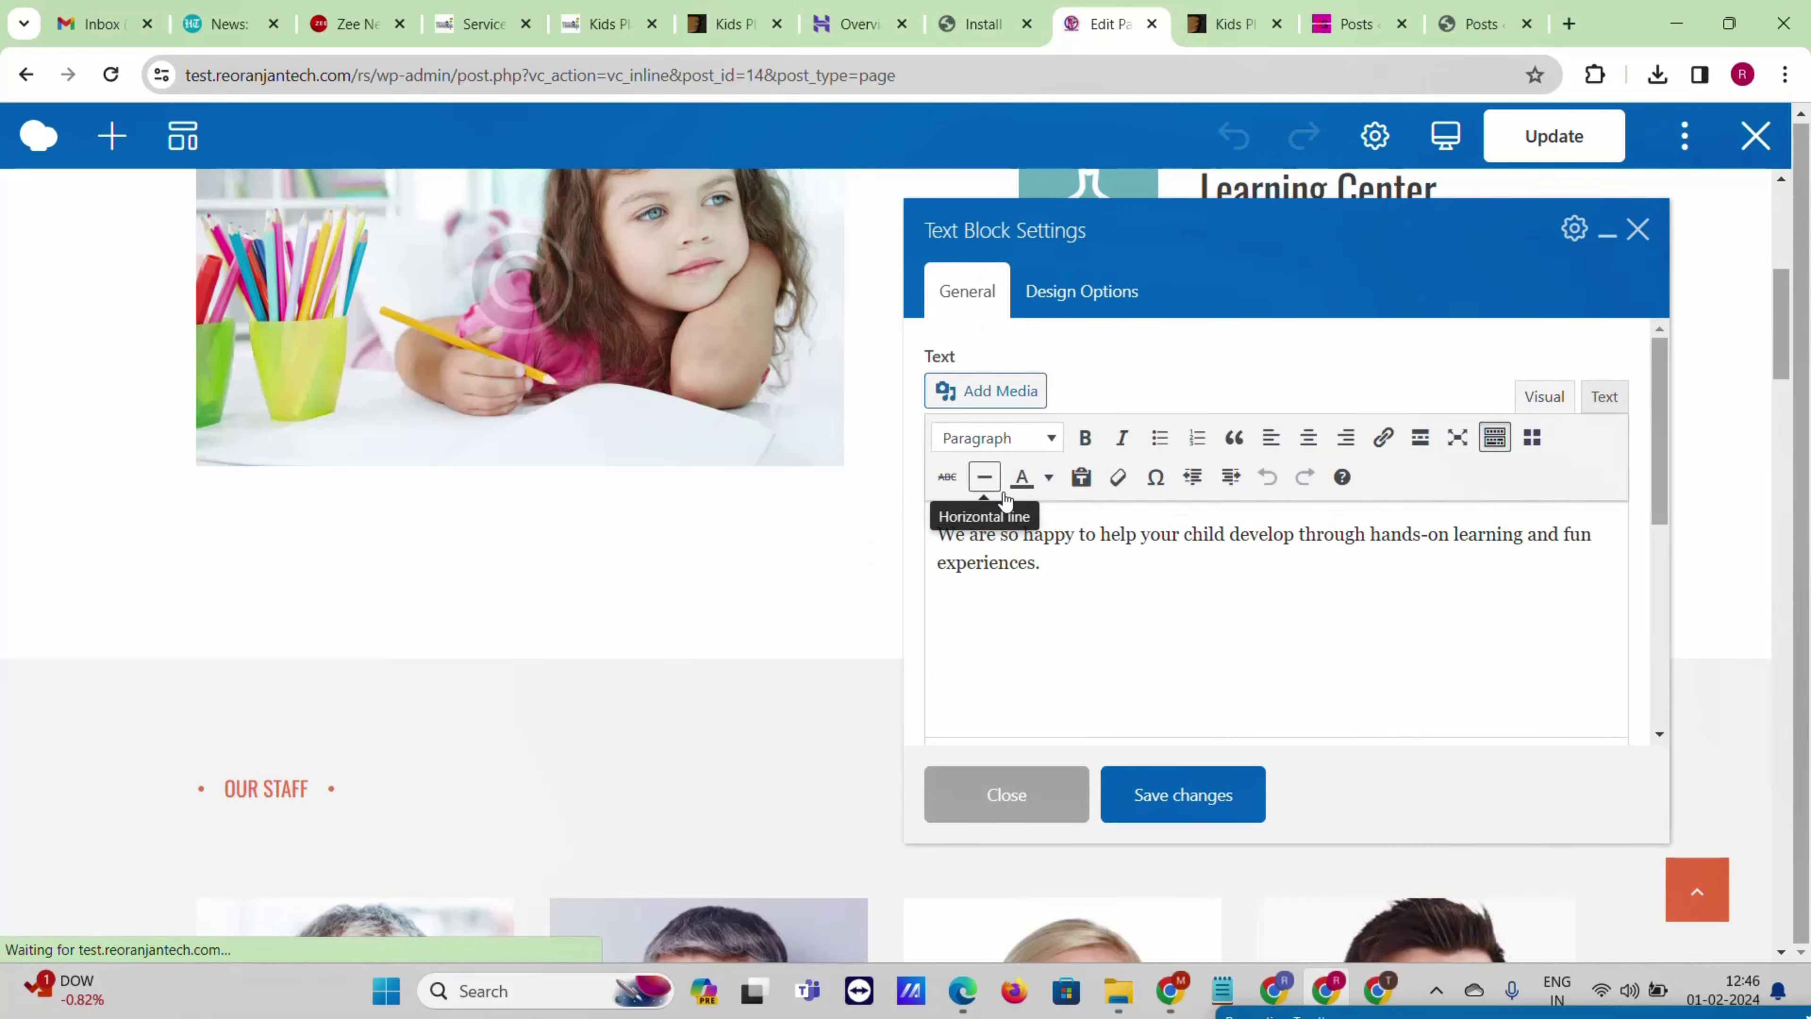
key(ctrl+a)
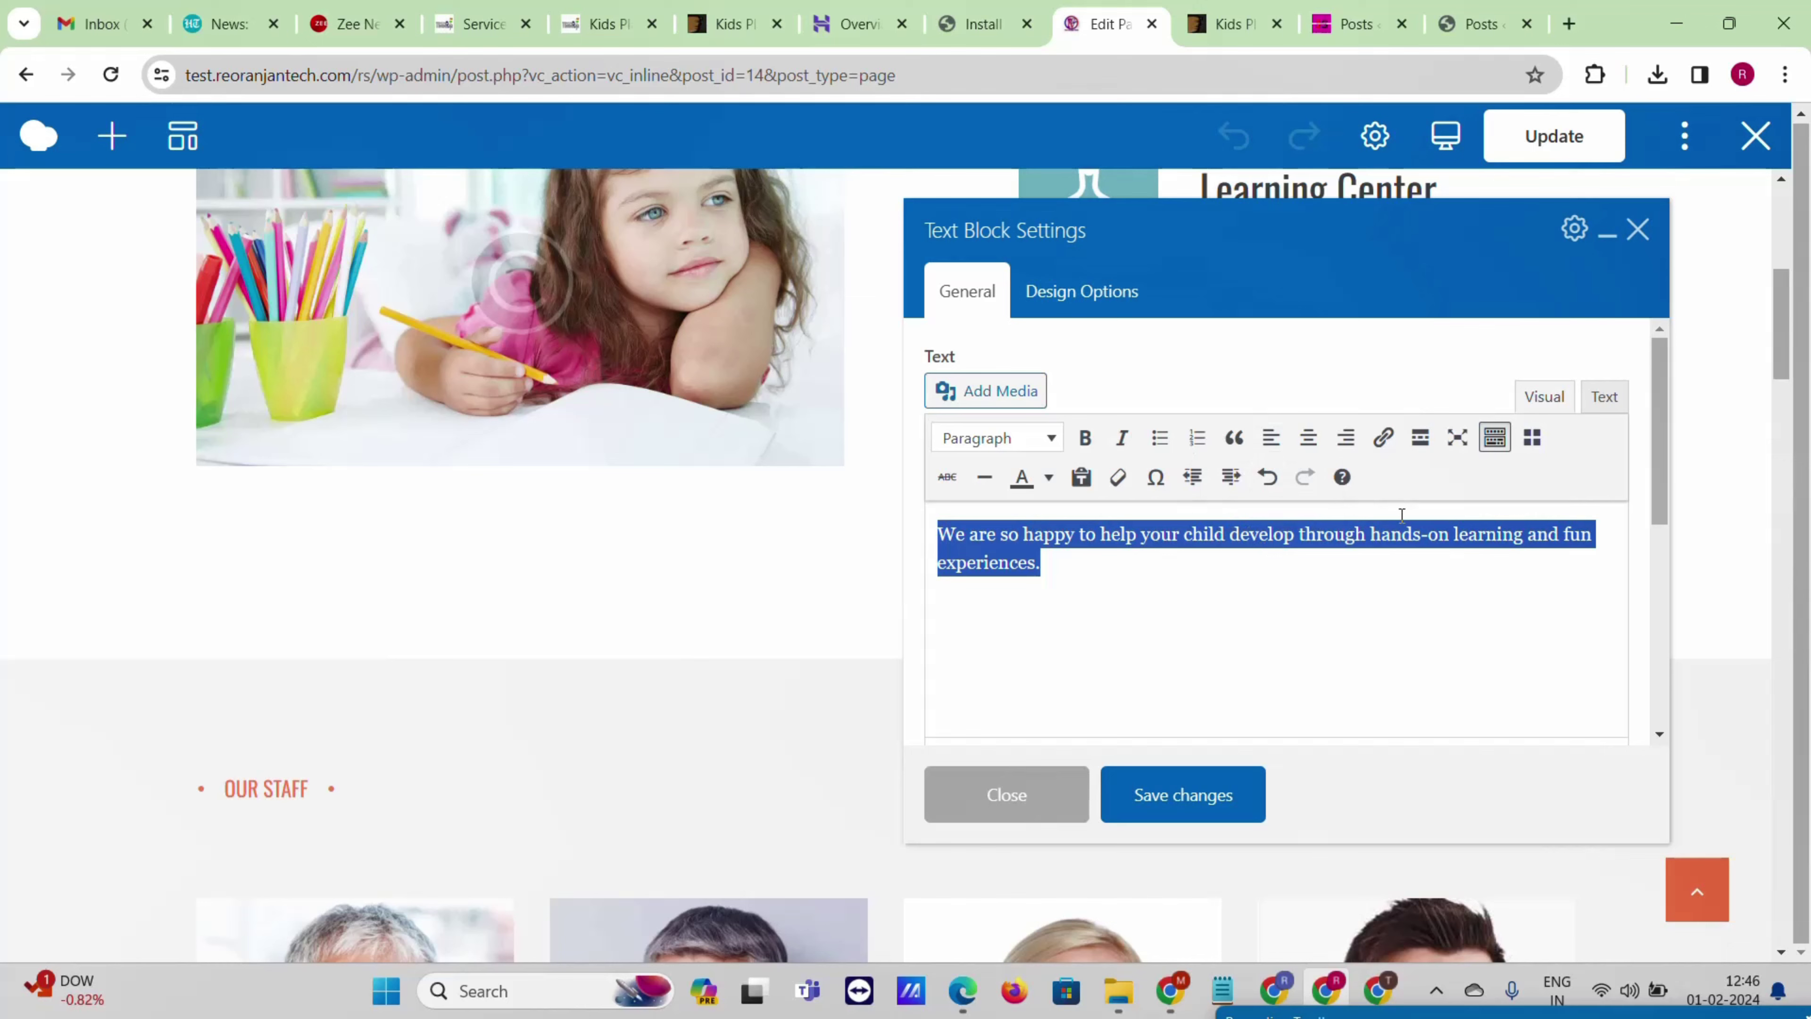
click(1638, 230)
scroll(1626, 242, down, 6)
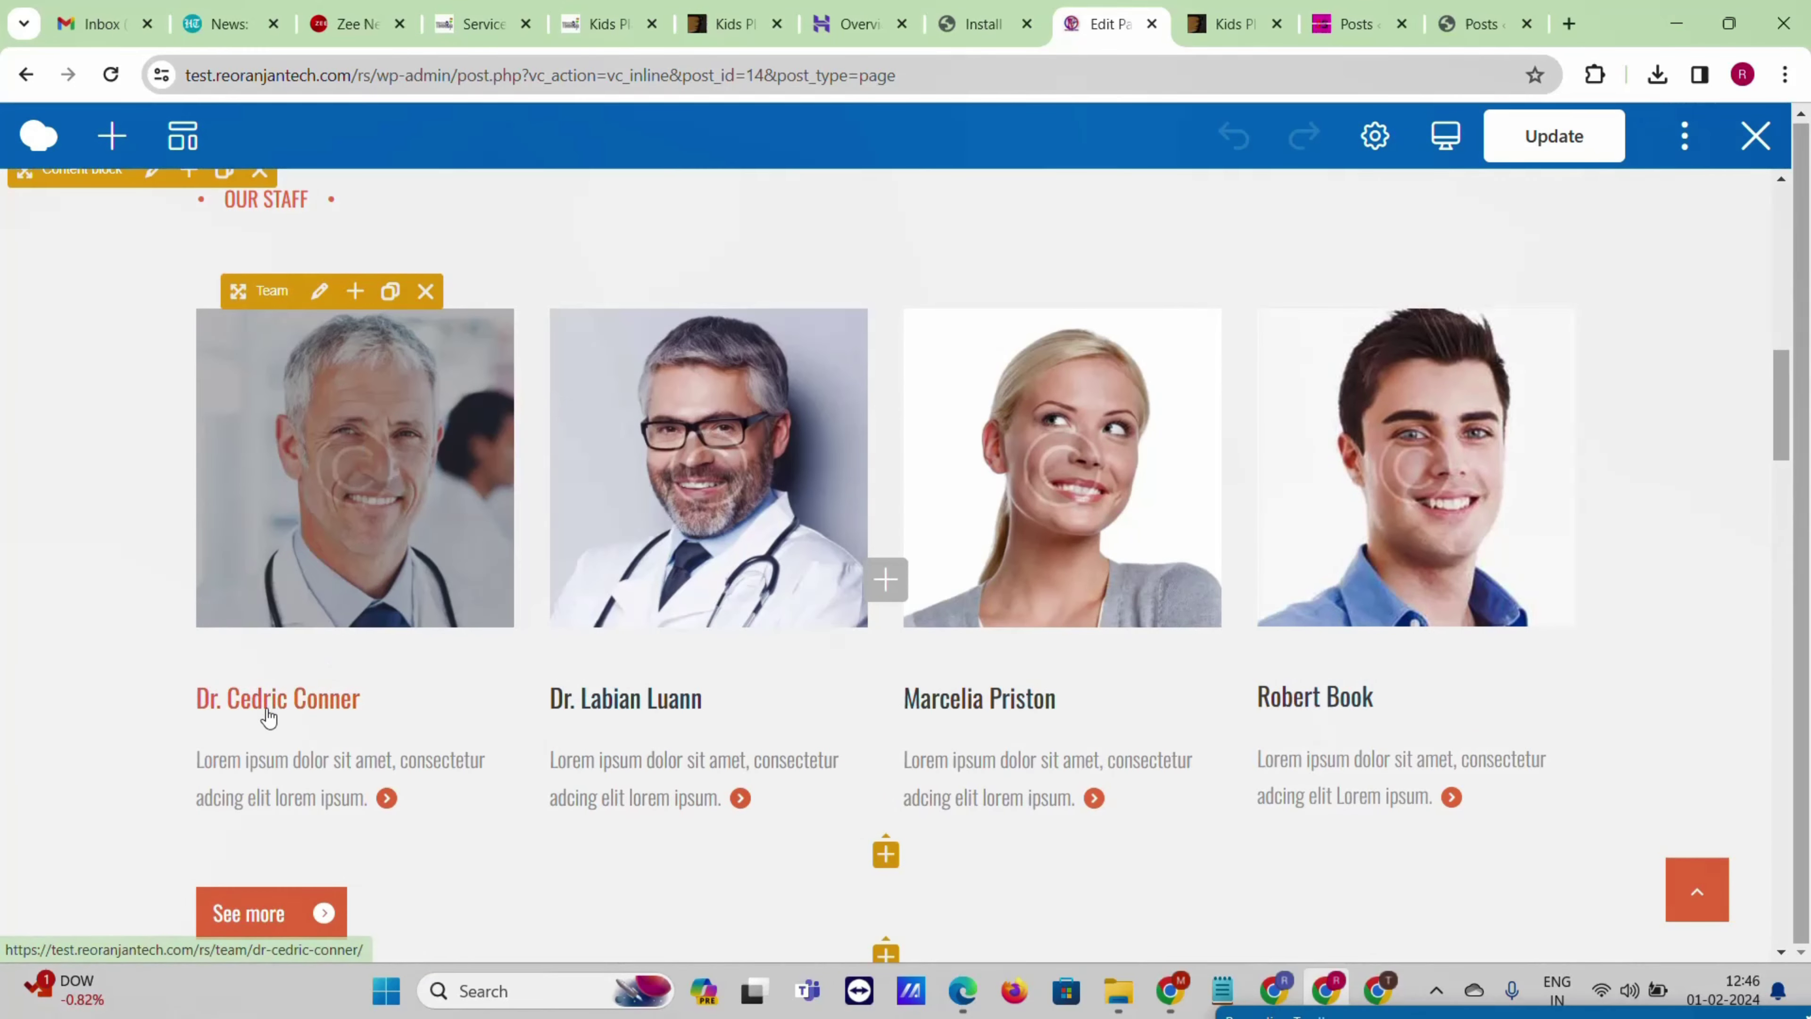
scroll(1310, 520, down, 7)
scroll(1310, 513, down, 12)
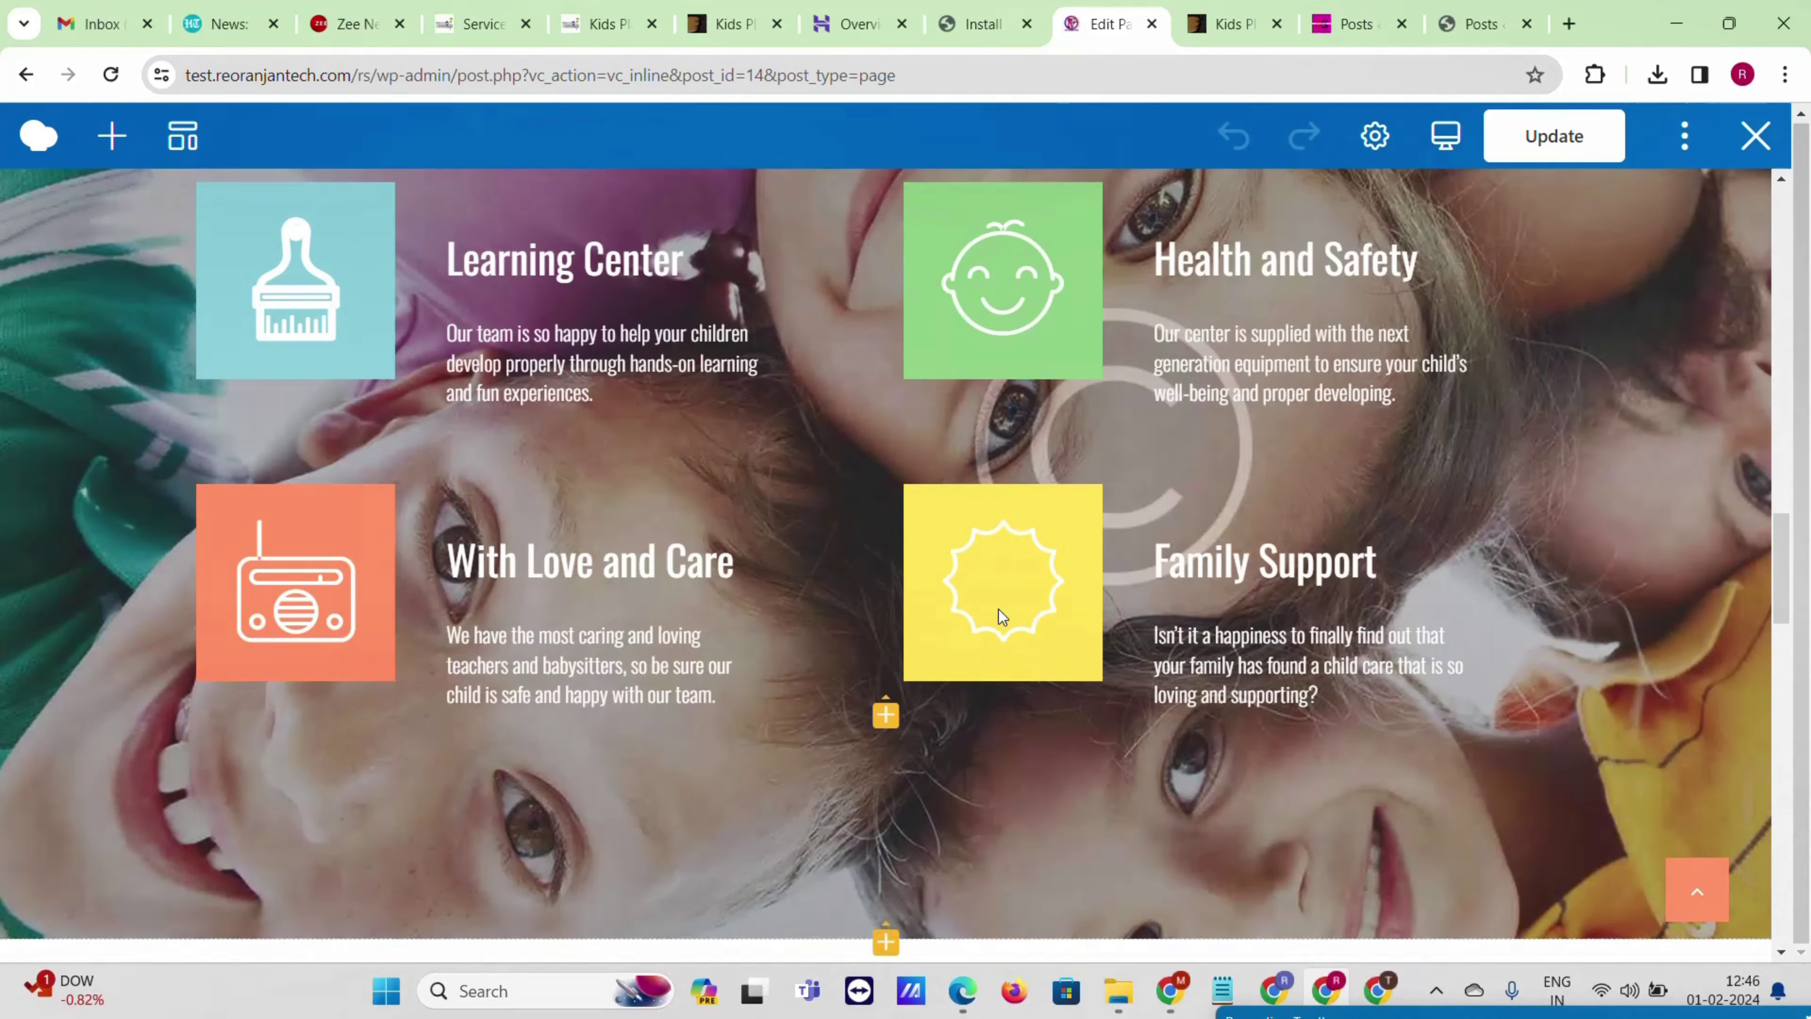
click(1549, 151)
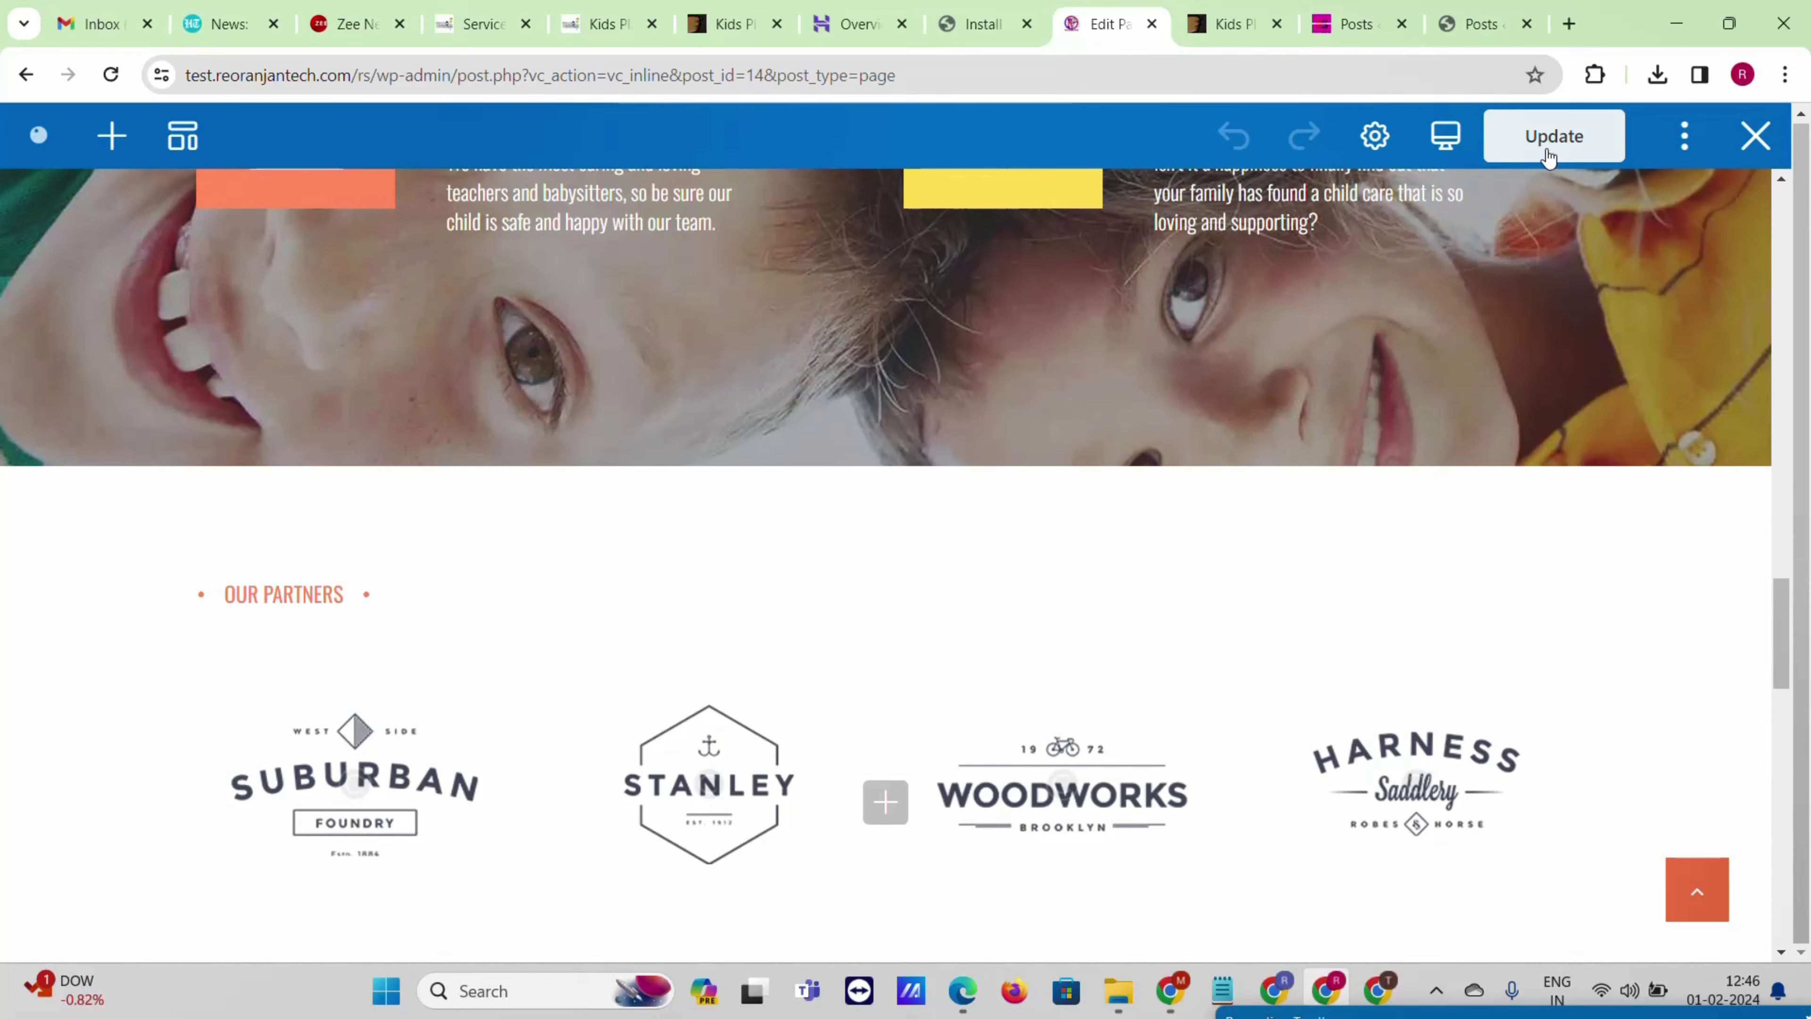
click(1001, 10)
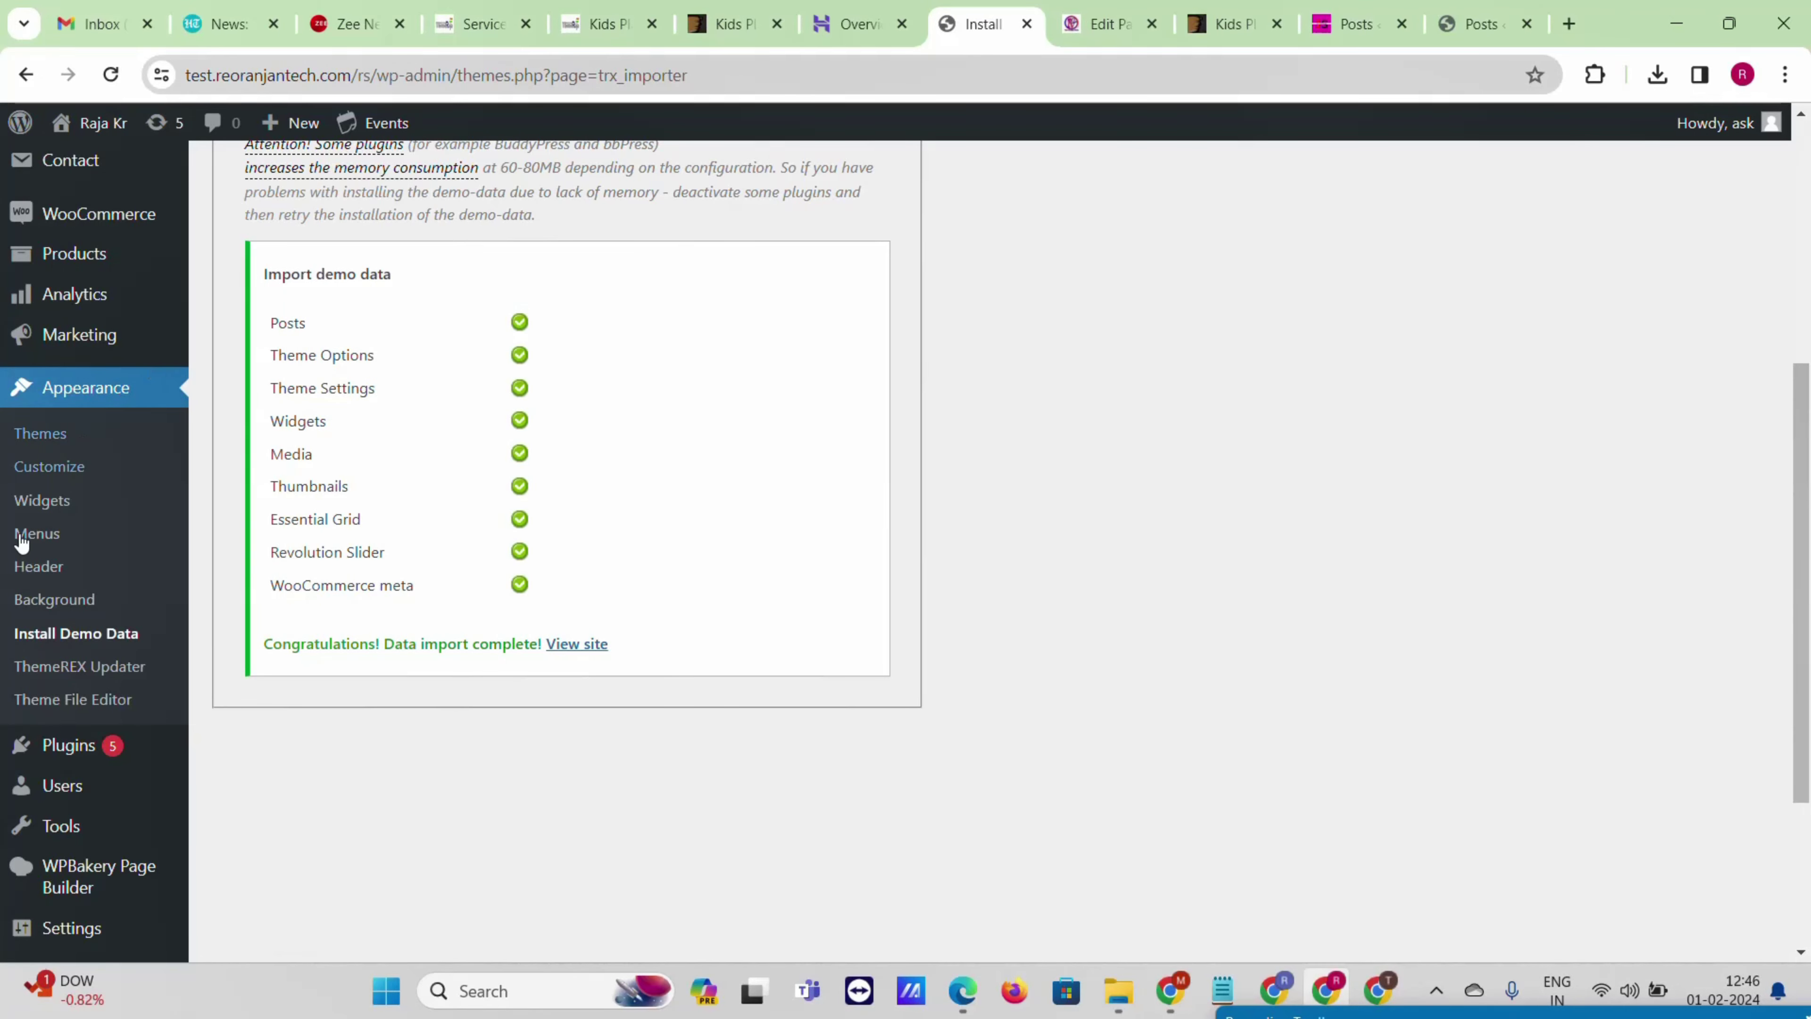
- Go to Theme Options > Global Options from the admin sidebar
scroll(21, 542, down, 3)
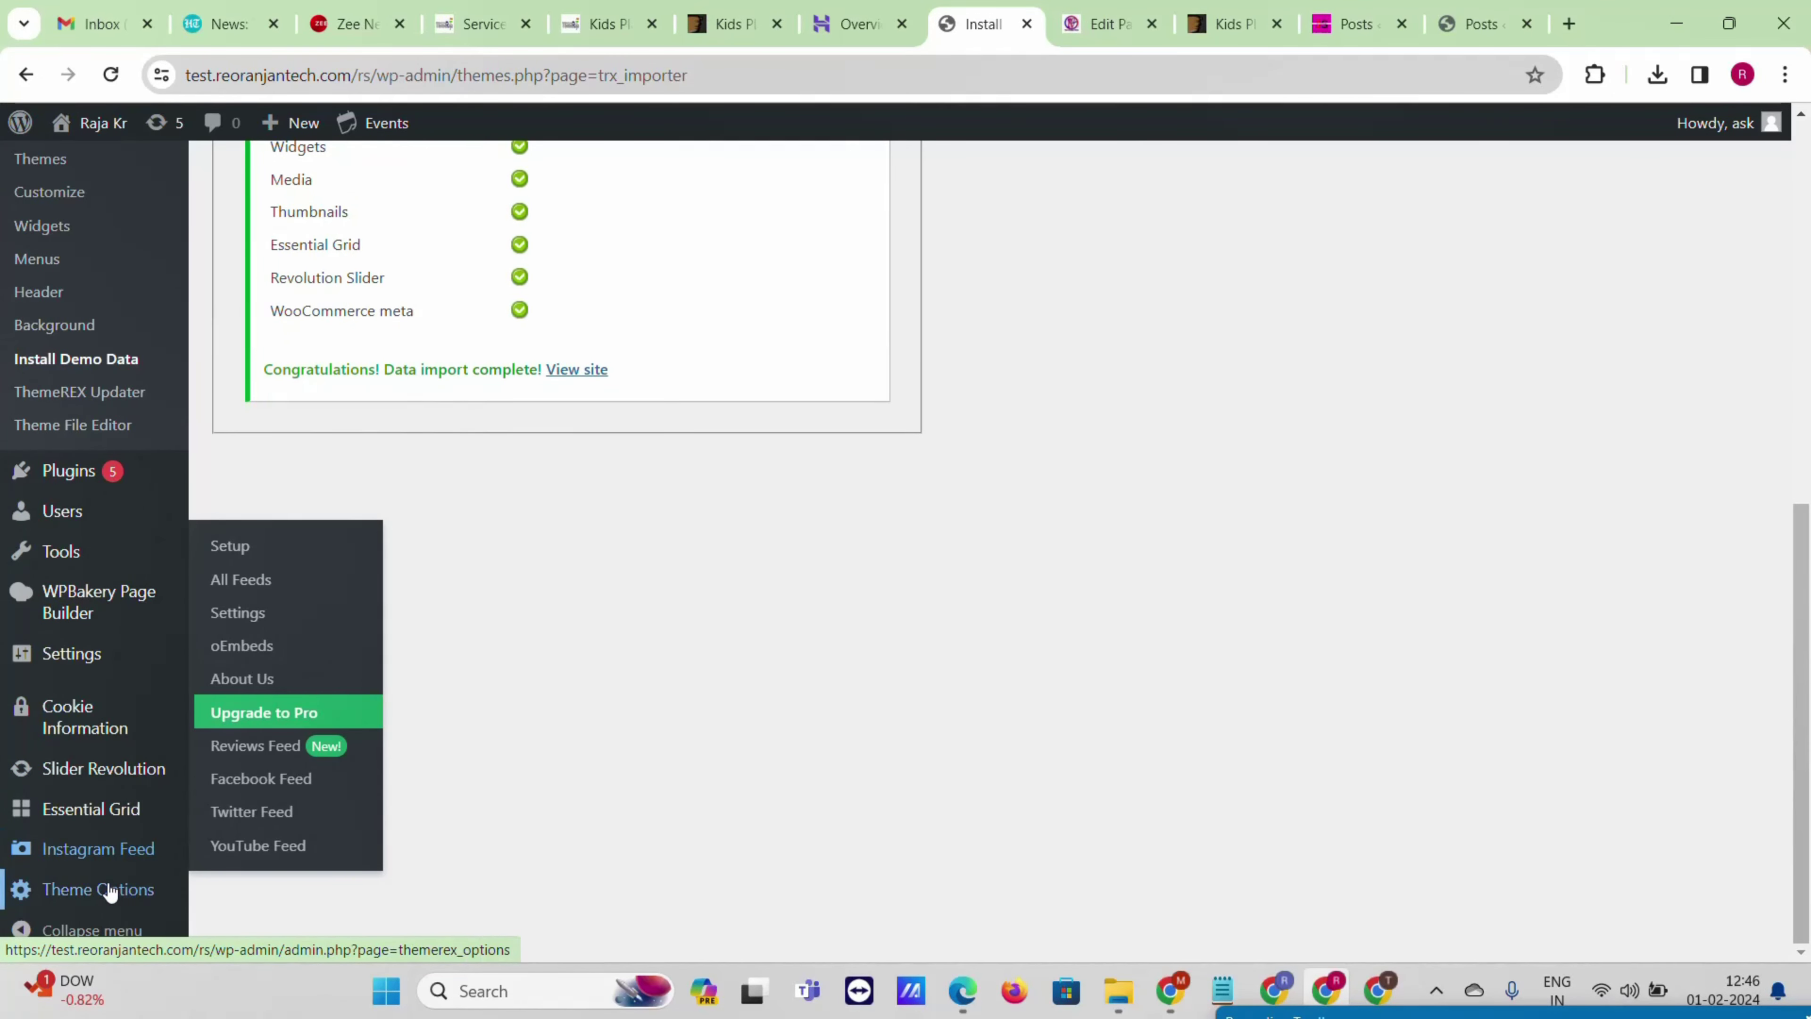
mouse_move(78, 899)
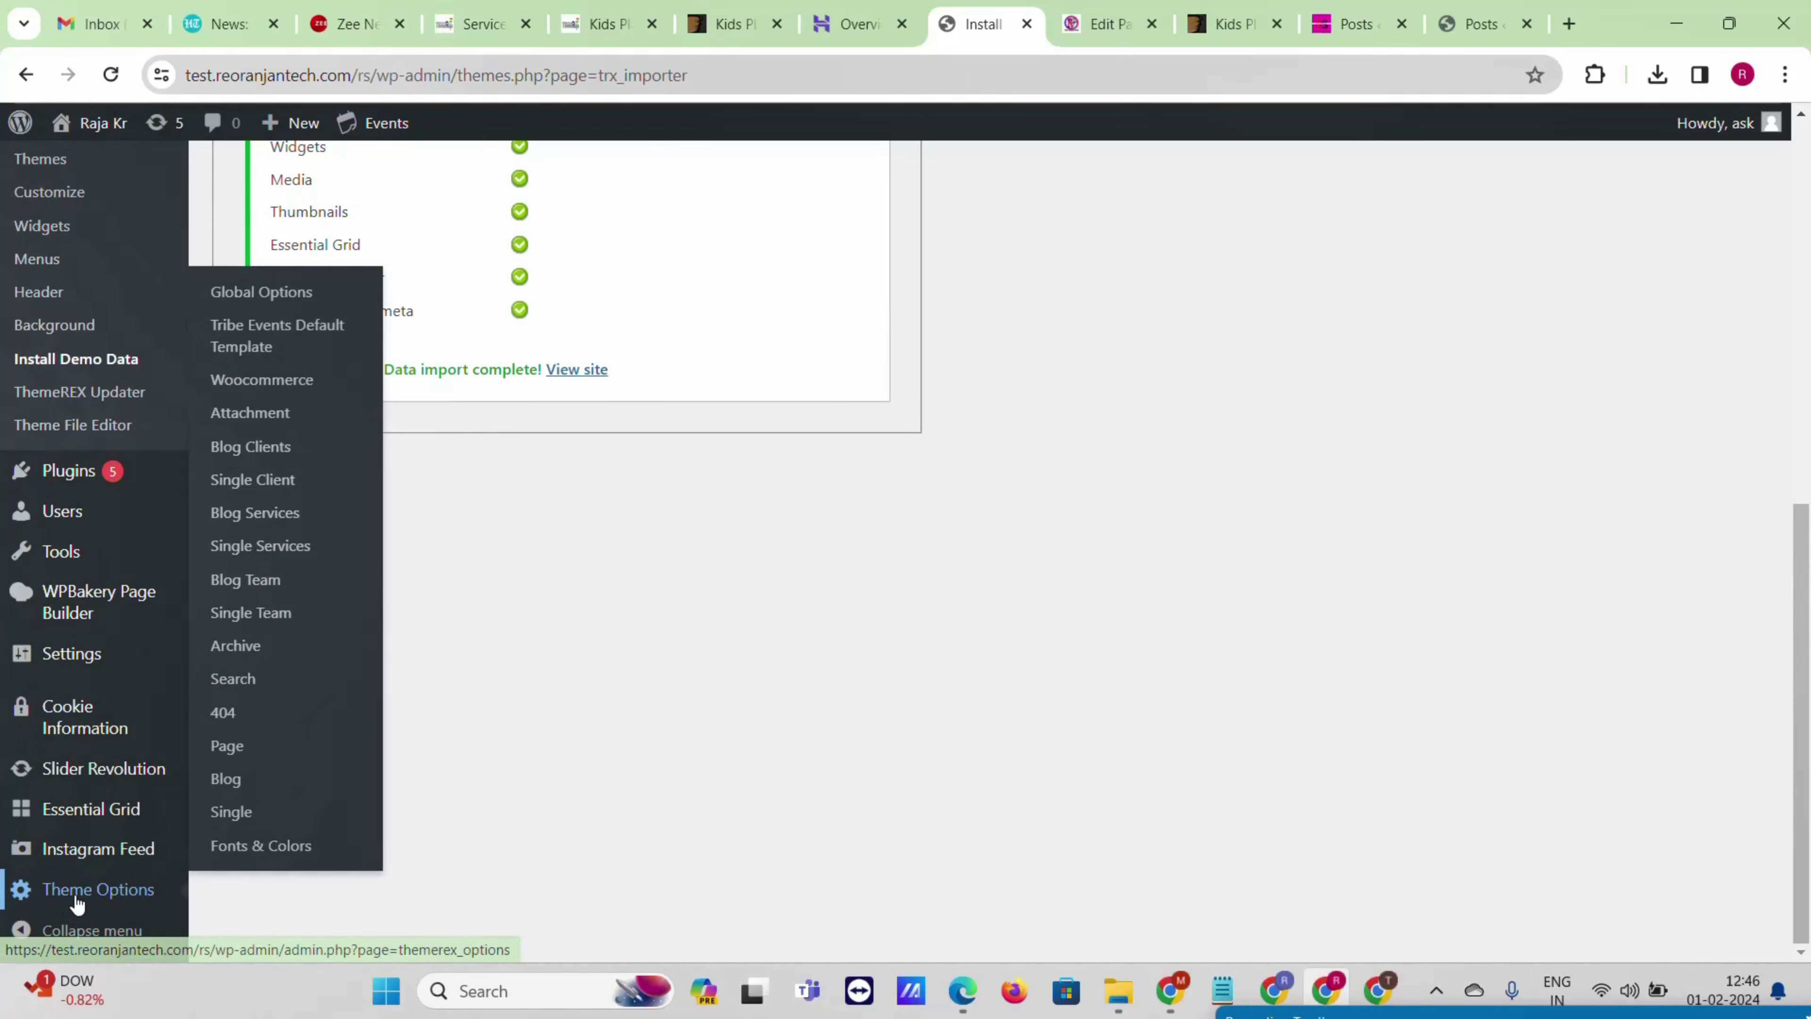
click(269, 299)
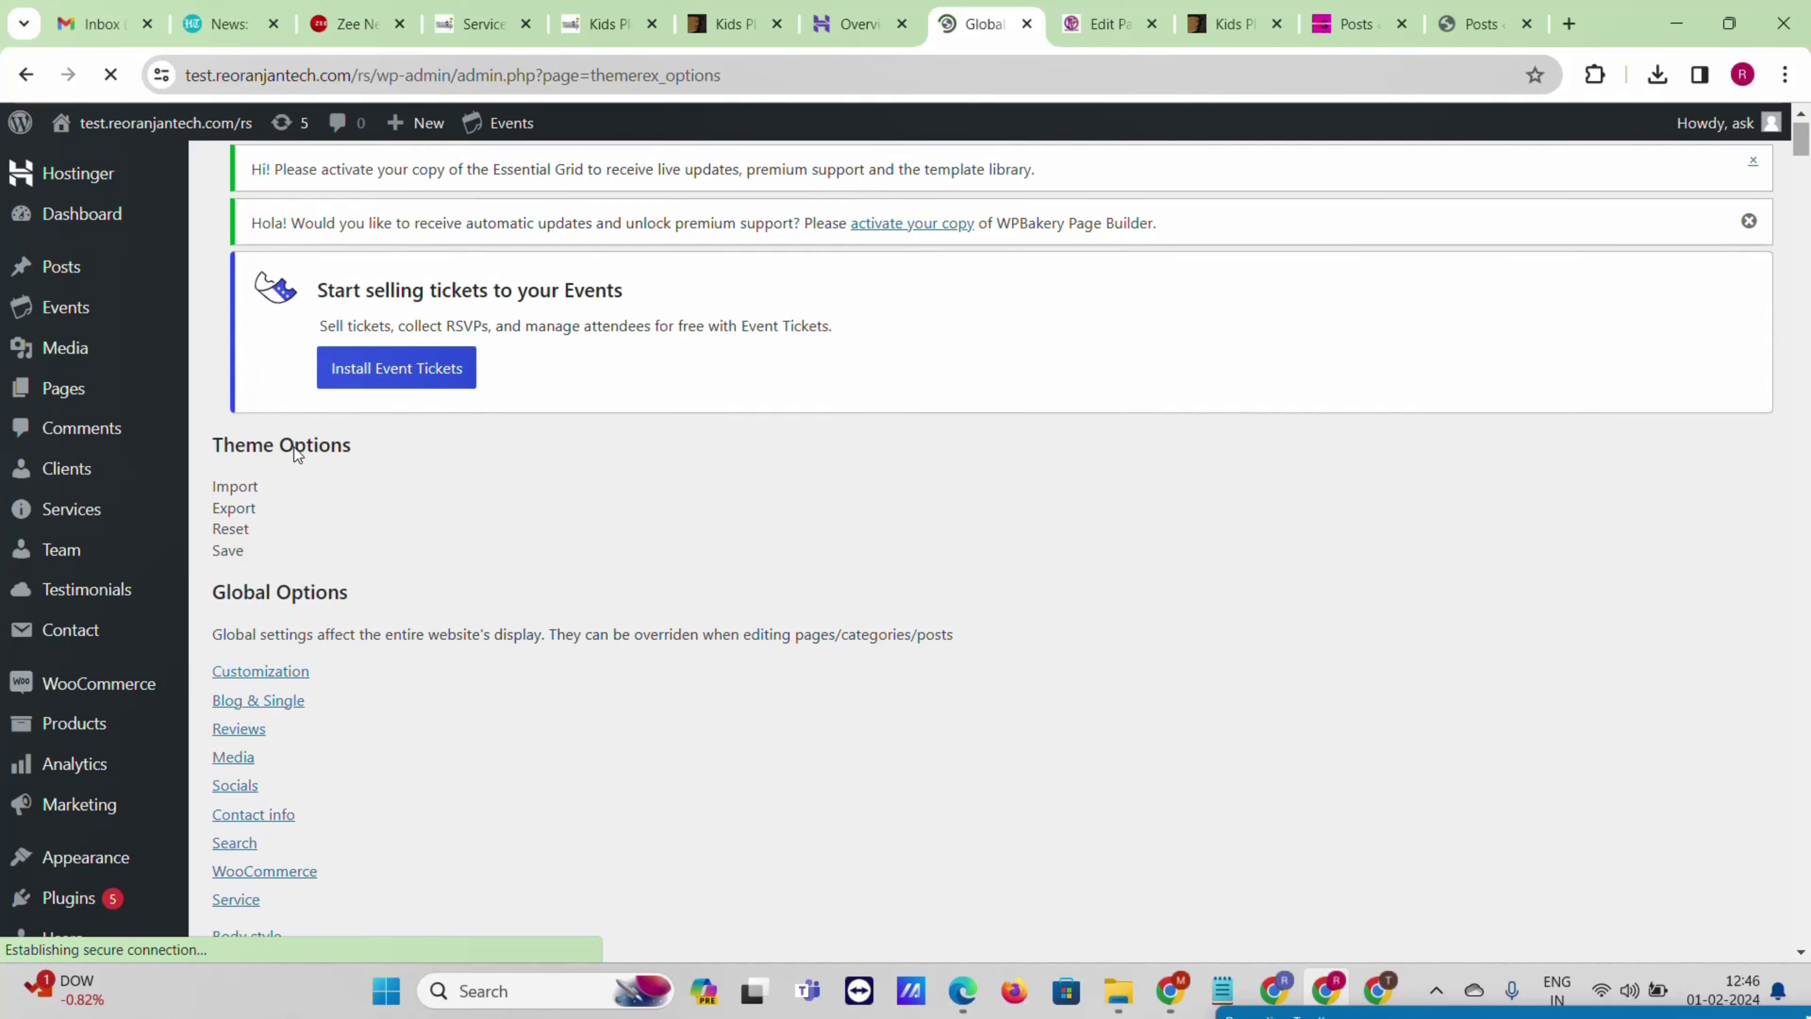
- Keep the Kidsplanet theme skin and Body style unchanged, then switch Global Options to the Header settings
scroll(296, 449, down, 5)
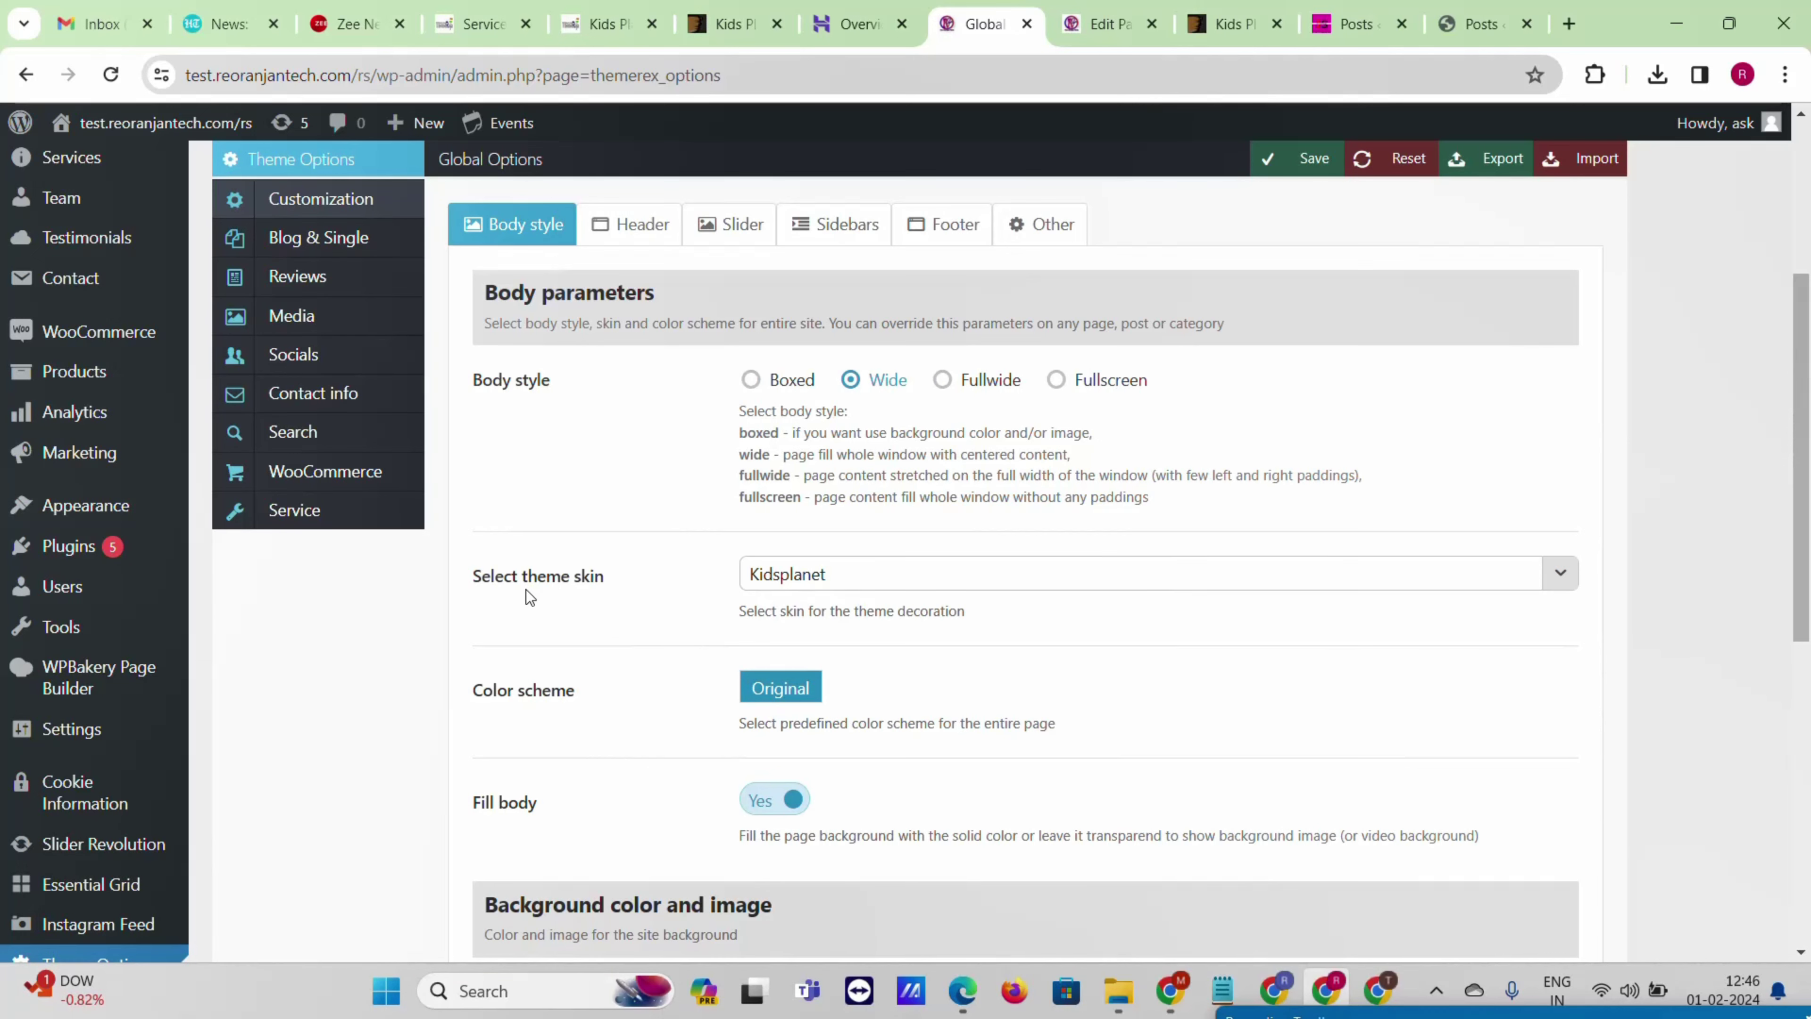
click(887, 574)
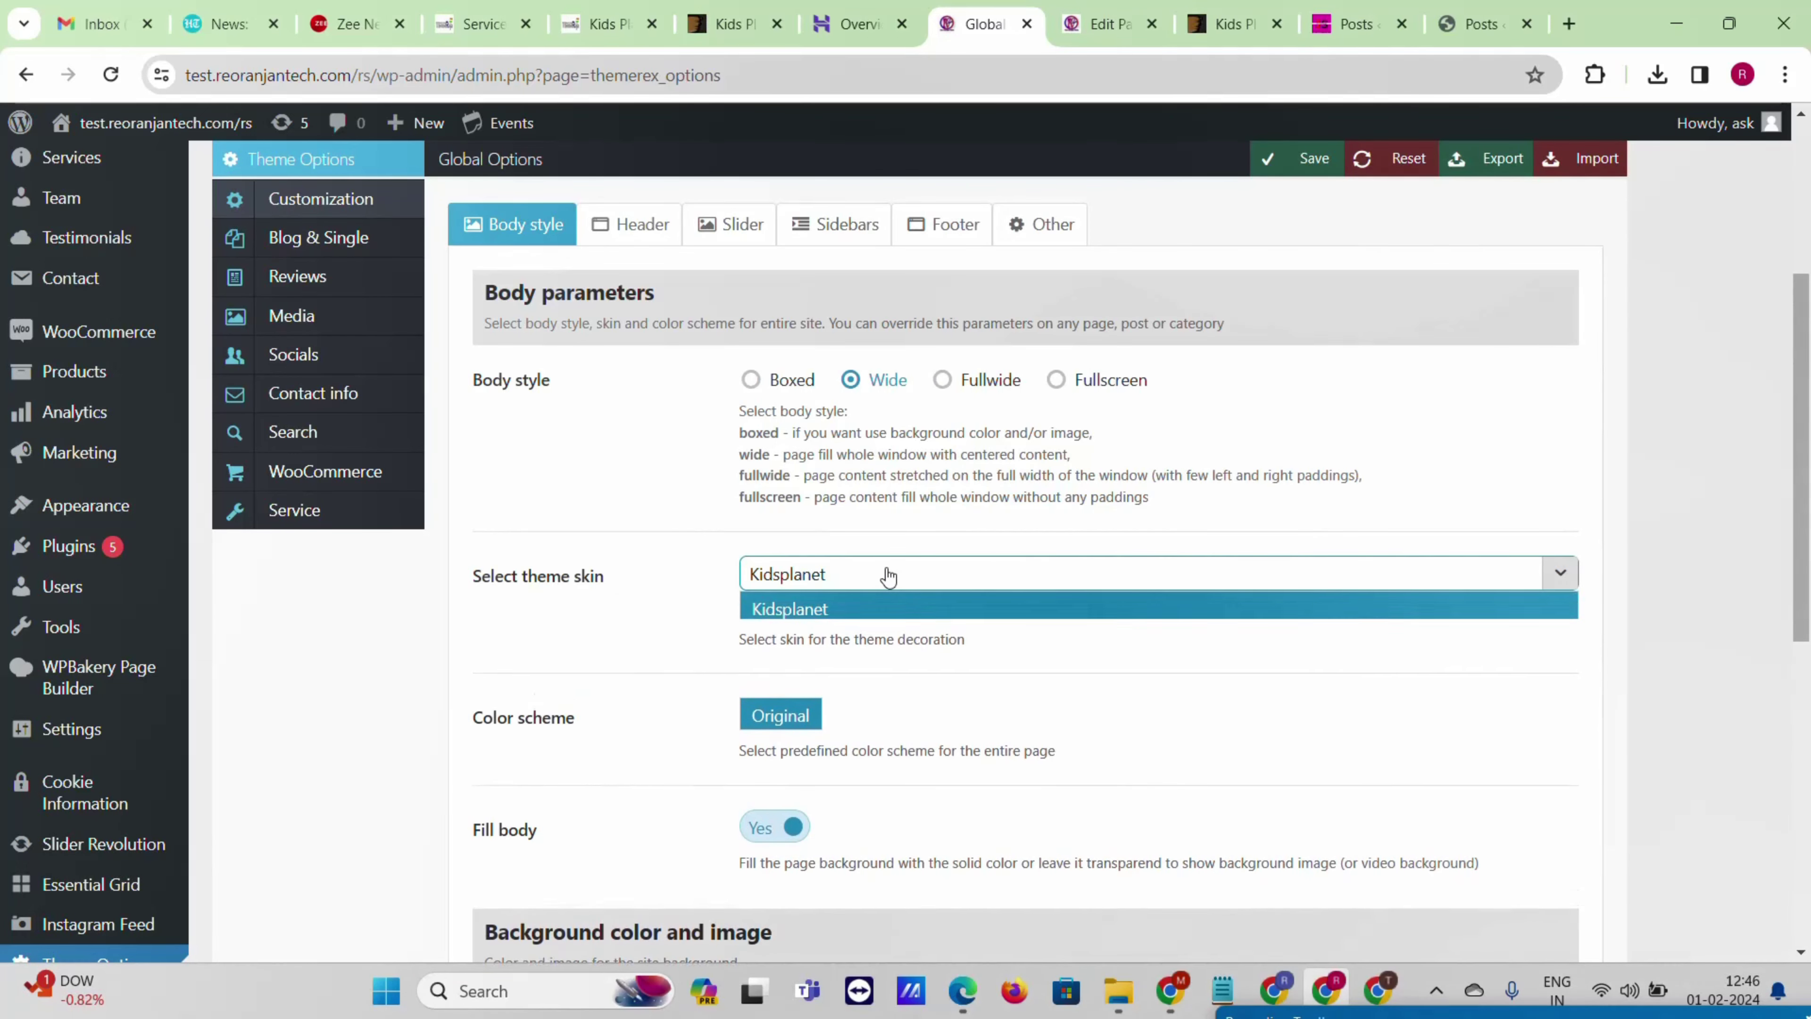
click(887, 580)
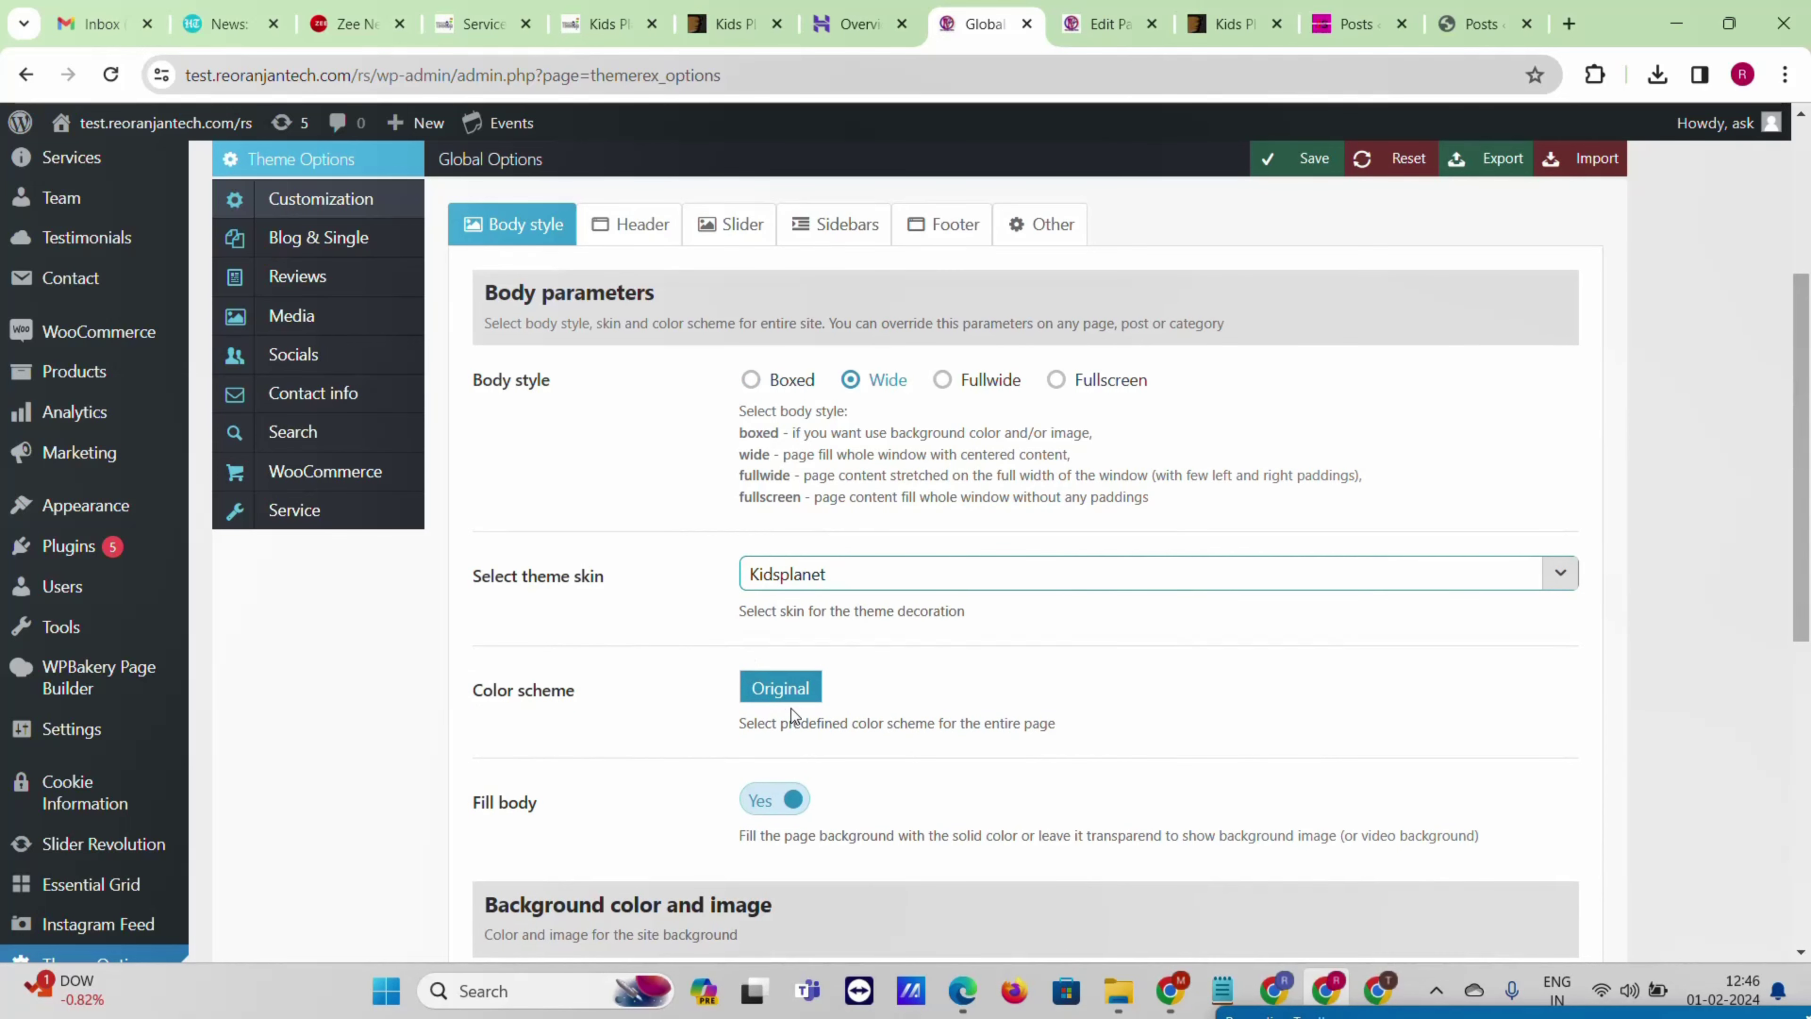
scroll(581, 642, down, 3)
scroll(600, 663, down, 3)
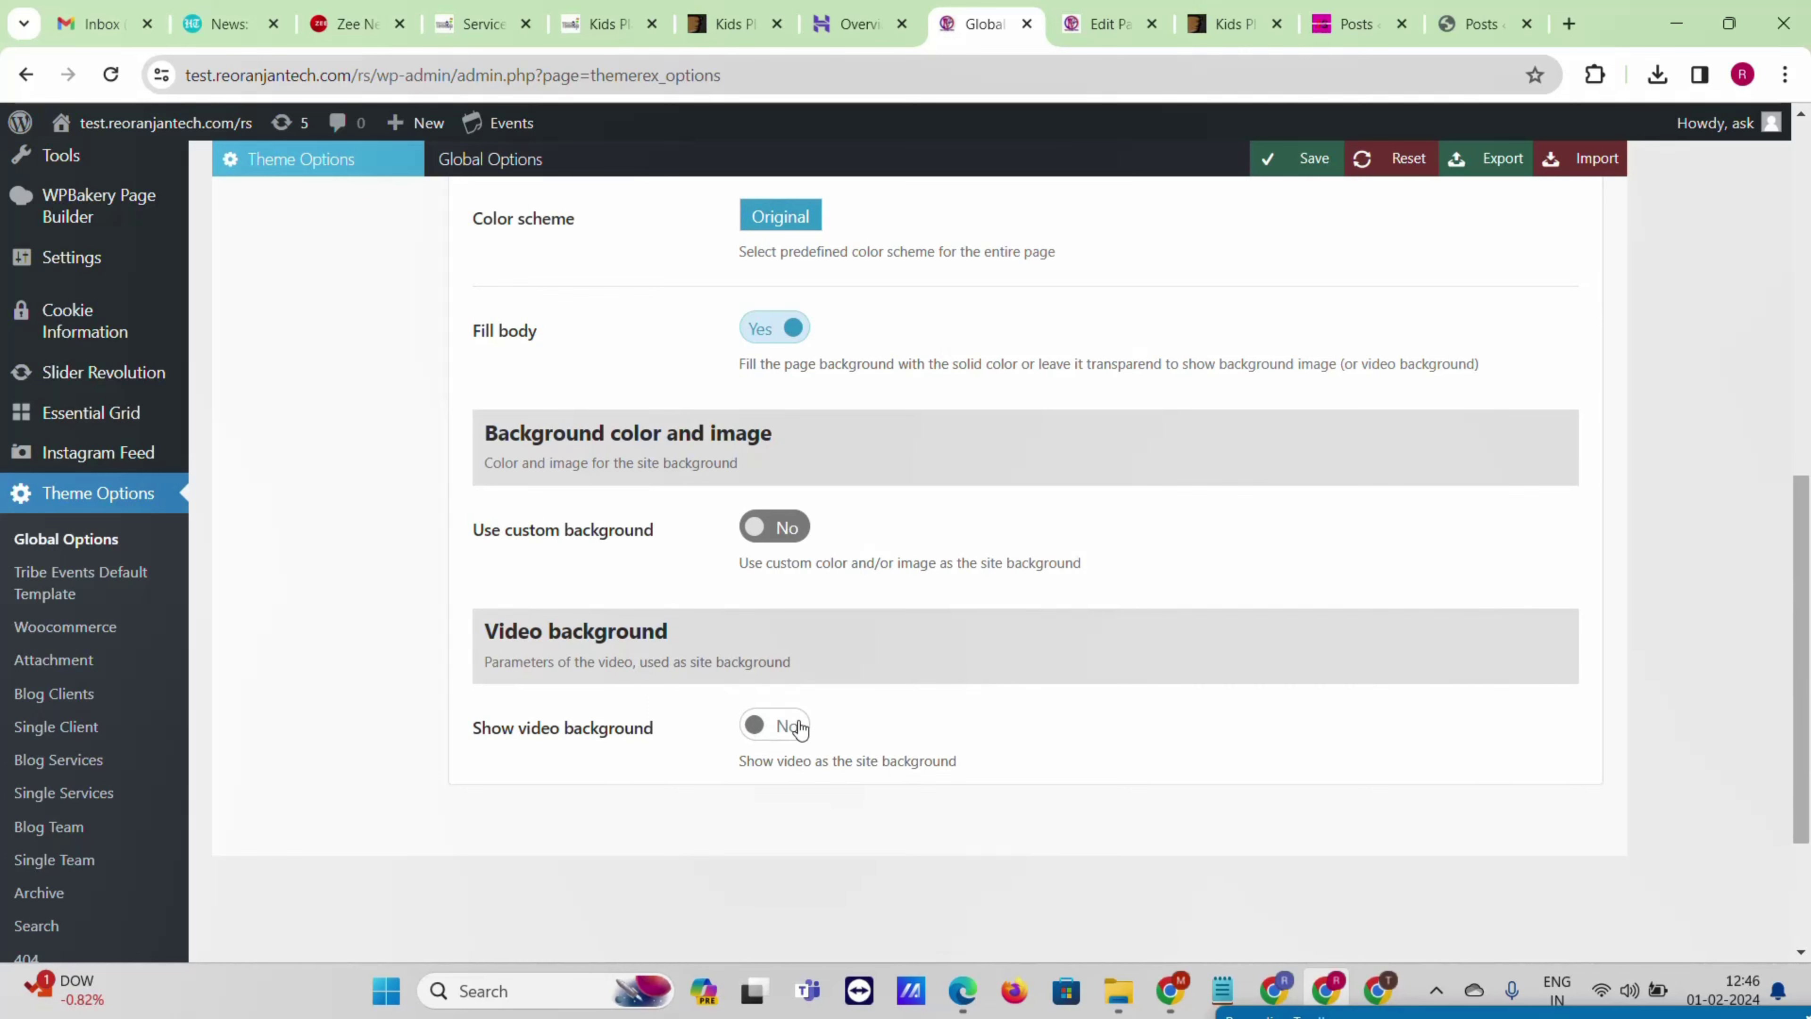
scroll(709, 619, up, 10)
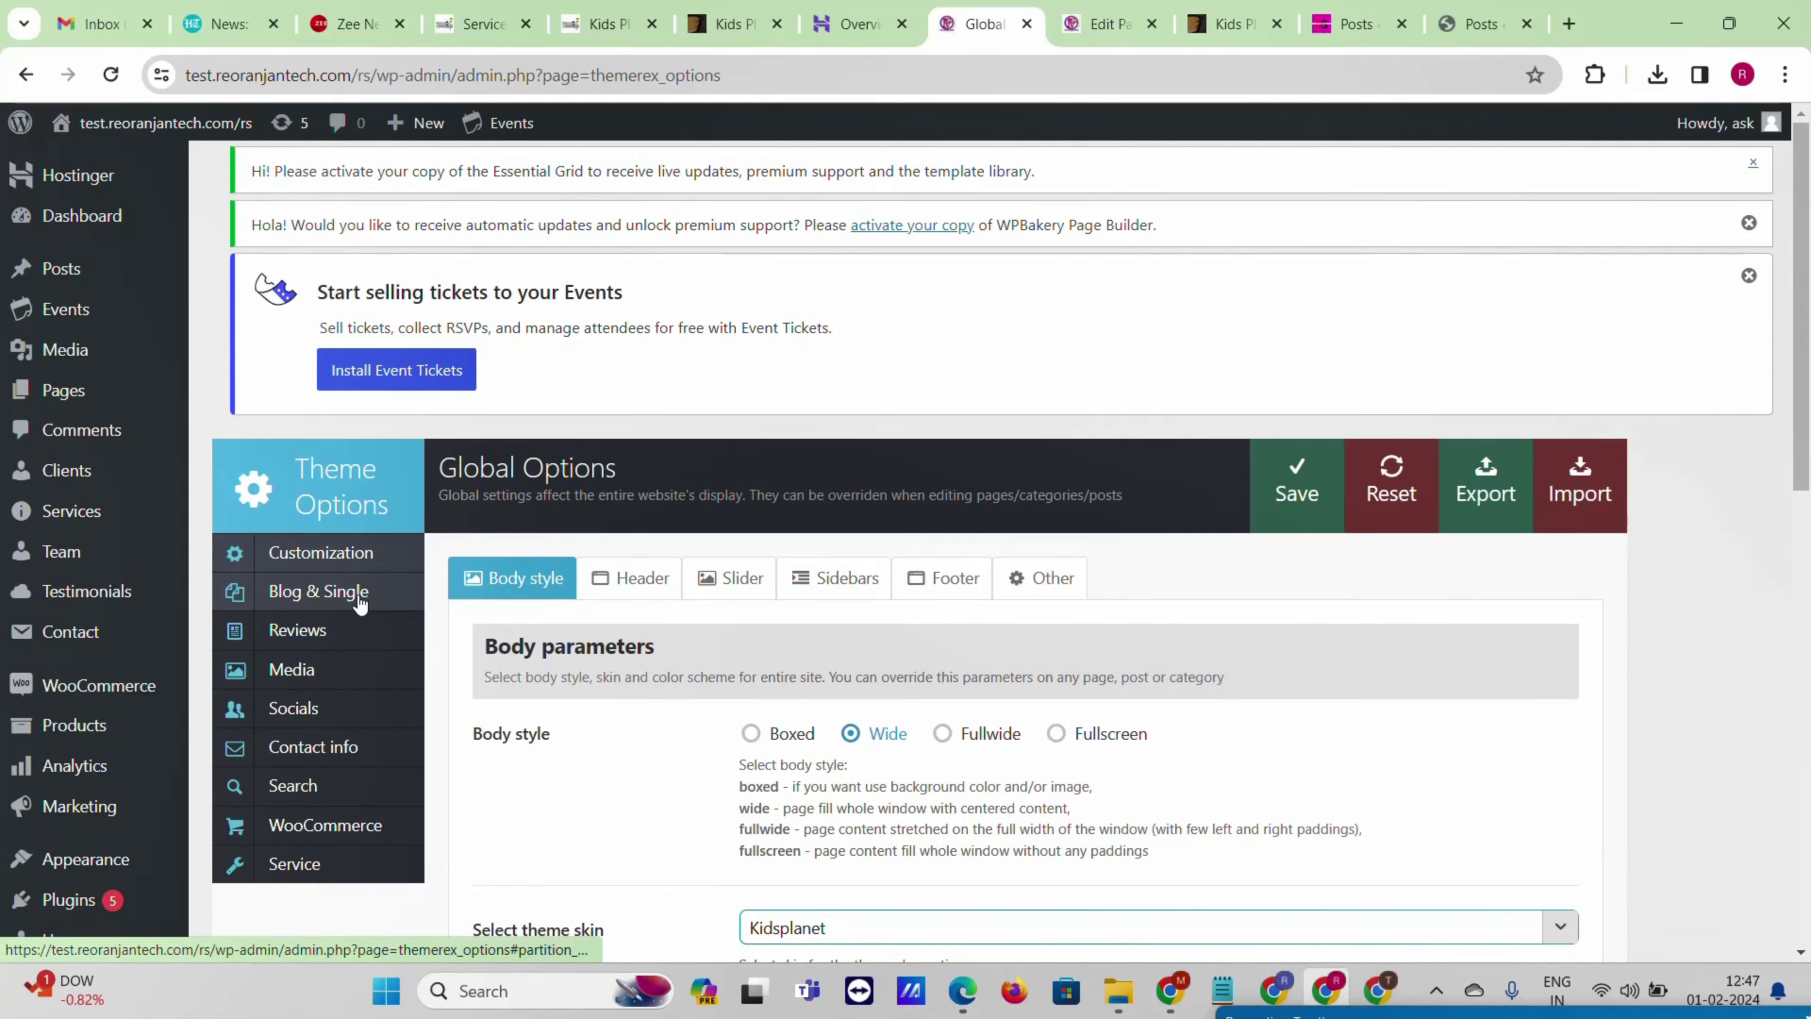
click(615, 578)
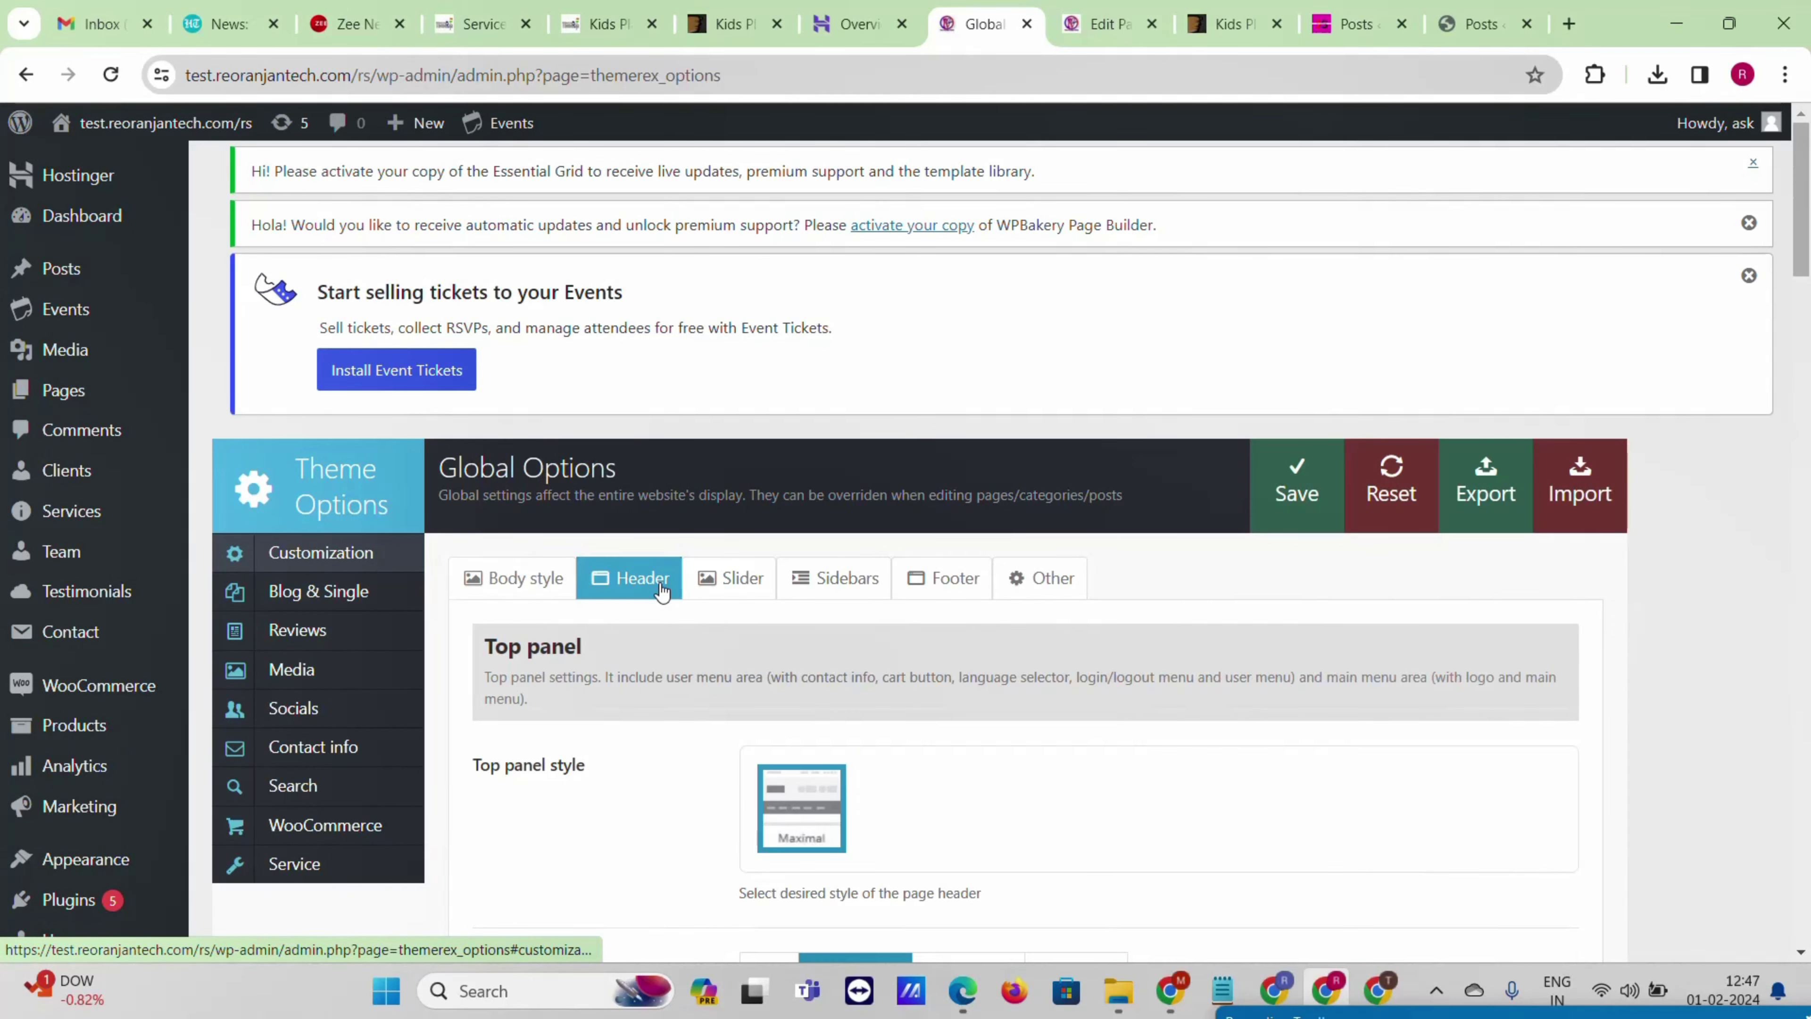
- Scroll down to Main logo and preview the current logo image file
scroll(950, 560, down, 1)
scroll(950, 560, down, 15)
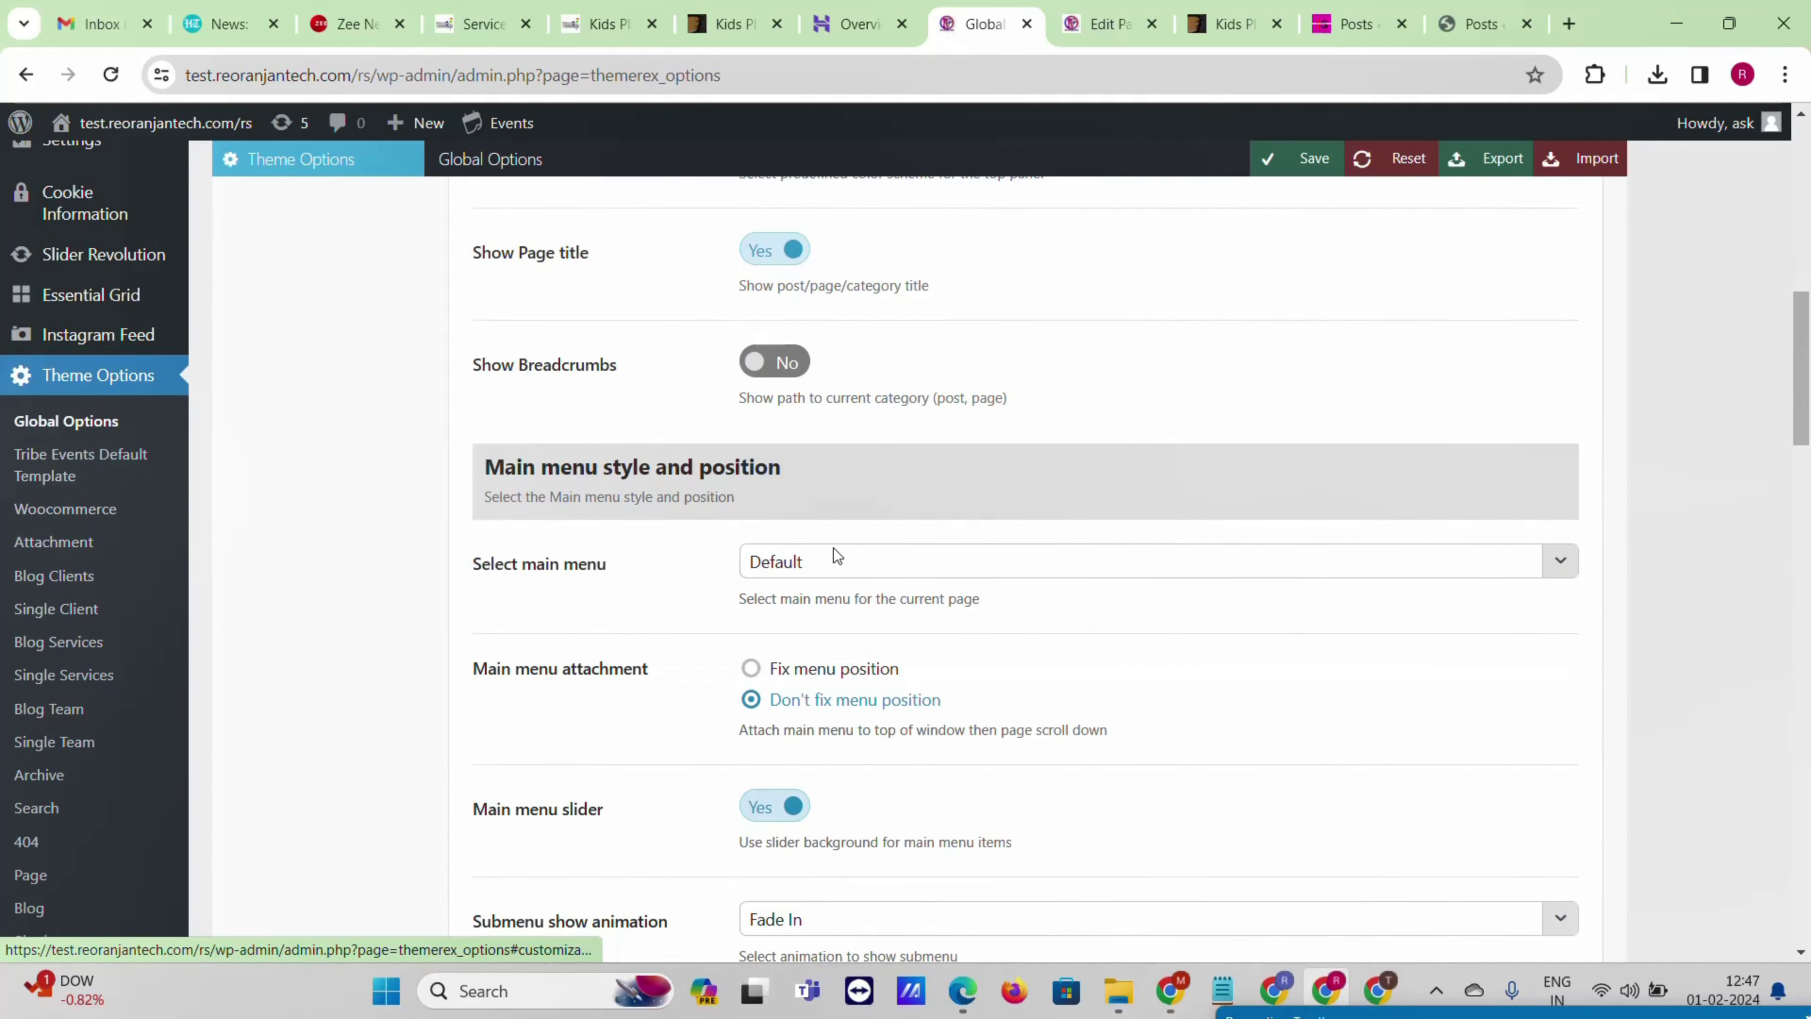
scroll(832, 573, down, 15)
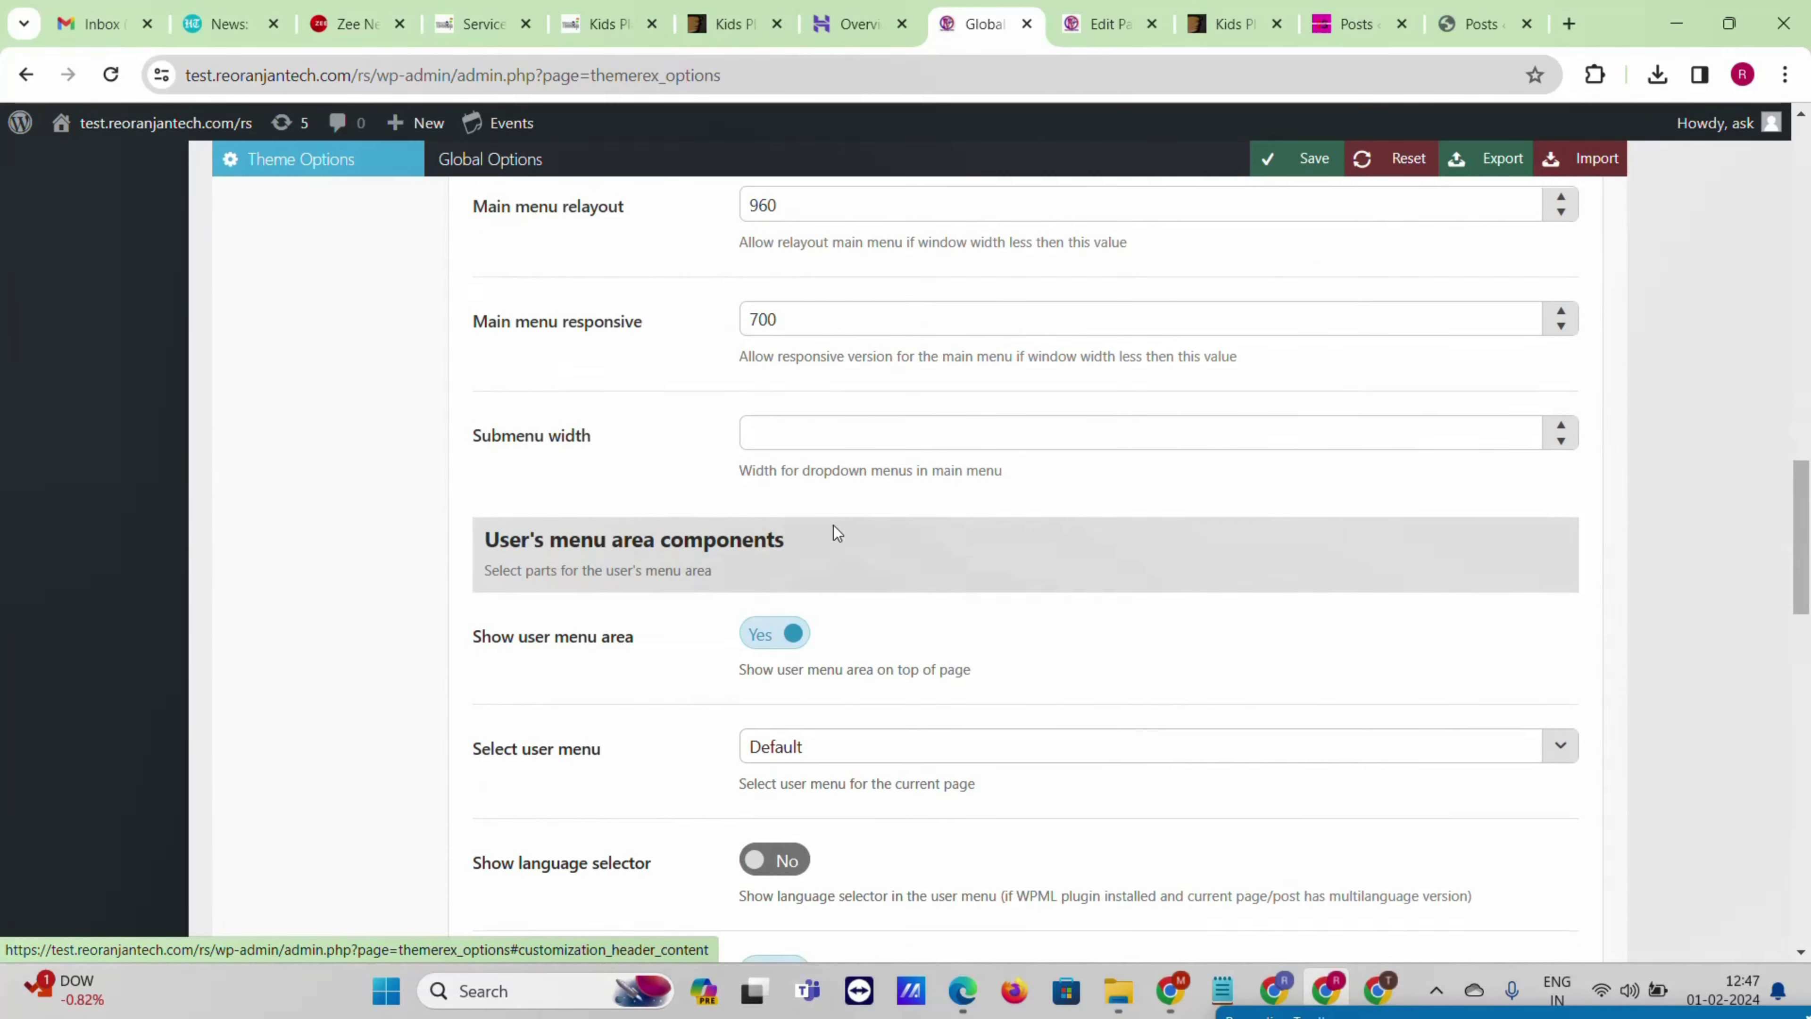
scroll(833, 530, down, 8)
scroll(833, 530, down, 5)
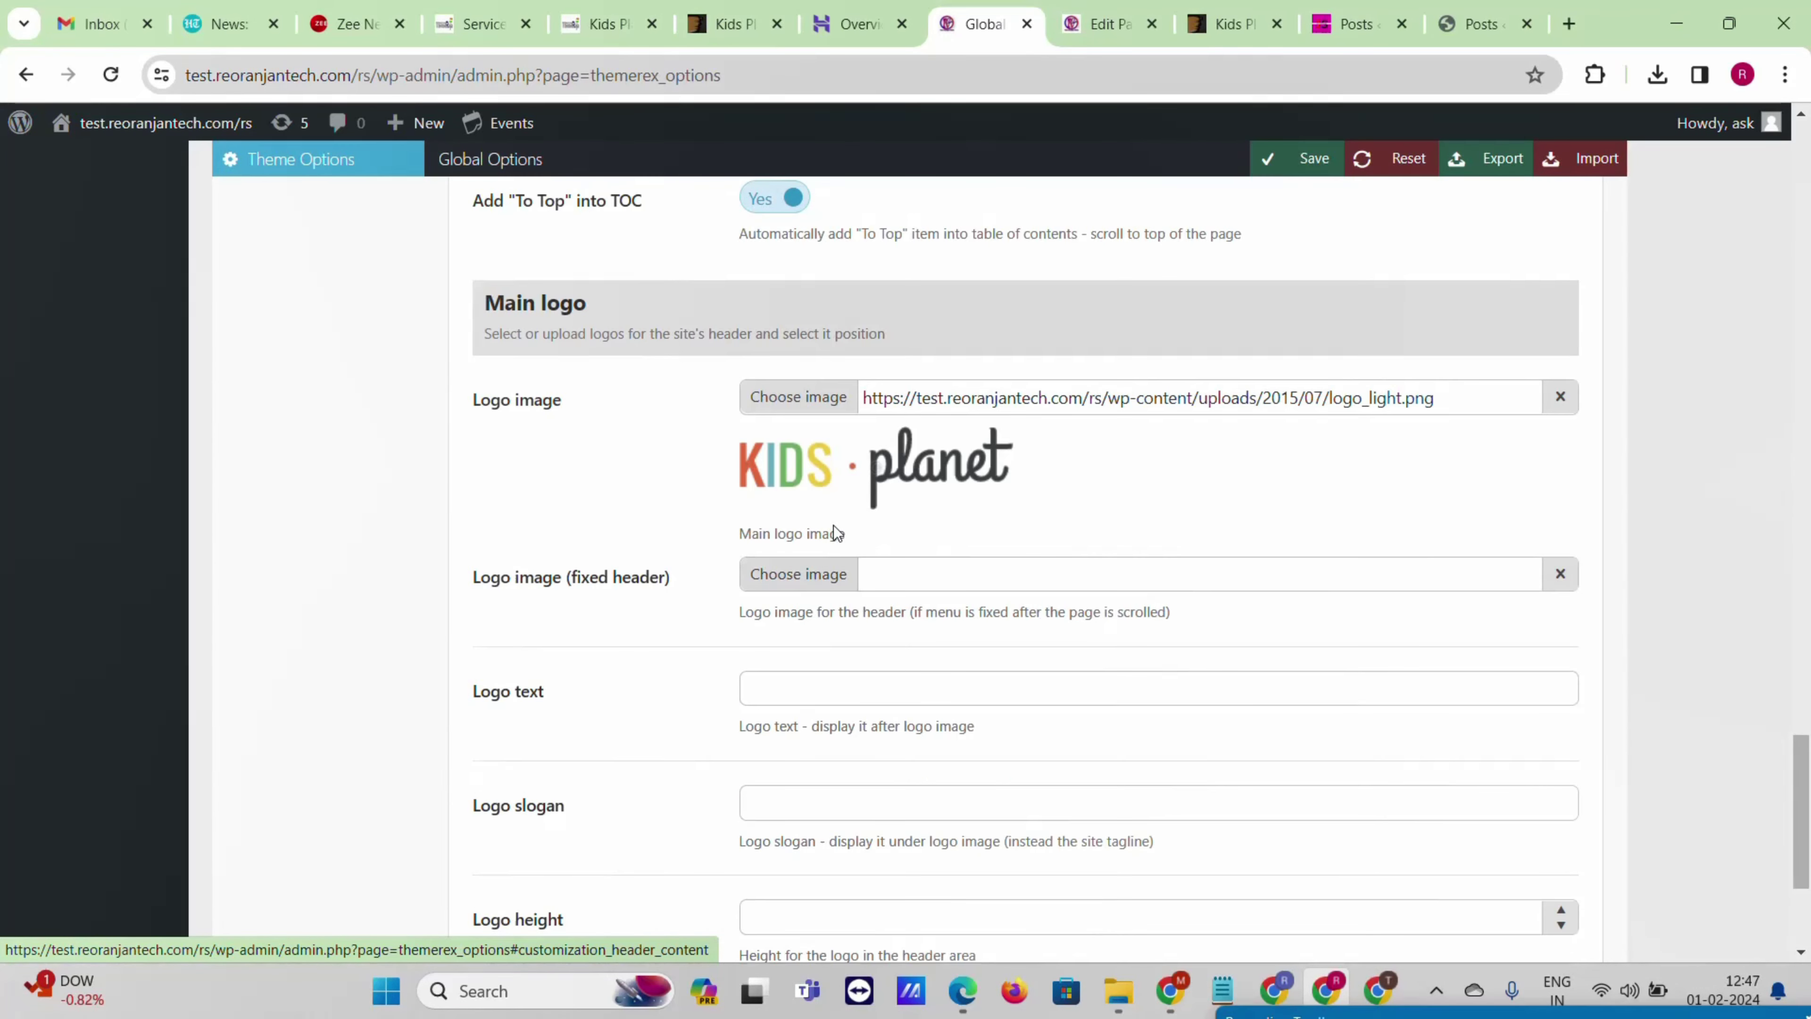
click(820, 505)
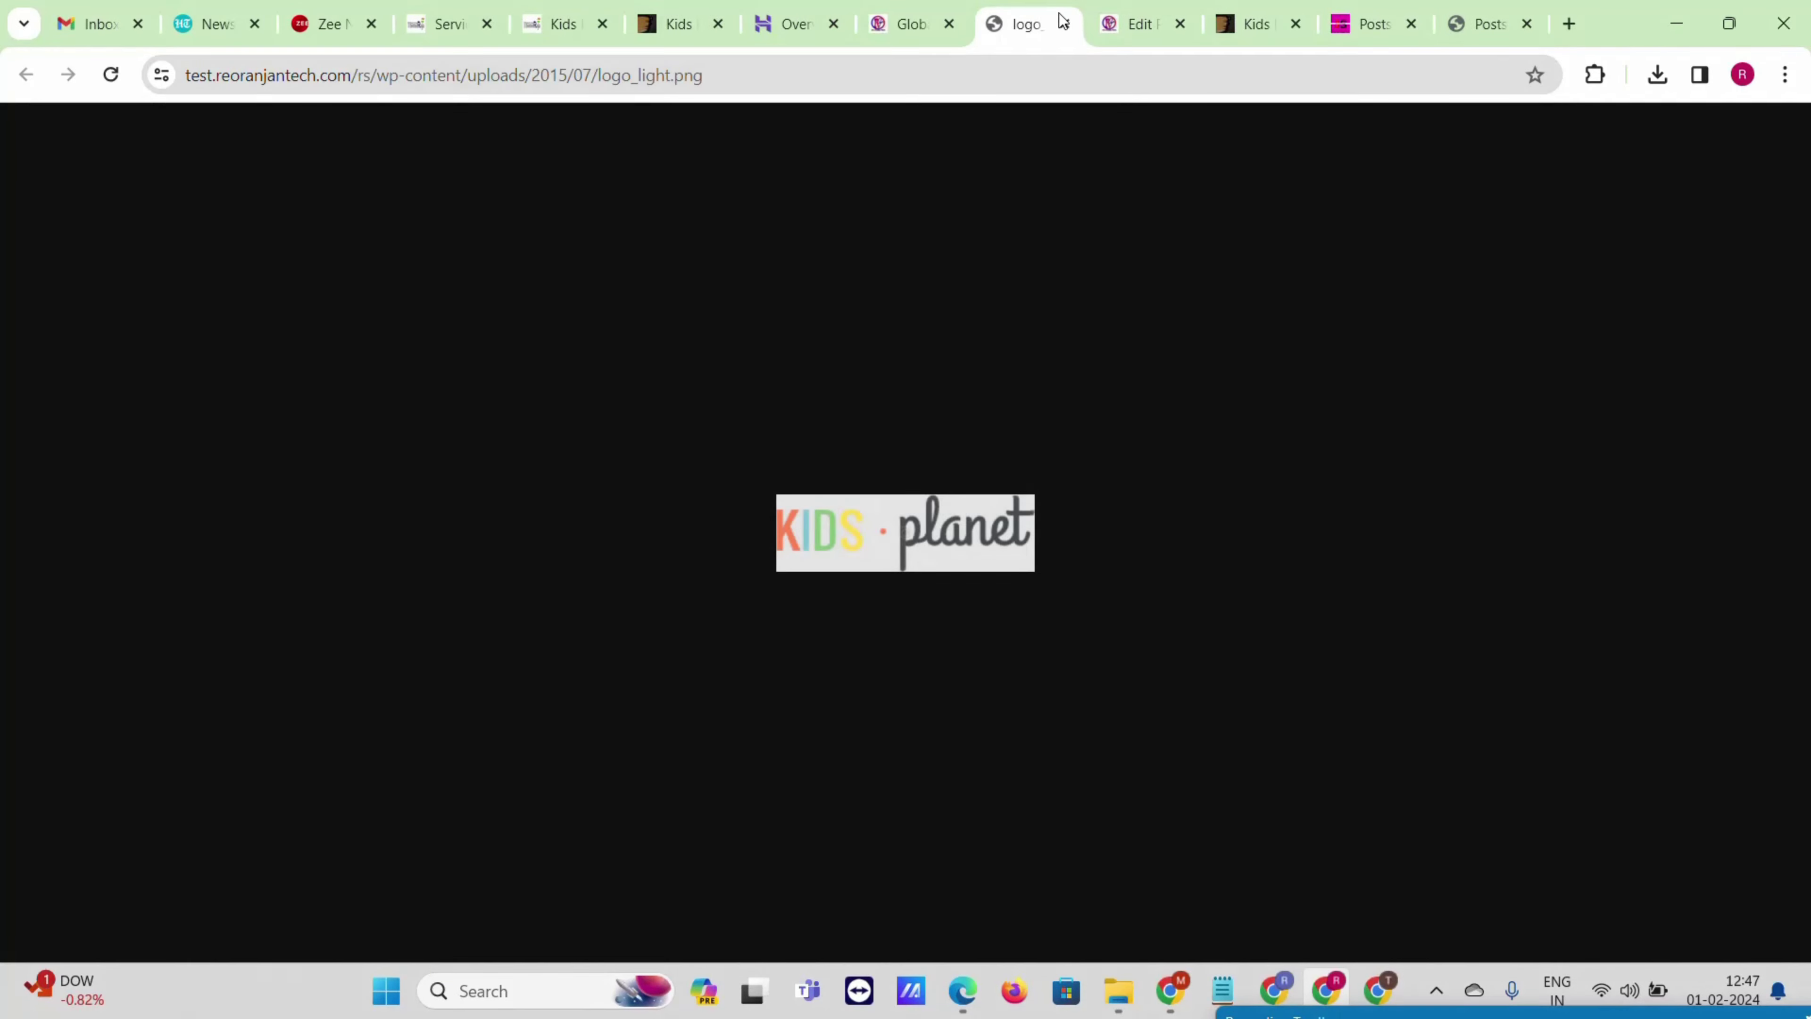
click(1062, 21)
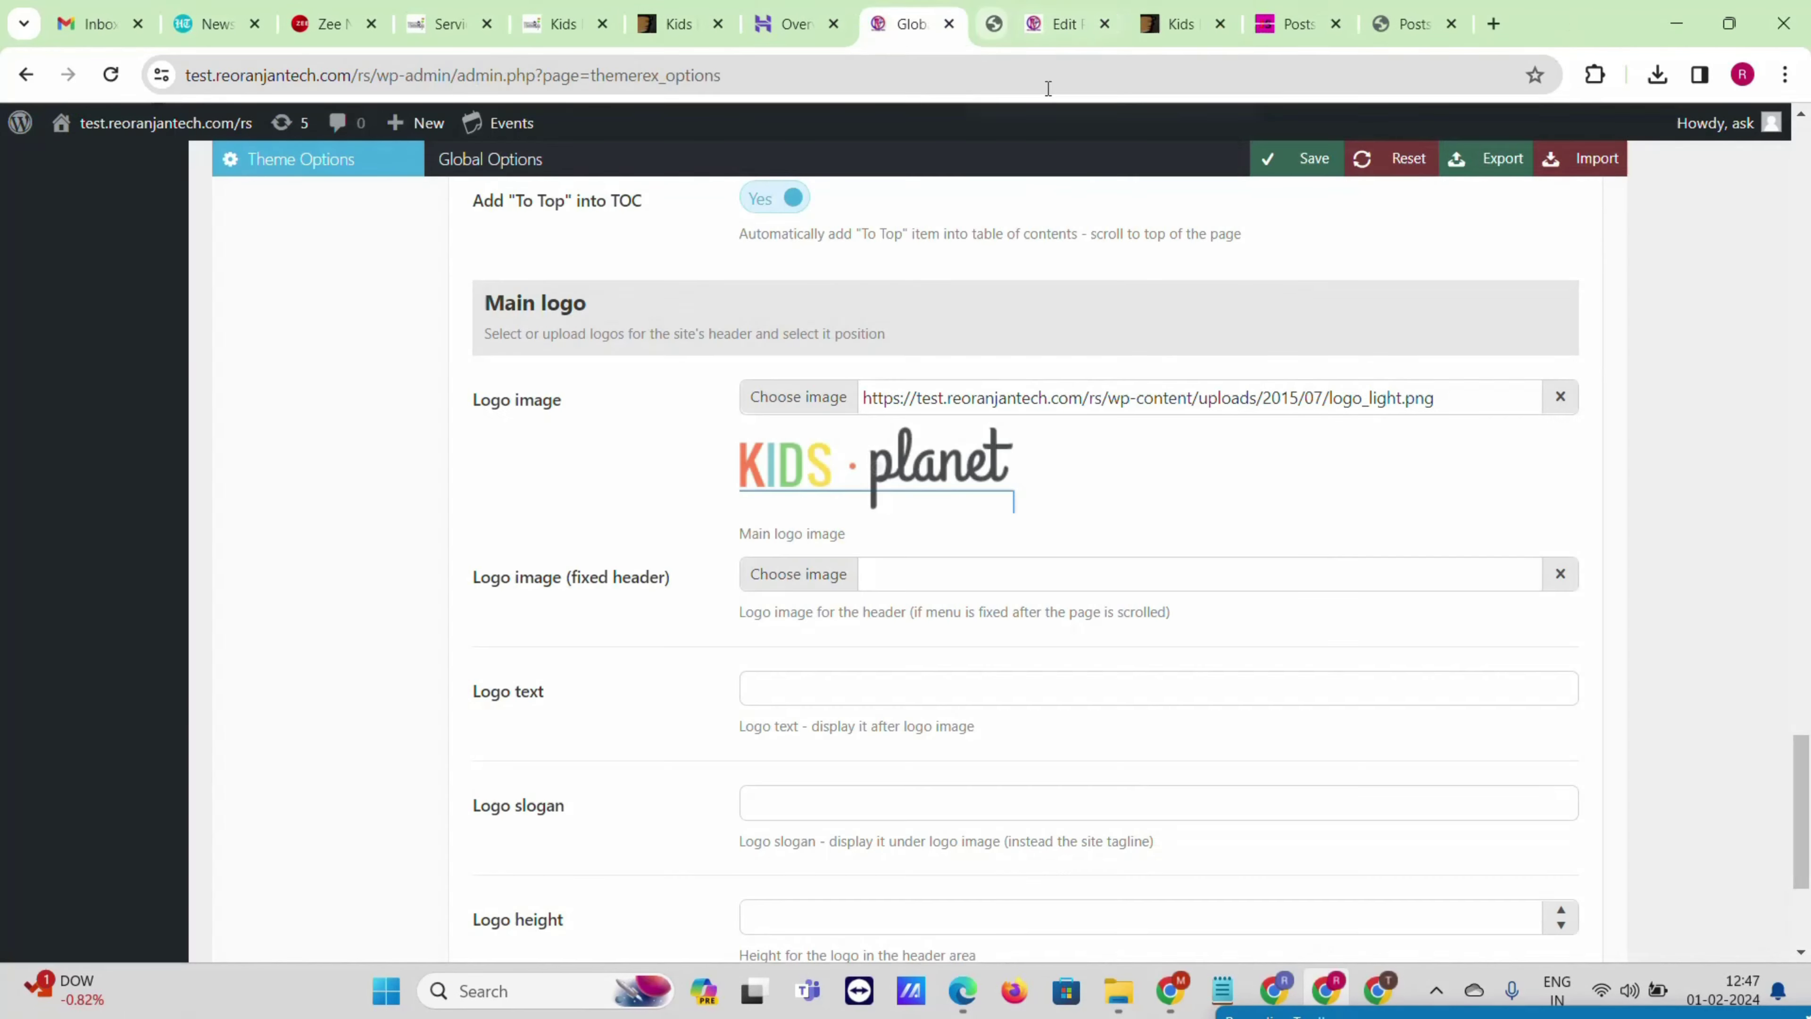
- Upload Untitled-2-1.png and insert it as the new main logo
click(769, 399)
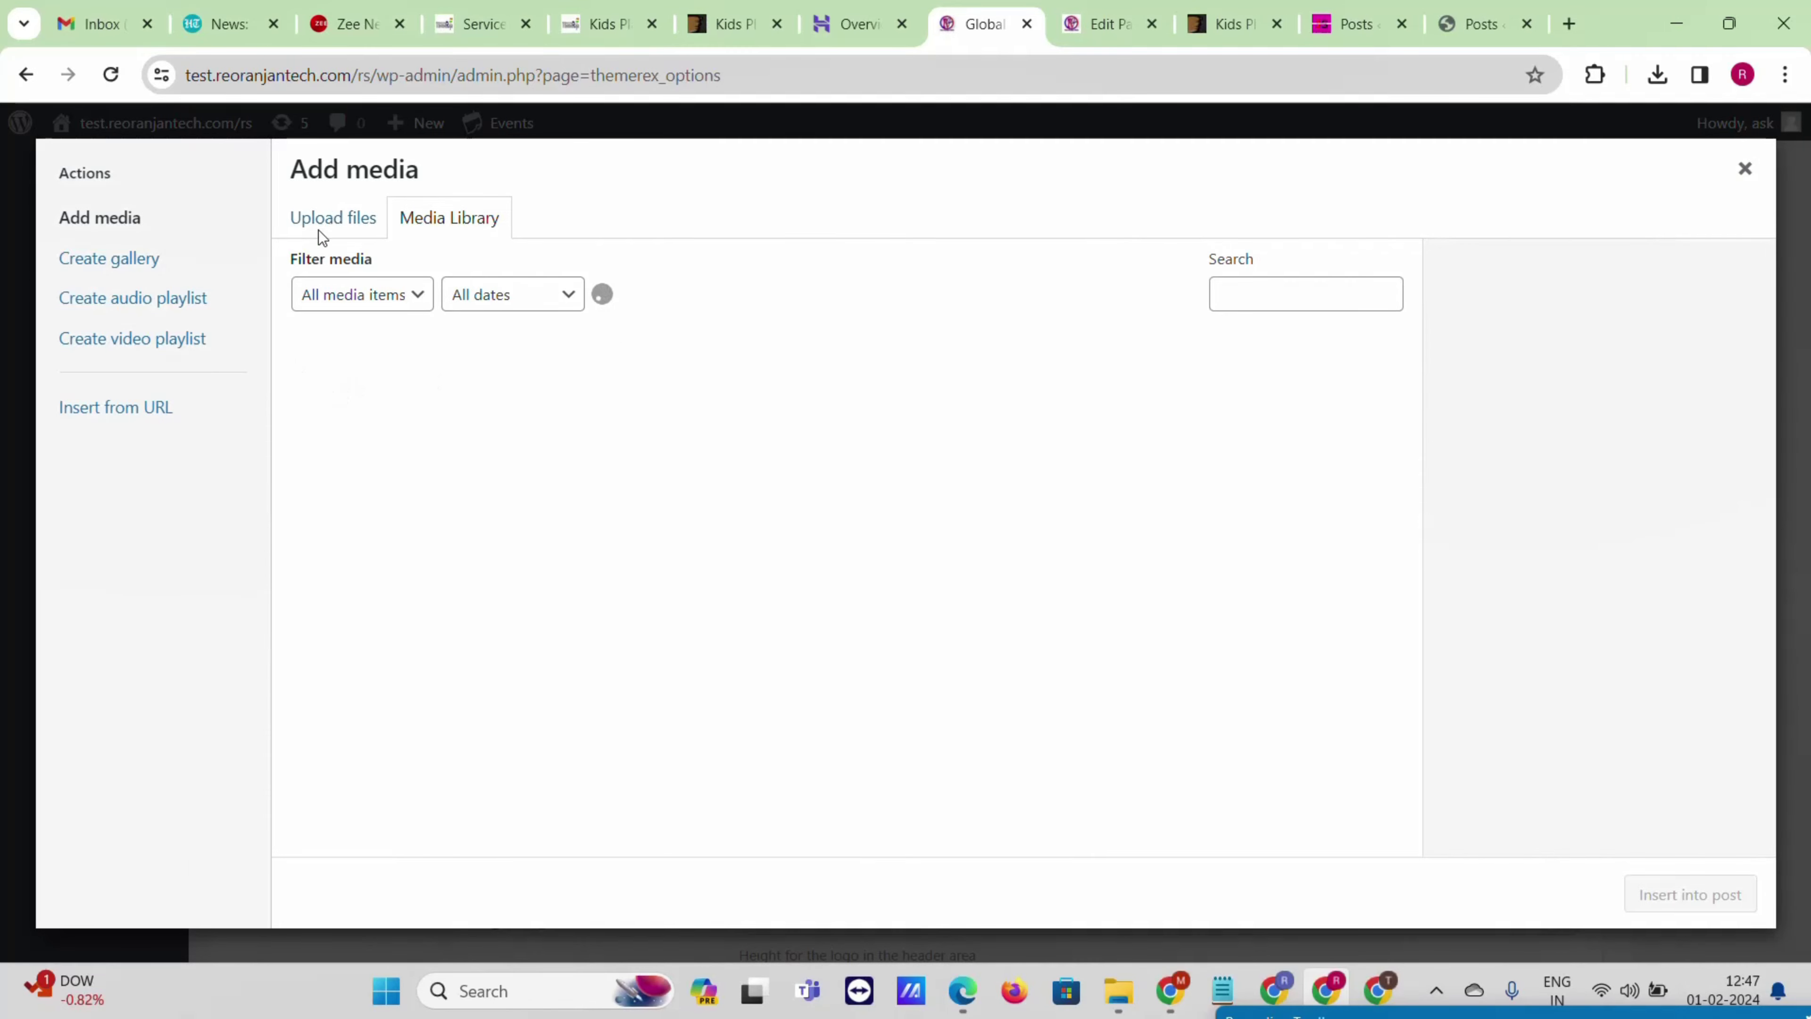
click(333, 218)
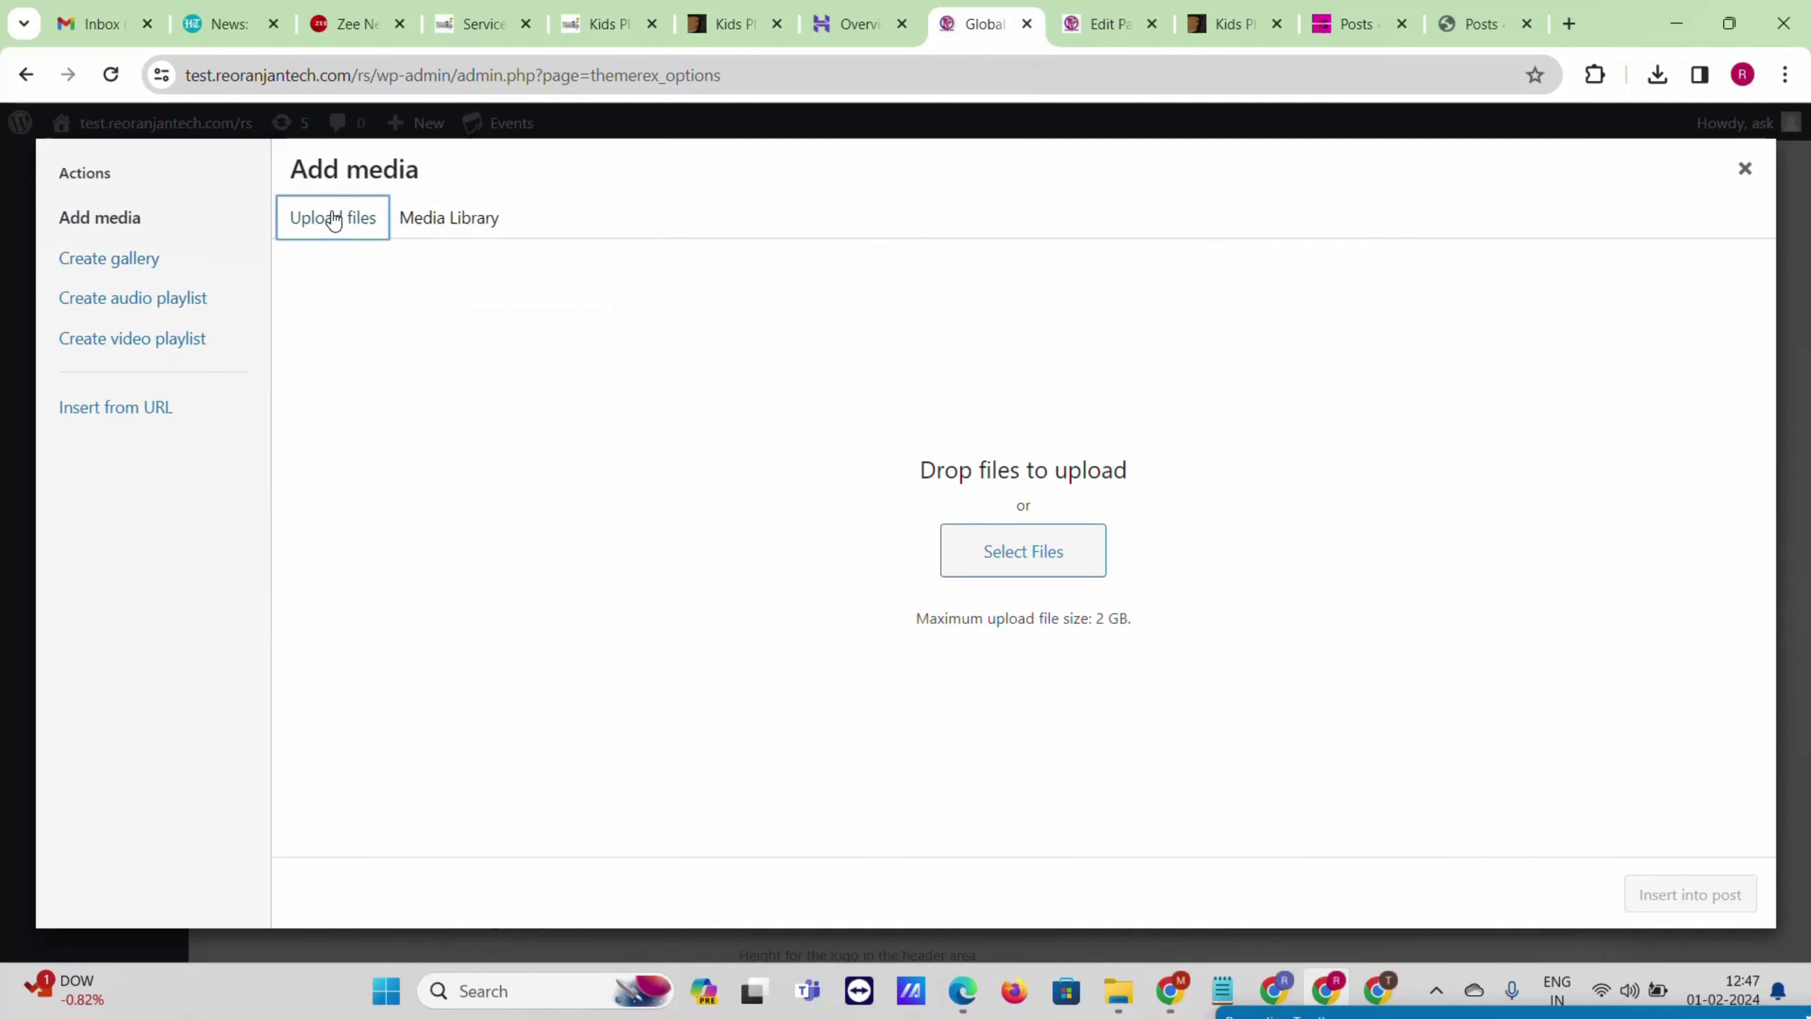
click(1016, 561)
scroll(602, 435, down, 20)
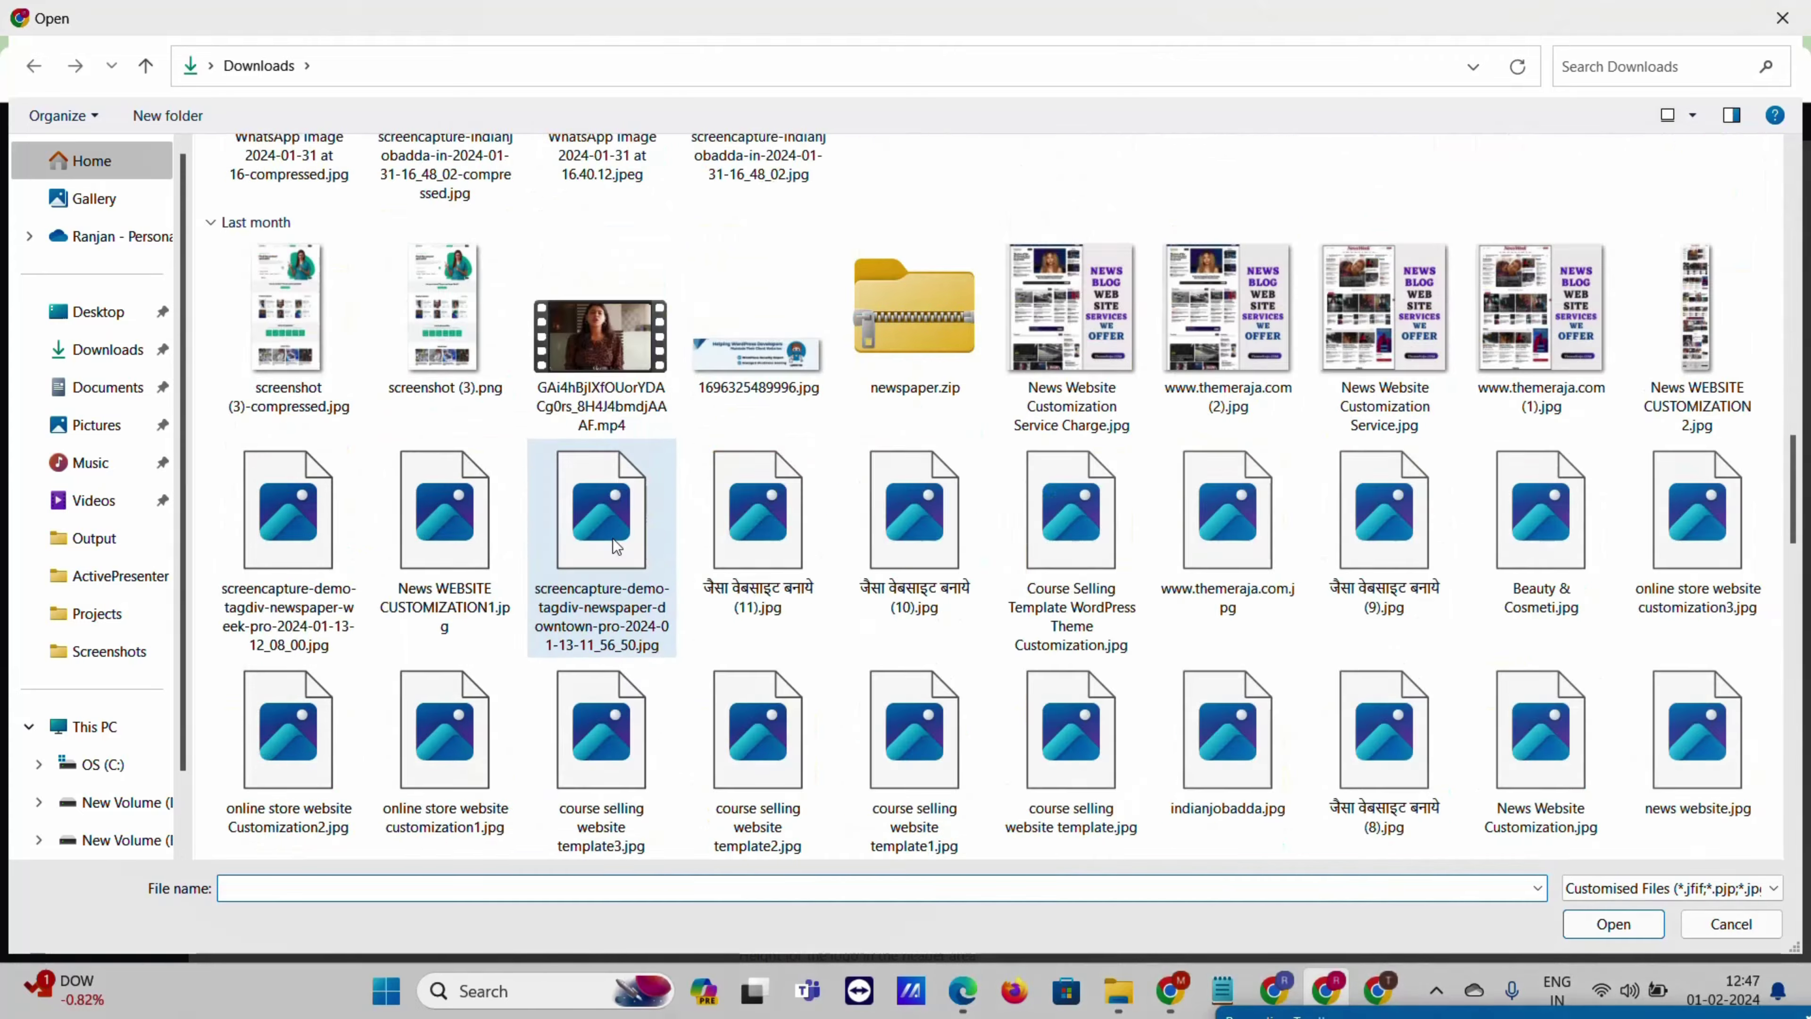
double_click(601, 765)
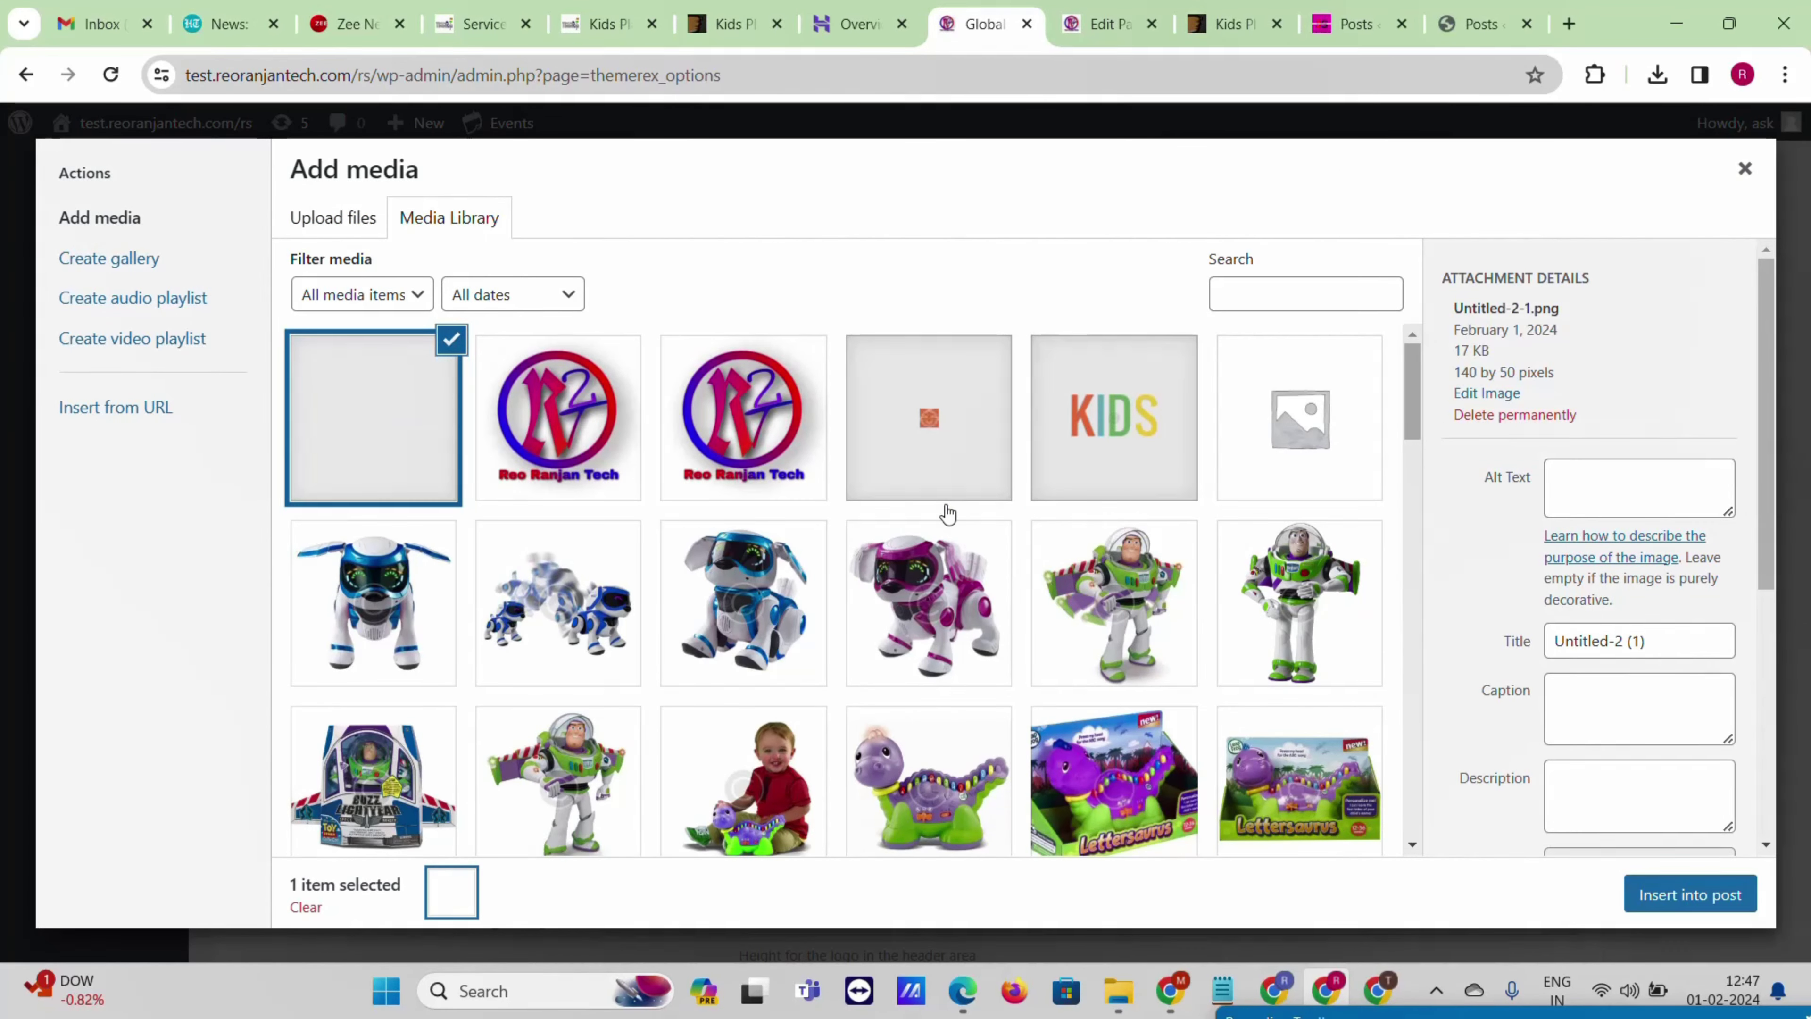
click(1730, 897)
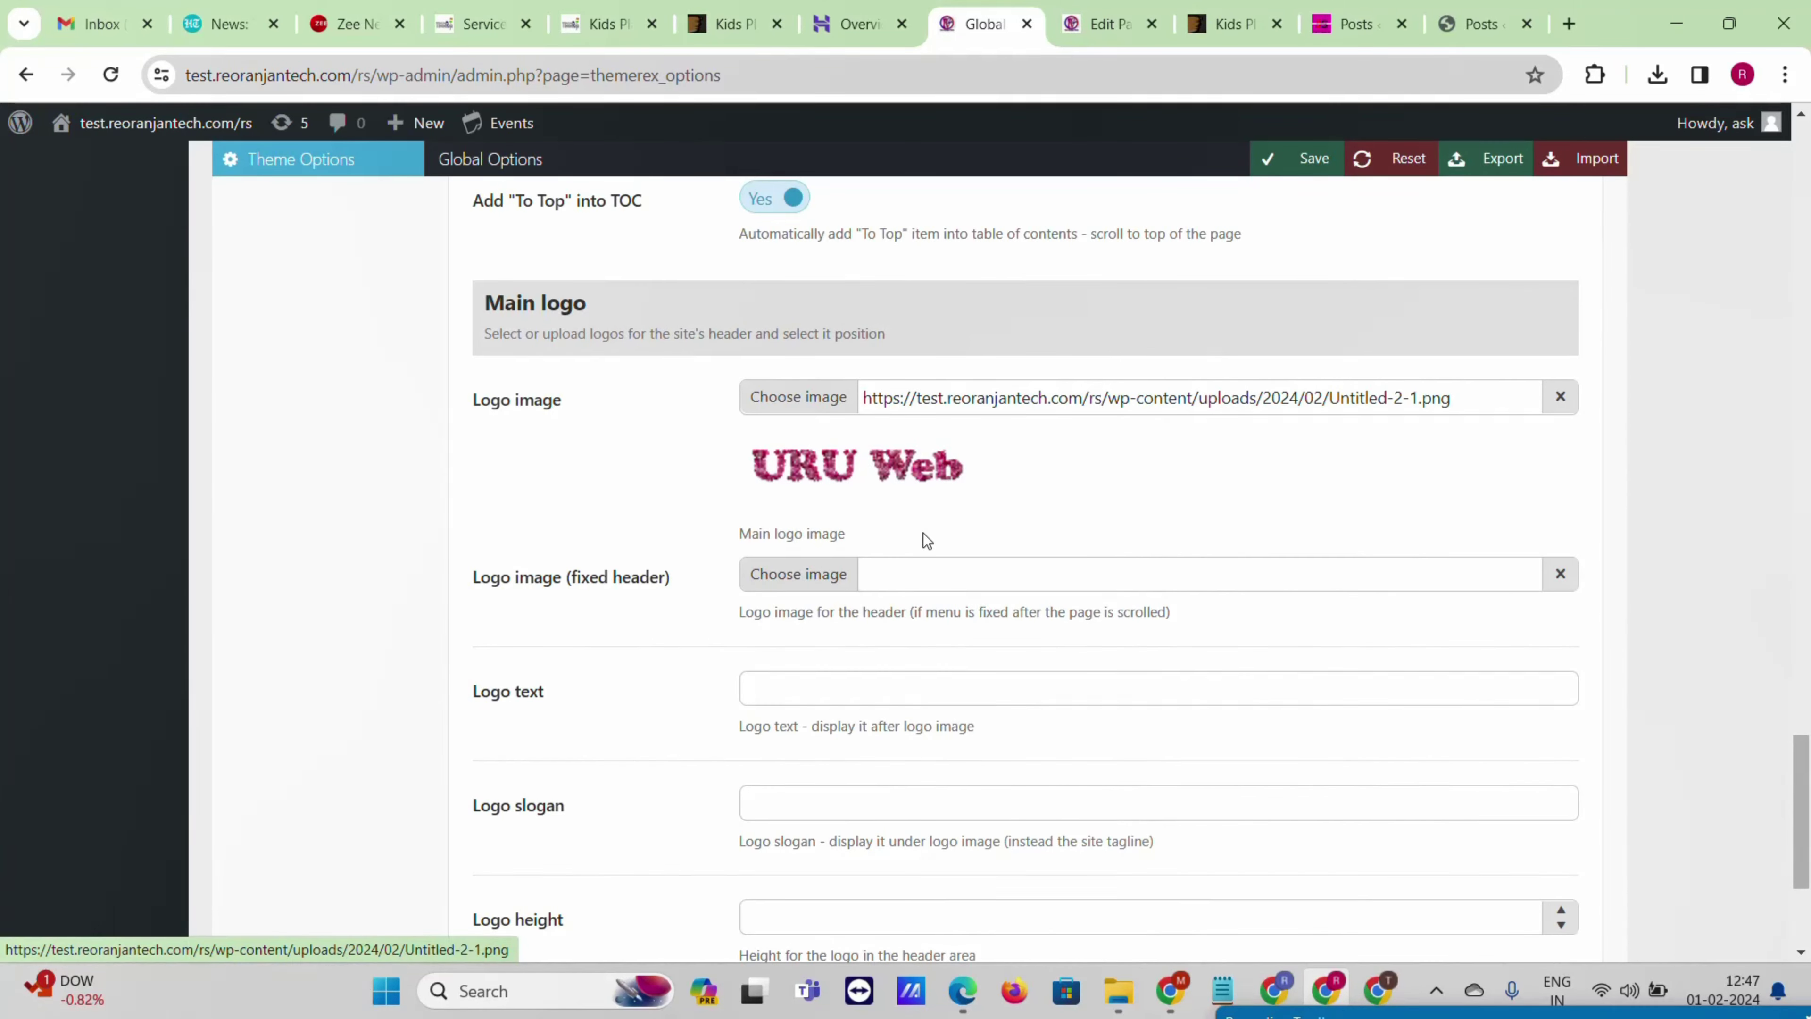
scroll(927, 541, down, 3)
scroll(913, 537, up, 15)
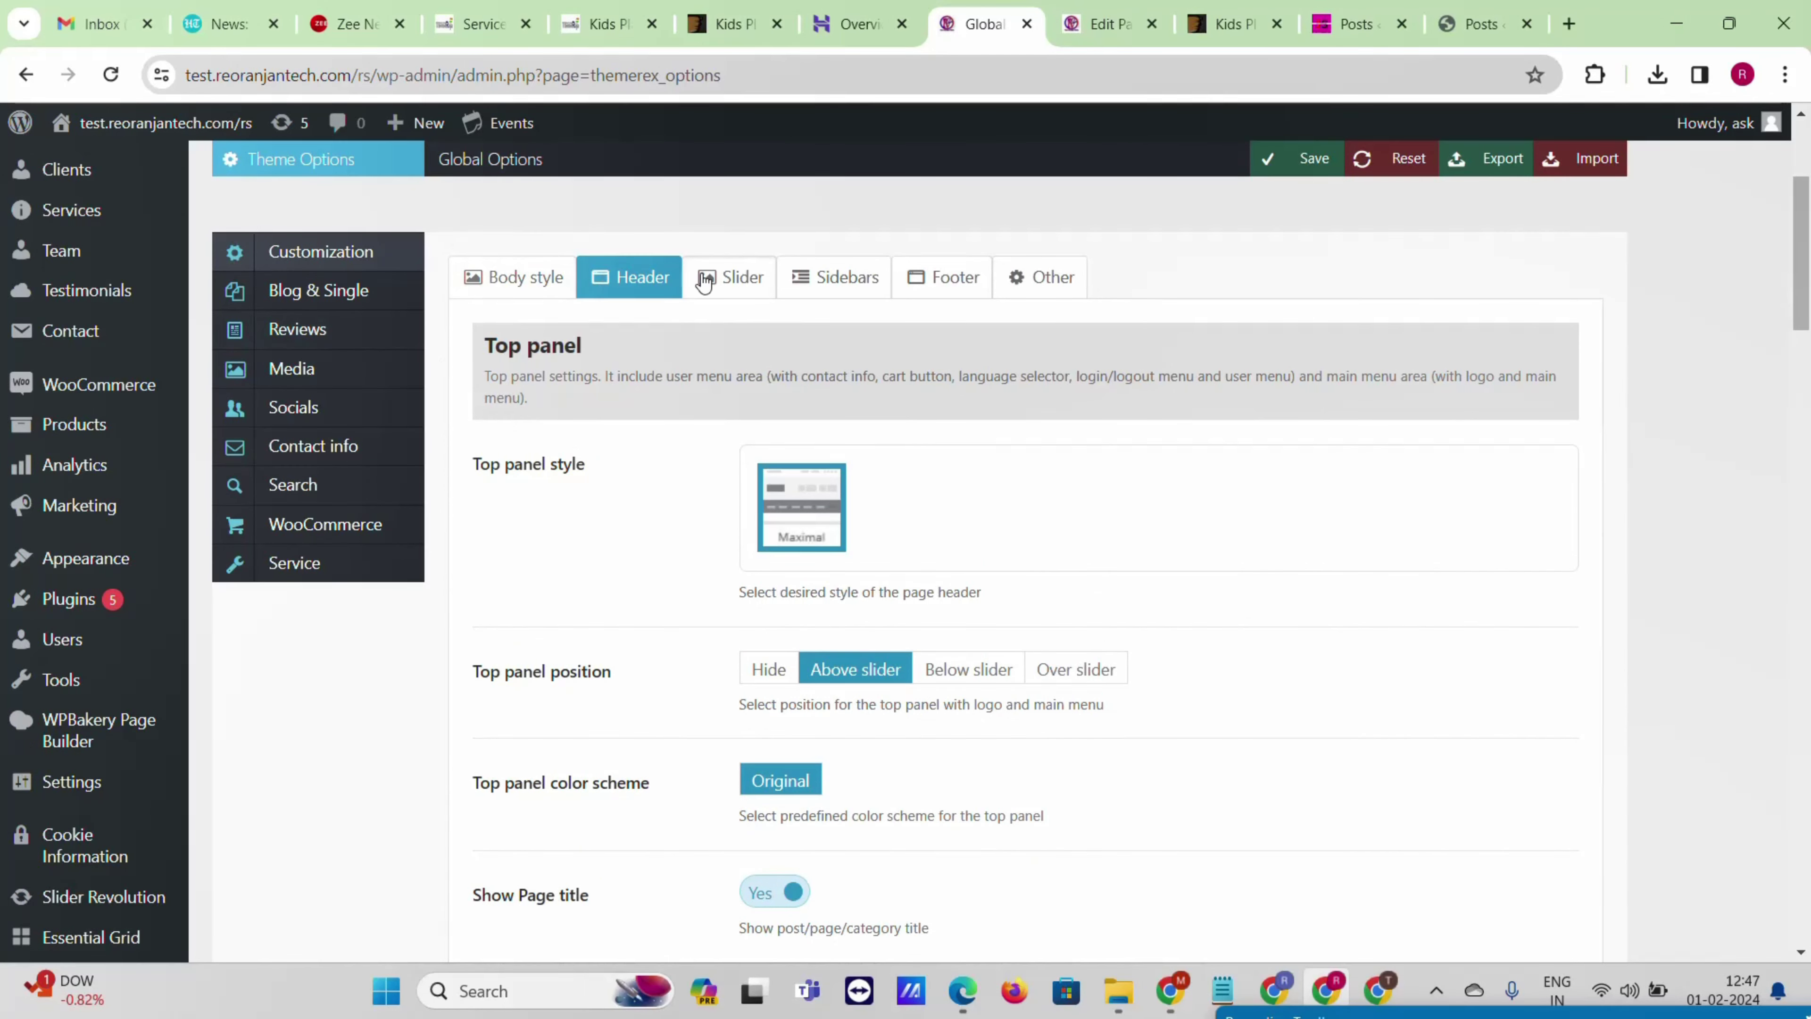
- Look through the Slider and Sidebars settings of Global Options
click(742, 276)
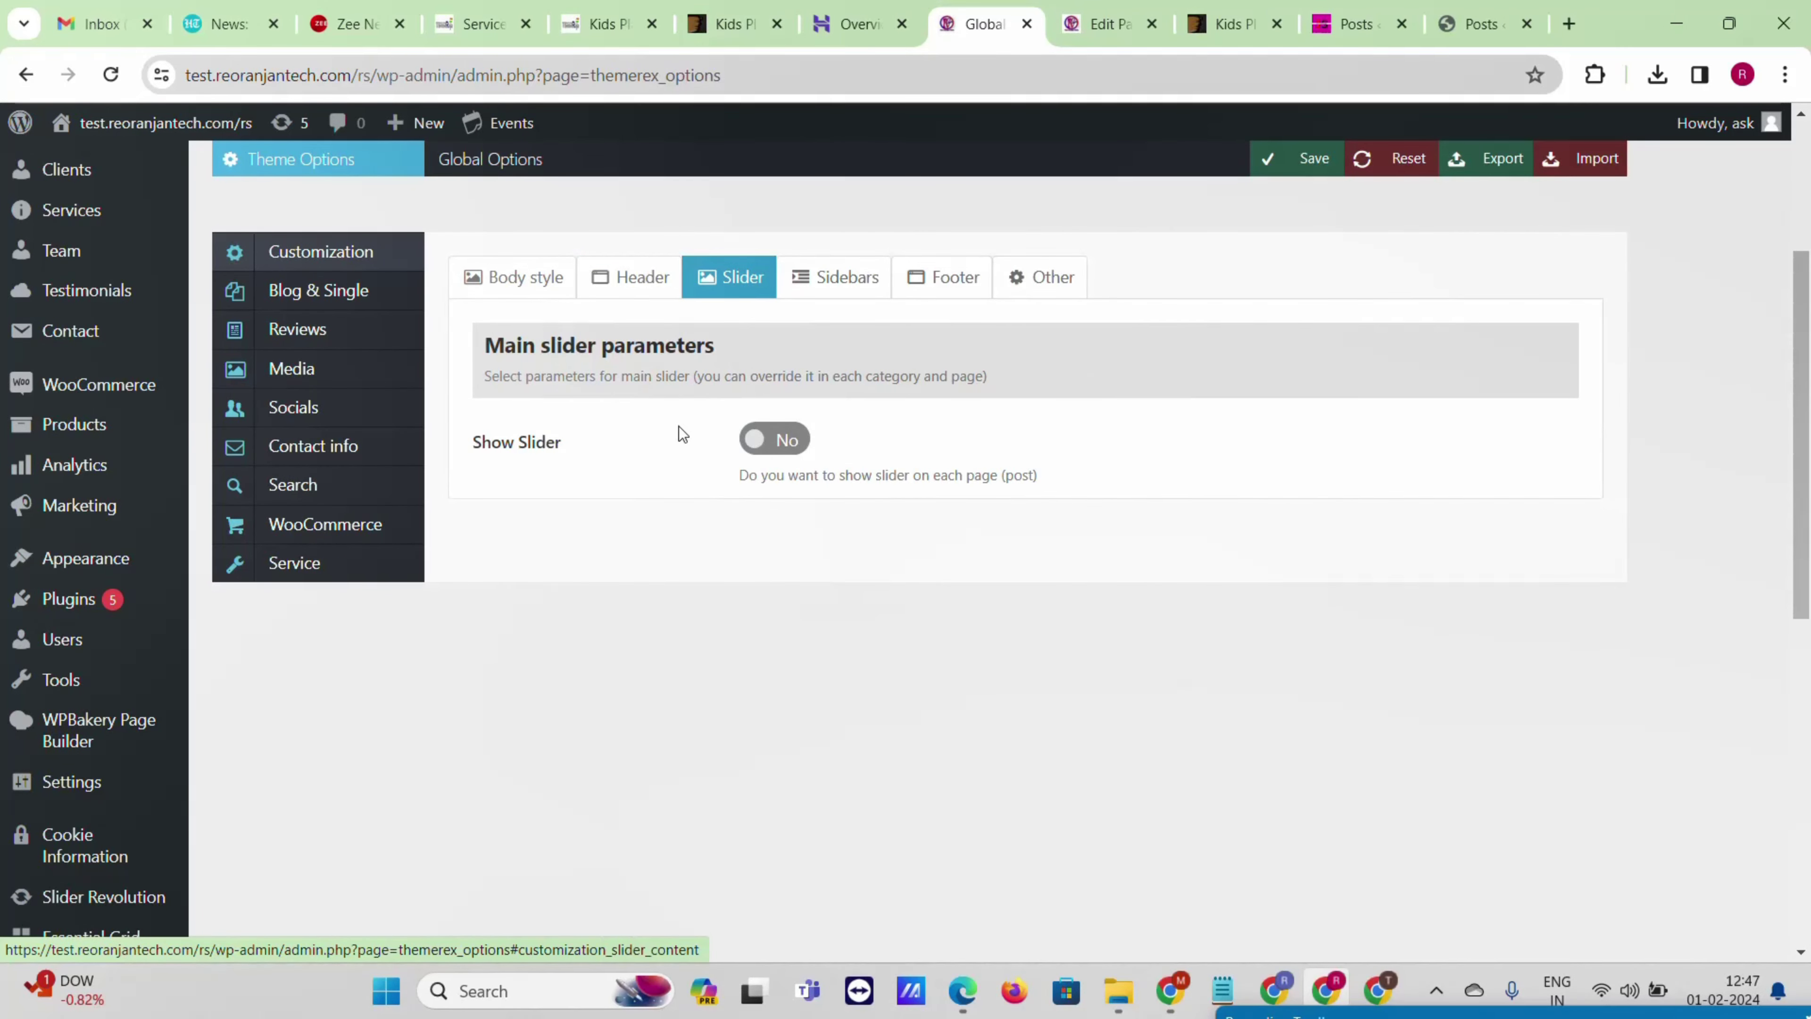
click(811, 275)
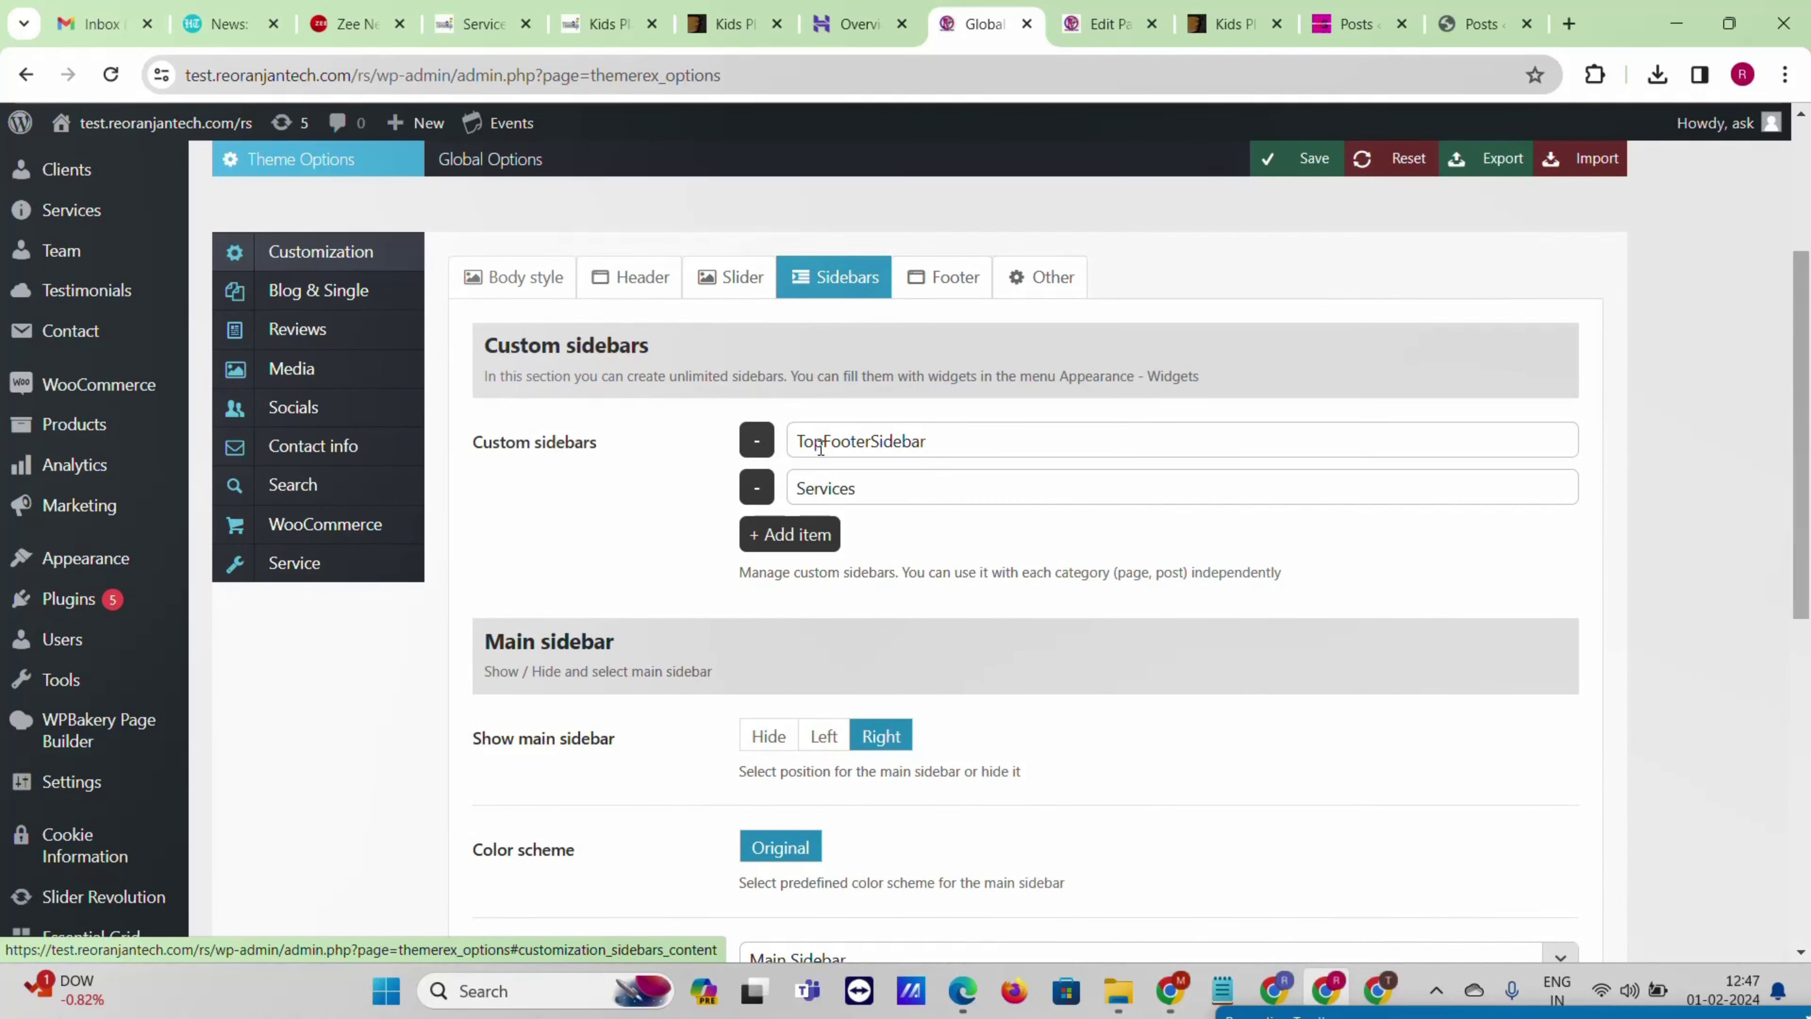
scroll(926, 457, down, 5)
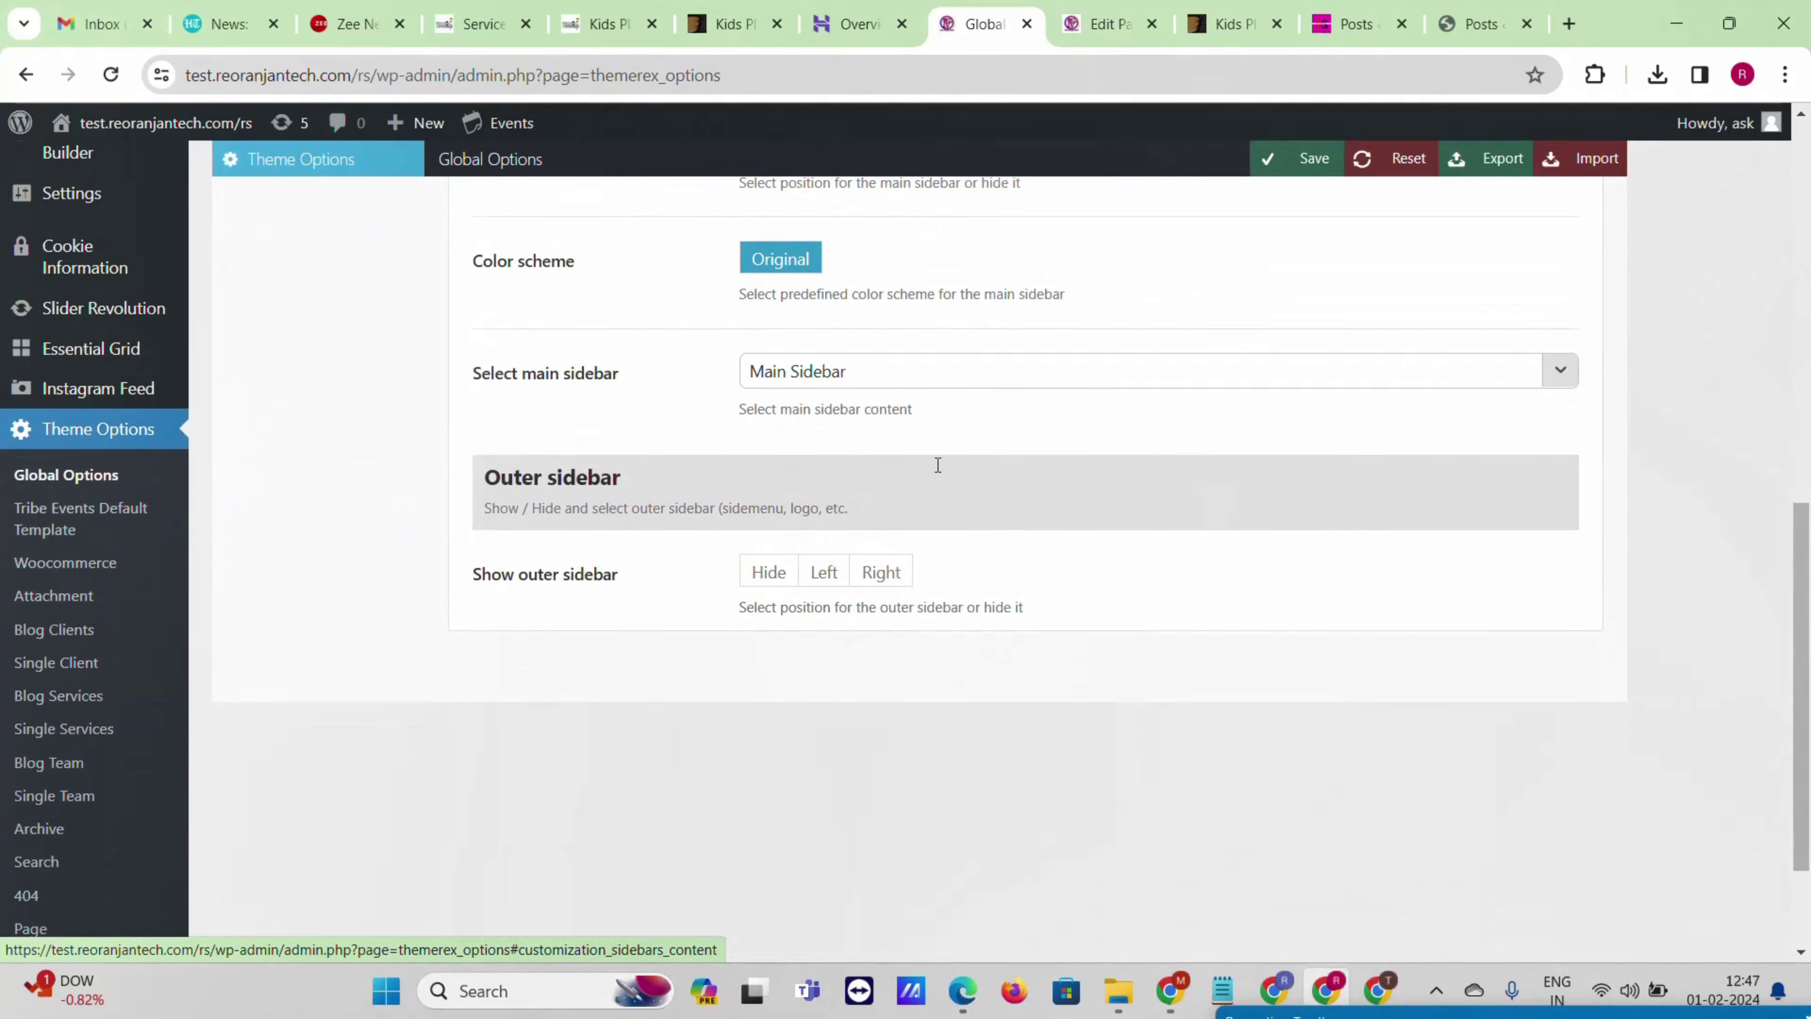
scroll(920, 428, up, 3)
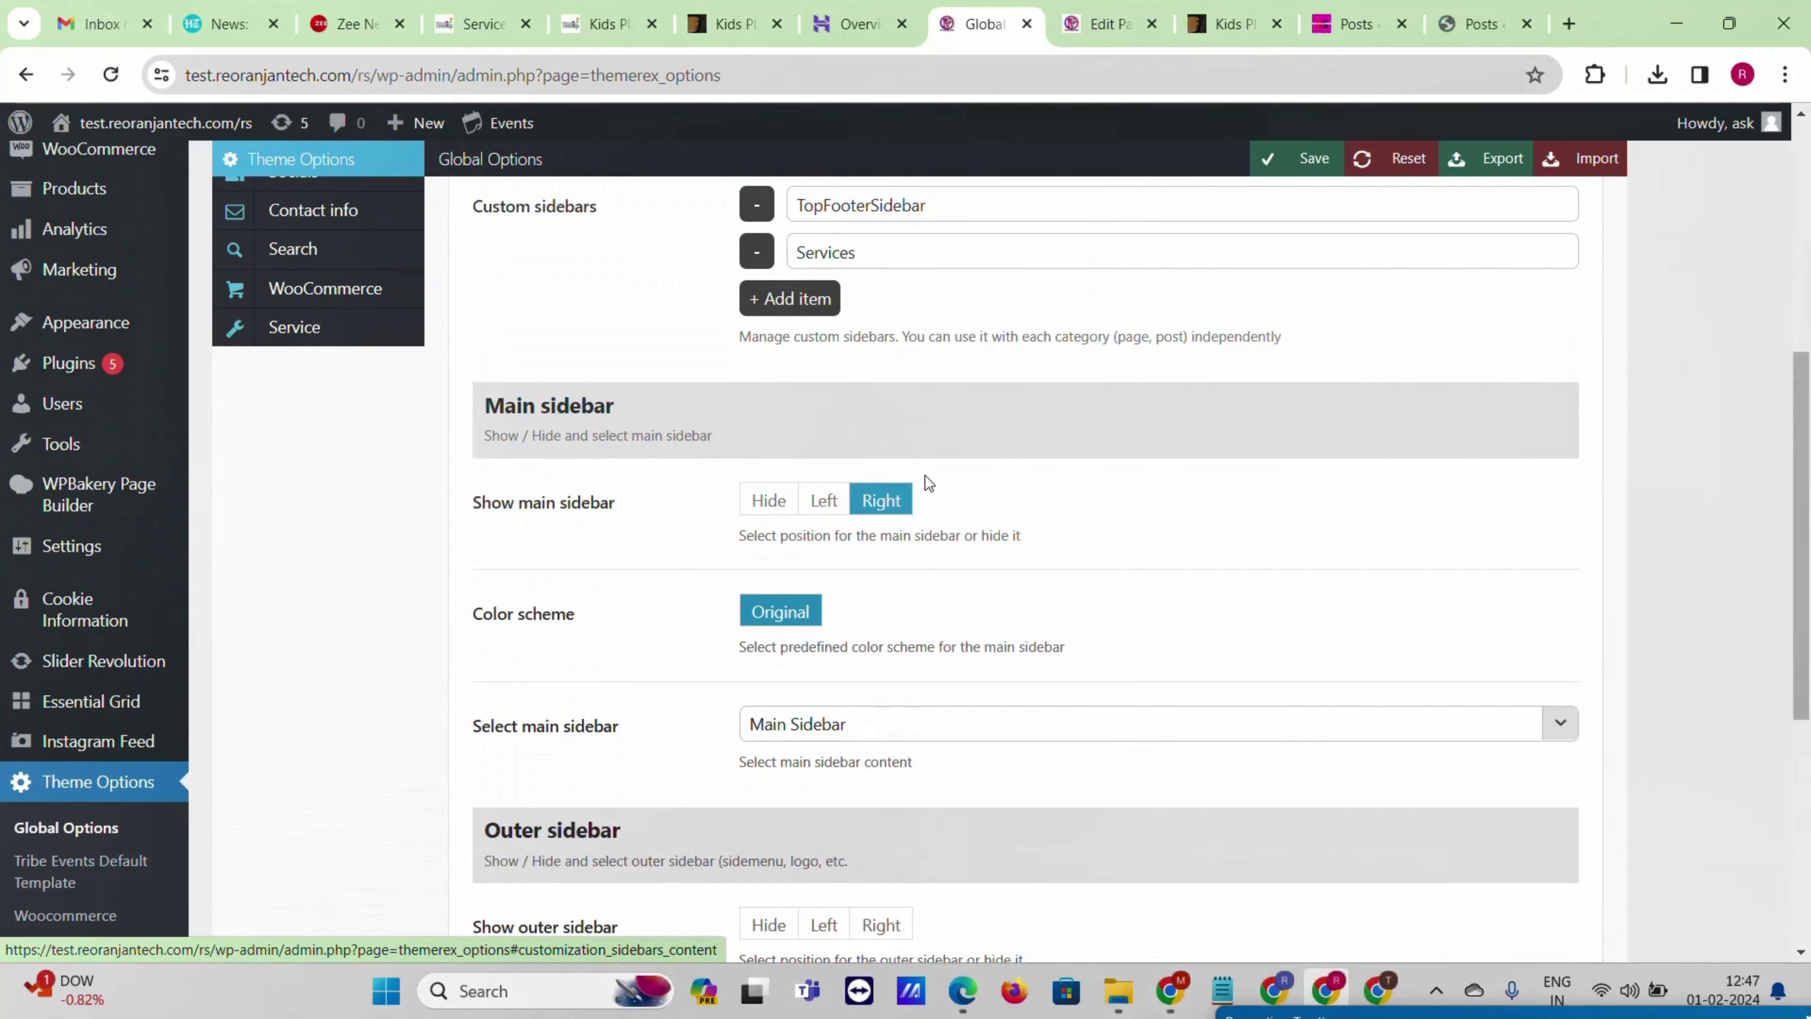
scroll(955, 463, up, 4)
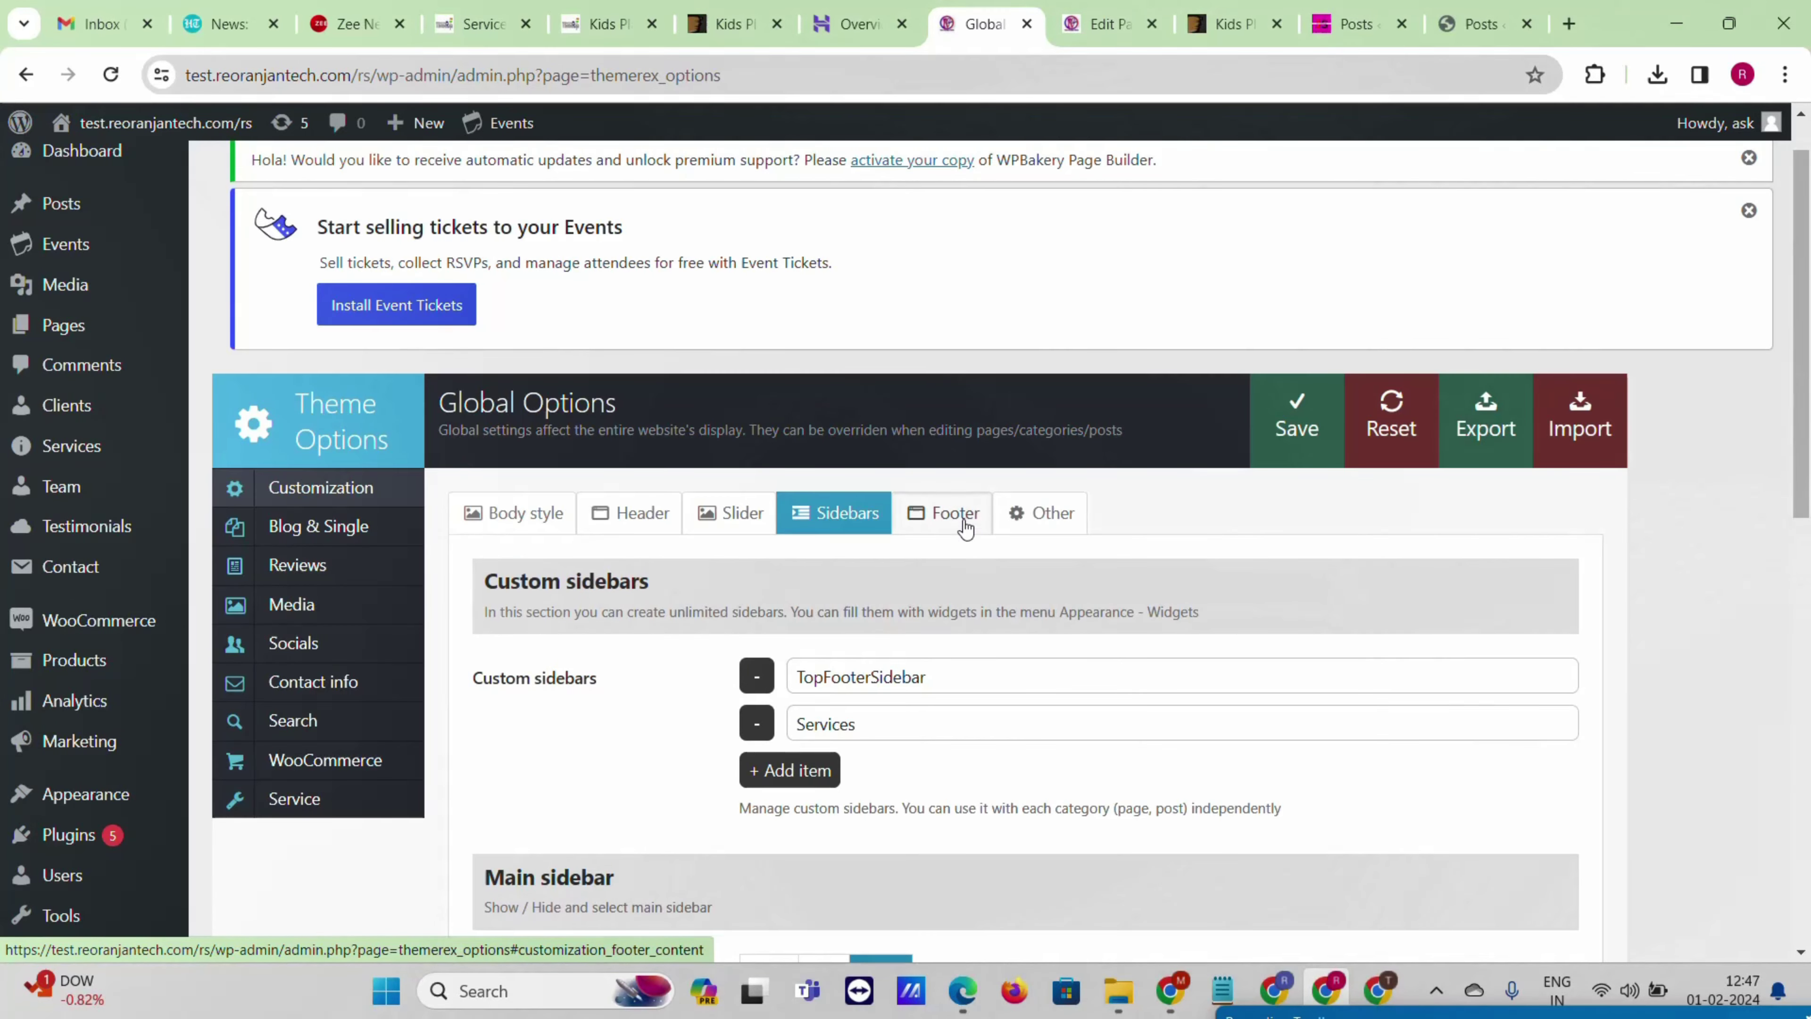
- Show the Footer settings and select the AncoraThemes link in the copyright text
click(965, 527)
scroll(856, 436, down, 4)
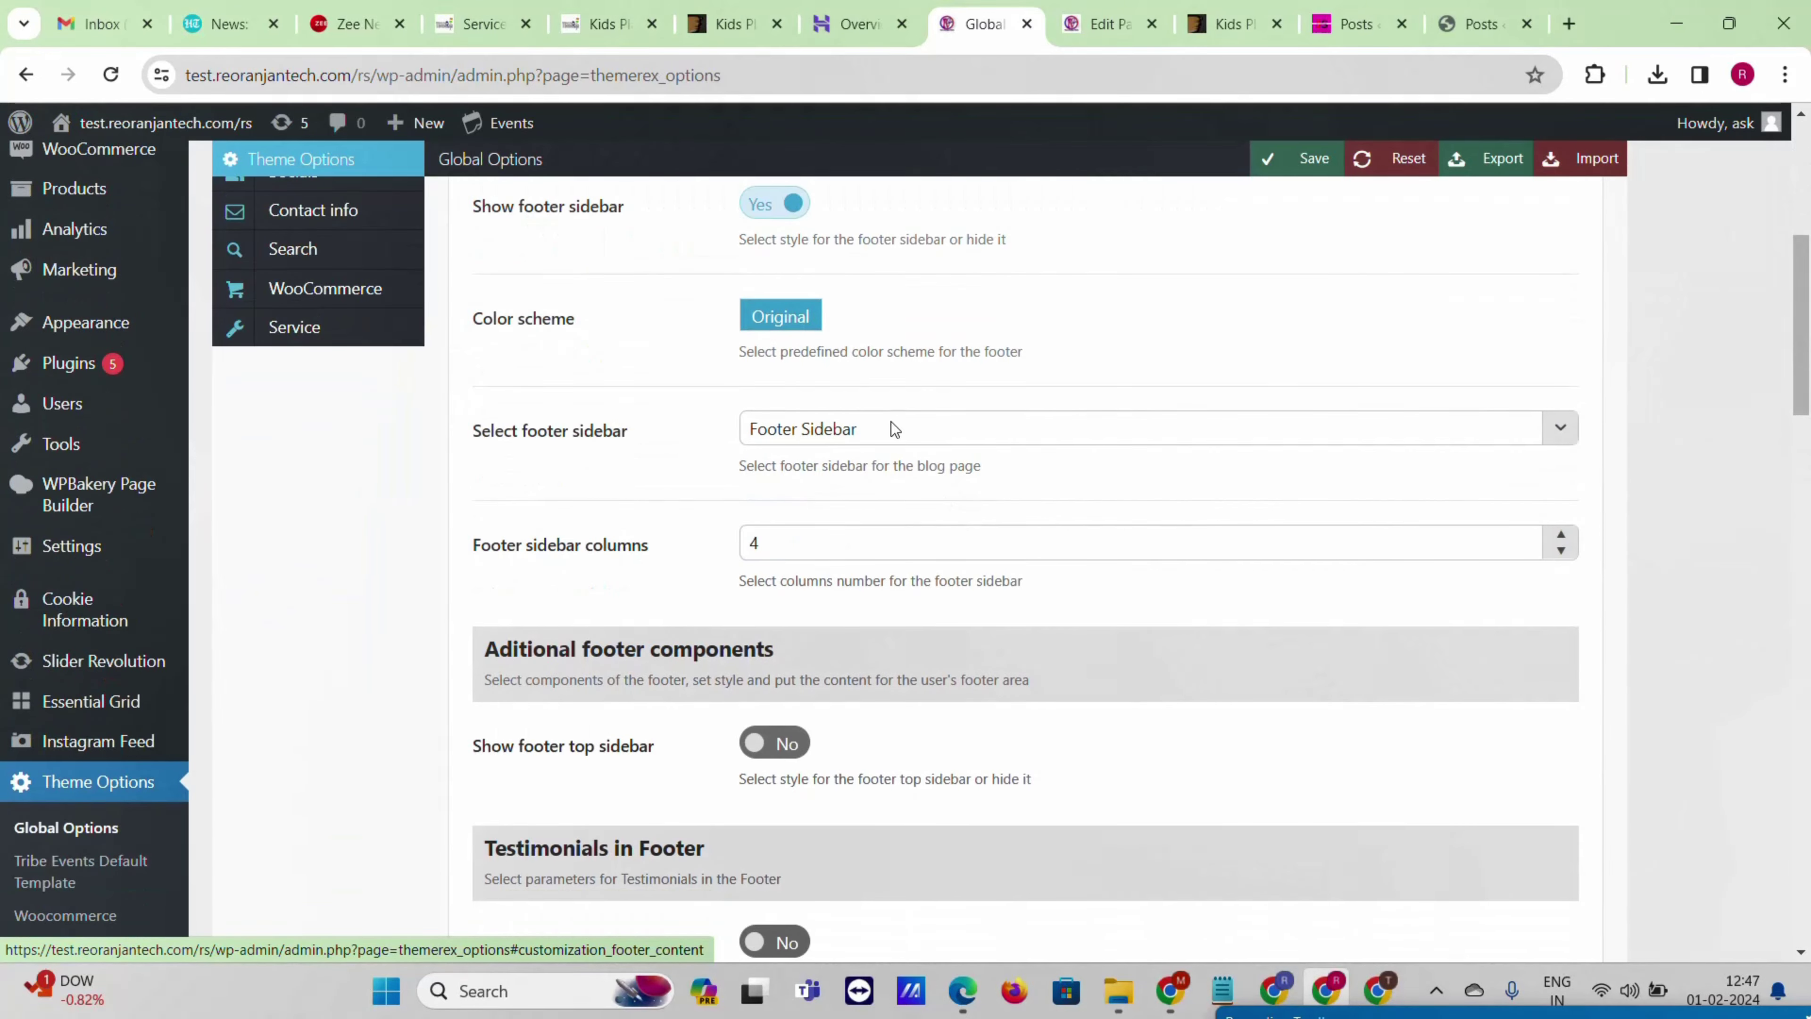
scroll(894, 429, down, 9)
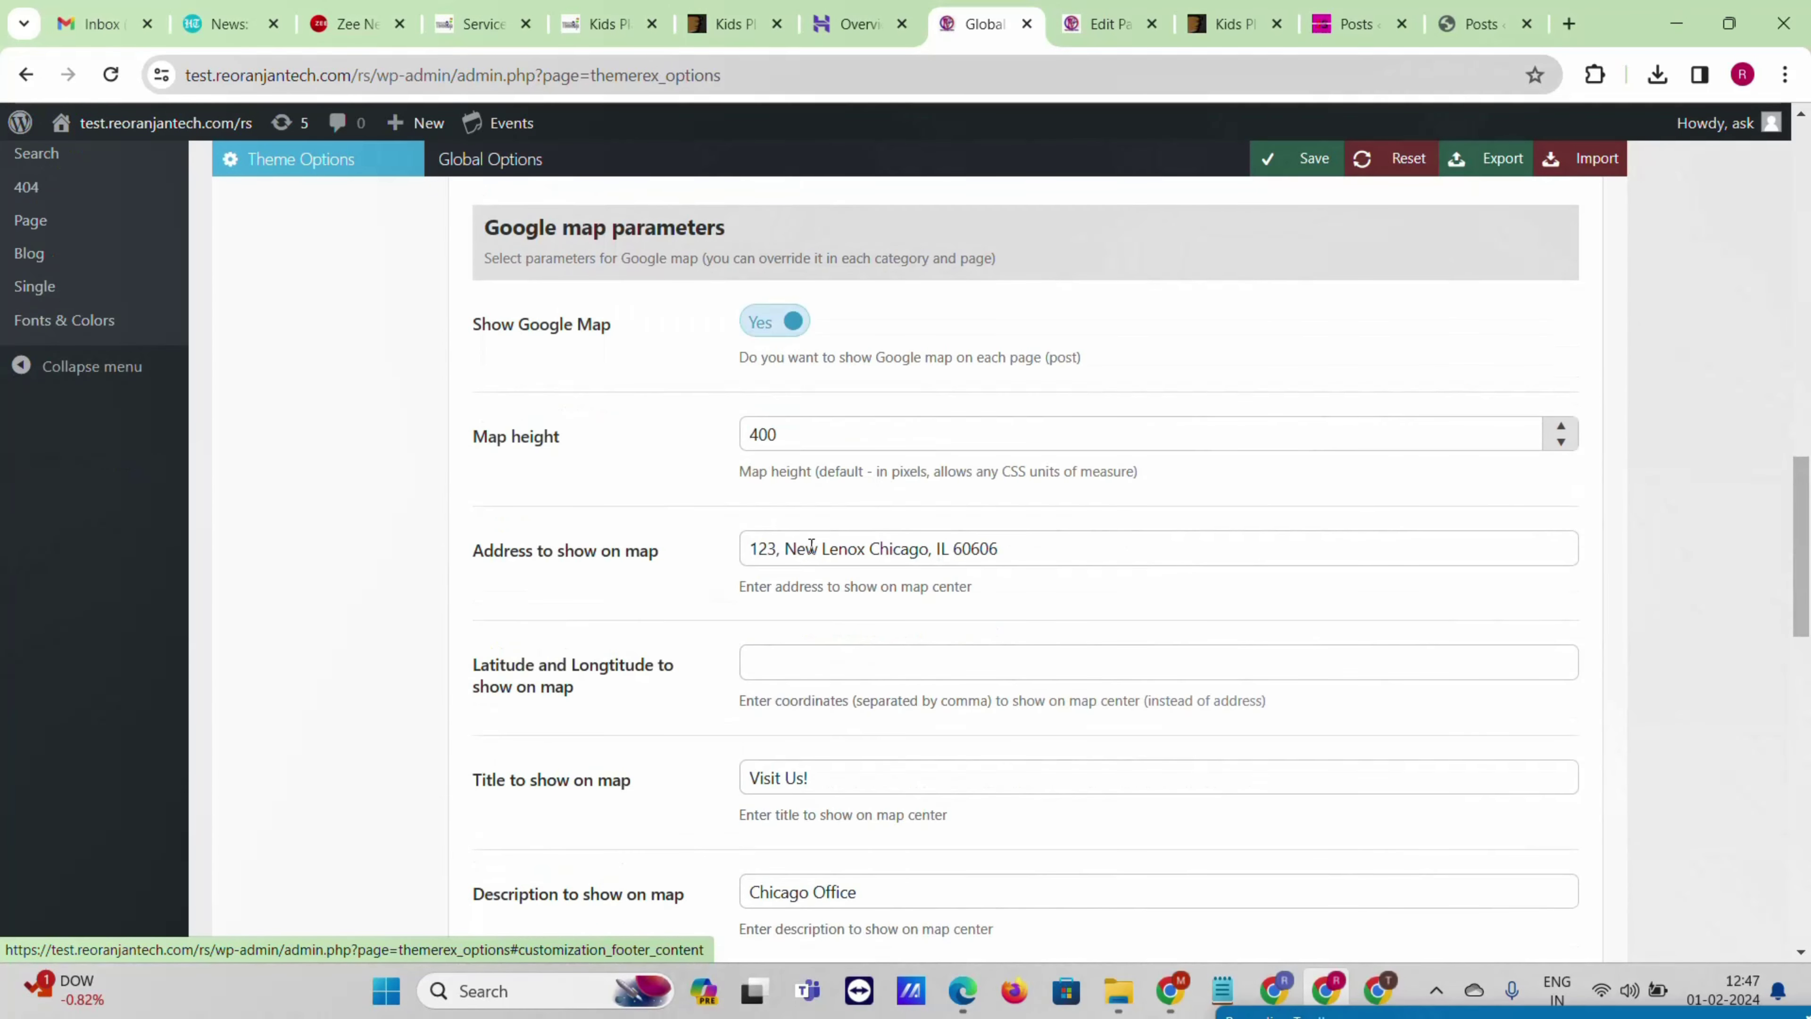
scroll(811, 546, down, 7)
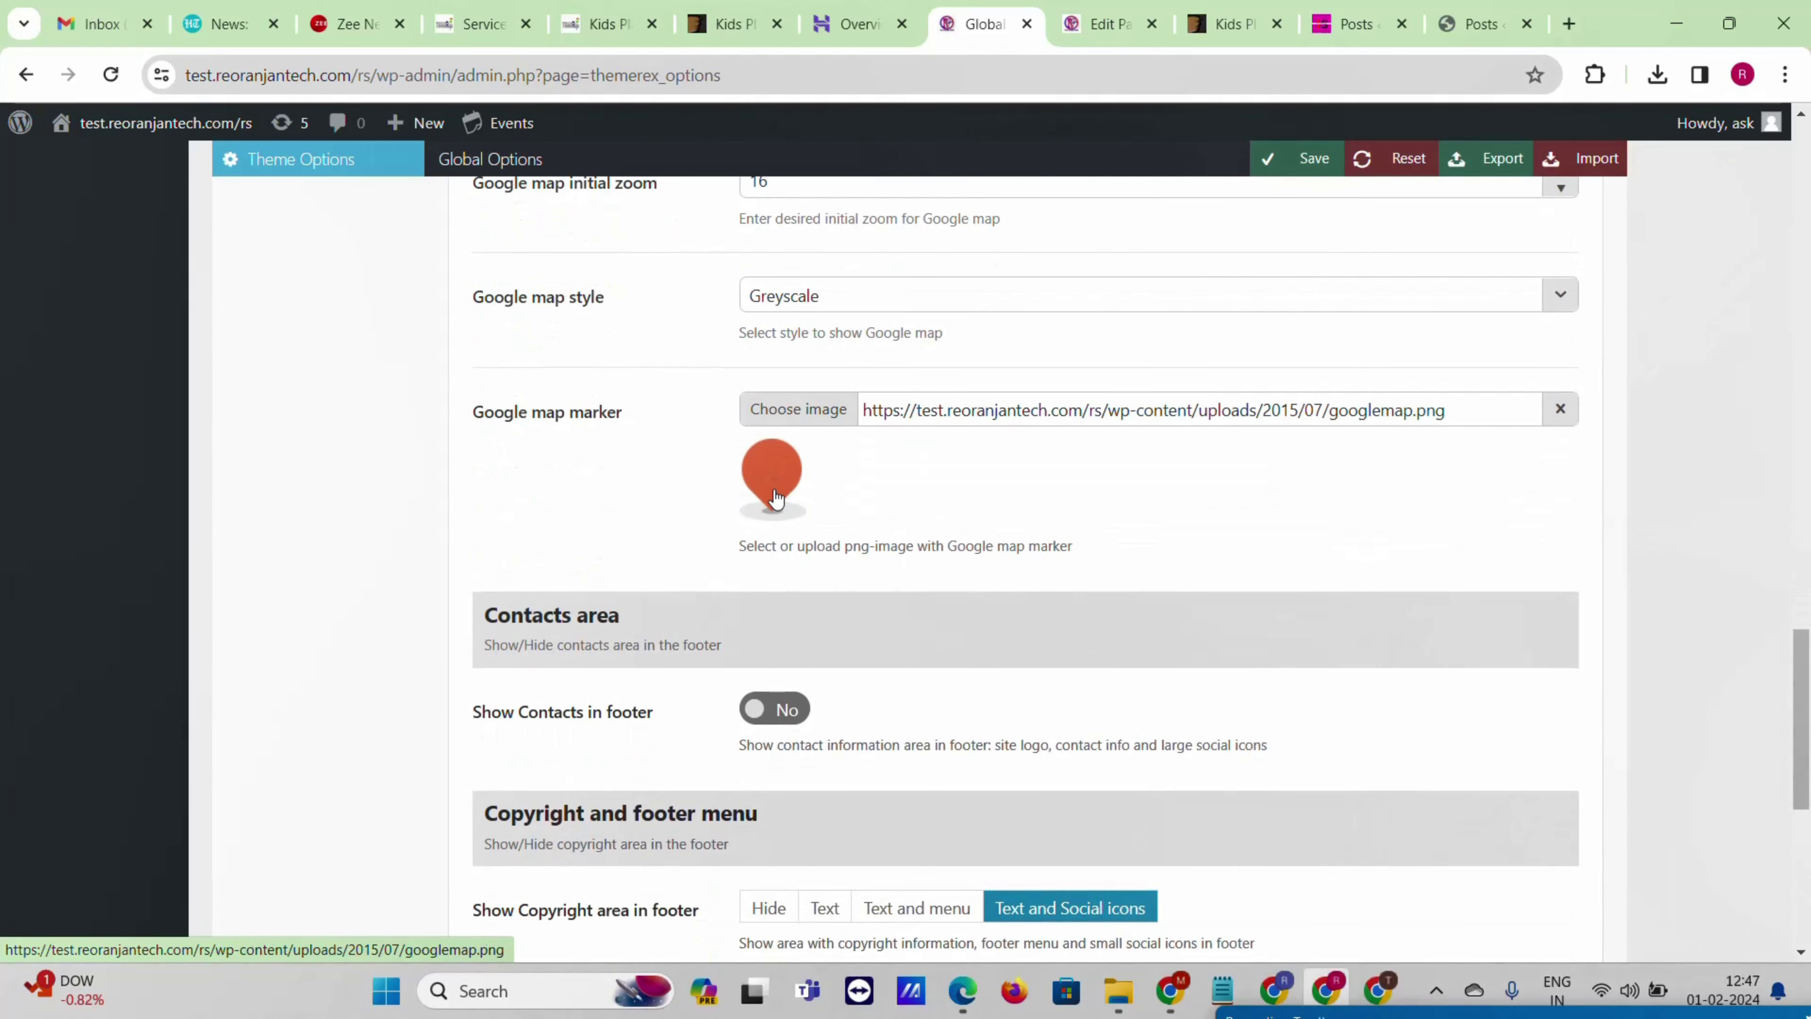
scroll(740, 562, down, 3)
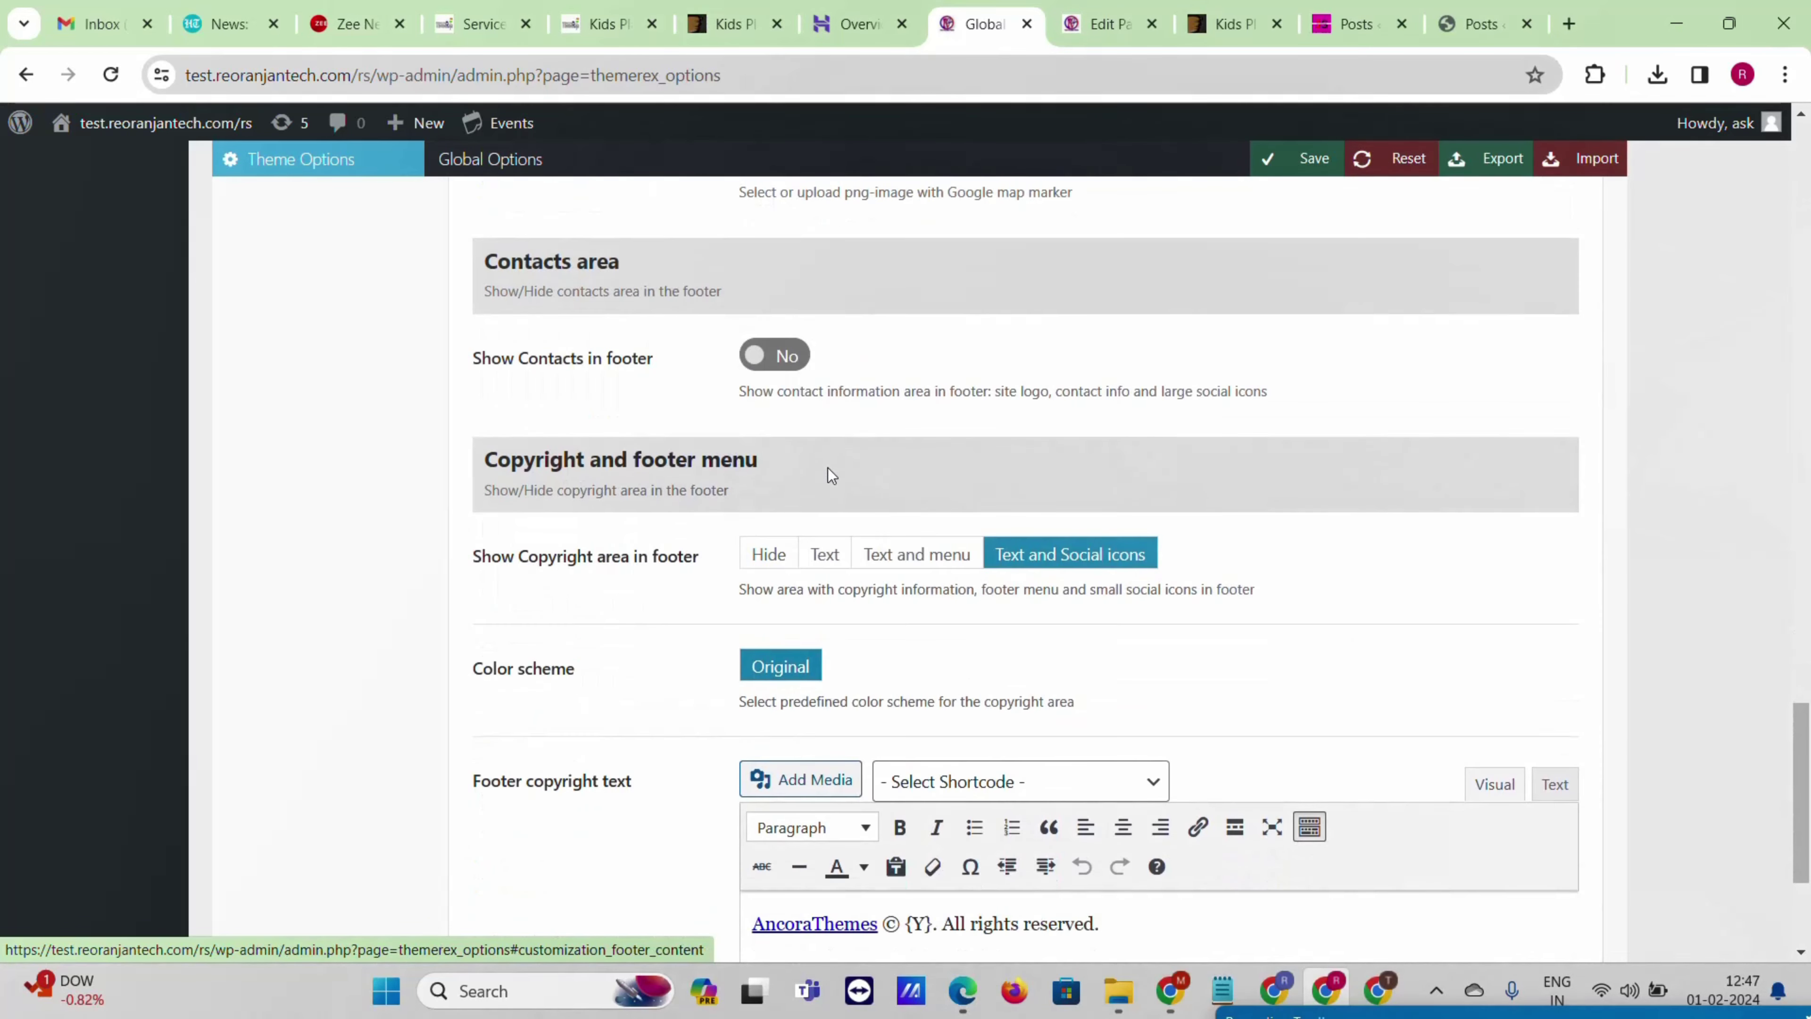
scroll(790, 496, down, 3)
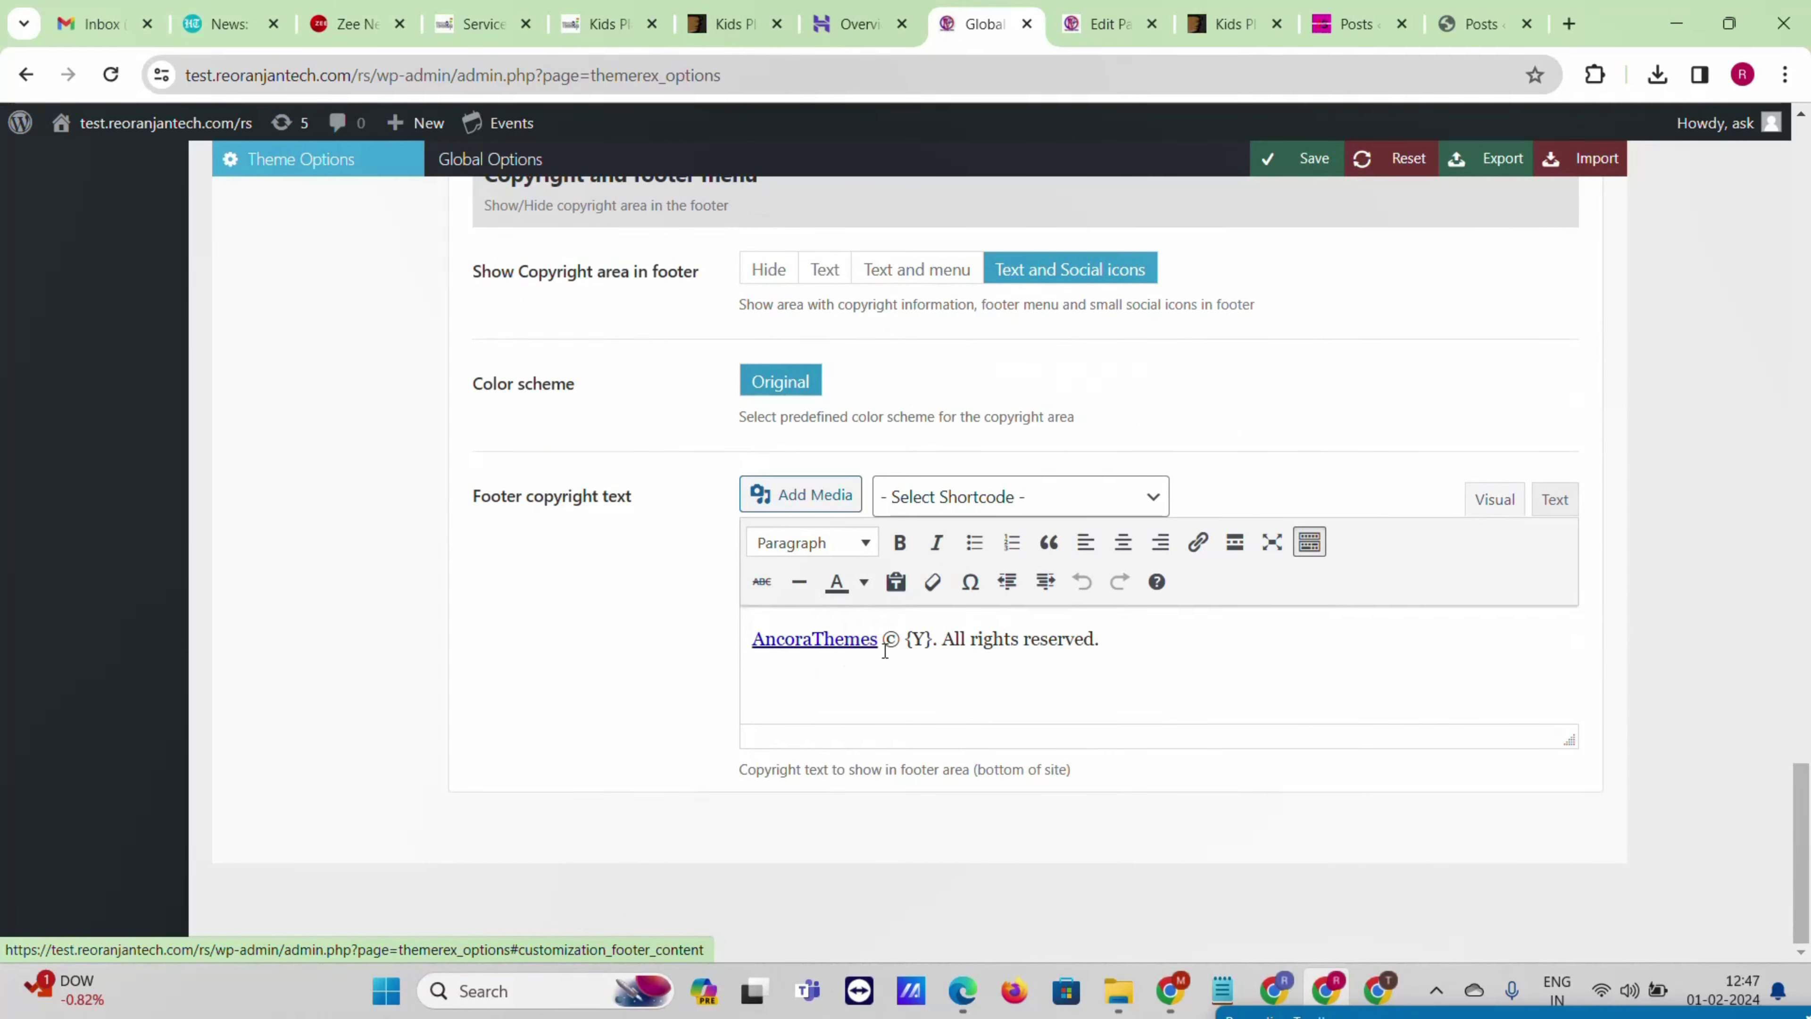
double_click(853, 646)
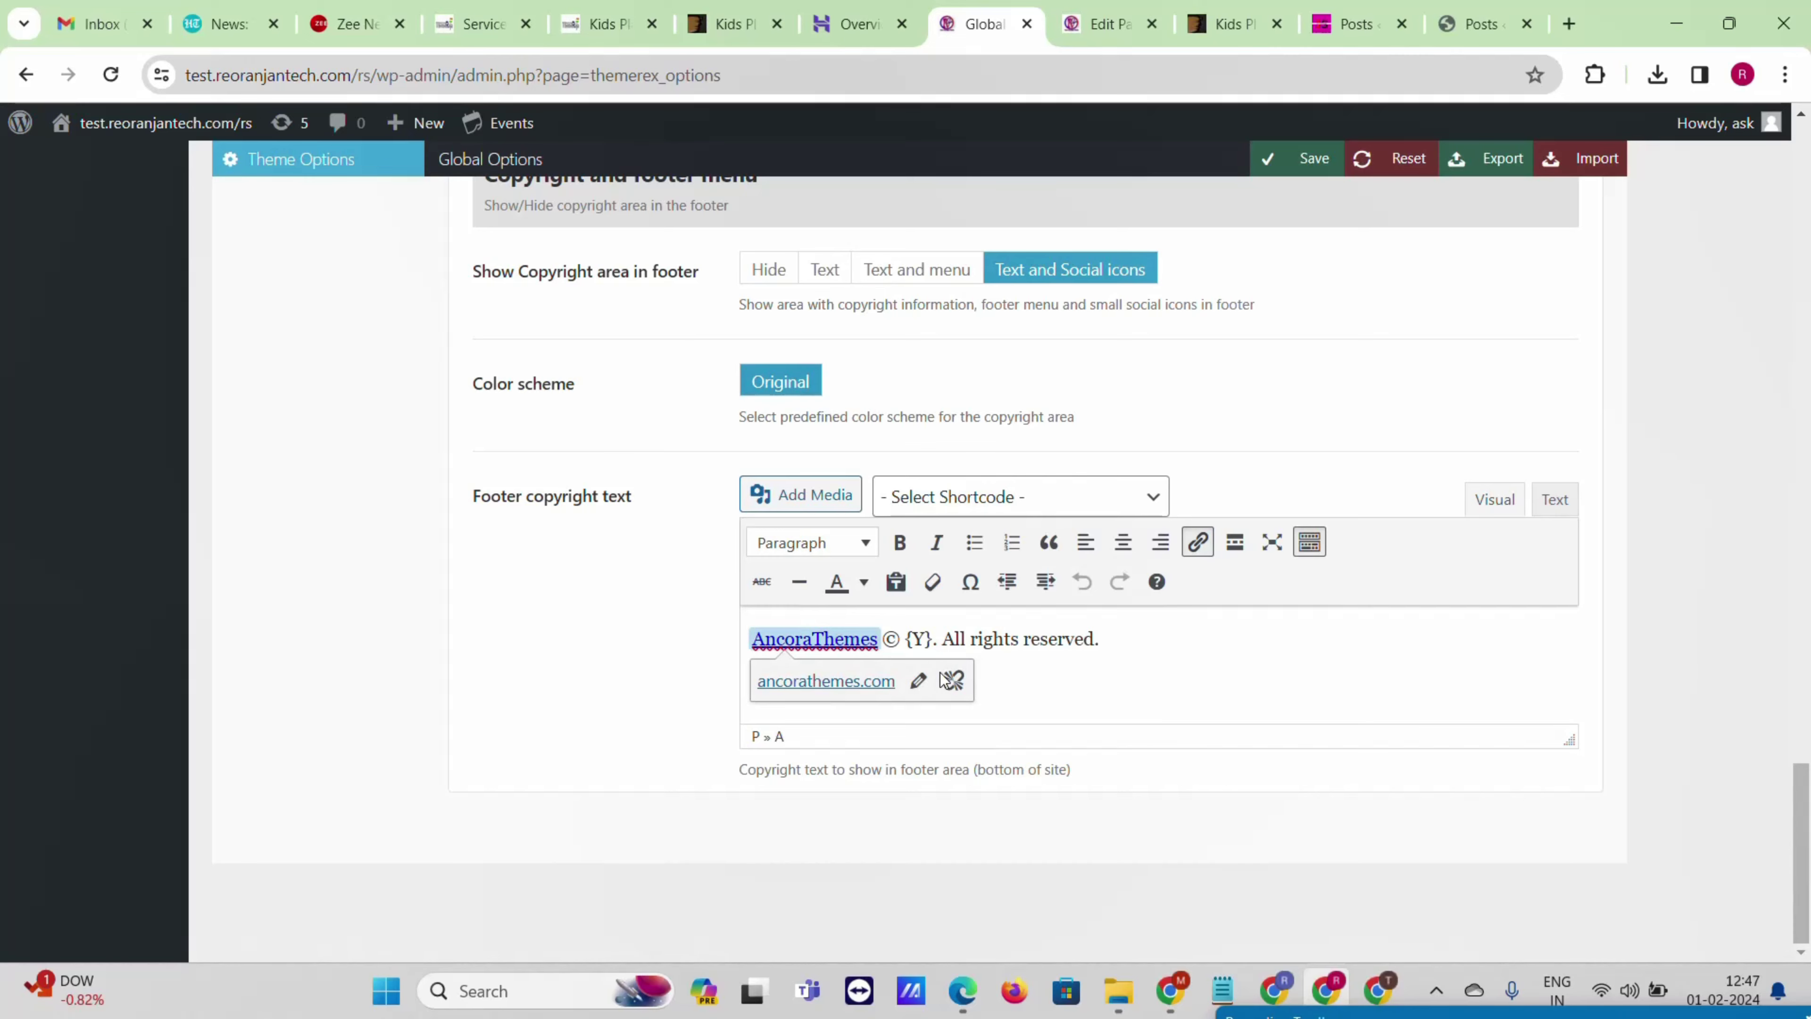
scroll(1104, 564, up, 5)
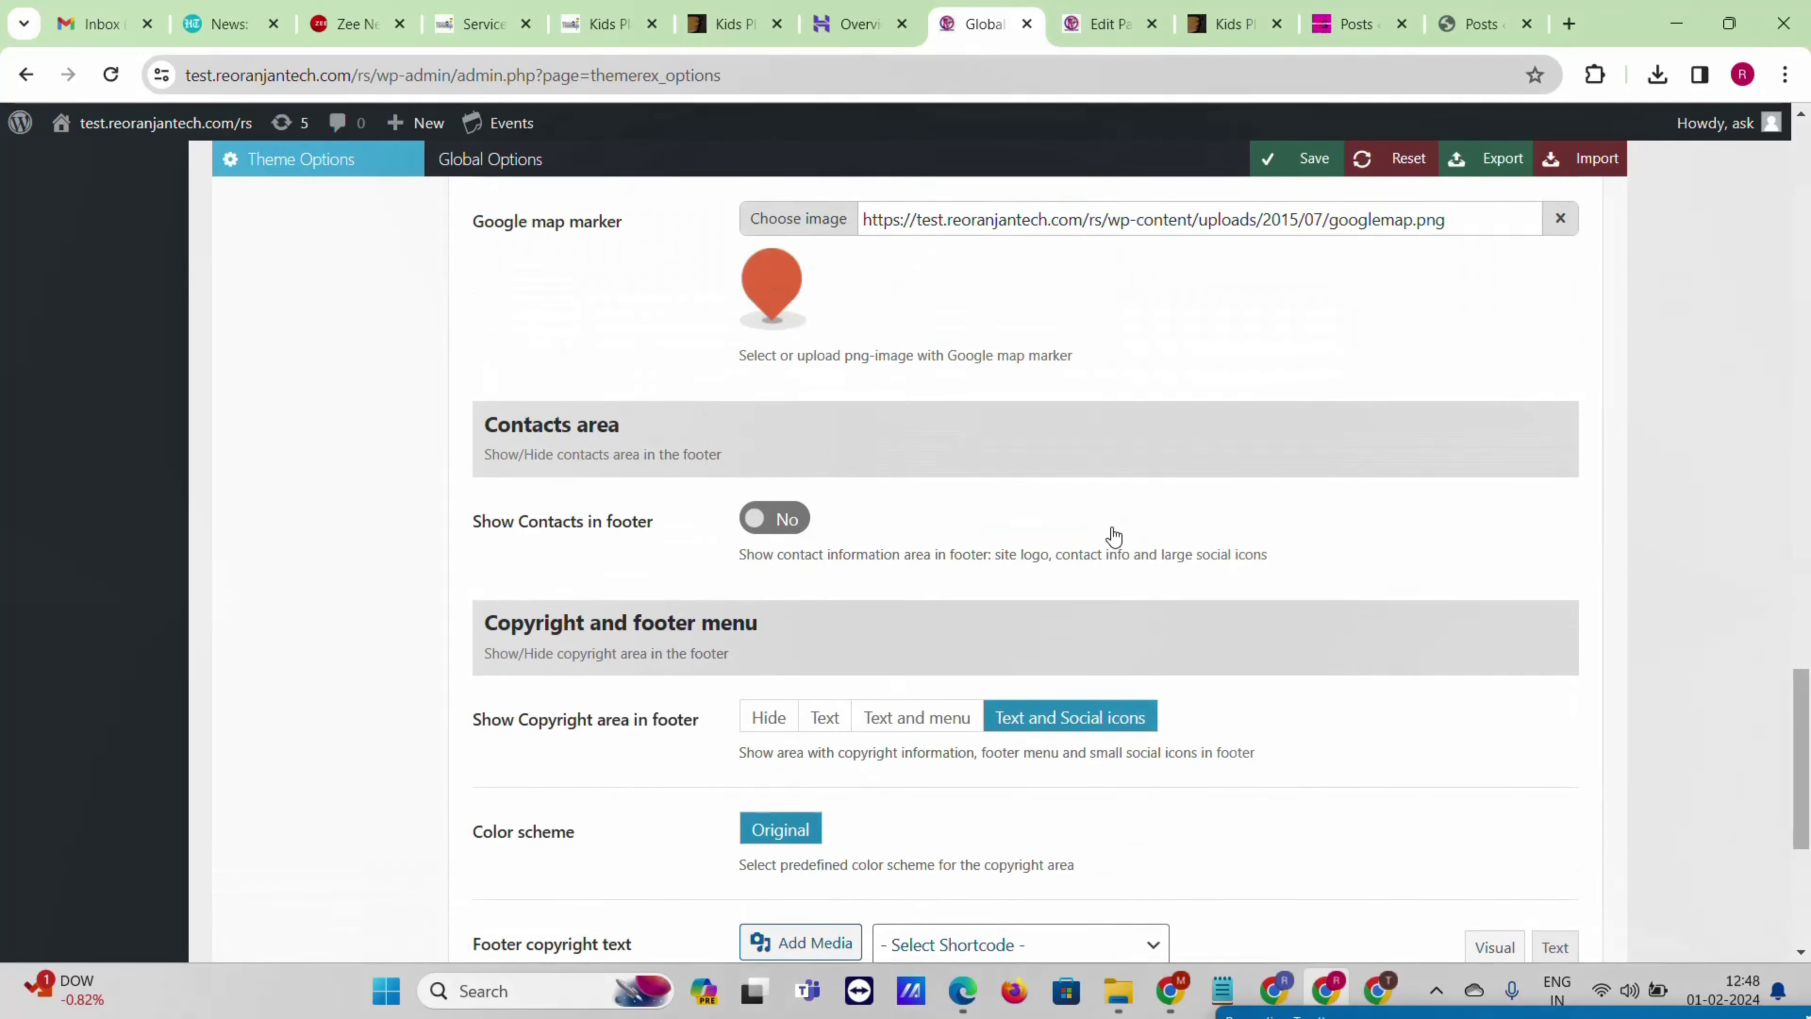
scroll(1113, 536, up, 20)
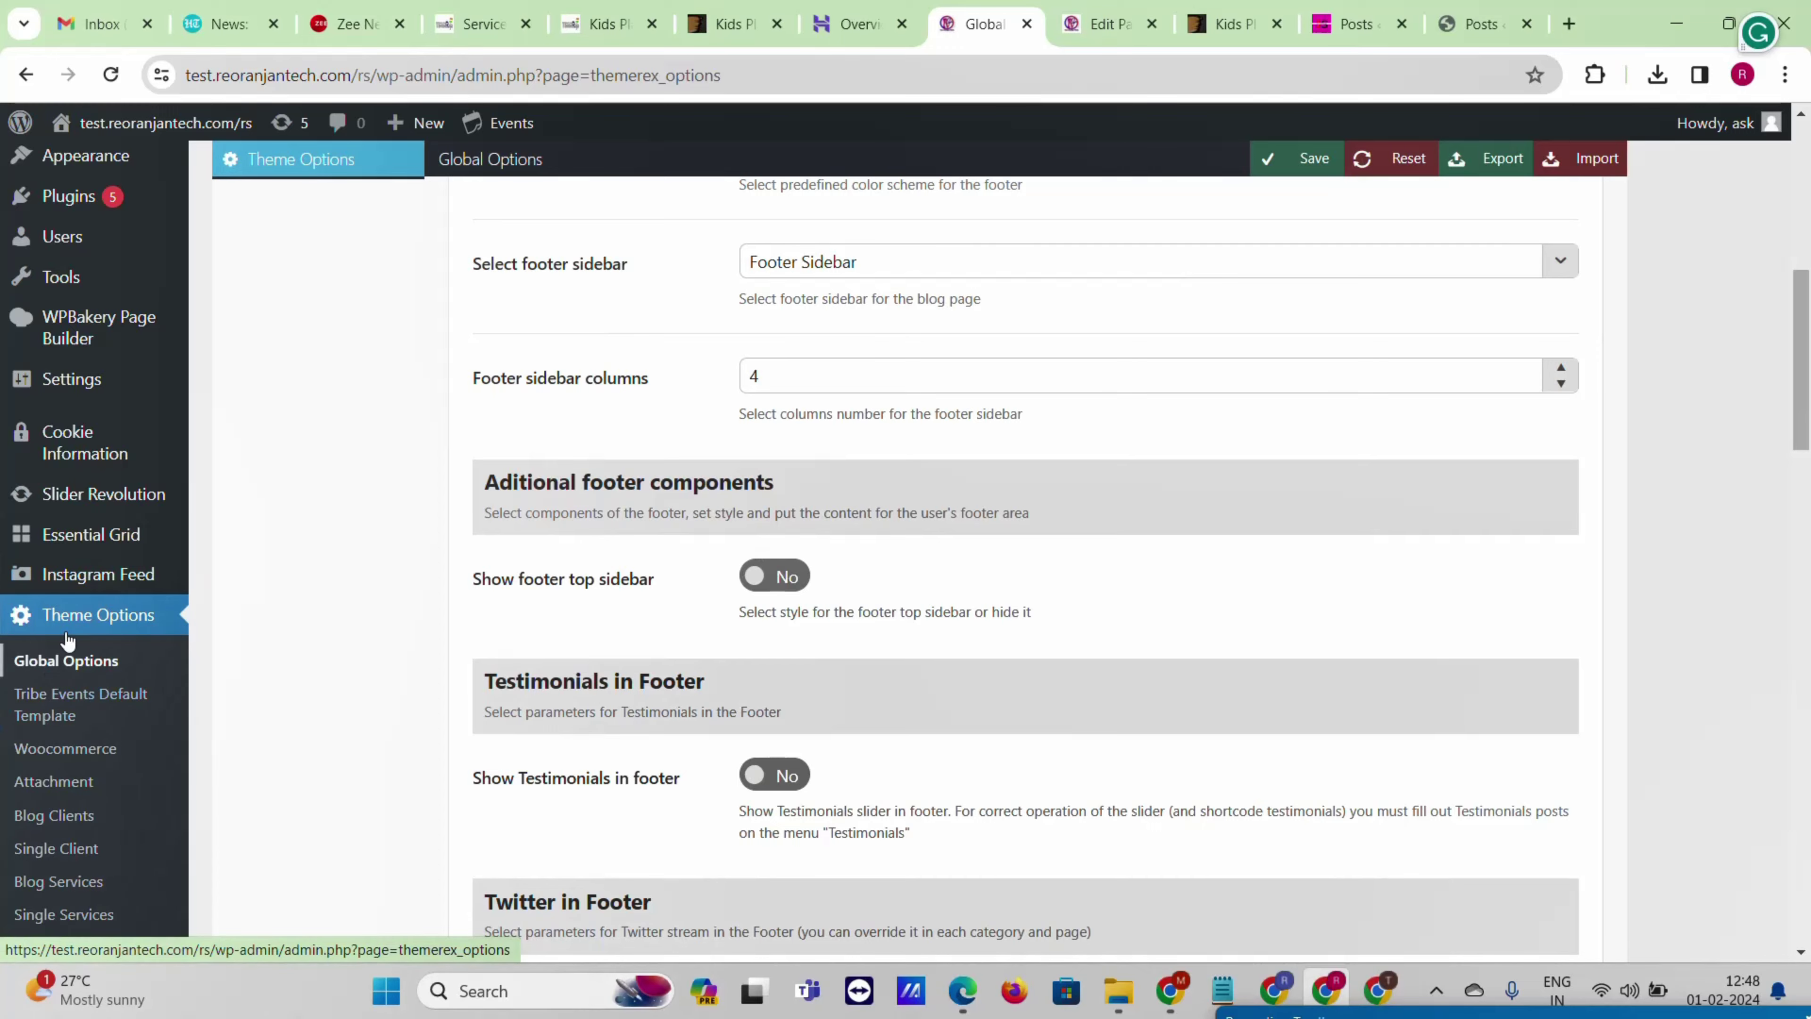
scroll(72, 628, down, 5)
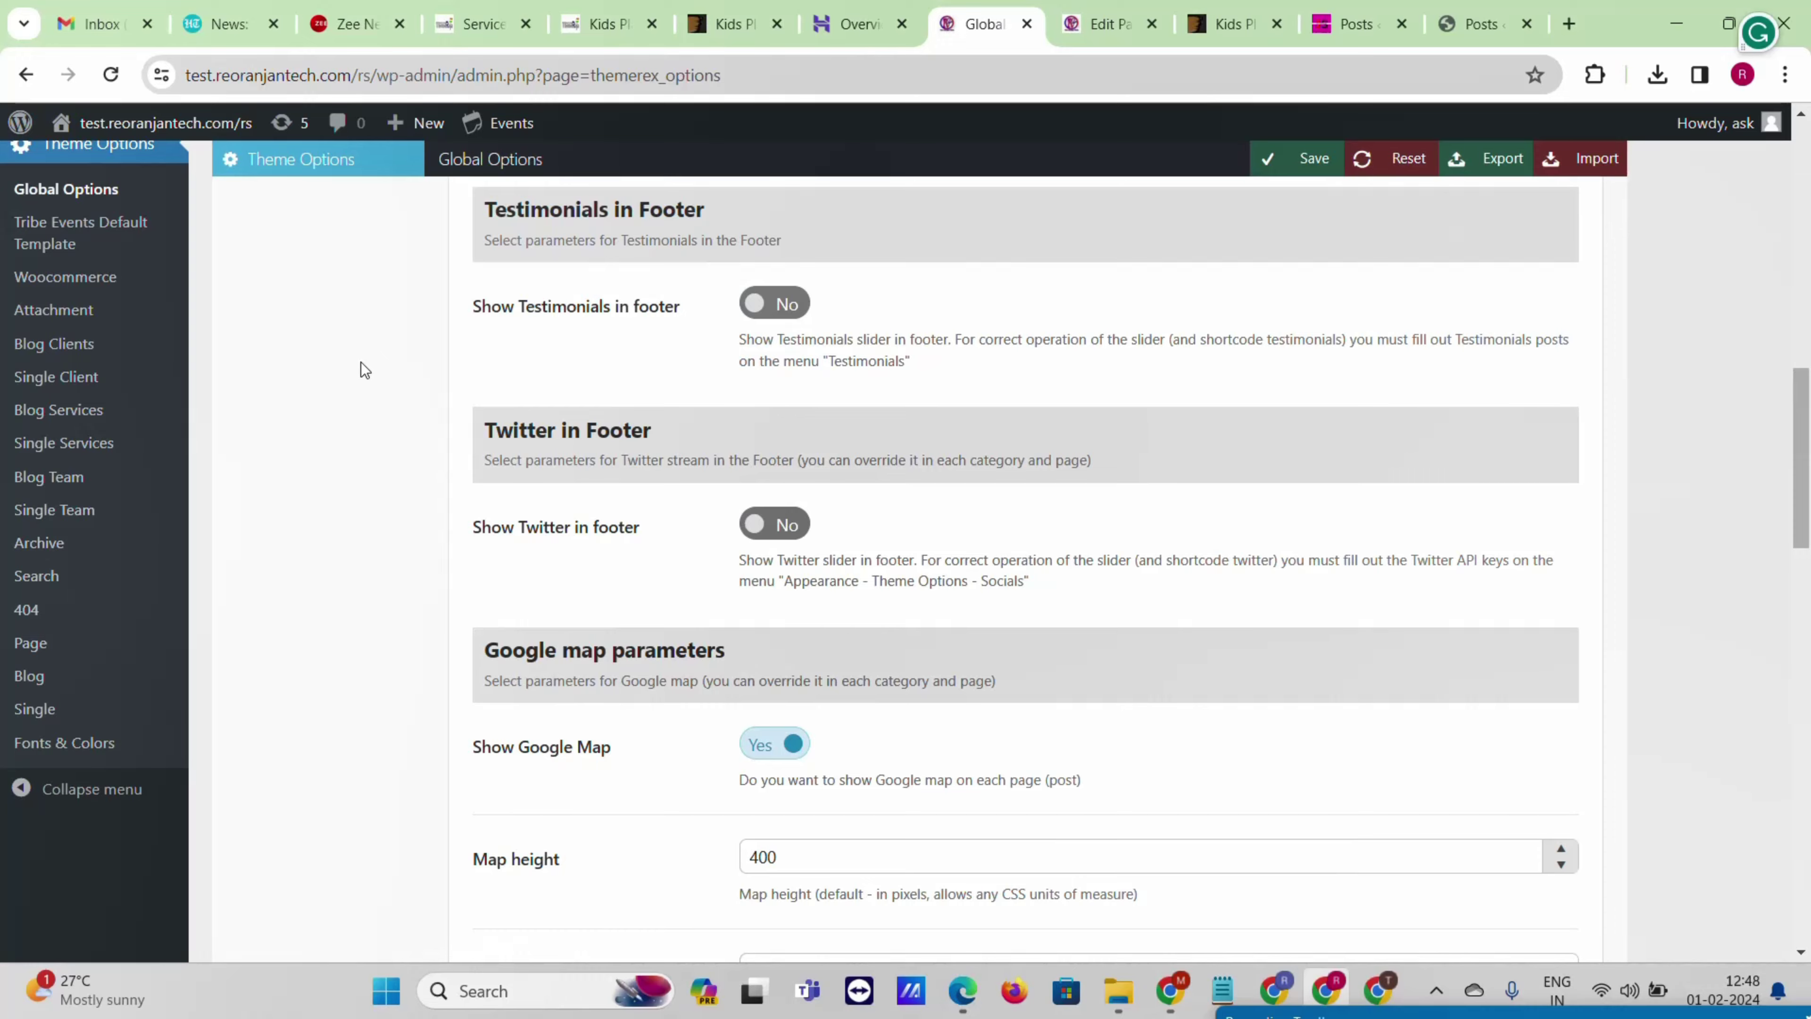
scroll(360, 362, up, 5)
mouse_move(145, 390)
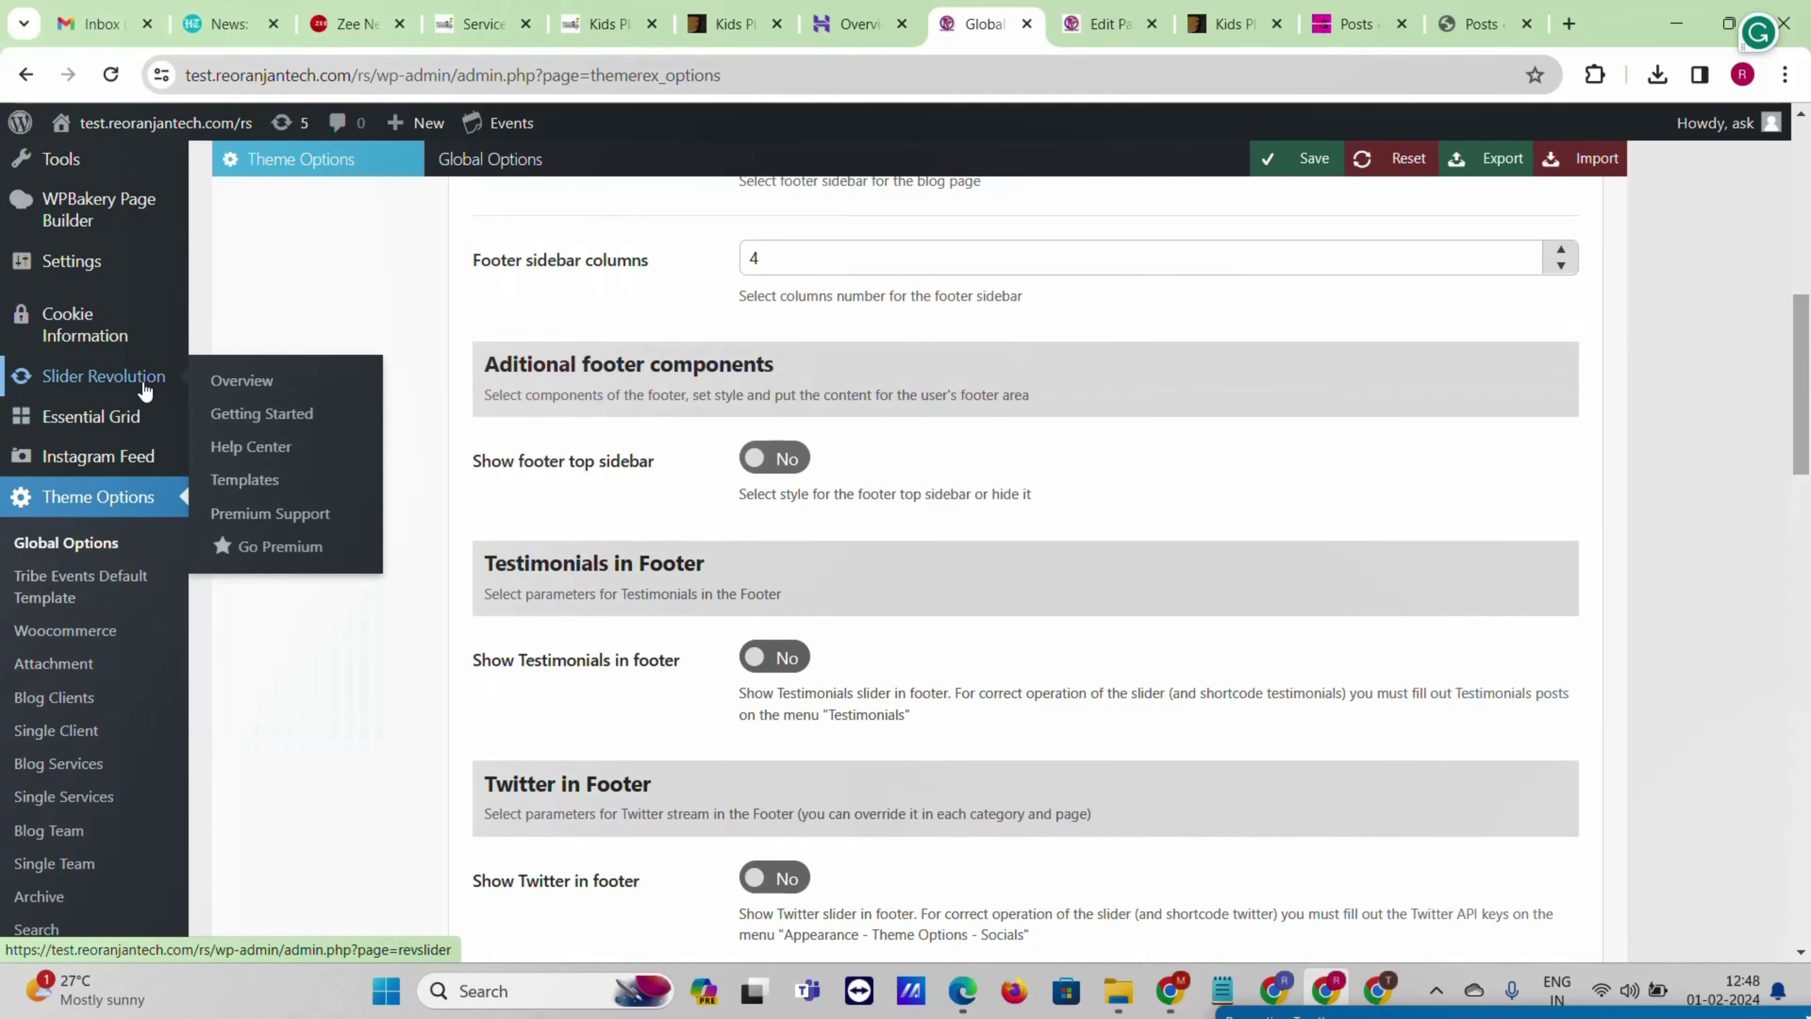